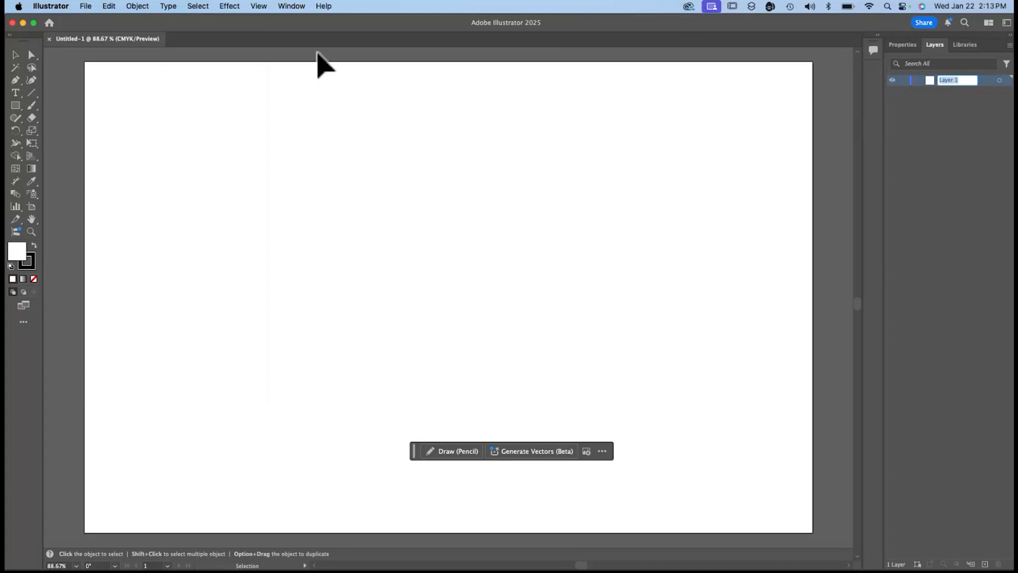
Close the open document and create a new landscape Tabloid document, 17 x 11 in, in CMYK color.
{"action": "left_click", "coordinate": [49, 39]}
{"action": "left_click", "coordinate": [86, 6]}
{"action": "left_click", "coordinate": [92, 26]}
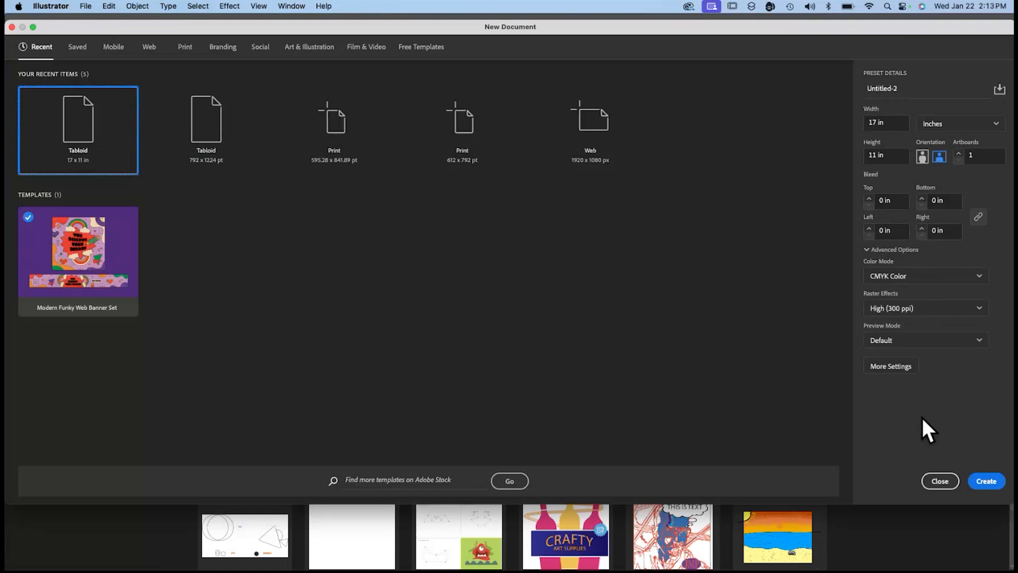
{"action": "left_click", "coordinate": [984, 482]}
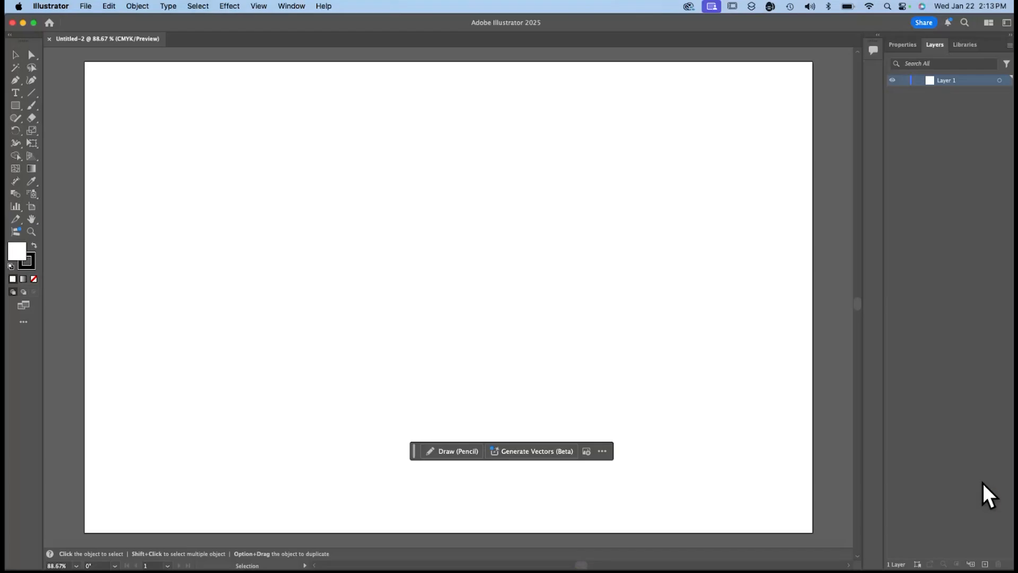
Rename the document's only layer as background.
{"action": "left_click", "coordinate": [900, 44]}
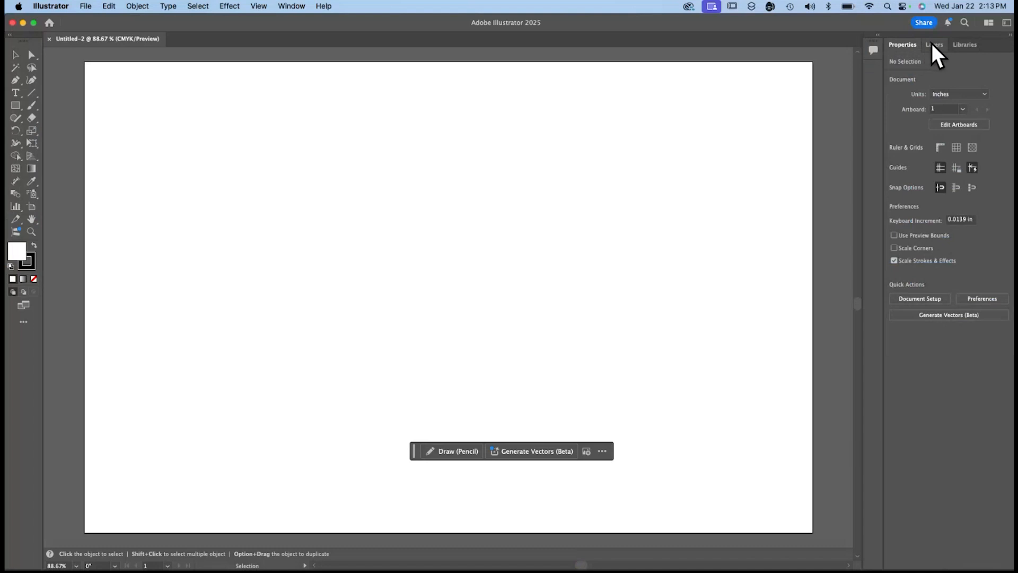
{"action": "left_click", "coordinate": [932, 44]}
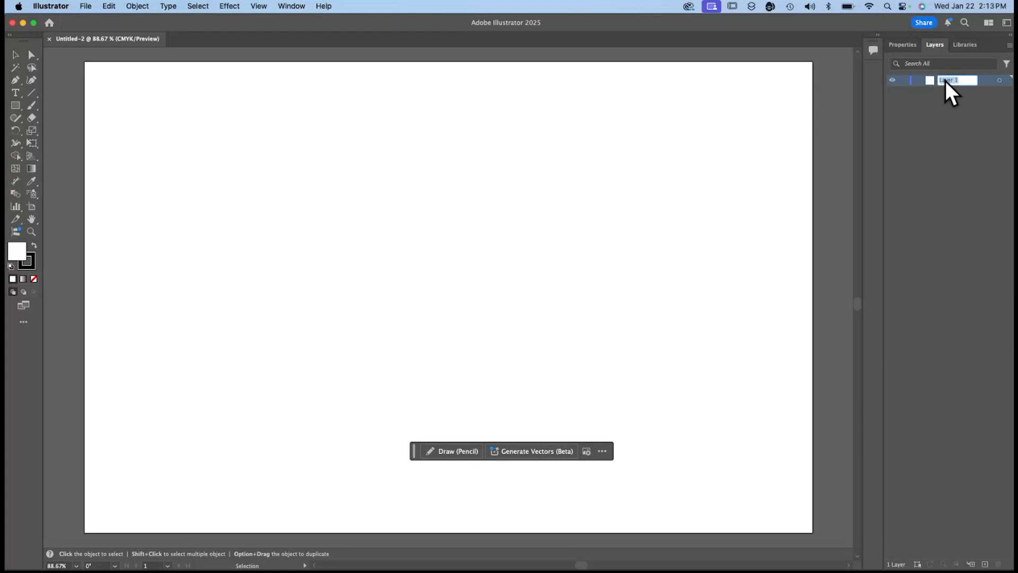
{"action": "type", "text": "background"}
{"action": "key", "text": "Return"}
Place the black car photo from the tutorial illustrations folder at the artboard's upper-left corner.
{"action": "left_click", "coordinate": [86, 6]}
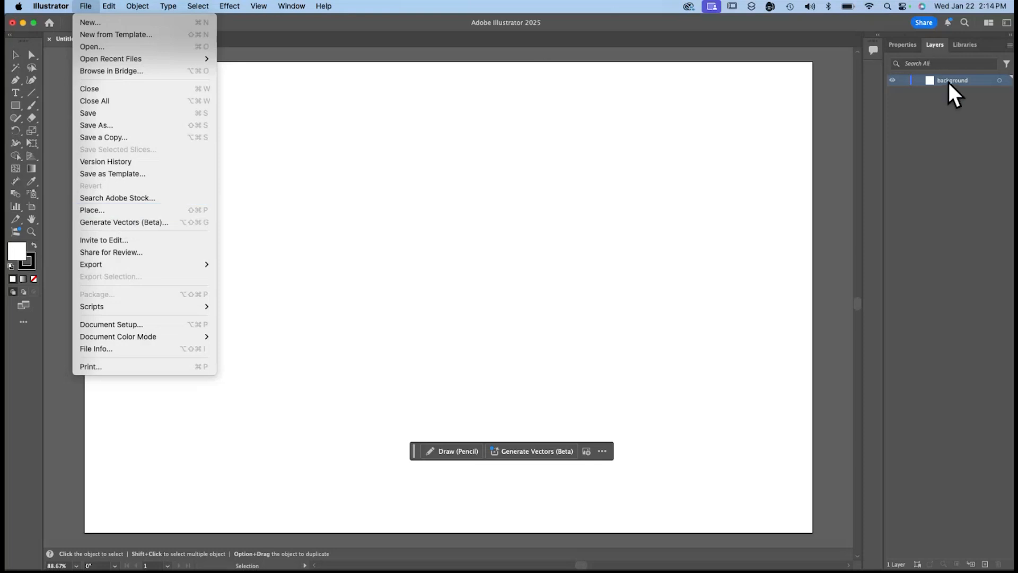
{"action": "left_click", "coordinate": [103, 210]}
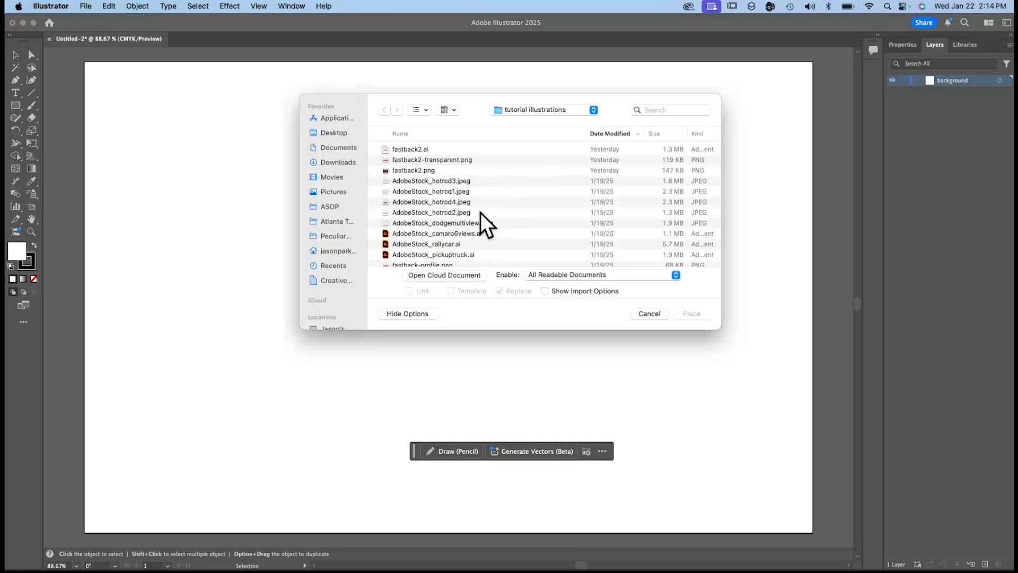
{"action": "scroll", "coordinate": [409, 221], "scroll_direction": "down", "scroll_amount": 5}
{"action": "double_click", "coordinate": [409, 220]}
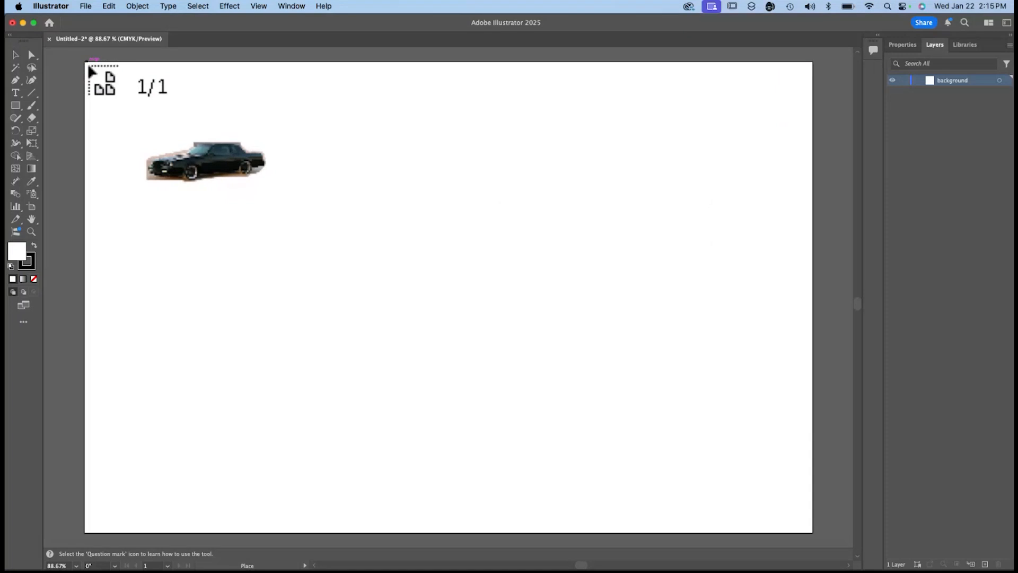
{"action": "left_click", "coordinate": [88, 67]}
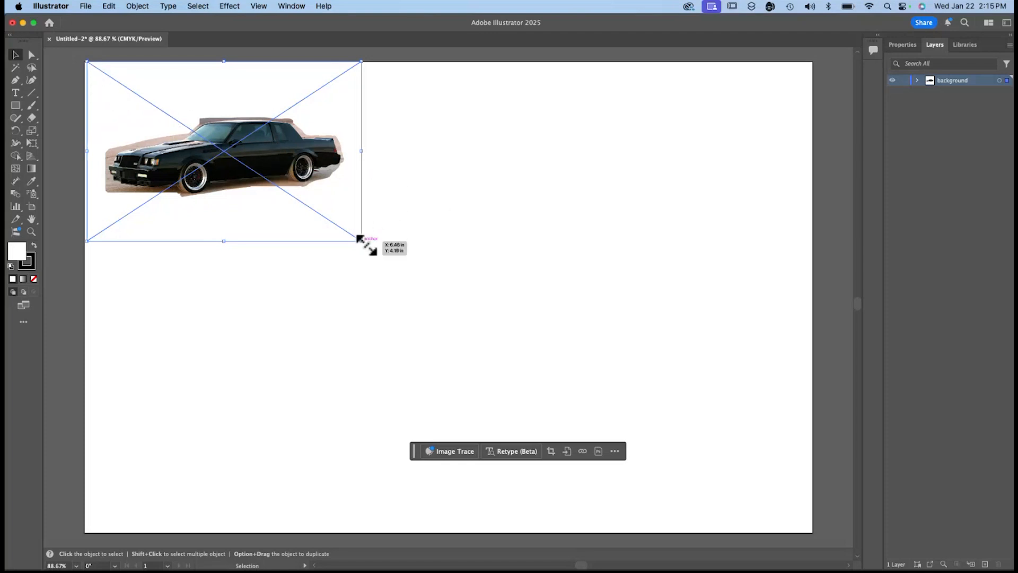
Scale the placed car photo up to fill the artboard and lock the background layer.
{"action": "mouse_move", "coordinate": [361, 241]}
{"action": "left_mouse_down"}
{"action": "mouse_move", "coordinate": [745, 485]}
{"action": "mouse_move", "coordinate": [777, 521]}
{"action": "mouse_move", "coordinate": [822, 539]}
{"action": "left_mouse_up"}
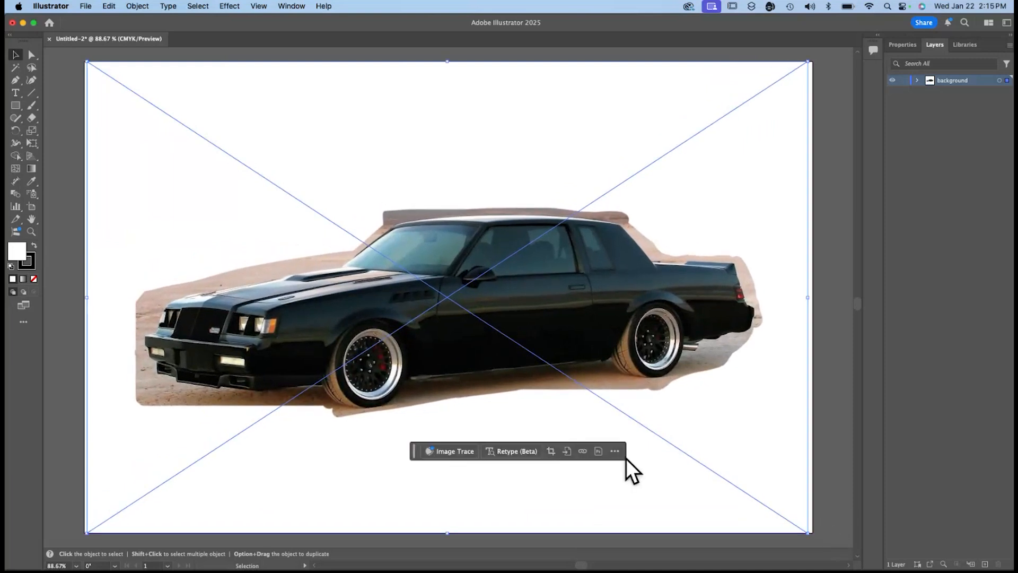
{"action": "left_click", "coordinate": [833, 258]}
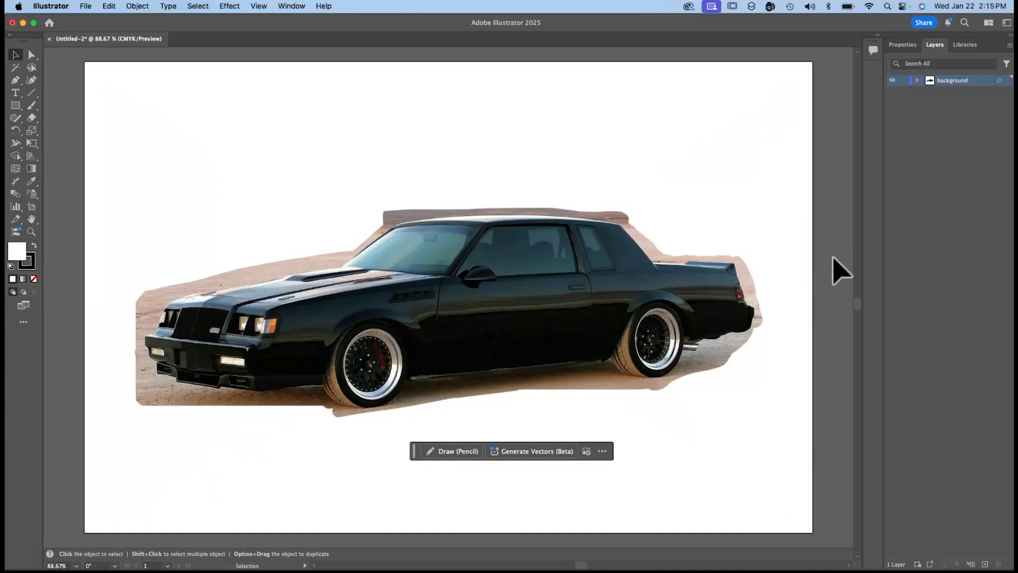
{"action": "left_click", "coordinate": [904, 81]}
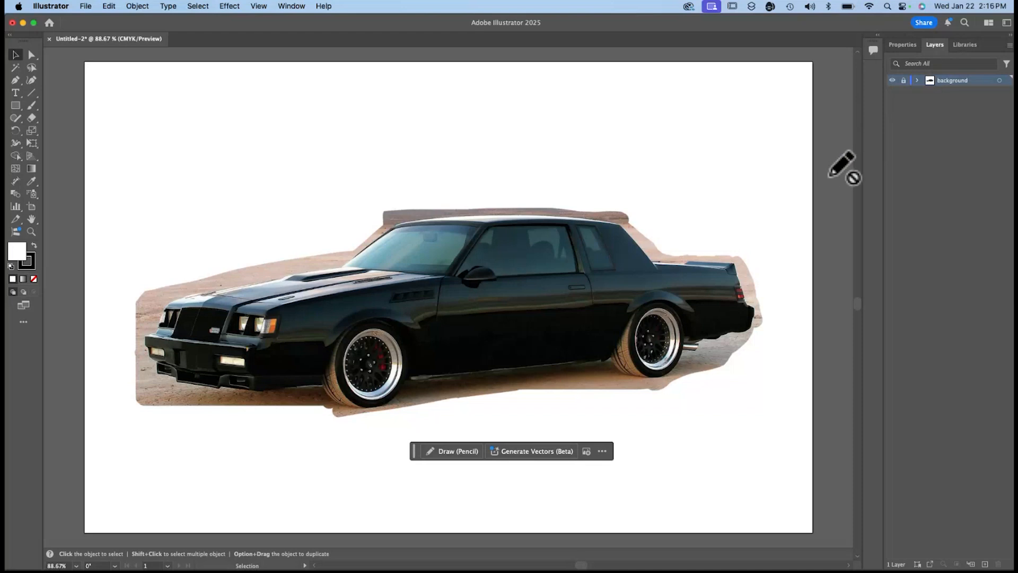
Open the recent file fastback2.ai and fit its artboard in the window.
{"action": "left_click", "coordinate": [80, 5]}
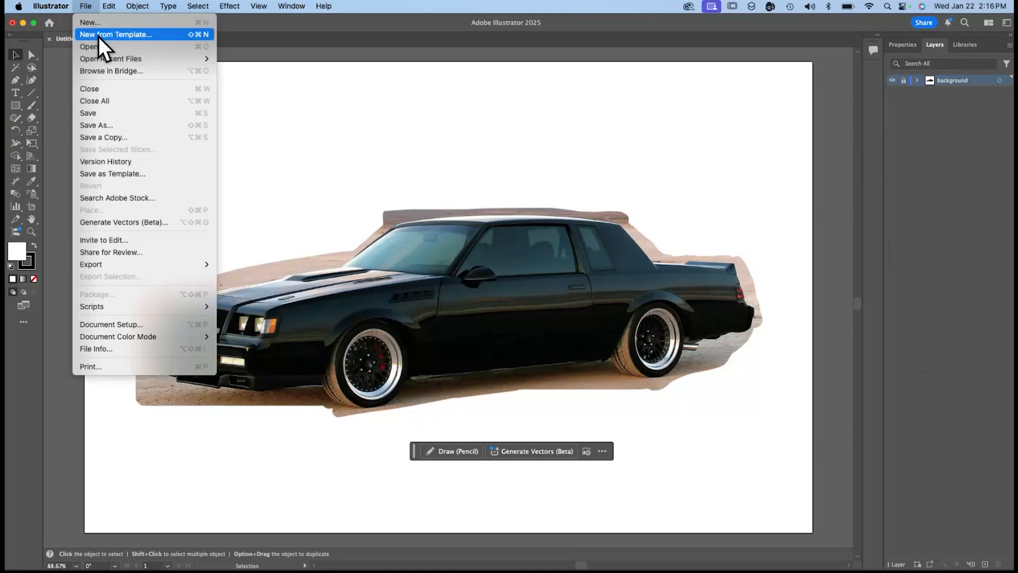
{"action": "mouse_move", "coordinate": [122, 59]}
{"action": "left_click", "coordinate": [256, 61]}
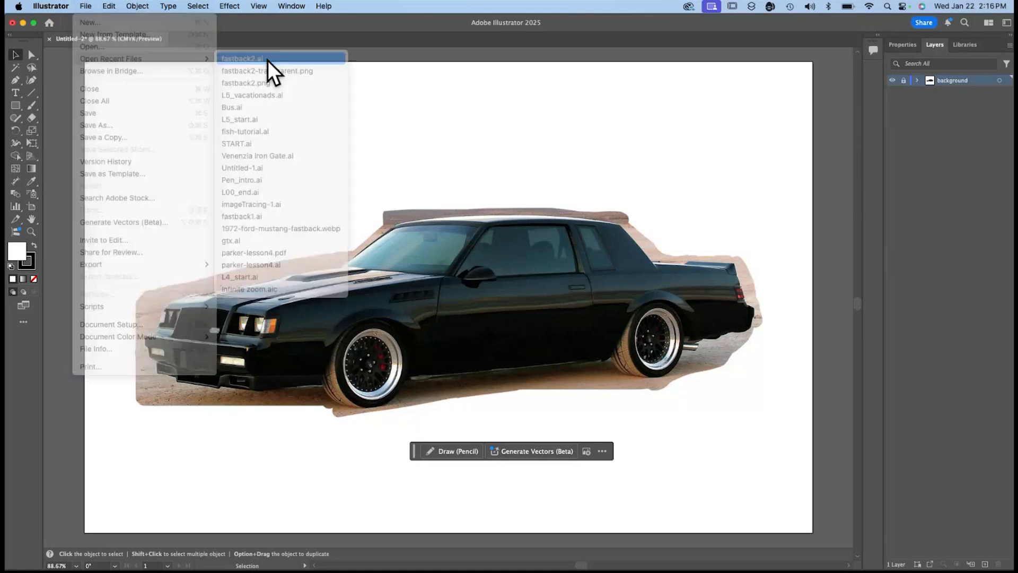
{"action": "key", "text": "super+0"}
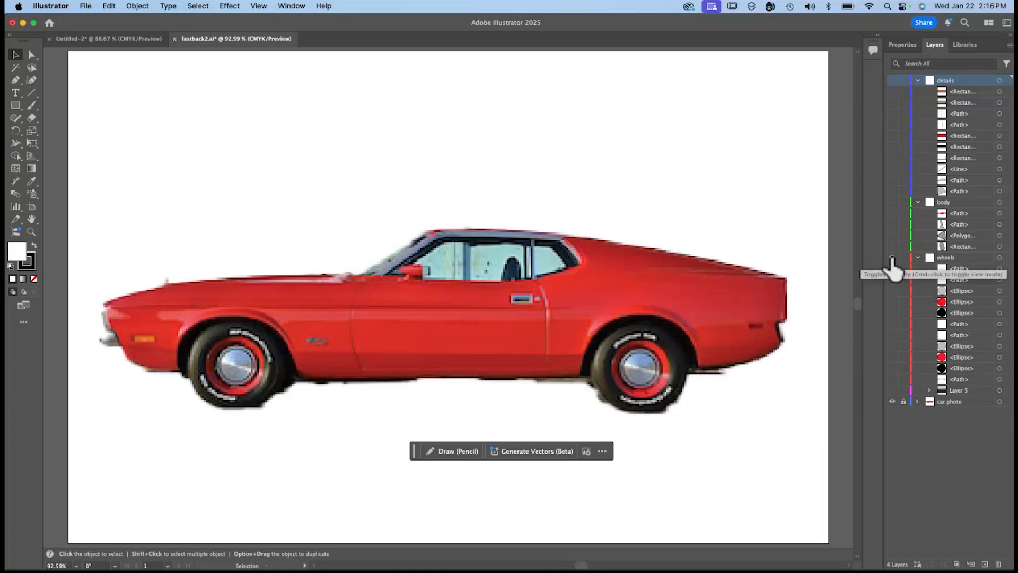
Show the wheels, Layer 5, body and details layers to view how the example car is built up.
{"action": "left_click_drag", "start_coordinate": [892, 259], "coordinate": [891, 390]}
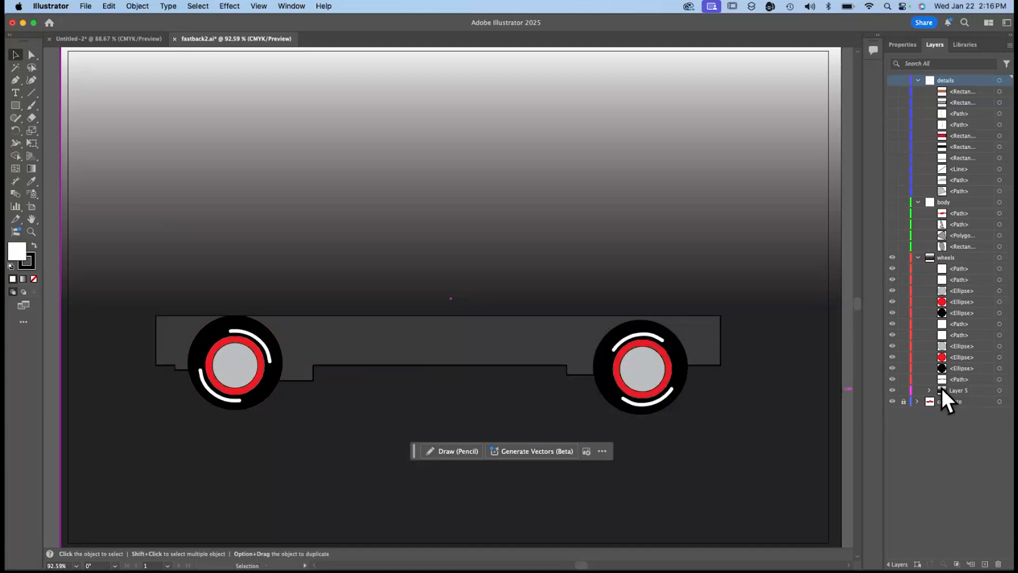
{"action": "left_click", "coordinate": [892, 390]}
{"action": "left_click", "coordinate": [892, 391]}
{"action": "left_click", "coordinate": [892, 202]}
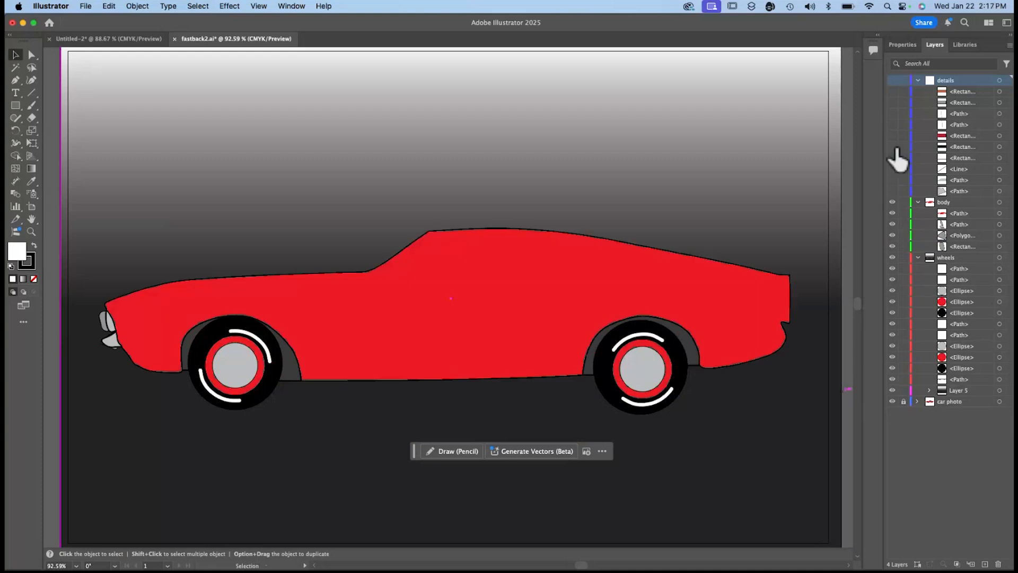
{"action": "left_click", "coordinate": [892, 80]}
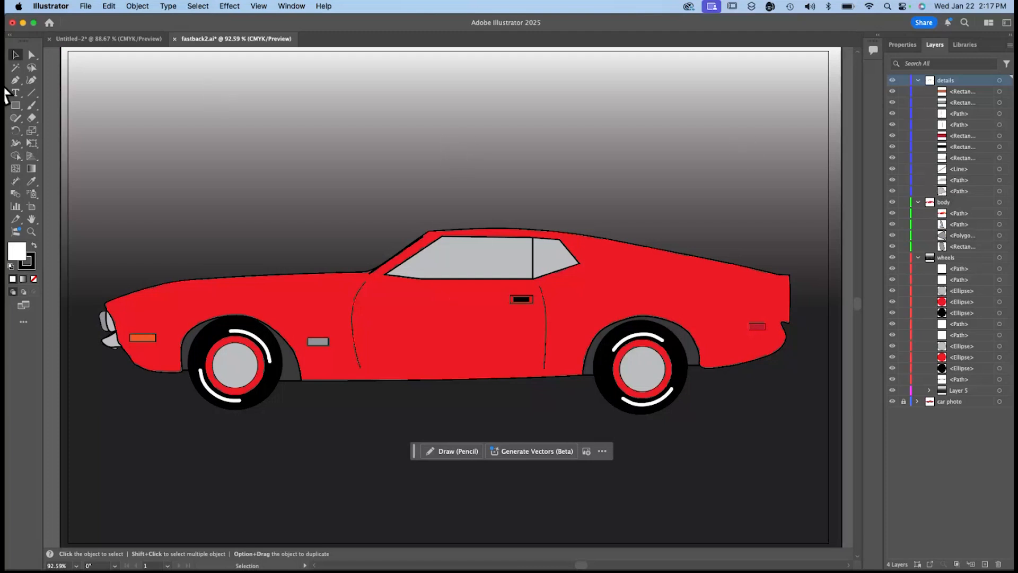
Hide the Layer 5 backdrop to view the example car on white, and close fastback2.ai.
{"action": "left_click_drag", "start_coordinate": [30, 129], "coordinate": [71, 158]}
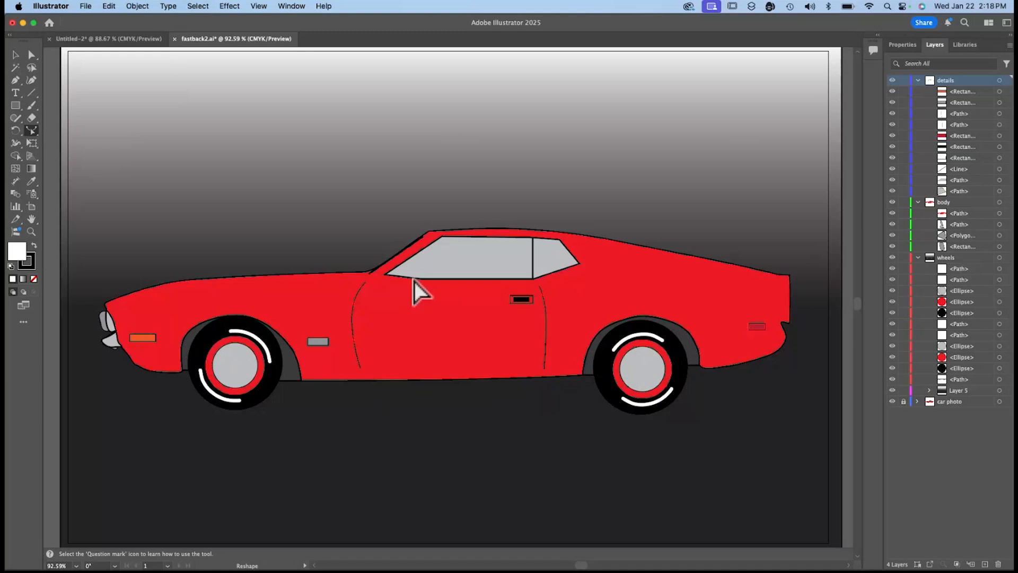
{"action": "left_click", "coordinate": [892, 390]}
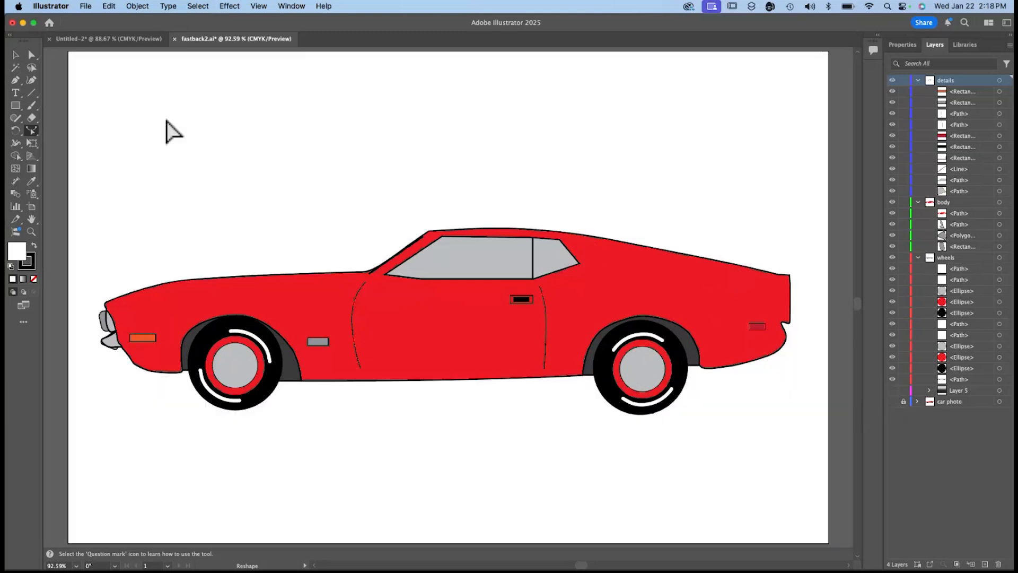
{"action": "left_click", "coordinate": [176, 40]}
{"action": "left_click", "coordinate": [523, 318]}
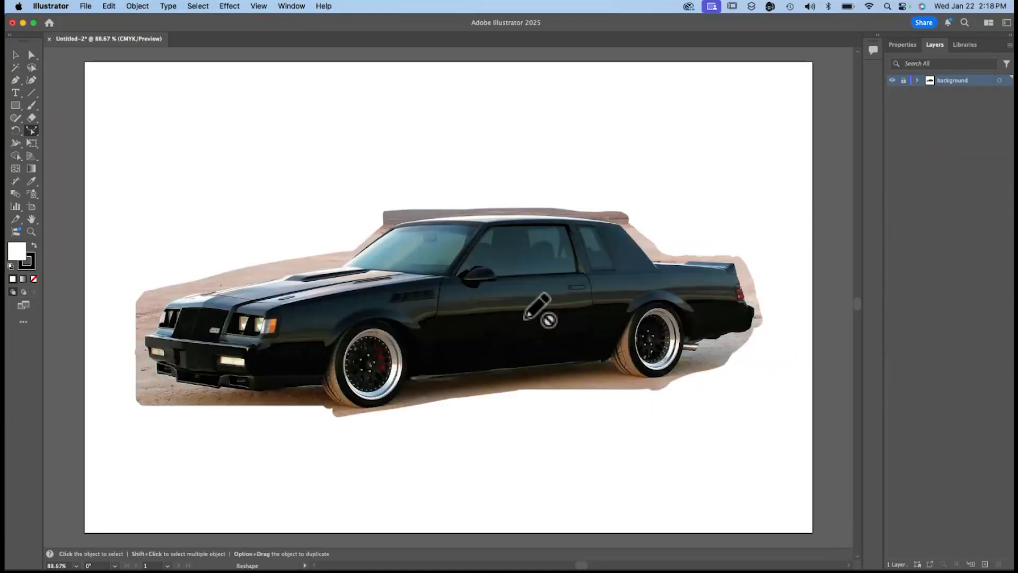
Add a new layer above the background layer and name it wheels.
{"action": "key", "text": "super+1"}
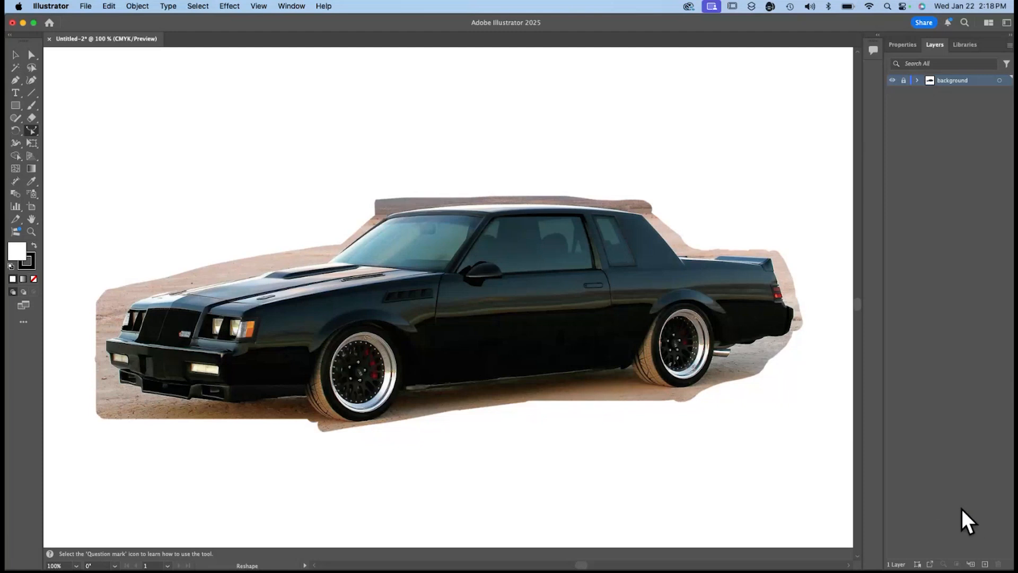
{"action": "left_click", "coordinate": [985, 565]}
{"action": "type", "text": "W"}
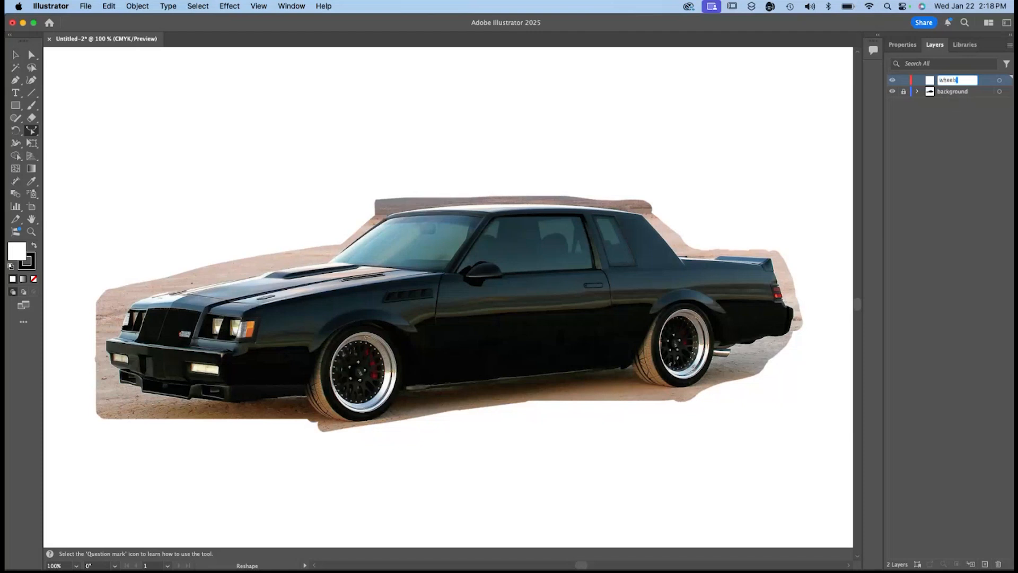
{"action": "key", "text": "Return"}
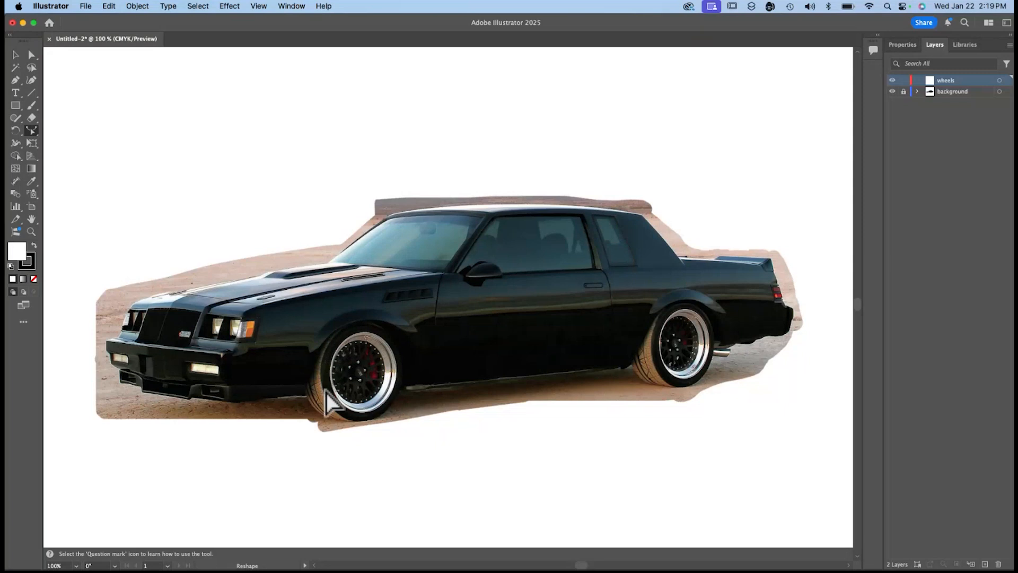
Draw white ellipses from the center over both rims, the front one about 1.2 x 1.4 in and the rear one slightly smaller.
{"action": "left_click", "coordinate": [15, 105]}
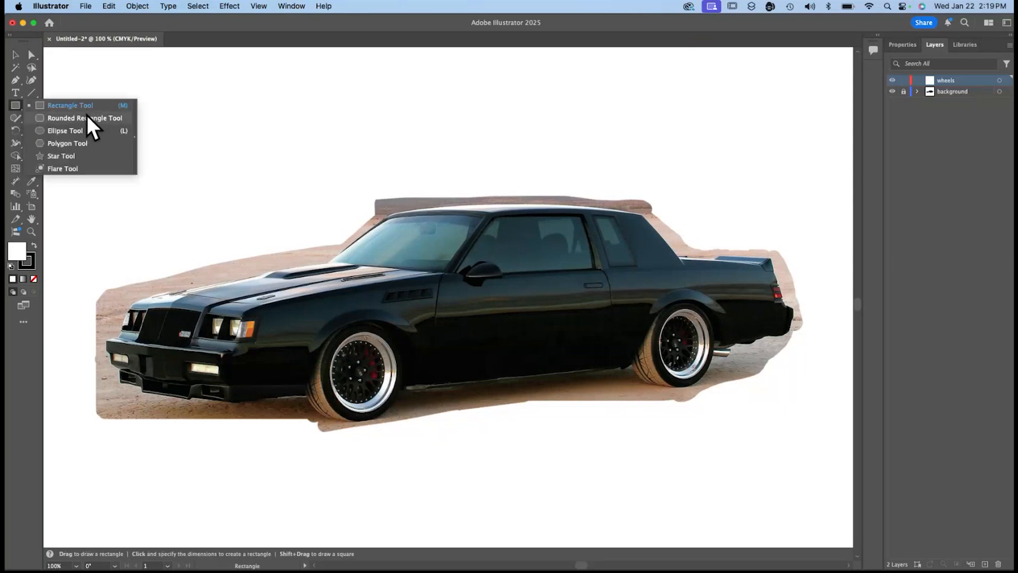
{"action": "left_click", "coordinate": [88, 130]}
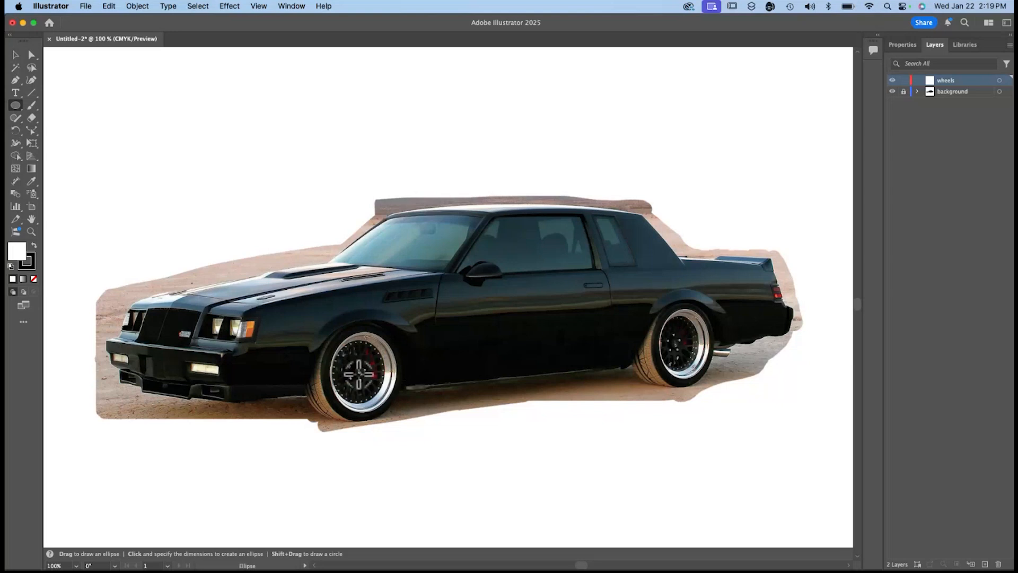
{"action": "mouse_move", "coordinate": [358, 373]}
{"action": "left_mouse_down"}
{"action": "mouse_move", "coordinate": [387, 343]}
{"action": "mouse_move", "coordinate": [372, 344]}
{"action": "mouse_move", "coordinate": [387, 339]}
{"action": "left_mouse_up"}
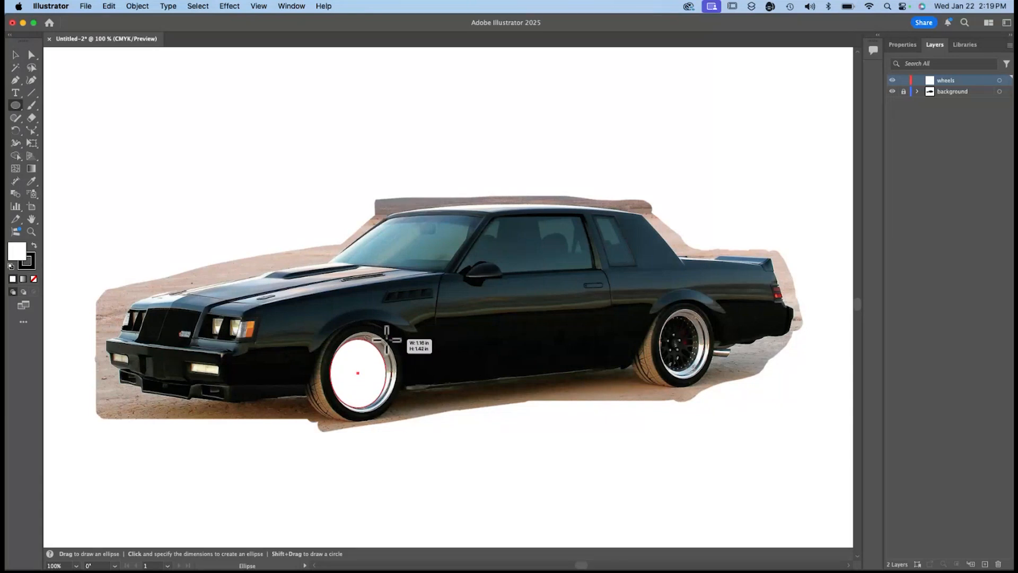
{"action": "left_click_drag", "start_coordinate": [387, 339], "coordinate": [387, 339]}
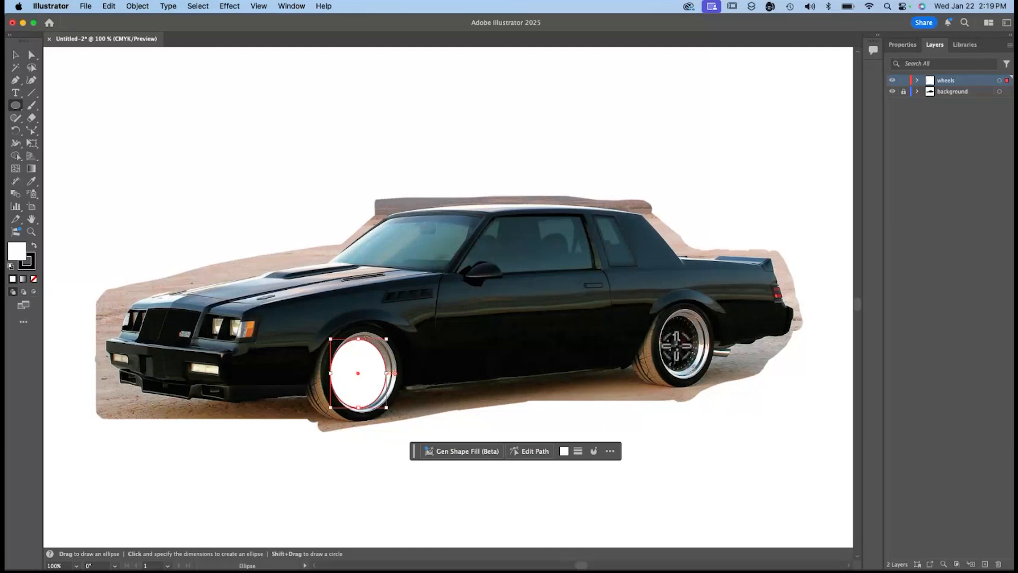
{"action": "left_click_drag", "start_coordinate": [676, 345], "coordinate": [701, 317]}
Select the front and rear rim ellipses together and group them.
{"action": "key", "text": "v"}
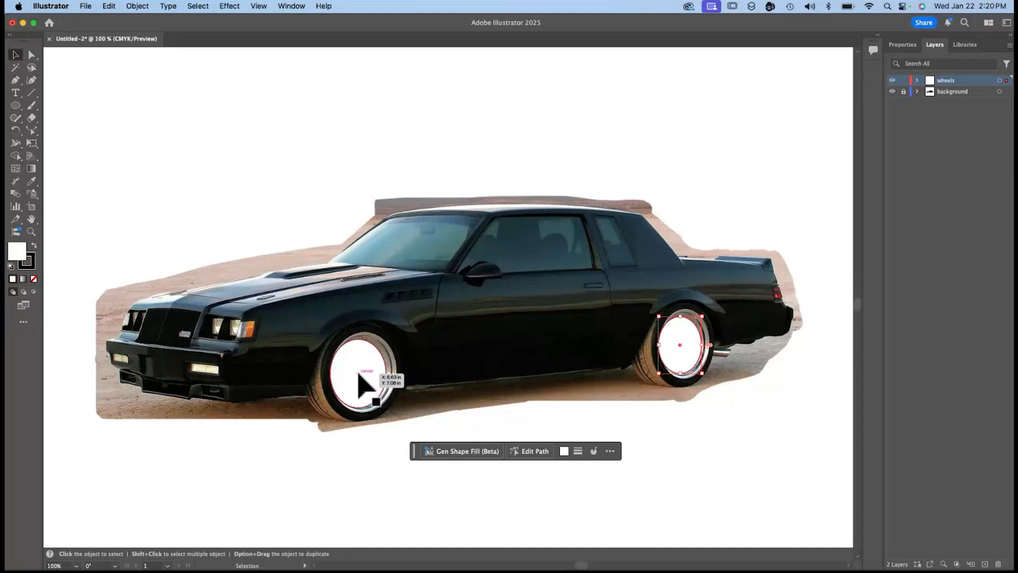
{"action": "left_click", "coordinate": [361, 380]}
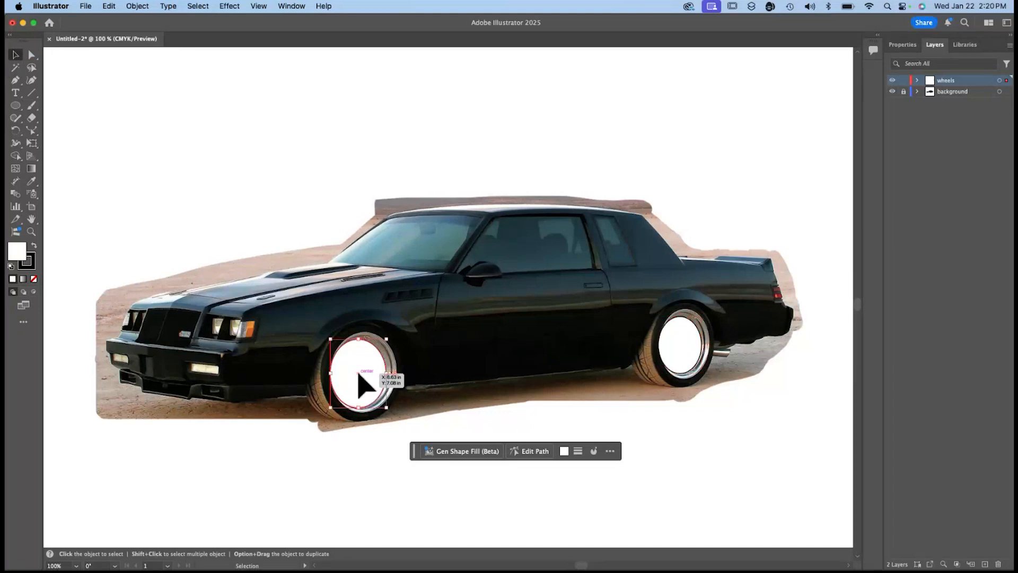
{"action": "left_click", "coordinate": [682, 352], "text": "shift"}
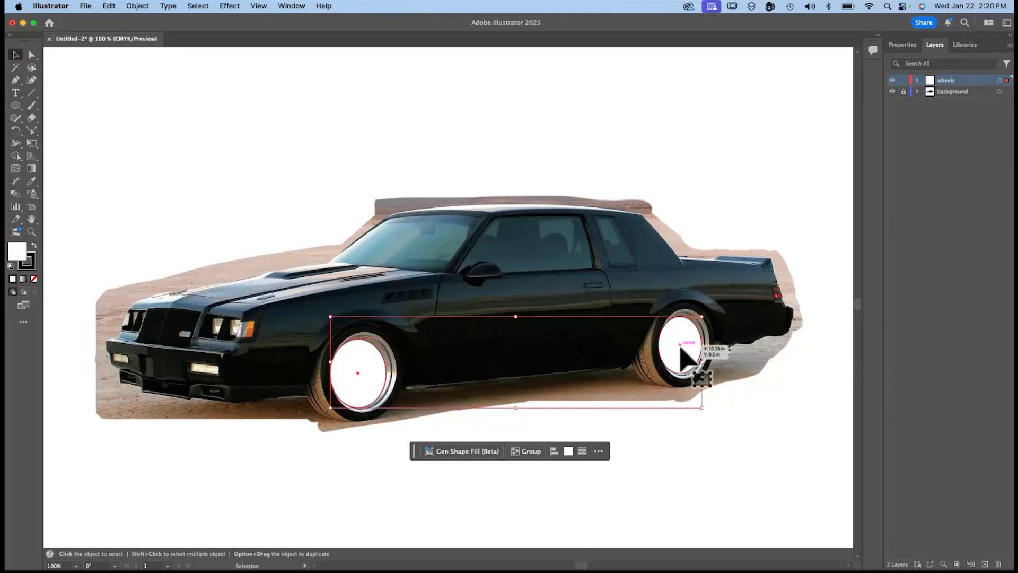
{"action": "left_click", "coordinate": [528, 451]}
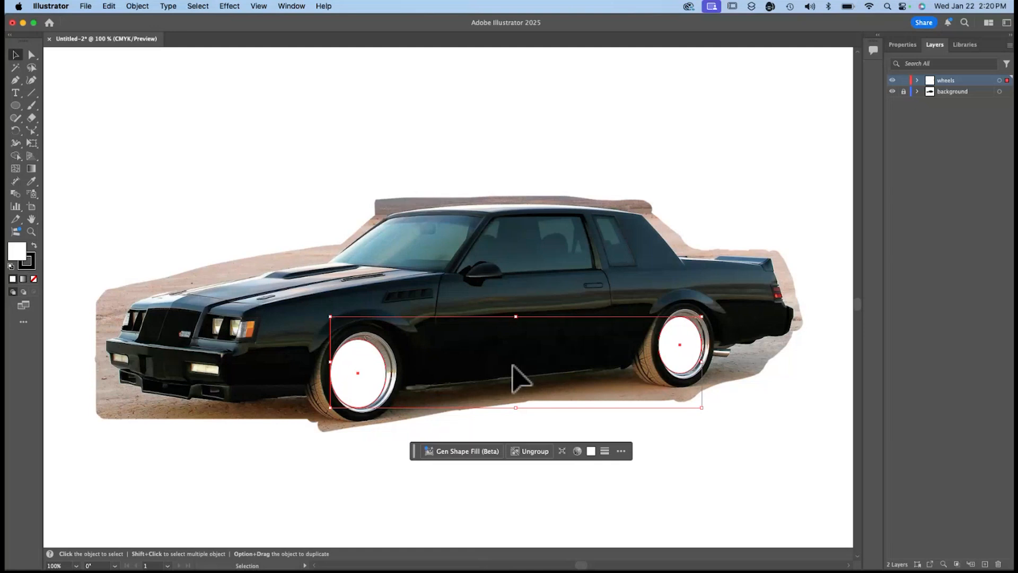
Select the grouped rim ellipses and move them straight down to the blank area below the car.
{"action": "left_click", "coordinate": [523, 430]}
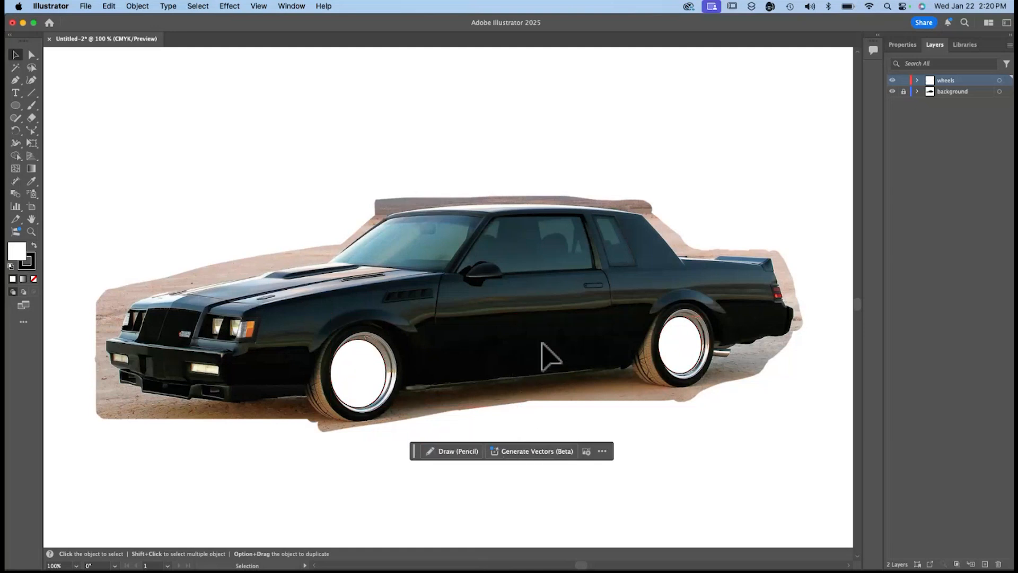
{"action": "left_click", "coordinate": [370, 382]}
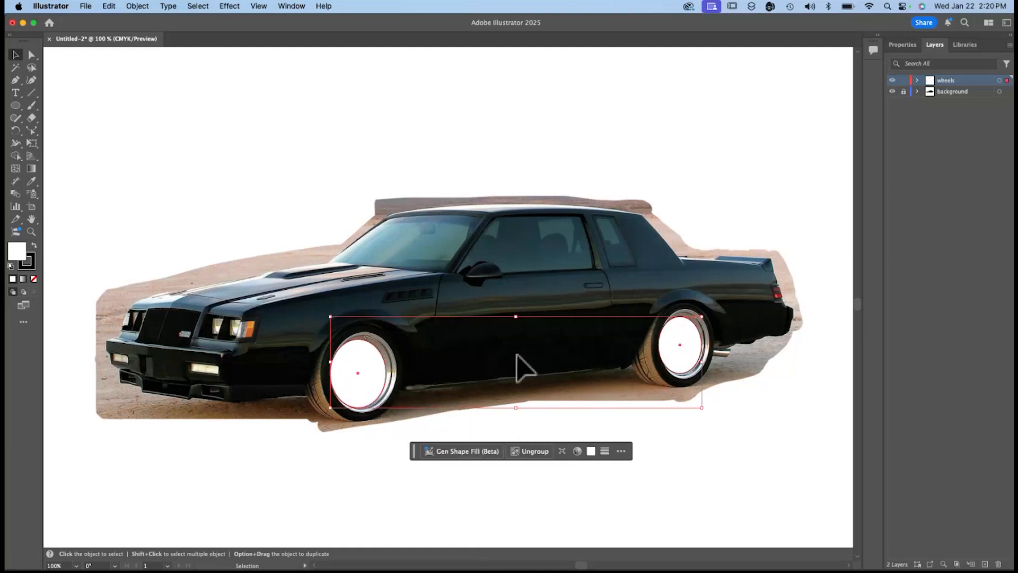
{"action": "left_click", "coordinate": [524, 430]}
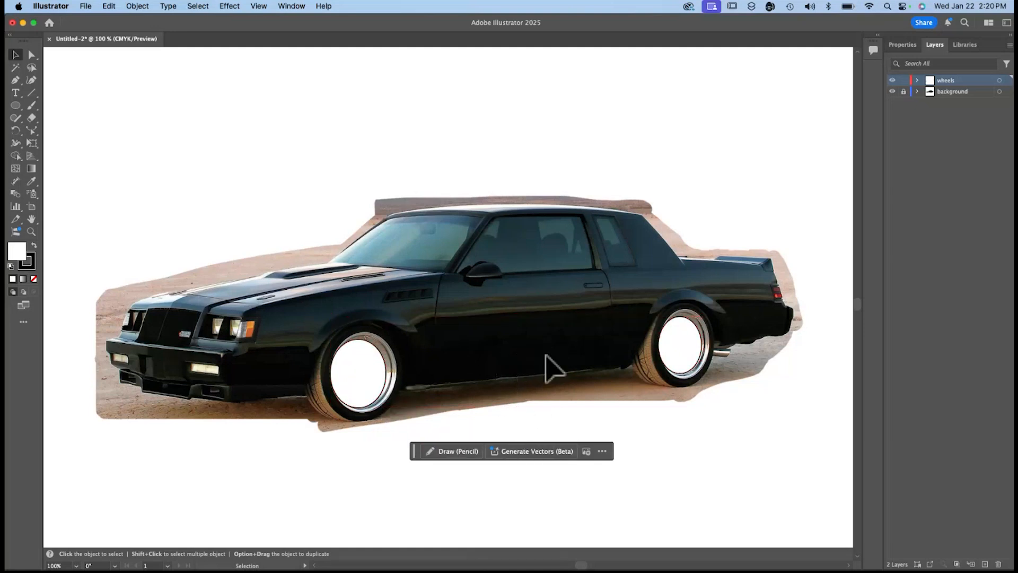
{"action": "left_click", "coordinate": [378, 382]}
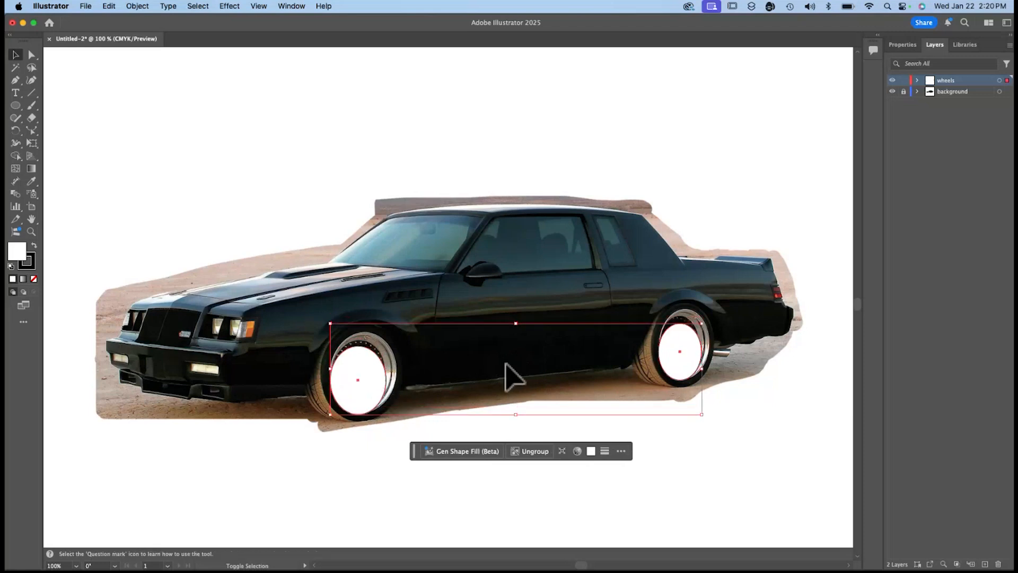
{"action": "key", "text": "shift+Down"}
{"action": "key", "text": "shift+Down"}
{"action": "key", "text": "shift+Down"}
{"action": "key", "text": "shift+Down"}
{"action": "key", "text": "shift+Down"}
{"action": "key", "text": "shift+Down"}
{"action": "key", "text": "shift+Down"}
{"action": "key", "text": "shift+Down"}
{"action": "key", "text": "shift+Down"}
{"action": "key", "text": "shift+Down"}
{"action": "key", "text": "shift+Down"}
{"action": "key", "text": "shift+Down"}
{"action": "key", "text": "shift+Down"}
{"action": "key", "text": "shift+Down"}
{"action": "key", "text": "shift+Down"}
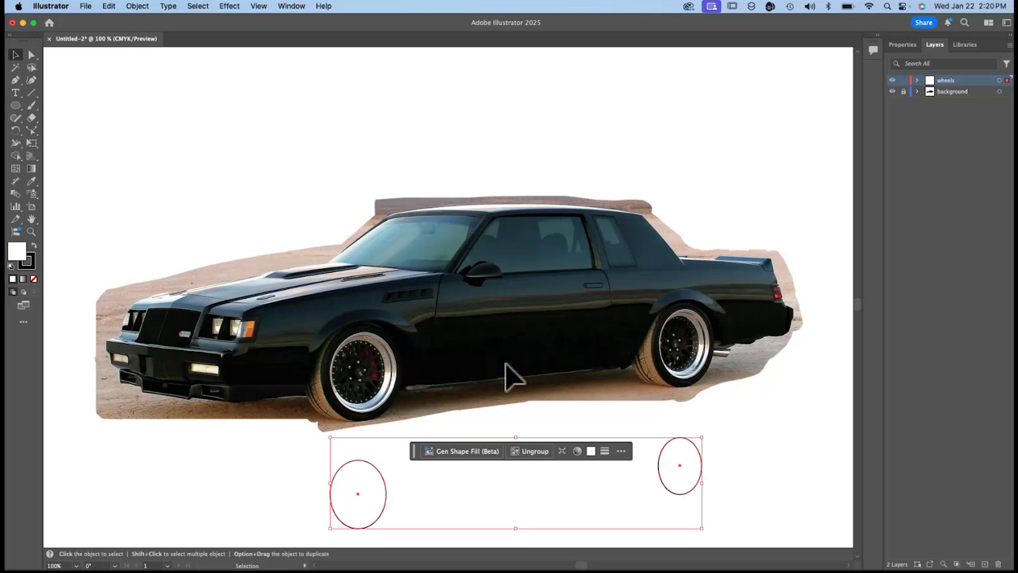
Move the grouped rim ellipses up over the wheels and back down to the blank area below the car.
{"action": "key", "text": "shift+Up"}
{"action": "key", "text": "shift+Up"}
{"action": "key", "text": "shift+Up"}
{"action": "key", "text": "shift+Up"}
{"action": "key", "text": "shift+Up"}
{"action": "key", "text": "shift+Up"}
{"action": "key", "text": "shift+Up"}
{"action": "key", "text": "shift+Up"}
{"action": "key", "text": "shift+Up"}
{"action": "key", "text": "shift+Up"}
{"action": "key", "text": "shift+Up"}
{"action": "key", "text": "shift+Up"}
{"action": "key", "text": "shift+Up"}
{"action": "key", "text": "shift+Up"}
{"action": "key", "text": "shift+Up"}
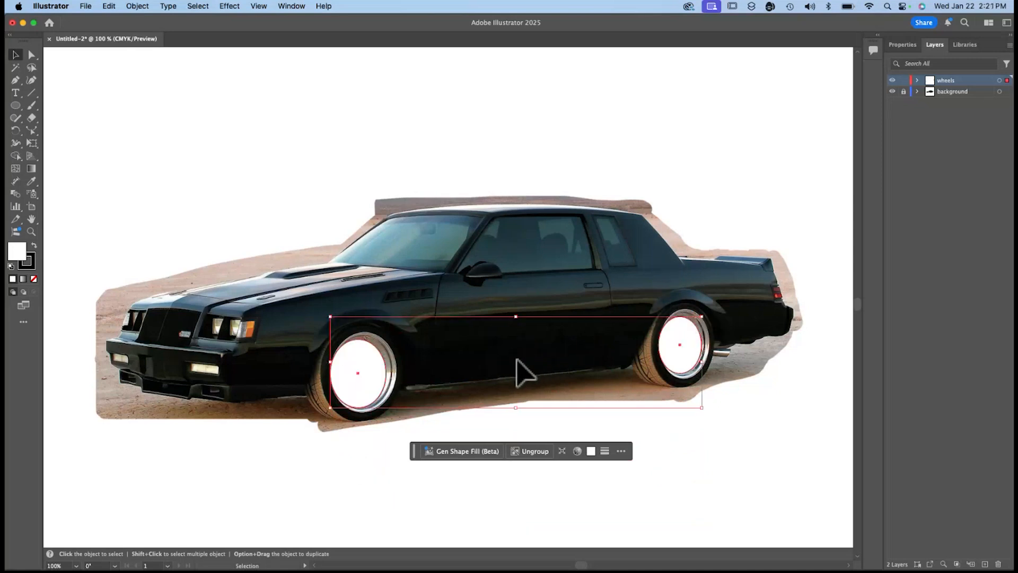
{"action": "left_click_drag", "start_coordinate": [517, 360], "coordinate": [506, 430]}
{"action": "left_click_drag", "start_coordinate": [363, 381], "coordinate": [376, 494]}
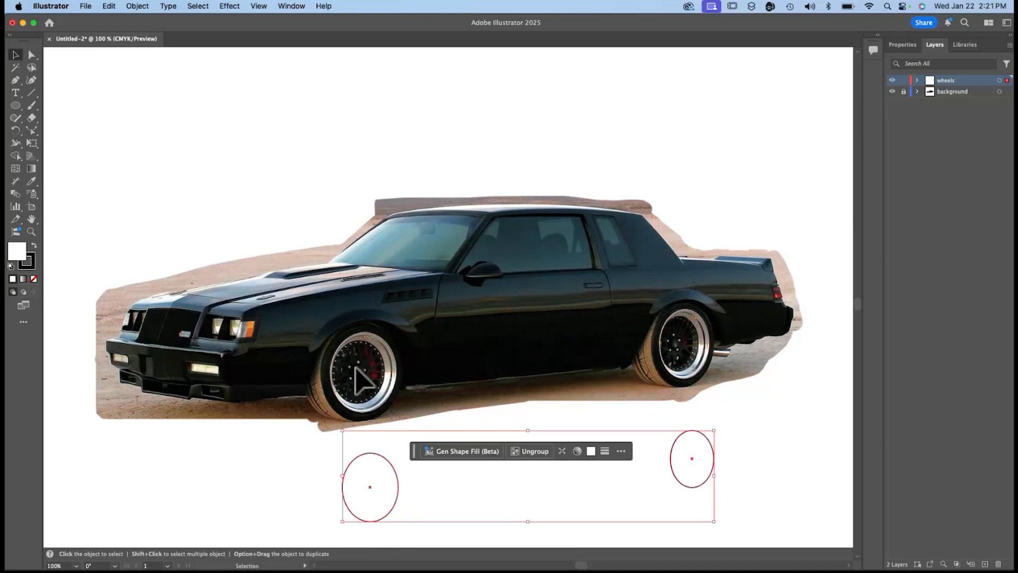
{"action": "key", "text": "alt"}
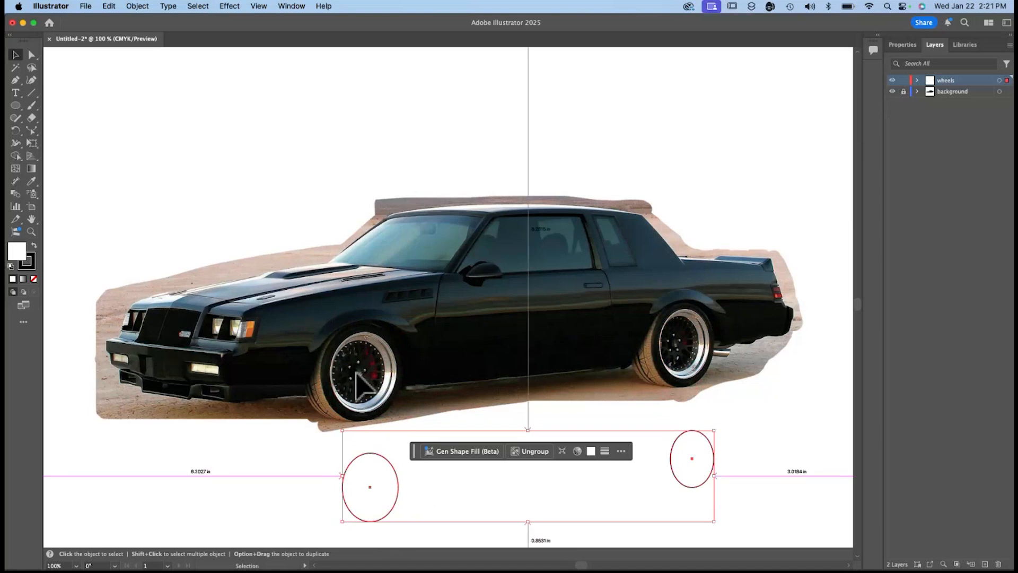
{"action": "left_click", "coordinate": [356, 371]}
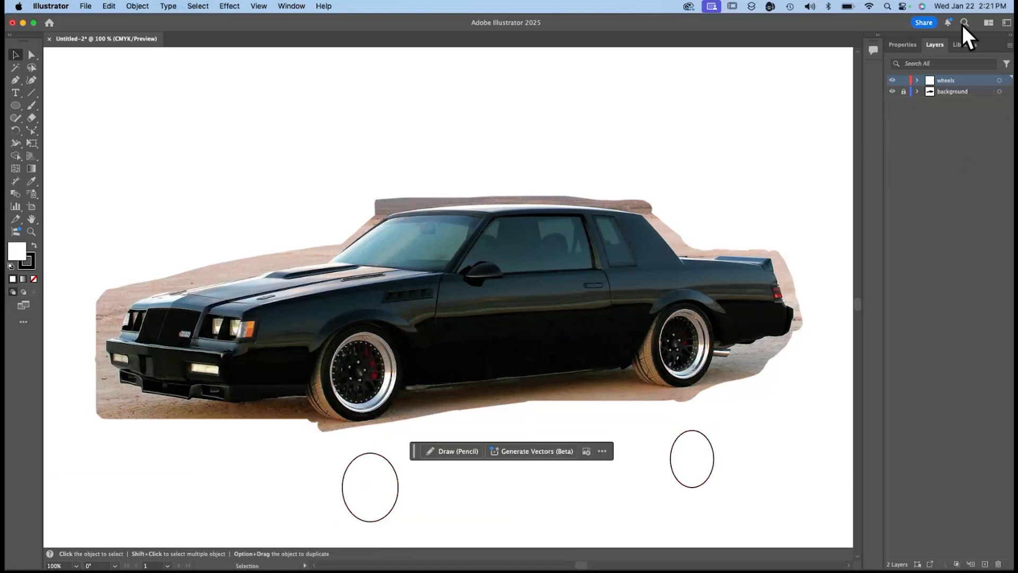
Expand the wheels layer and its group, and draw an ellipse about 1.48 x 1.77 in from the center over the whole front rim.
{"action": "left_click", "coordinate": [918, 80]}
{"action": "left_click", "coordinate": [930, 91]}
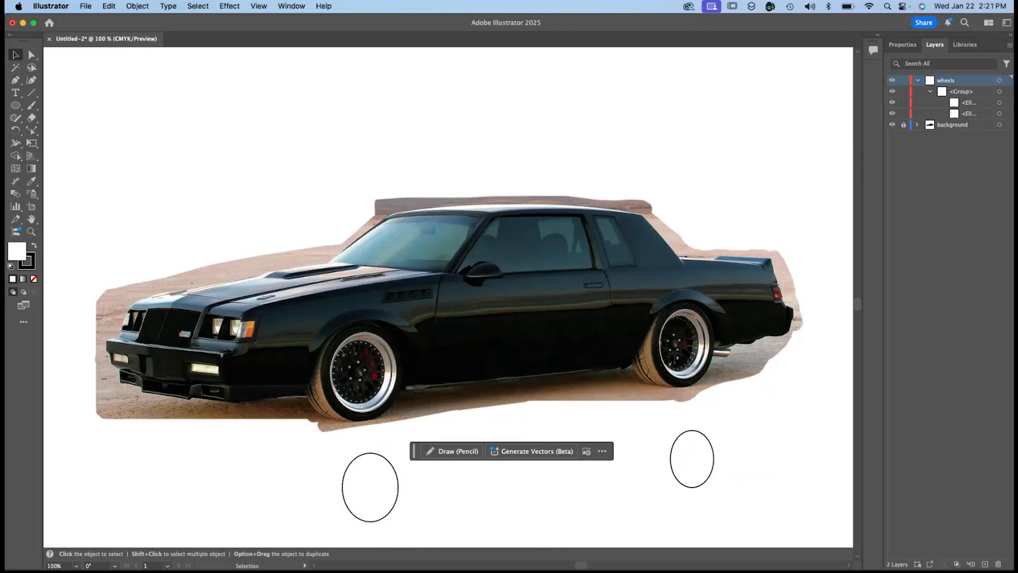
{"action": "left_click", "coordinate": [16, 105]}
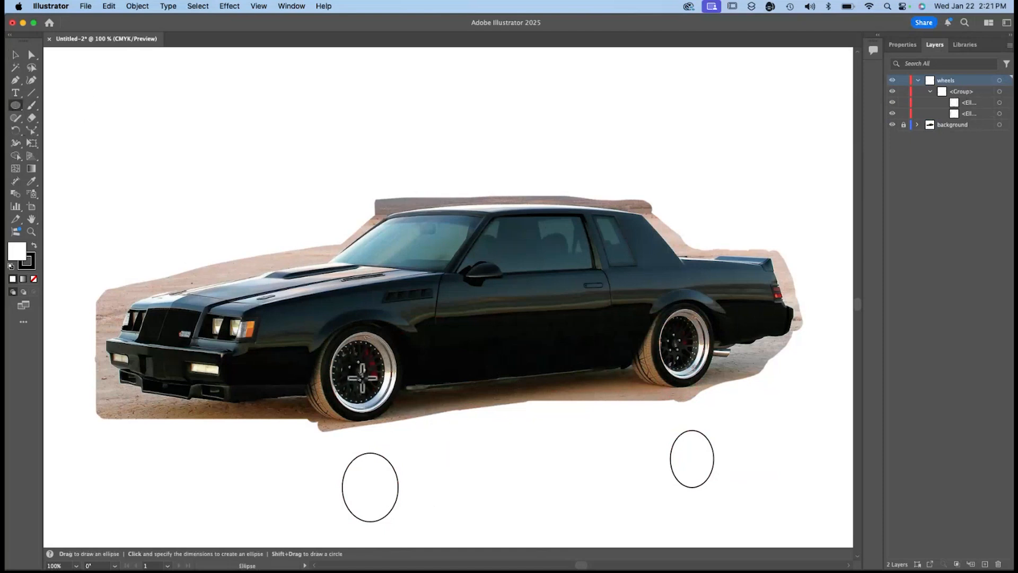
{"action": "left_click_drag", "start_coordinate": [361, 374], "coordinate": [326, 332]}
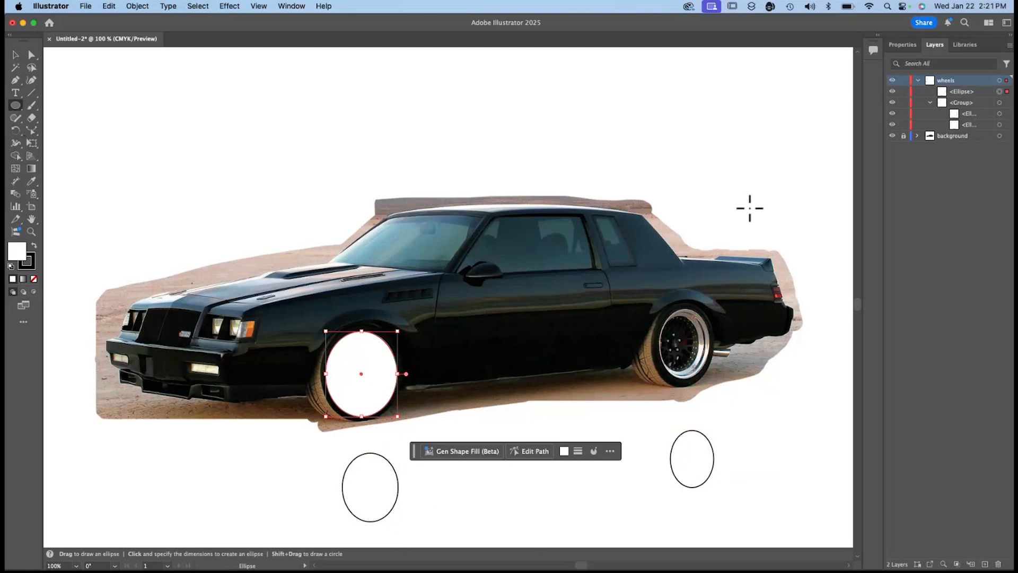
Fill the front wheel's new ellipse with a light gray swatch.
{"action": "left_click", "coordinate": [902, 45]}
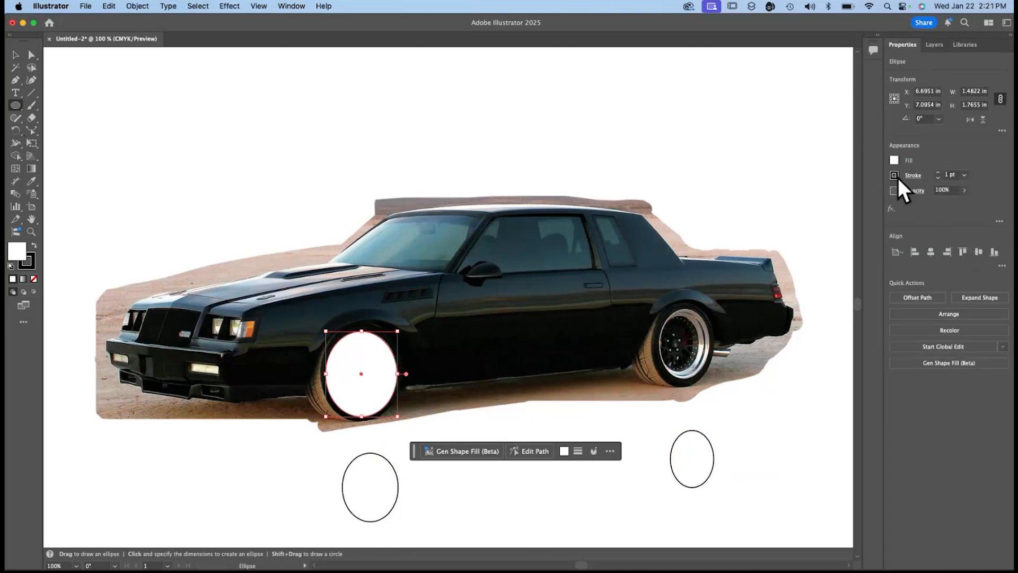
{"action": "left_click", "coordinate": [894, 162]}
{"action": "left_click", "coordinate": [894, 160]}
{"action": "left_click", "coordinate": [895, 160]}
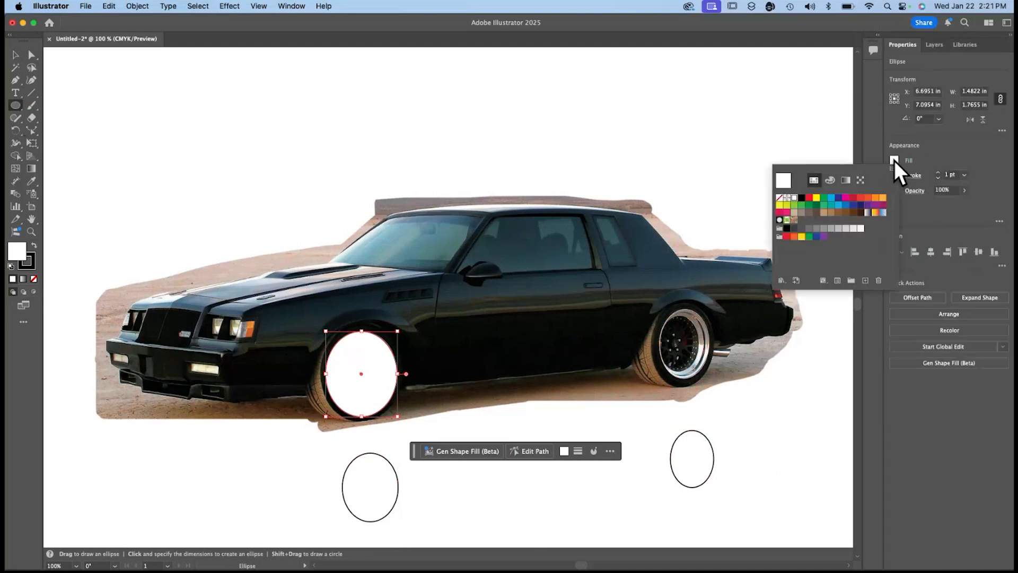
{"action": "left_click", "coordinate": [839, 228]}
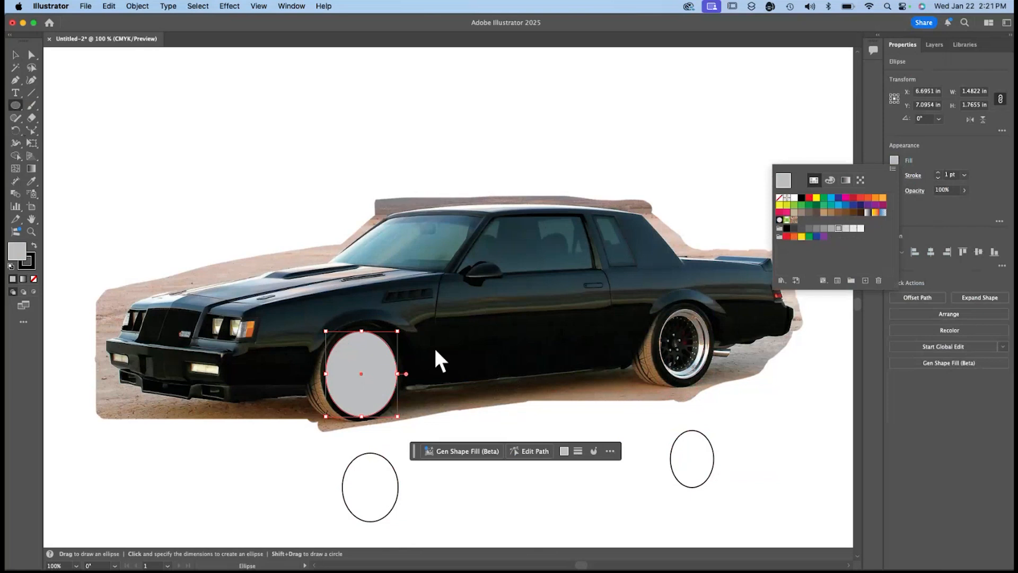
{"action": "left_click", "coordinate": [456, 310]}
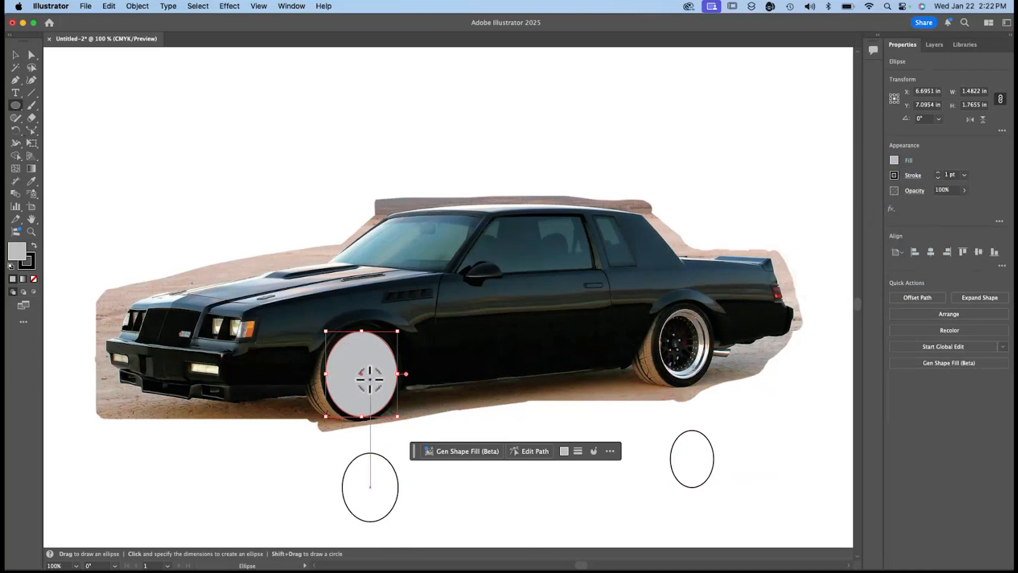
Duplicate the gray ellipse onto the rear wheel and shrink it to fit the rim, about 1.1 in wide.
{"action": "left_click", "coordinate": [15, 55]}
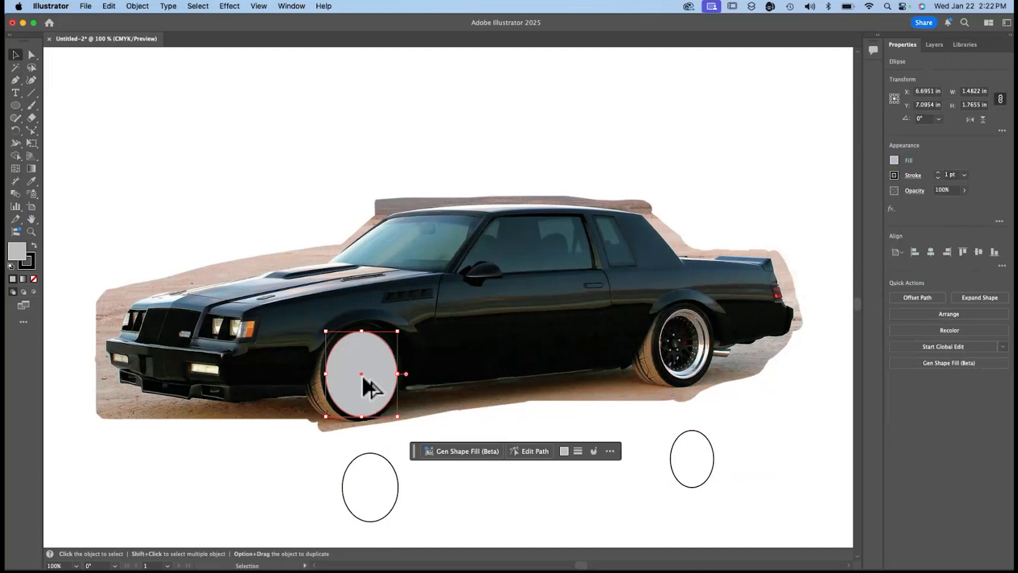
{"action": "left_click_drag", "start_coordinate": [362, 374], "coordinate": [683, 343]}
{"action": "mouse_move", "coordinate": [646, 301]}
{"action": "left_mouse_down"}
{"action": "mouse_move", "coordinate": [672, 308]}
{"action": "mouse_move", "coordinate": [655, 301]}
{"action": "mouse_move", "coordinate": [687, 298]}
{"action": "mouse_move", "coordinate": [697, 321]}
{"action": "mouse_move", "coordinate": [688, 307]}
{"action": "mouse_move", "coordinate": [711, 309]}
{"action": "left_mouse_up"}
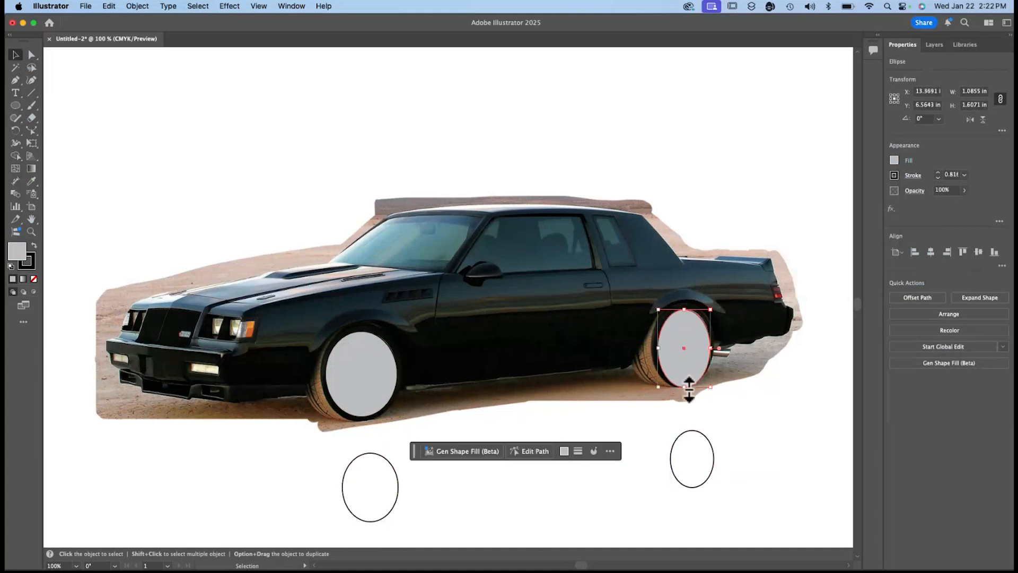
{"action": "mouse_move", "coordinate": [688, 387]}
{"action": "left_mouse_down"}
{"action": "mouse_move", "coordinate": [687, 371]}
{"action": "mouse_move", "coordinate": [688, 381]}
{"action": "left_mouse_up"}
{"action": "left_click", "coordinate": [786, 412]}
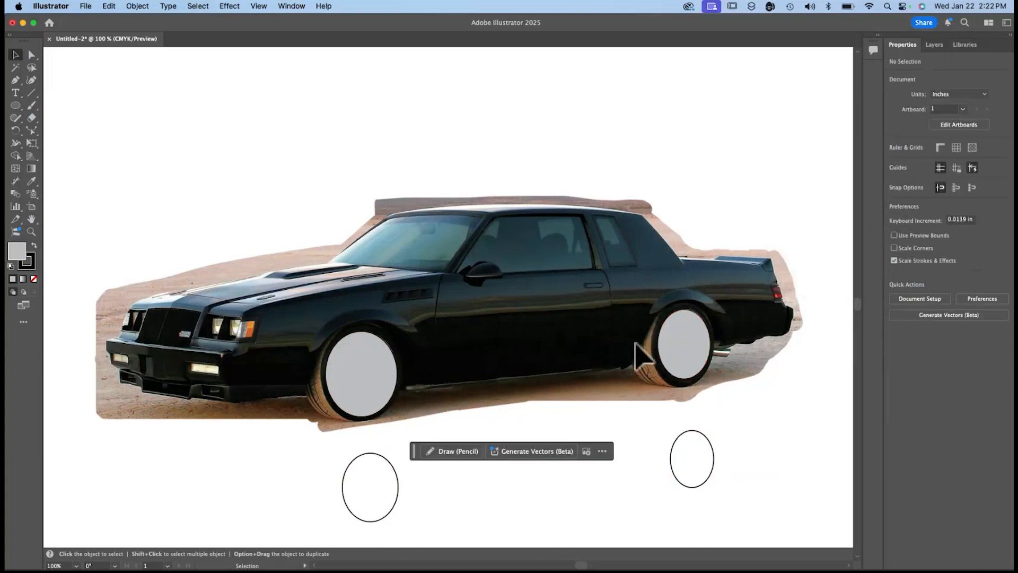
Try to vertically center the white ellipse group on the front gray ellipse, using that ellipse as the key object.
{"action": "left_click", "coordinate": [374, 404]}
{"action": "left_click", "coordinate": [683, 356], "text": "shift"}
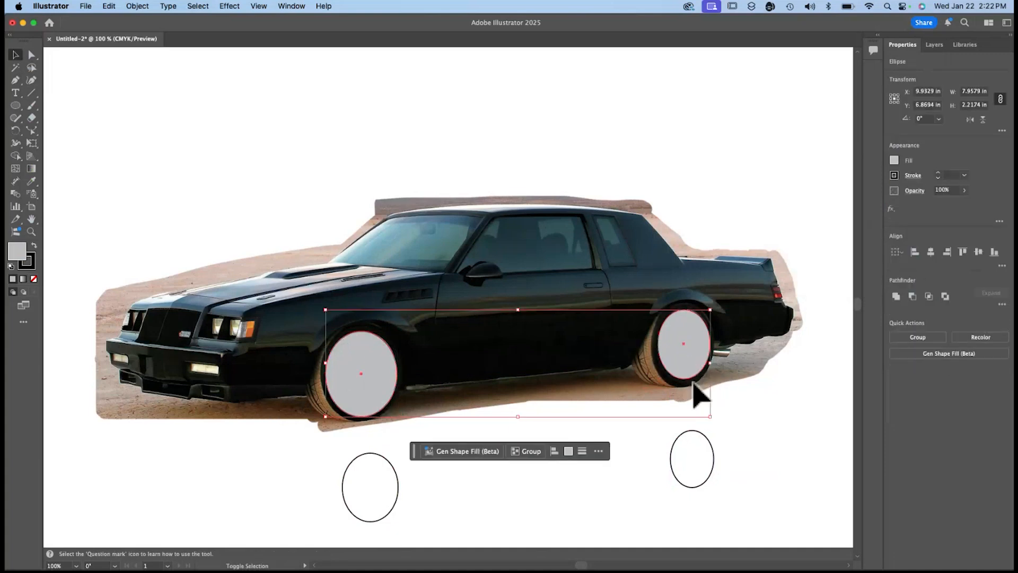
{"action": "left_click", "coordinate": [697, 468], "text": "shift"}
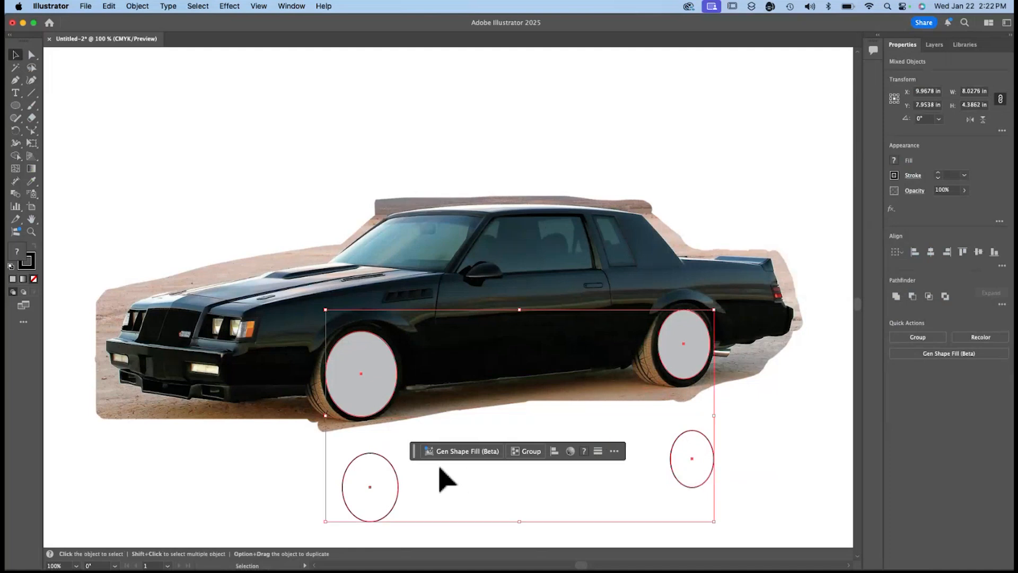
{"action": "left_click", "coordinate": [680, 356], "text": "shift"}
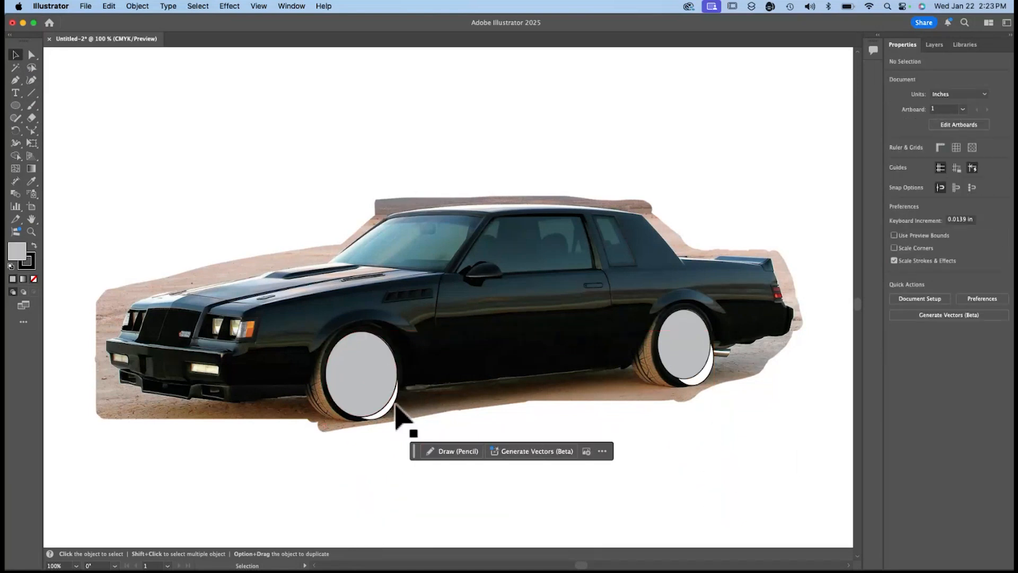
{"action": "left_click", "coordinate": [394, 403]}
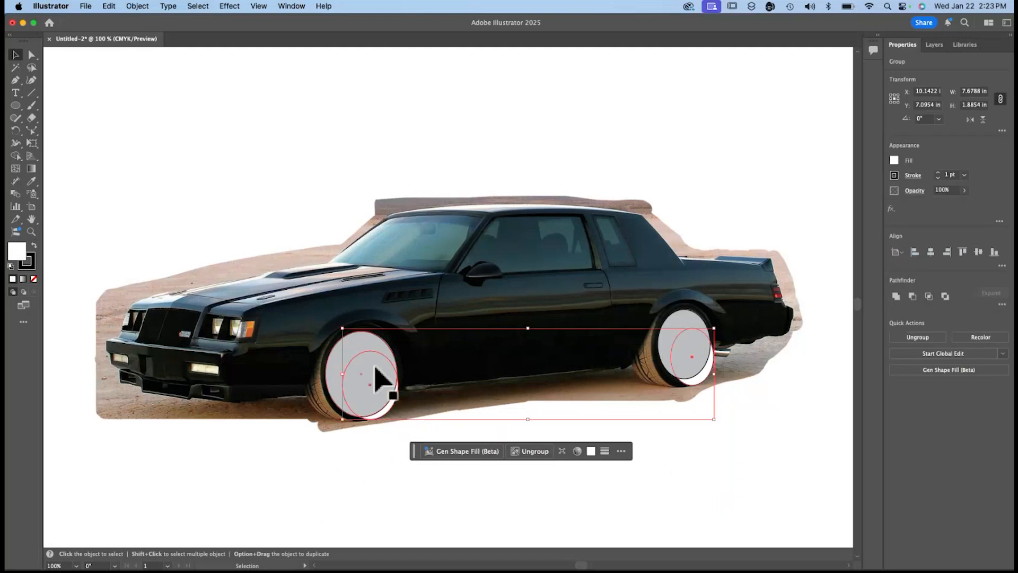
Undo the alignment of the white ellipse group and clear the selection.
{"action": "left_click", "coordinate": [360, 342]}
{"action": "left_click", "coordinate": [689, 336], "text": "shift"}
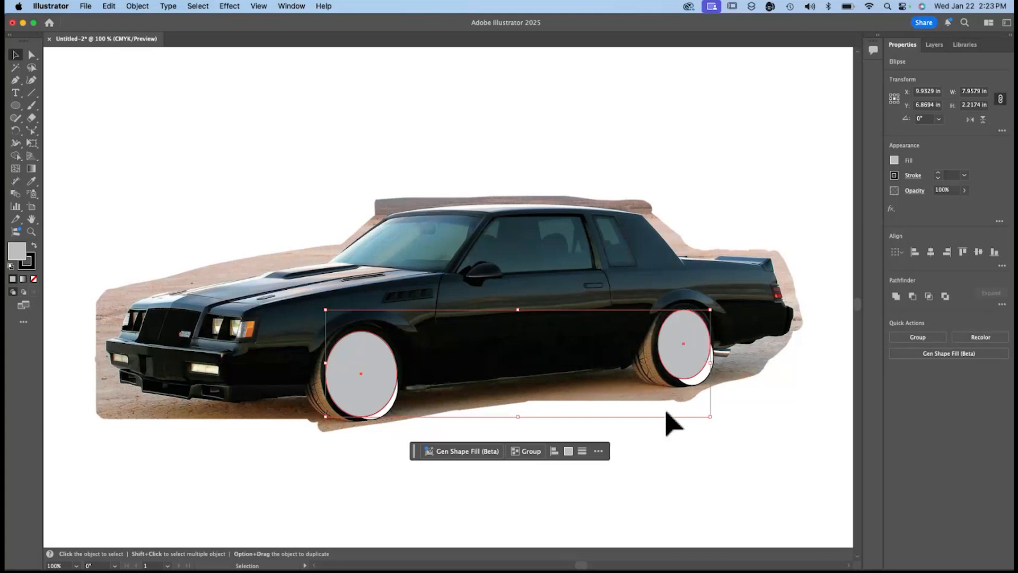
{"action": "left_click", "coordinate": [724, 441]}
{"action": "key", "text": "super+a"}
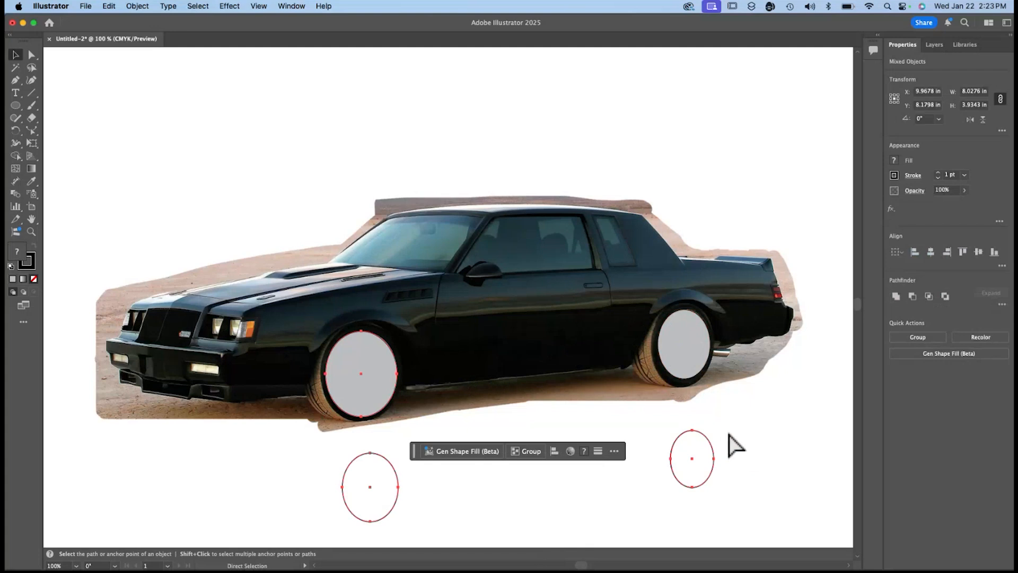
{"action": "left_click", "coordinate": [281, 480]}
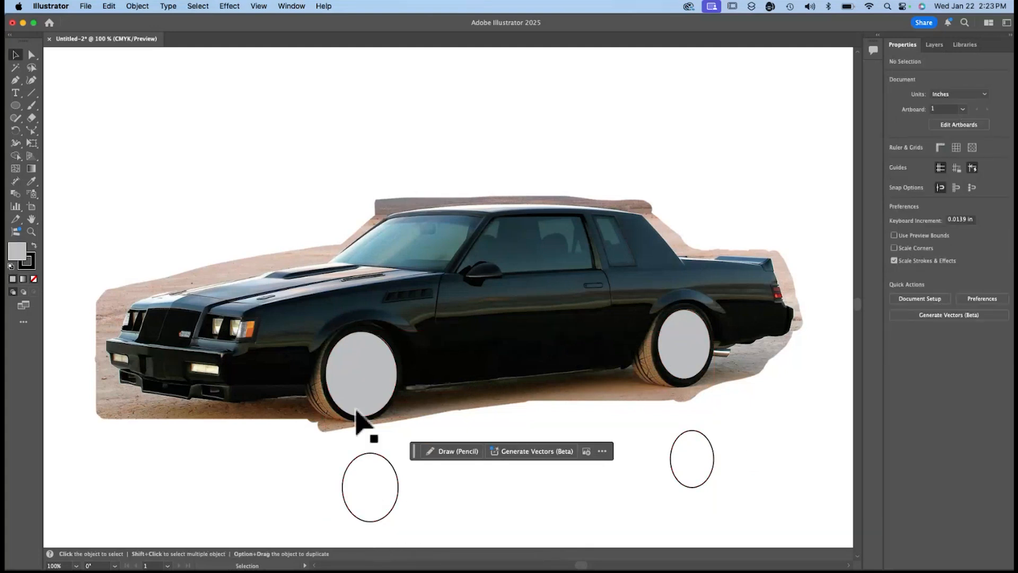
Select the front and rear gray ellipses together and group them.
{"action": "left_click", "coordinate": [393, 381]}
{"action": "left_click", "coordinate": [703, 354], "text": "shift"}
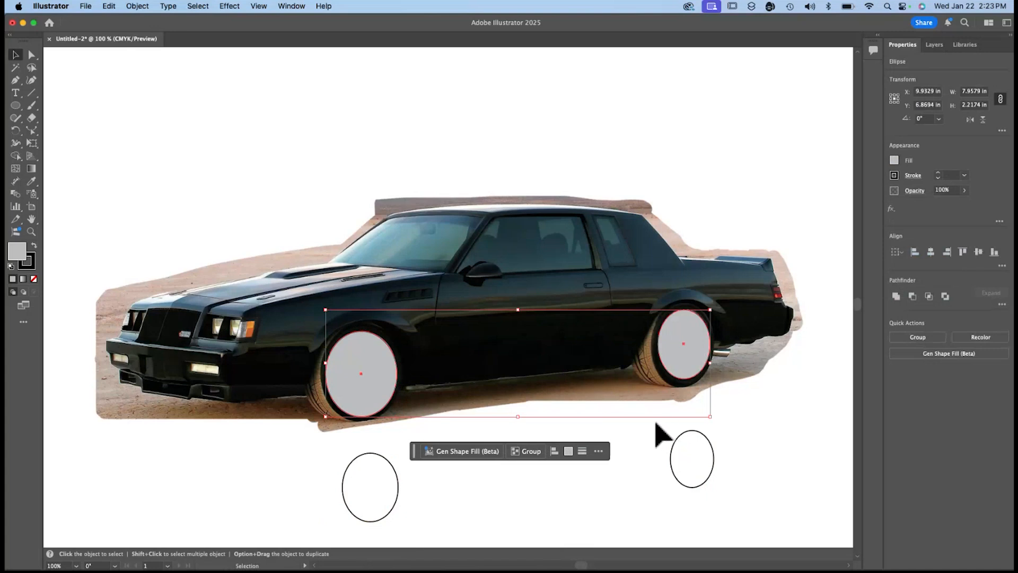
{"action": "left_click", "coordinate": [536, 453]}
Move the white ellipse group up so it is centered over the gray ellipses, and bring it to the front.
{"action": "left_click", "coordinate": [370, 488]}
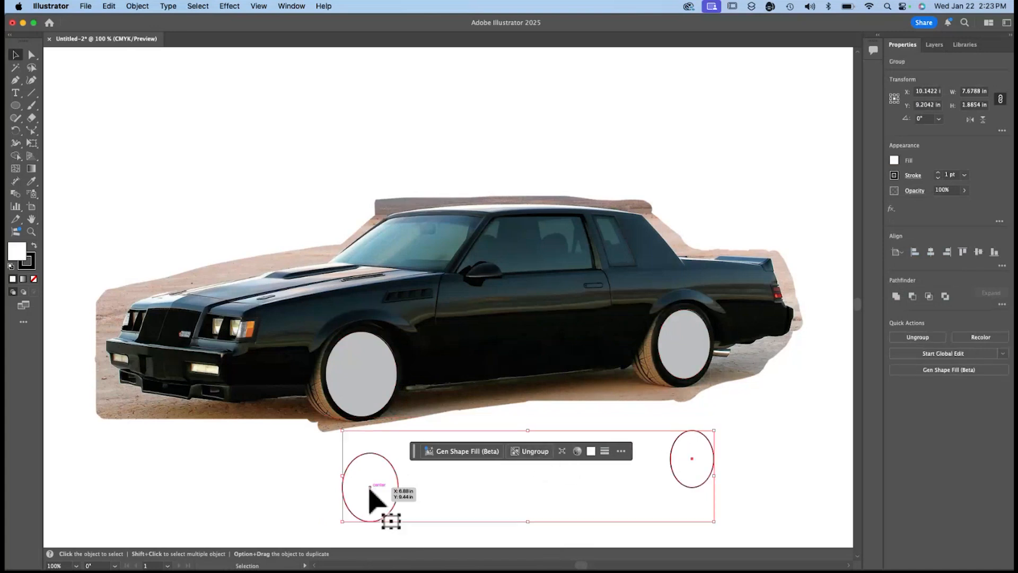
{"action": "left_click_drag", "start_coordinate": [369, 488], "coordinate": [370, 372]}
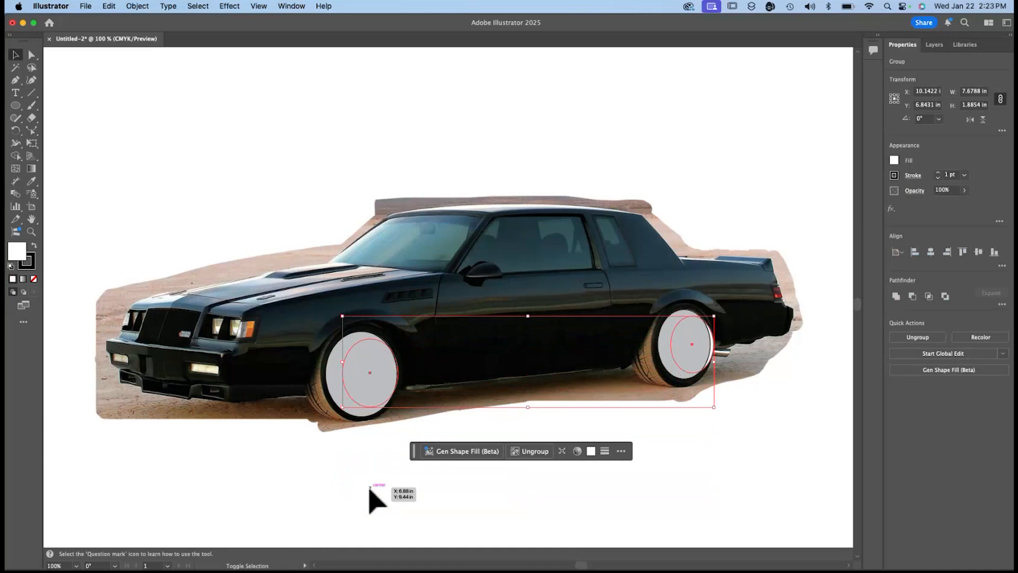
{"action": "key", "text": "shift+Left"}
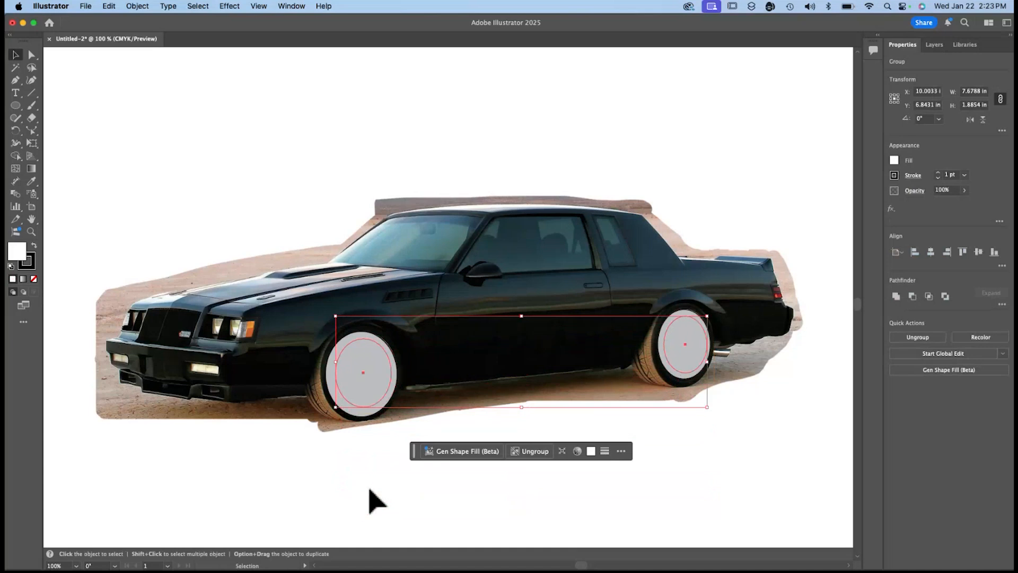
{"action": "right_click", "coordinate": [378, 370]}
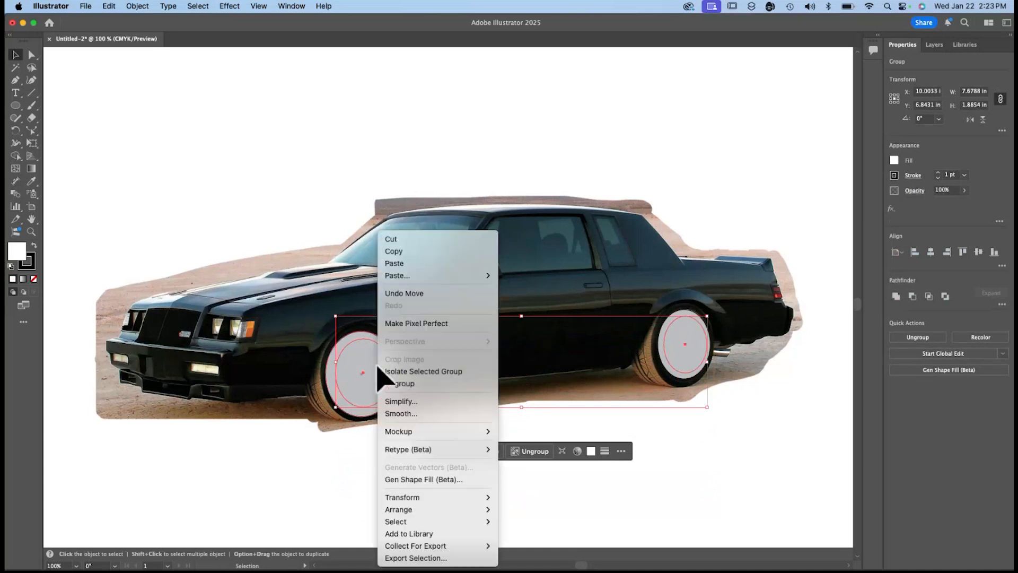
{"action": "mouse_move", "coordinate": [428, 510]}
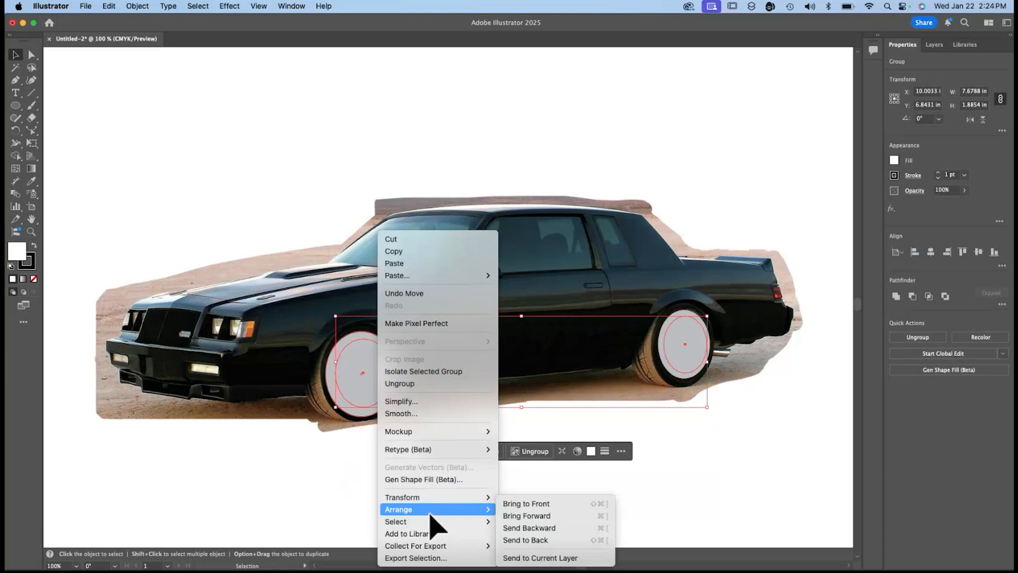
{"action": "left_click", "coordinate": [533, 508]}
{"action": "left_click", "coordinate": [534, 522]}
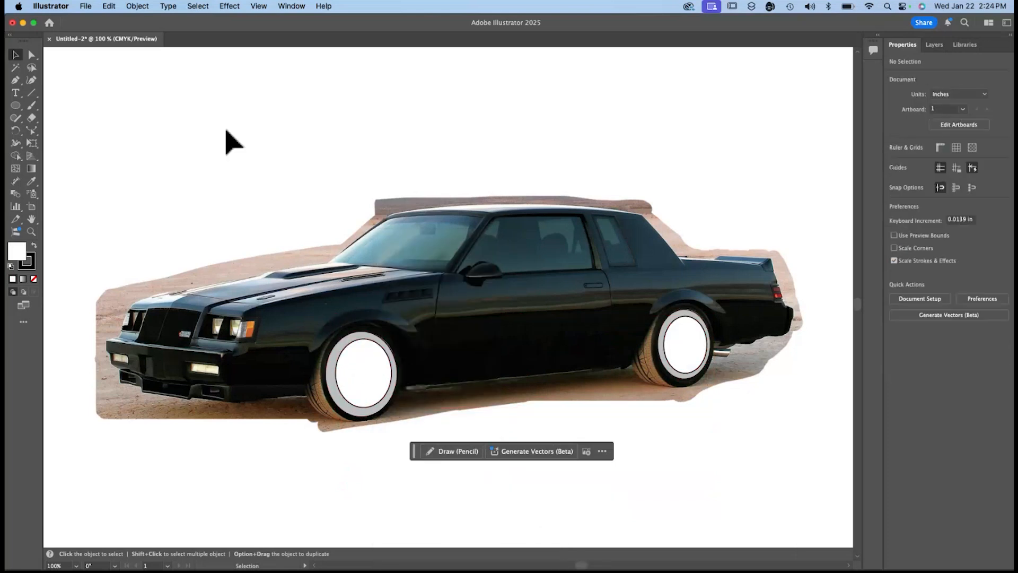
Copy the grouped gray ellipses and paste a duplicate of the pair.
{"action": "left_click", "coordinate": [345, 344]}
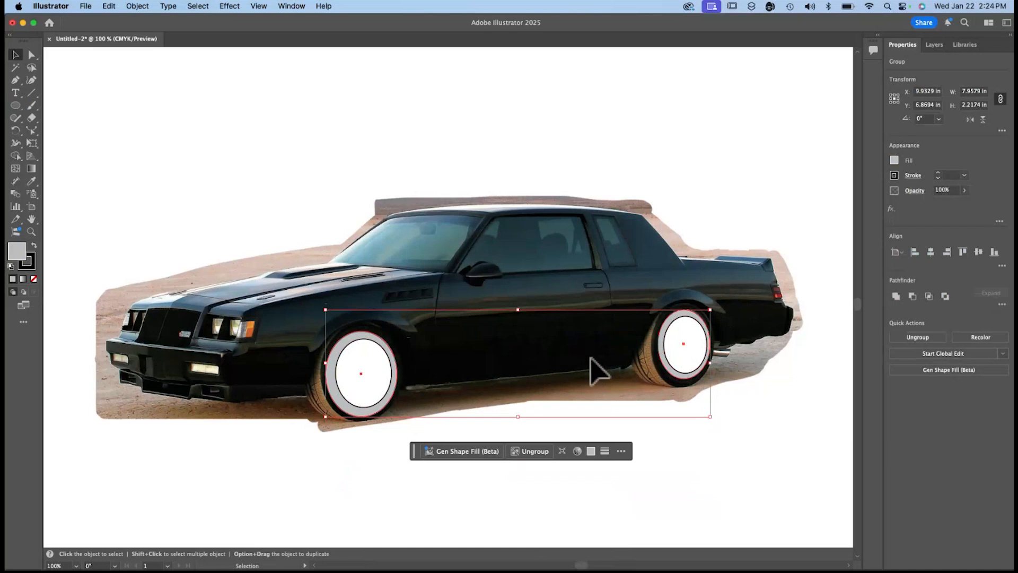
{"action": "key", "text": "a"}
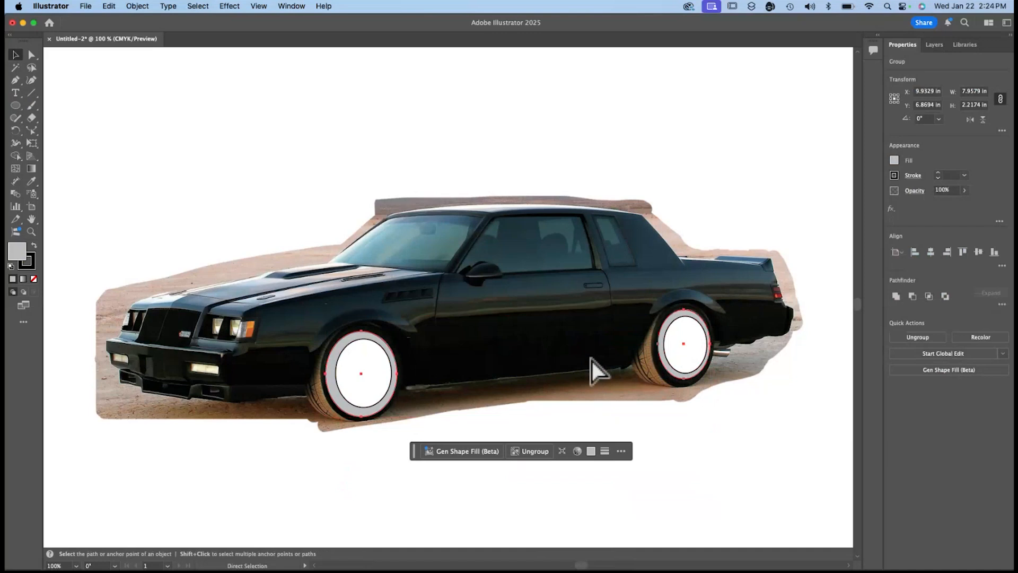
{"action": "key", "text": "super+v"}
{"action": "key", "text": "v"}
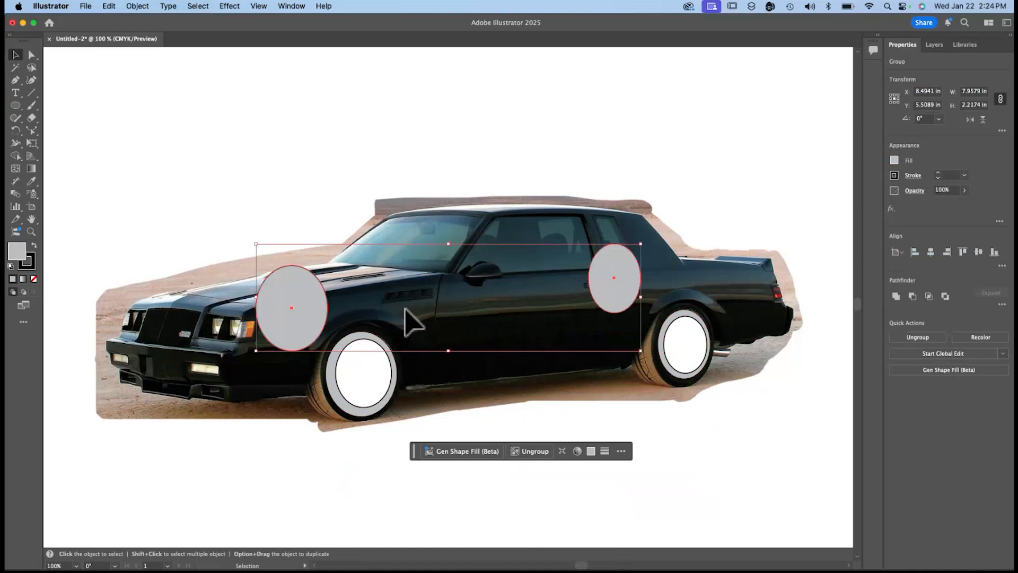
Try scaling up the pasted gray ellipse group, and undo the scaling.
{"action": "left_click_drag", "start_coordinate": [256, 243], "coordinate": [240, 209]}
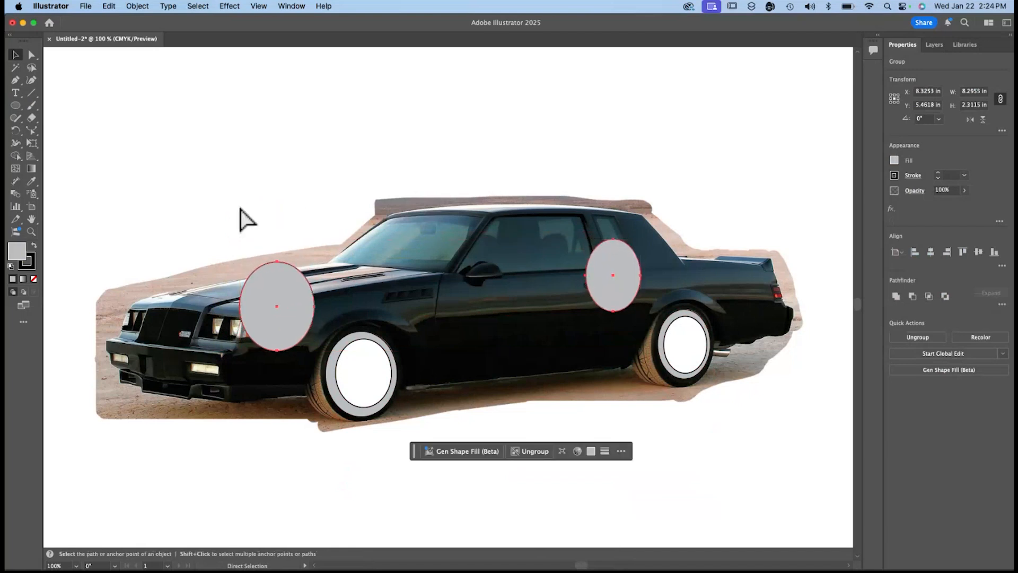
{"action": "key", "text": "super+z"}
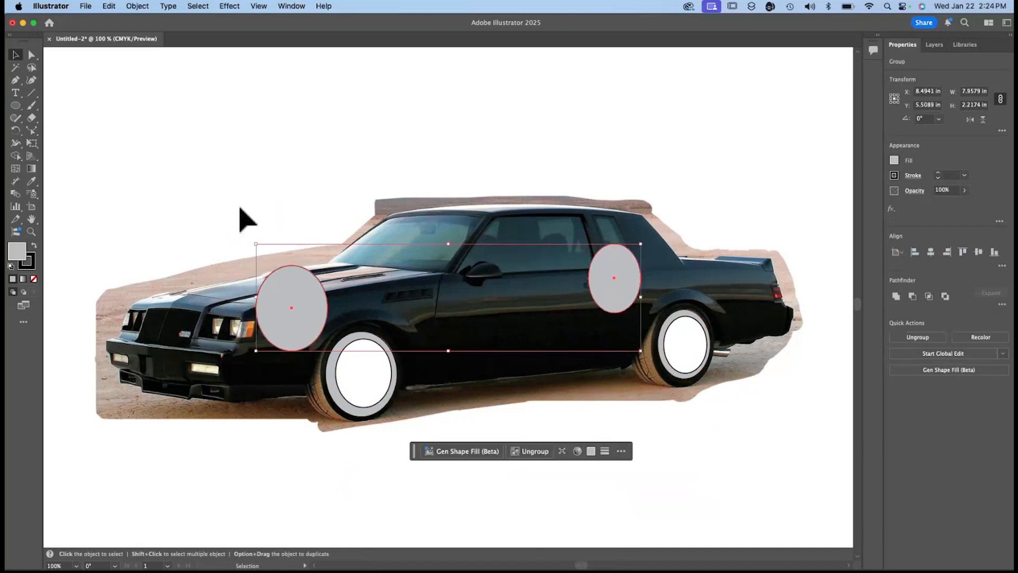
Select the pasted gray ellipse group and ungroup it.
{"action": "left_click", "coordinate": [200, 193]}
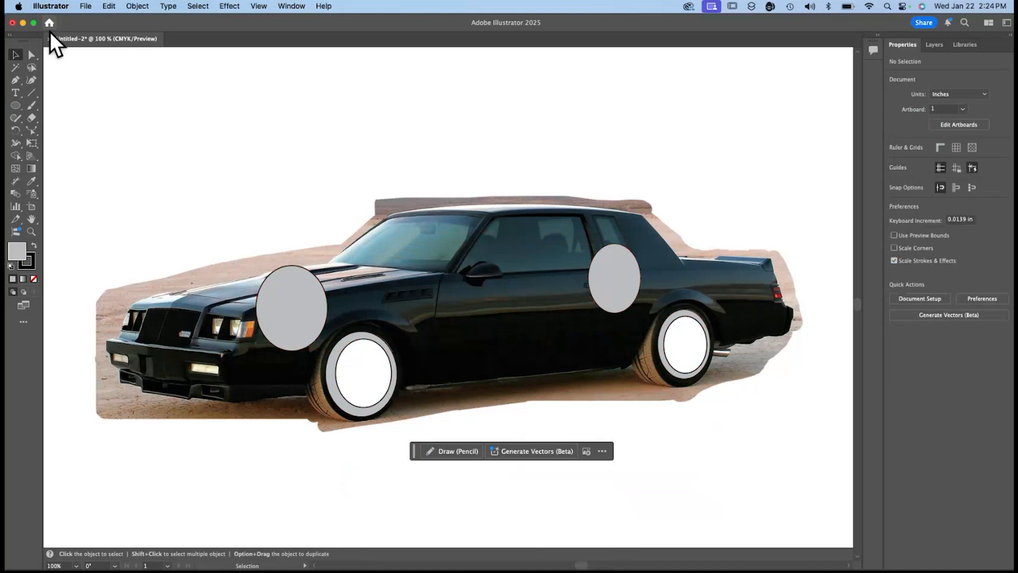
{"action": "left_click", "coordinate": [314, 291]}
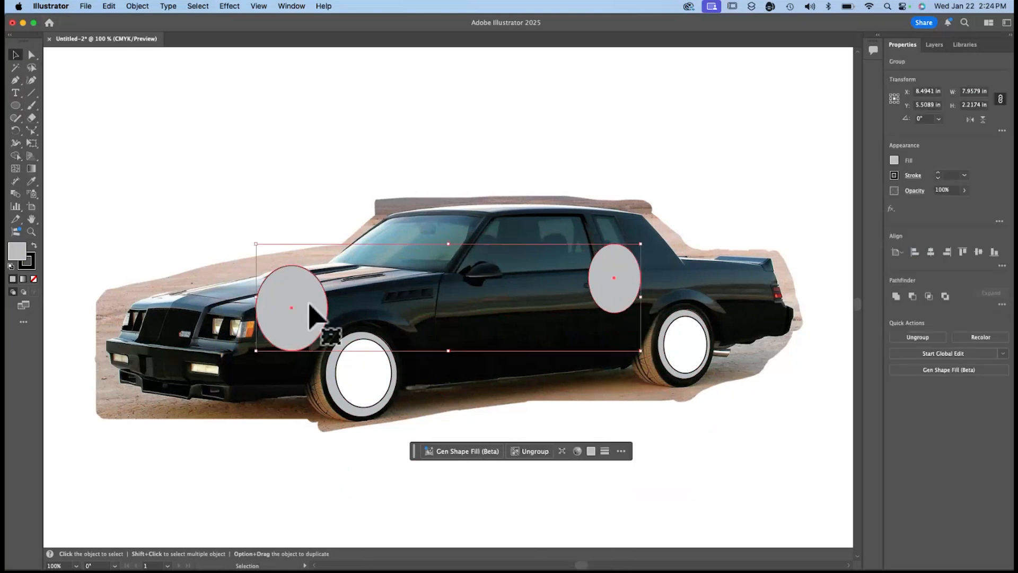
Fill the pasted gray ellipse above the front wheel with black.
{"action": "left_click", "coordinate": [259, 460]}
{"action": "left_click", "coordinate": [295, 291]}
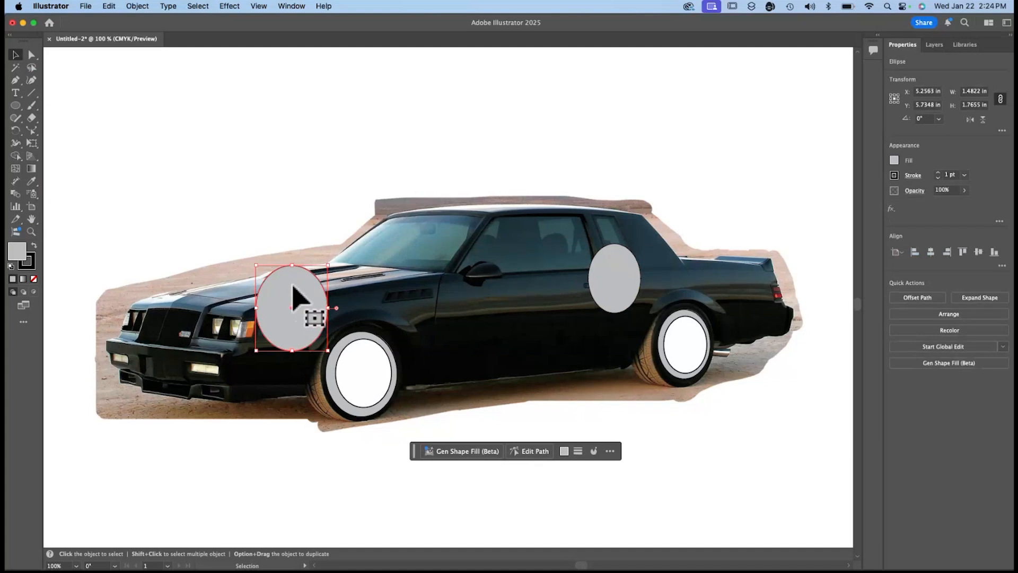
{"action": "left_click", "coordinate": [894, 160]}
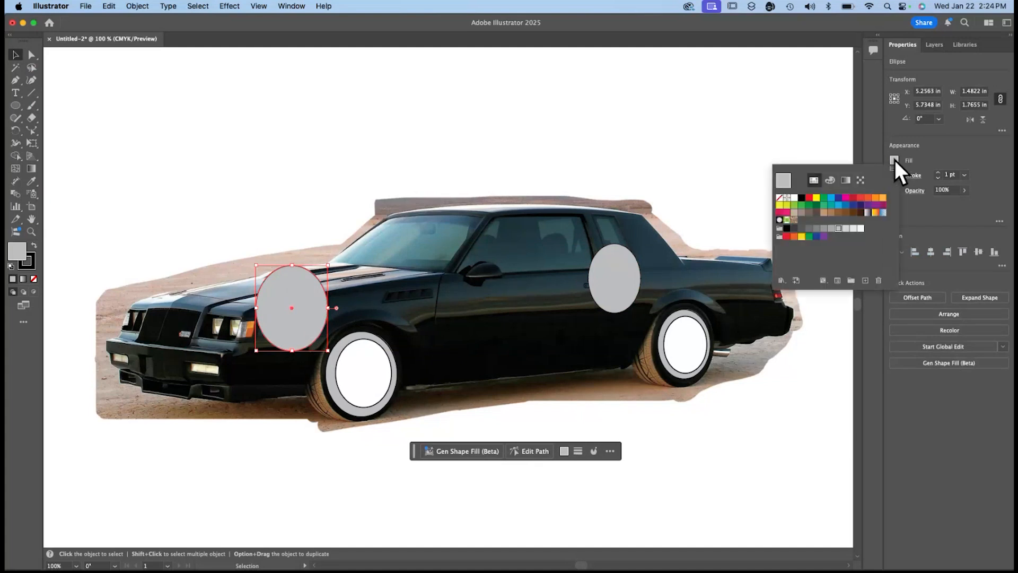
{"action": "left_click", "coordinate": [802, 198]}
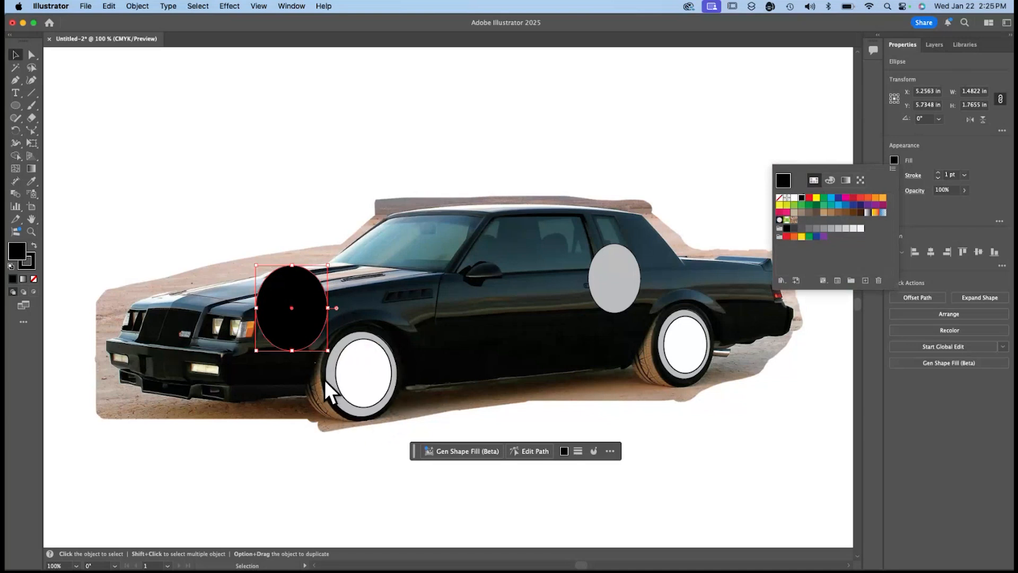
{"action": "left_click", "coordinate": [972, 91]}
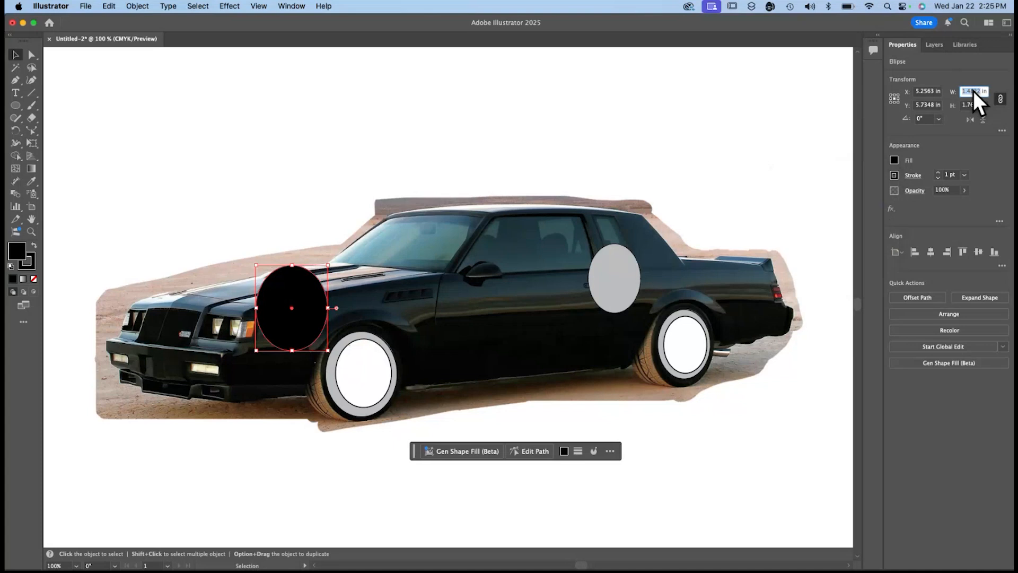
{"action": "type", "text": "10"}
{"action": "key", "text": "Return"}
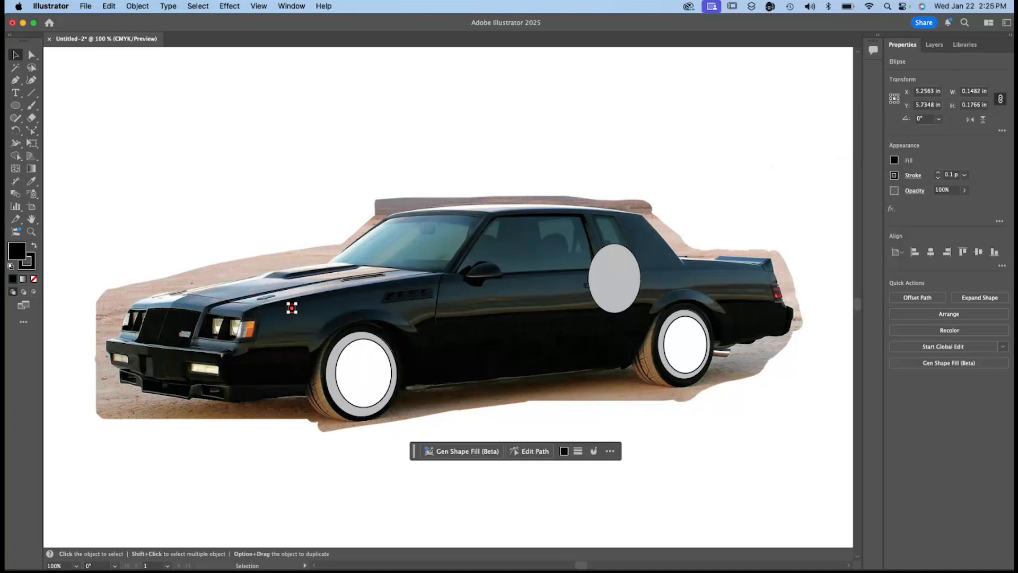
{"action": "key", "text": "super+z"}
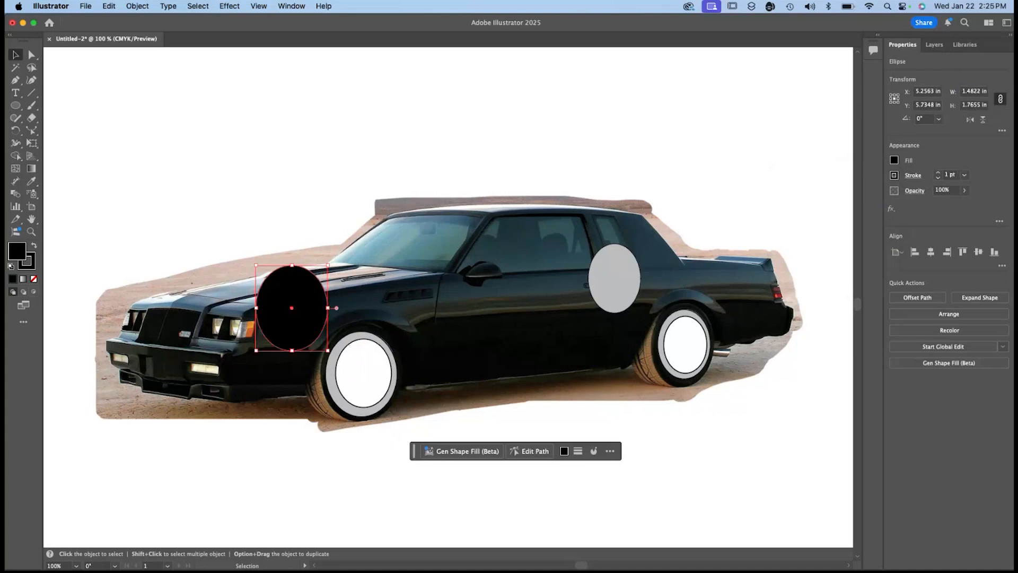
Scale the black ellipse proportionally to 110%.
{"action": "left_click", "coordinate": [963, 91]}
{"action": "type", "text": "110"}
{"action": "key", "text": "Return"}
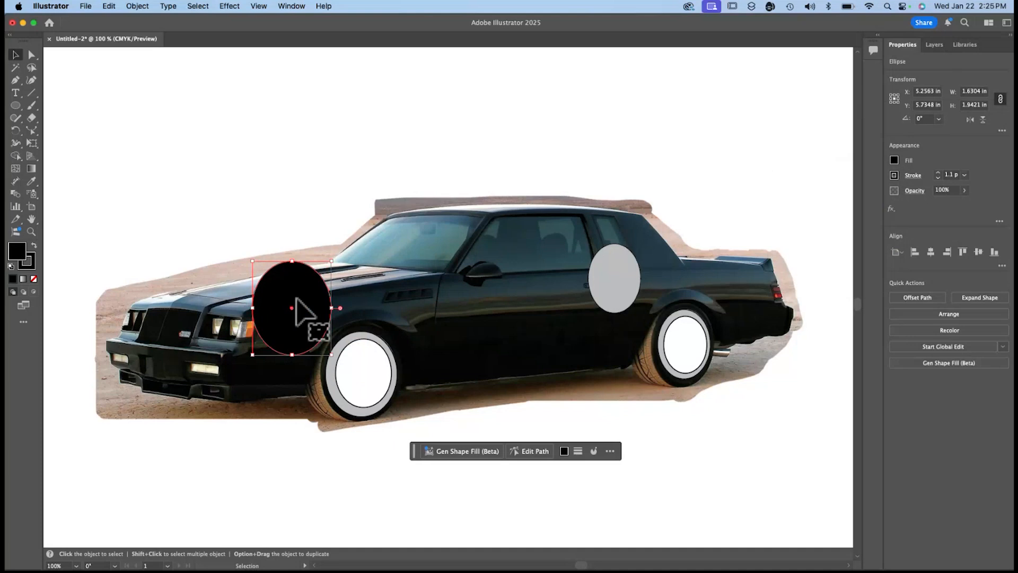
Move the black ellipse over the front wheel, send it to the back, and deselect it.
{"action": "left_click_drag", "start_coordinate": [306, 330], "coordinate": [359, 375]}
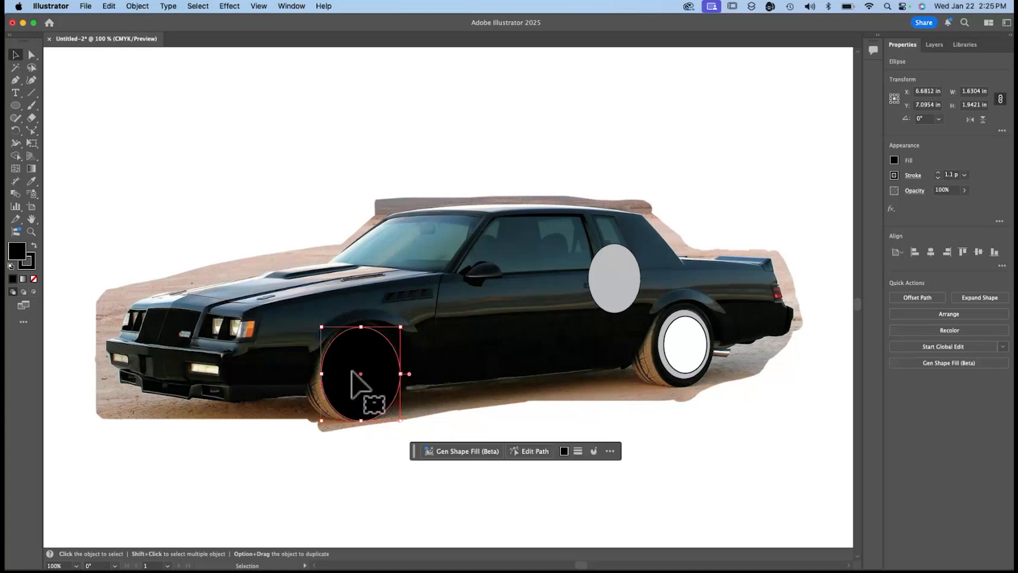
{"action": "right_click", "coordinate": [351, 371]}
{"action": "mouse_move", "coordinate": [412, 510]}
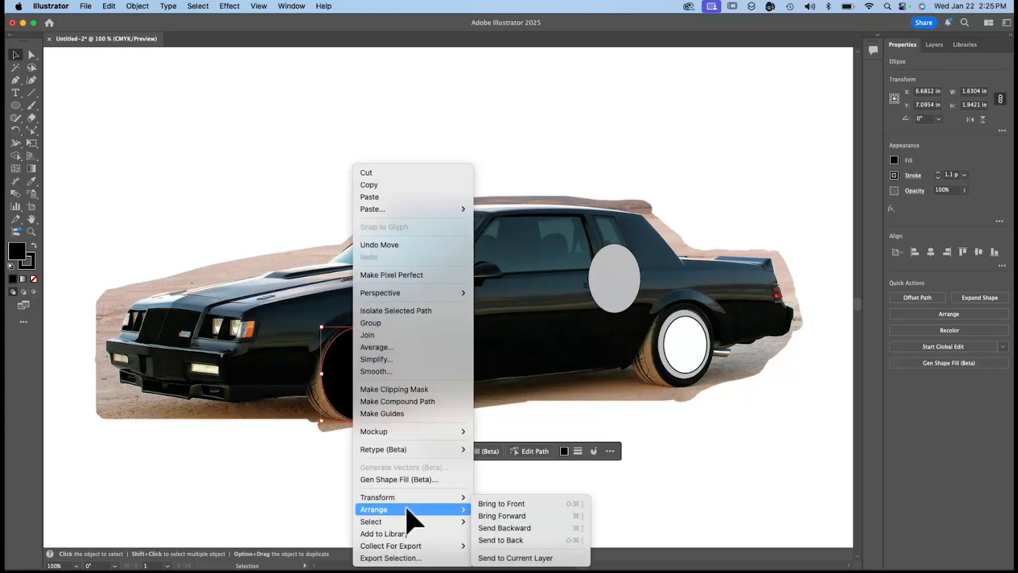
{"action": "left_click", "coordinate": [525, 539]}
{"action": "left_click", "coordinate": [410, 499]}
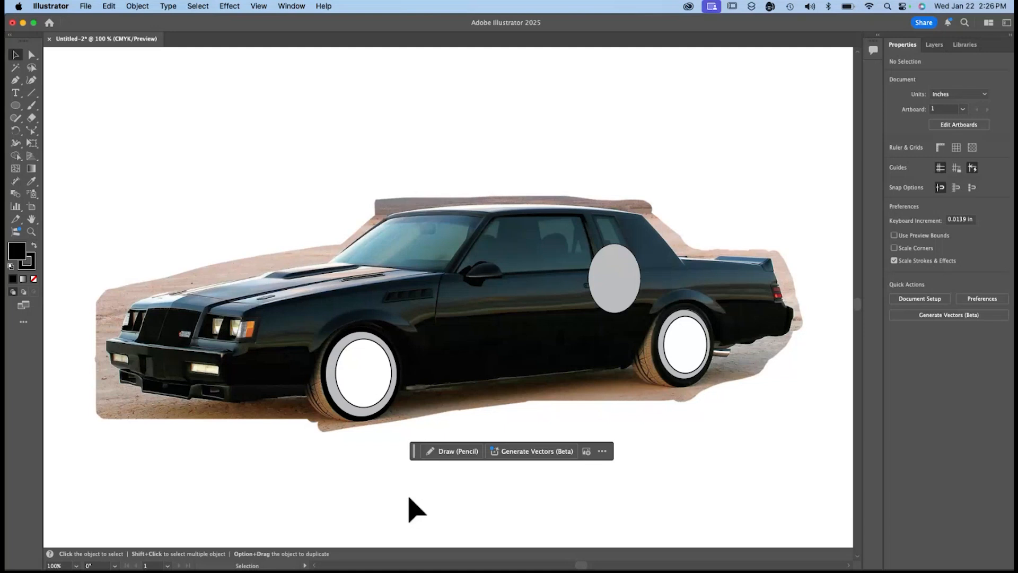
Select the remaining pasted gray ellipse near the rear window and scale it proportionally to 110%.
{"action": "left_click", "coordinate": [606, 274]}
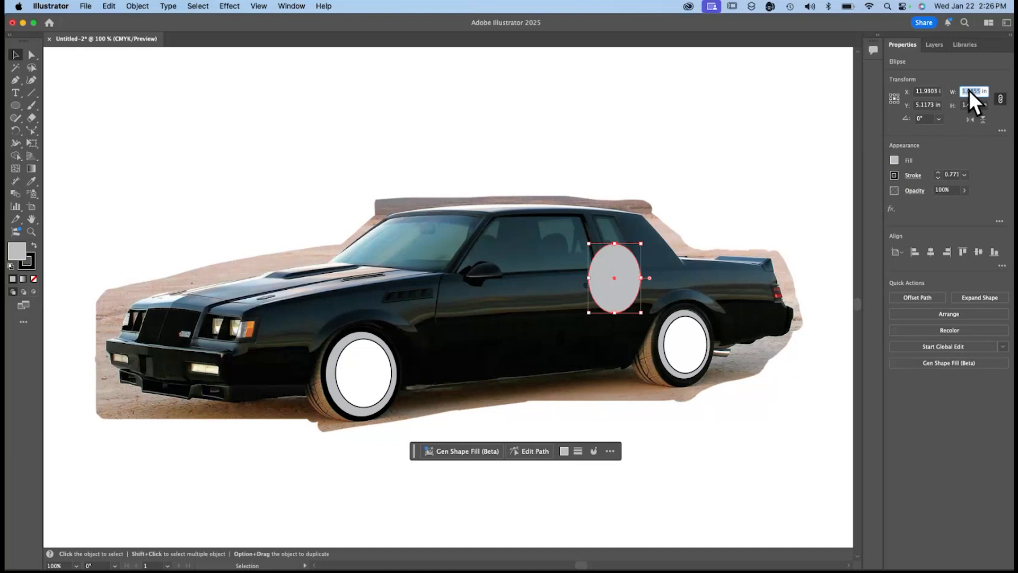
{"action": "type", "text": "110"}
{"action": "key", "text": "BackSpace"}
{"action": "key", "text": "BackSpace"}
{"action": "key", "text": "BackSpace"}
{"action": "type", "text": "%"}
{"action": "key", "text": "Return"}
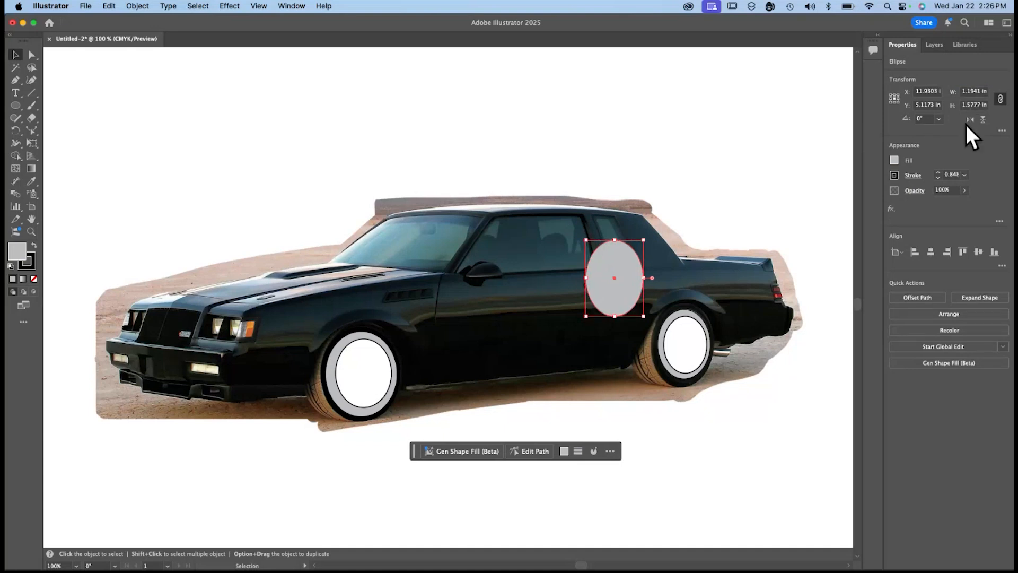
Fill the enlarged ellipse near the rear window with black.
{"action": "left_click", "coordinate": [895, 160]}
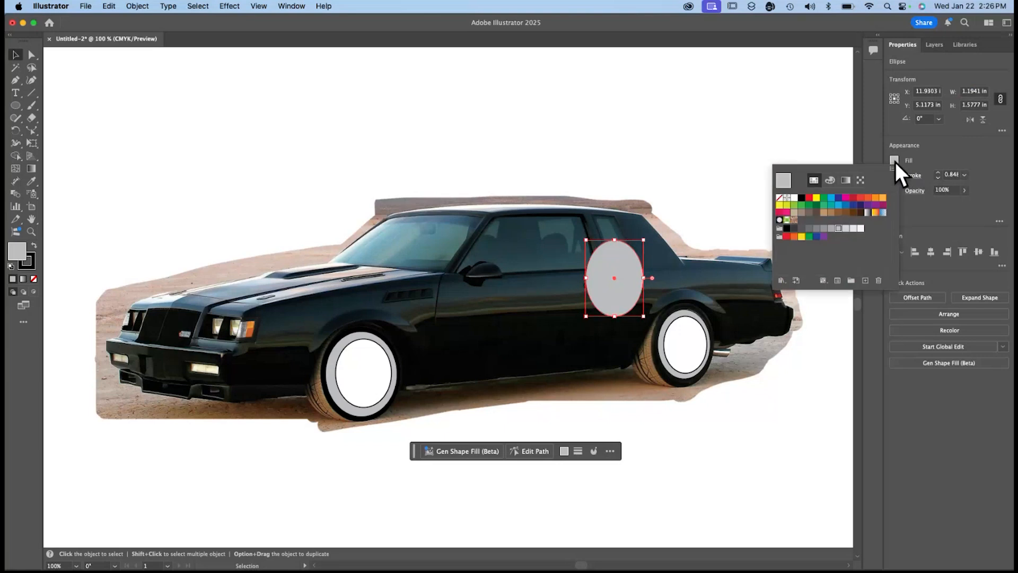
{"action": "left_click", "coordinate": [801, 198]}
{"action": "left_click", "coordinate": [626, 282]}
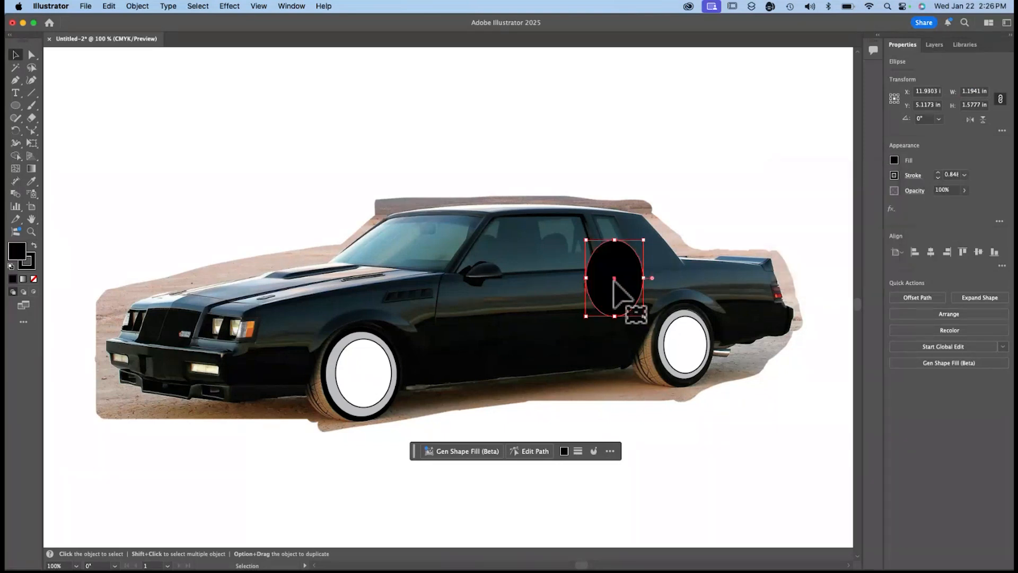
Move the black ellipse onto the rear wheel and stretch it to about 1.34 by 1.74 in to cover the tire.
{"action": "left_click_drag", "start_coordinate": [616, 283], "coordinate": [682, 340]}
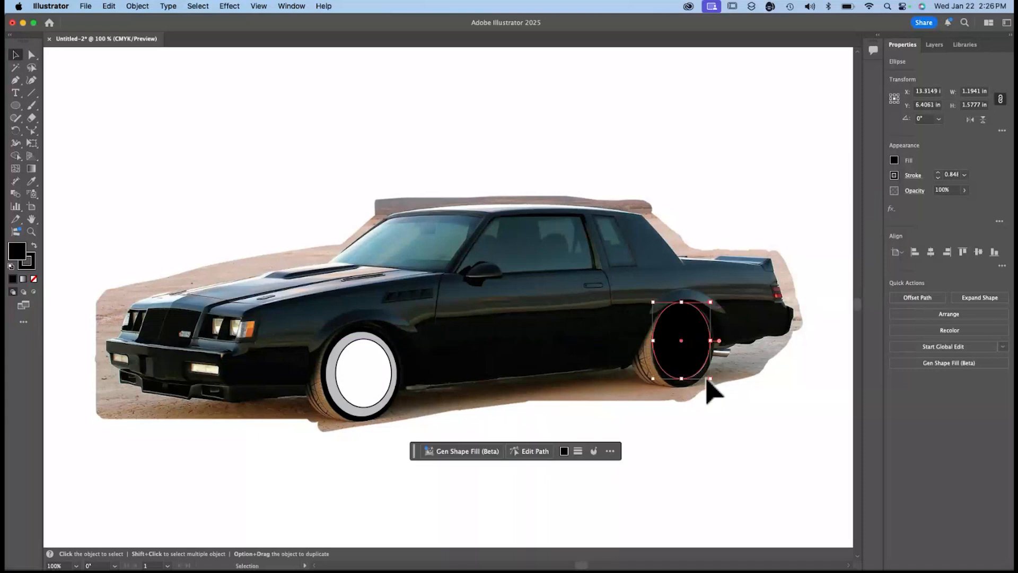
{"action": "left_click_drag", "start_coordinate": [710, 379], "coordinate": [713, 385]}
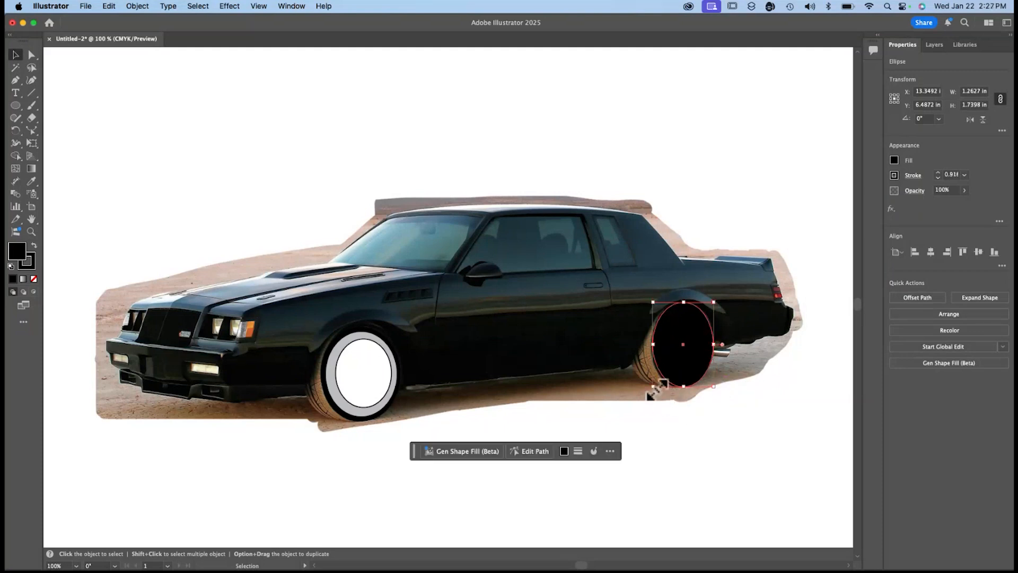
{"action": "left_click_drag", "start_coordinate": [657, 390], "coordinate": [653, 391]}
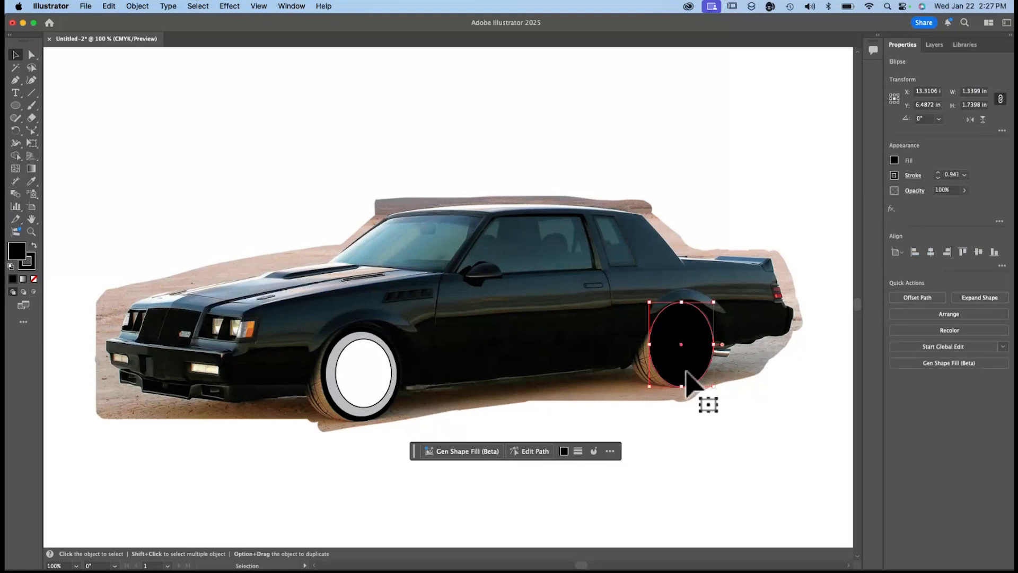
Send the rear wheel's black ellipse to the back and deselect it.
{"action": "right_click", "coordinate": [684, 373]}
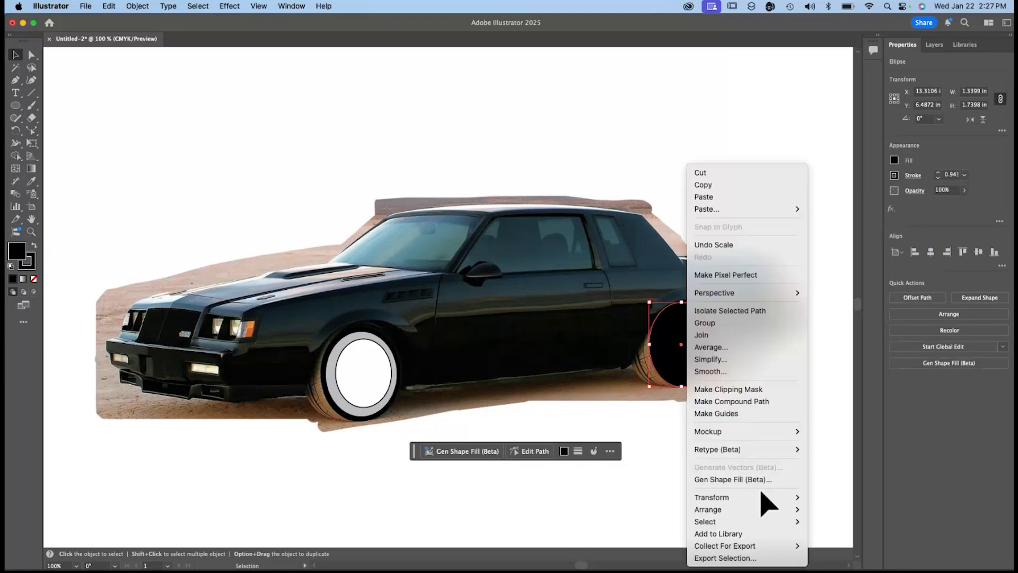
{"action": "mouse_move", "coordinate": [745, 511]}
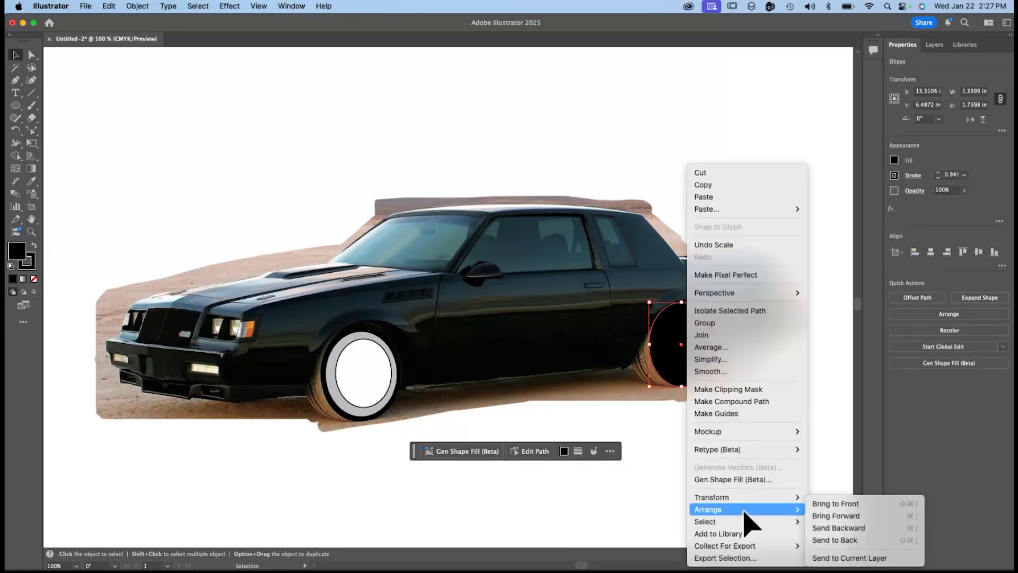
{"action": "left_click", "coordinate": [856, 538]}
{"action": "left_click", "coordinate": [721, 469]}
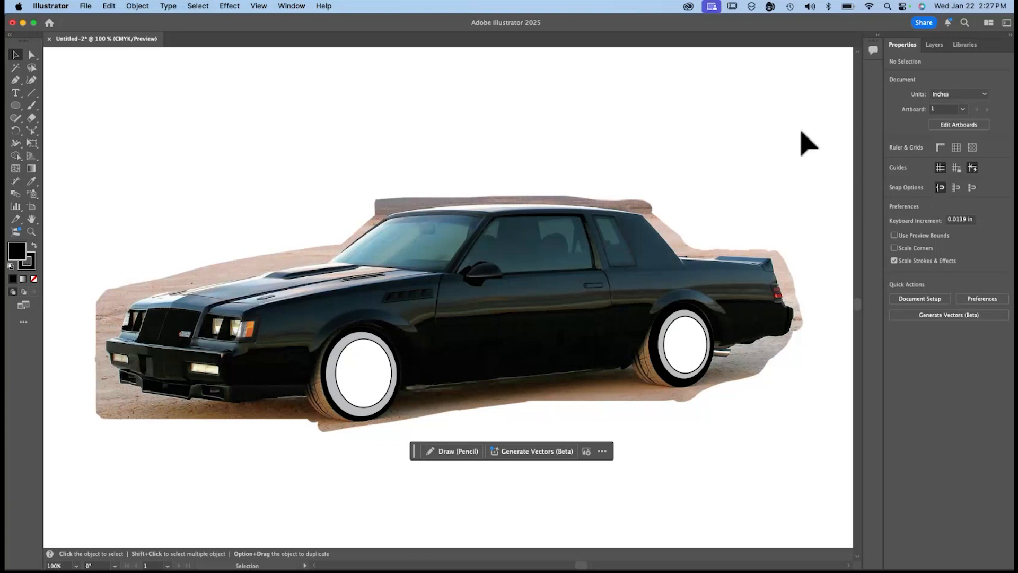
Hide the background layer to check the wheel ellipses on their own, and show it again.
{"action": "left_click", "coordinate": [933, 45]}
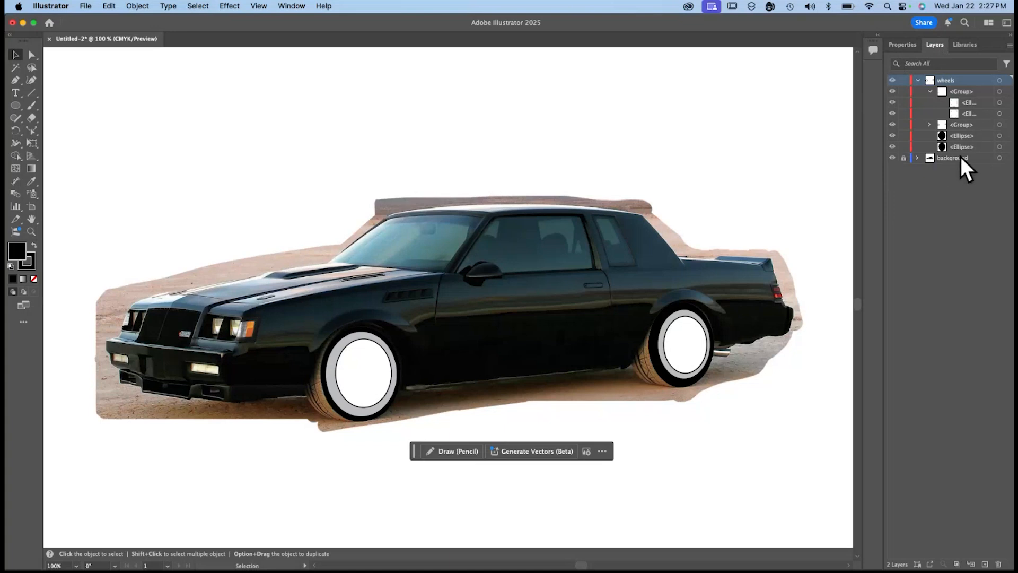
{"action": "left_click", "coordinate": [892, 158]}
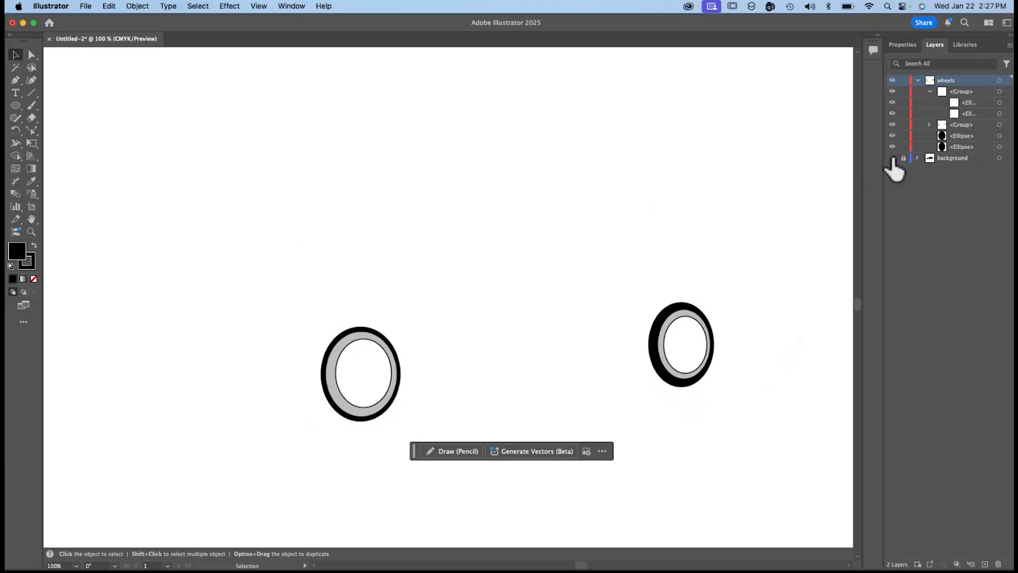
{"action": "left_click", "coordinate": [893, 158]}
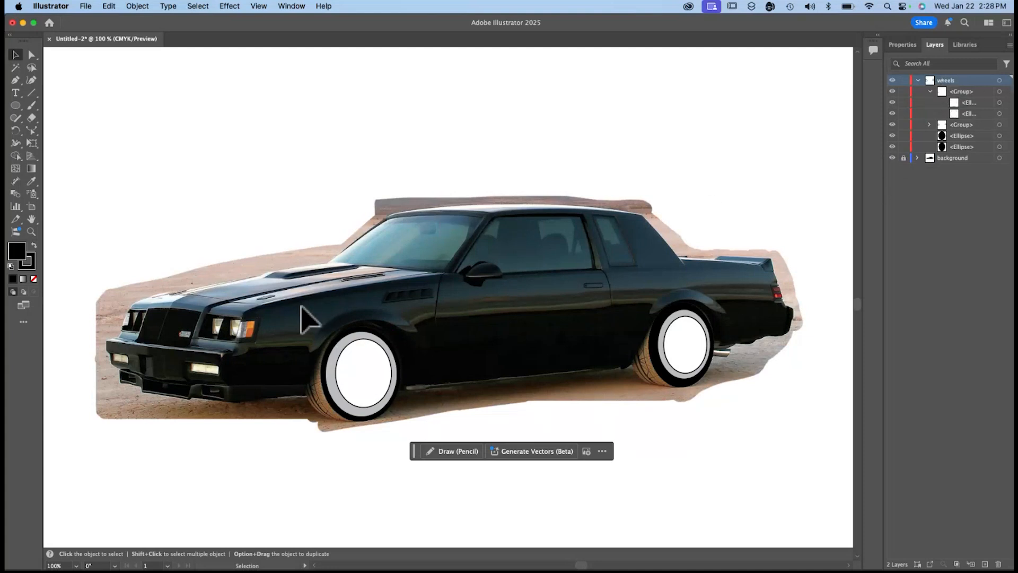
Group all the ellipses of both wheels into one group.
{"action": "left_click_drag", "start_coordinate": [301, 306], "coordinate": [735, 435]}
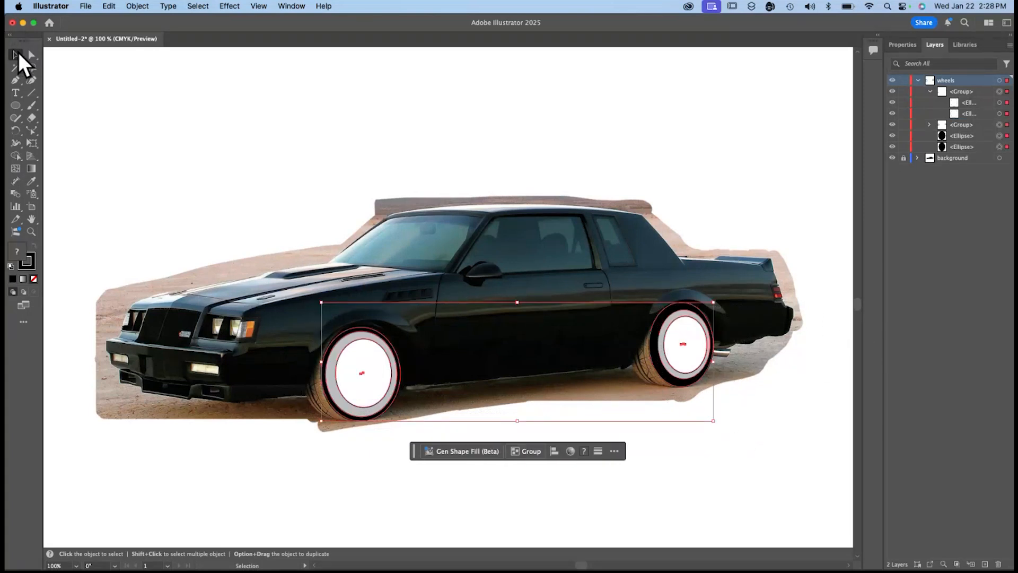
{"action": "left_click", "coordinate": [529, 449]}
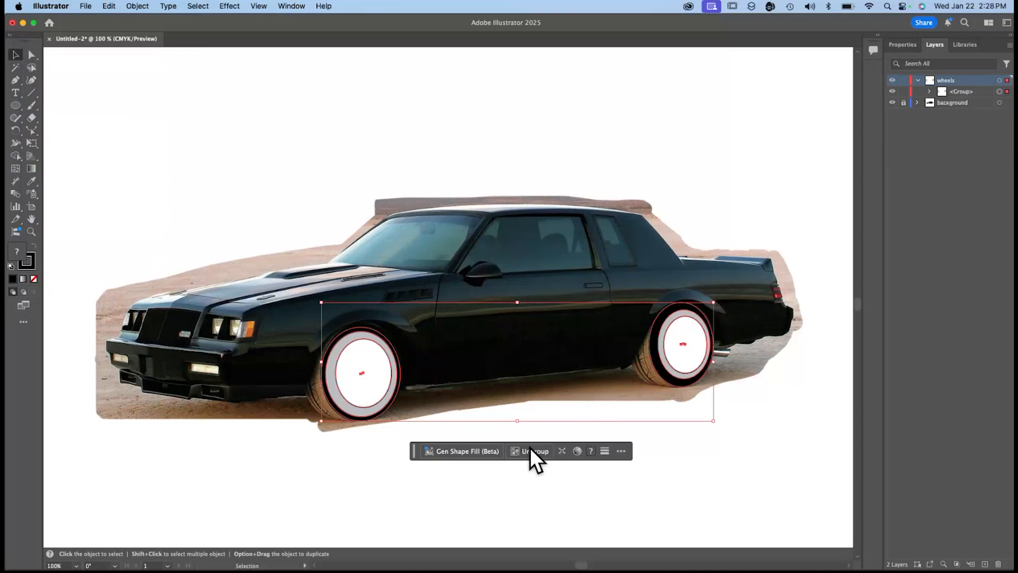
{"action": "left_click", "coordinate": [472, 427]}
Try nudging the wheel group right and up, and move it back over the photo's wheels.
{"action": "left_click", "coordinate": [367, 380]}
{"action": "mouse_move", "coordinate": [364, 381]}
{"action": "left_mouse_down"}
{"action": "mouse_move", "coordinate": [392, 391]}
{"action": "mouse_move", "coordinate": [364, 381]}
{"action": "left_mouse_up"}
{"action": "key", "text": "Right"}
{"action": "key", "text": "shift+Up"}
{"action": "left_click", "coordinate": [237, 349]}
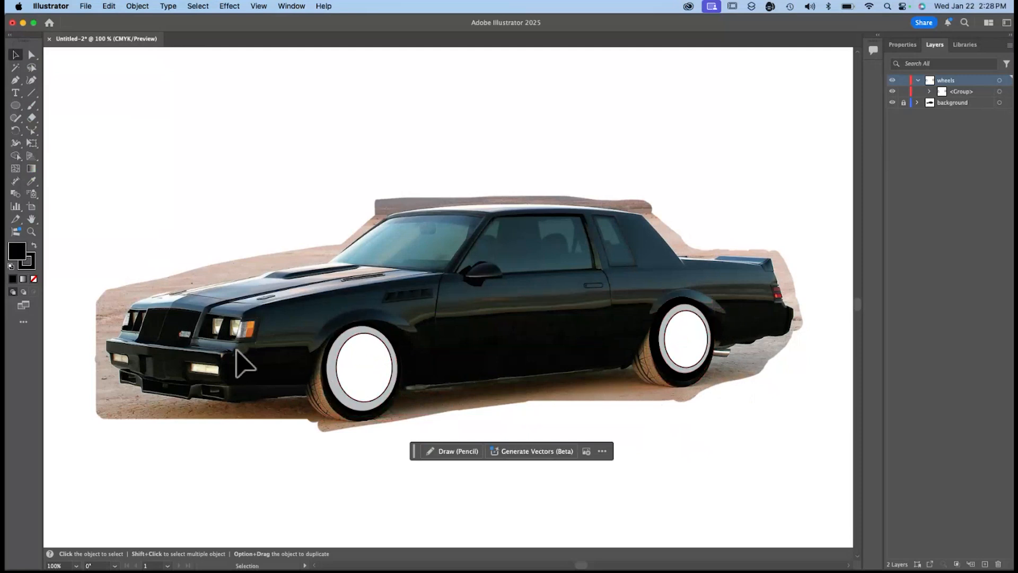
{"action": "left_click_drag", "start_coordinate": [337, 366], "coordinate": [336, 371]}
{"action": "key", "text": "Down"}
{"action": "key", "text": "Down"}
{"action": "key", "text": "Down"}
{"action": "key", "text": "Down"}
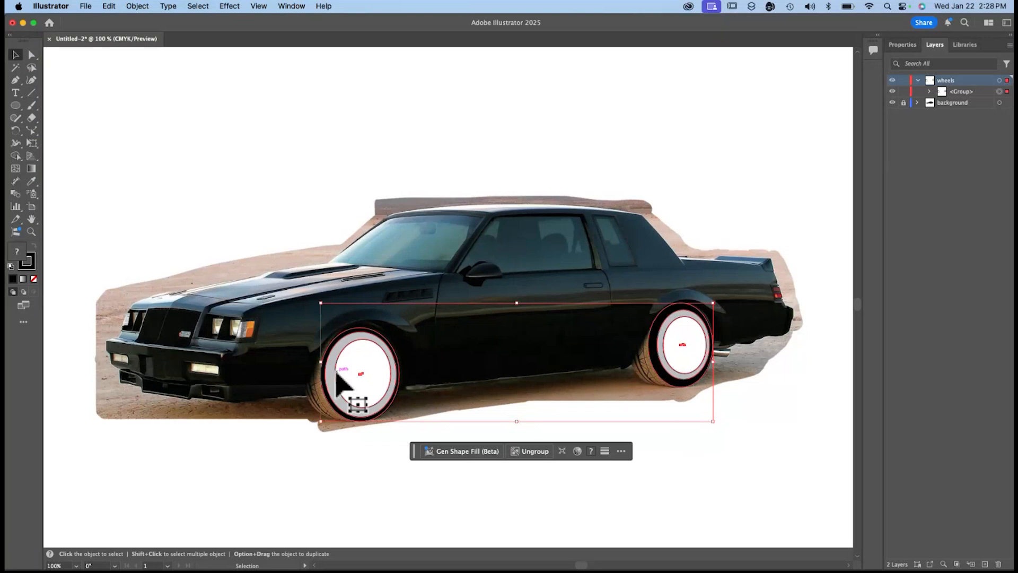
{"action": "left_click", "coordinate": [256, 435]}
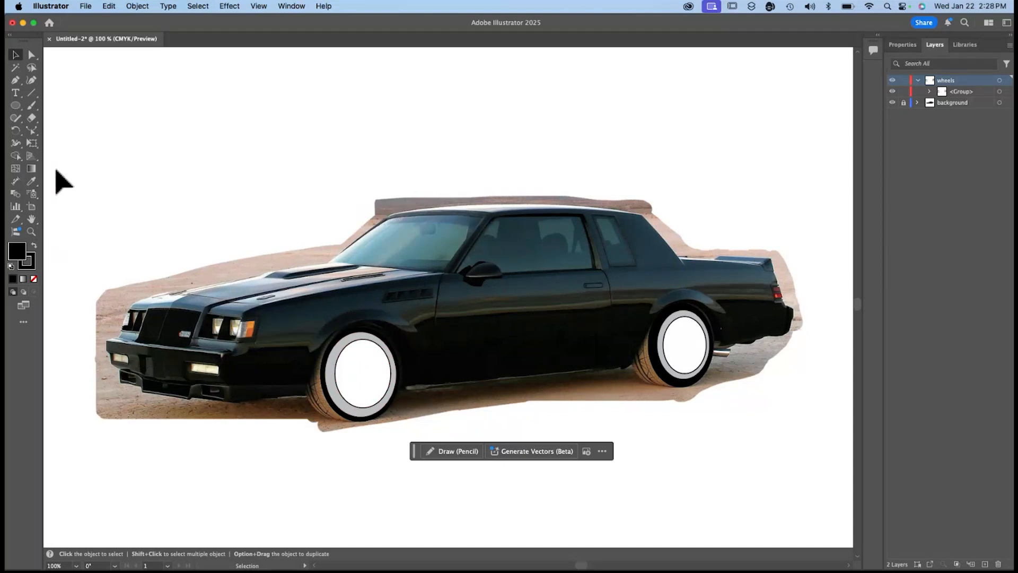
Try tracing the windshield's front edge and the start of the roofline with the Pen tool, zoomed in to 400%.
{"action": "left_click", "coordinate": [16, 80]}
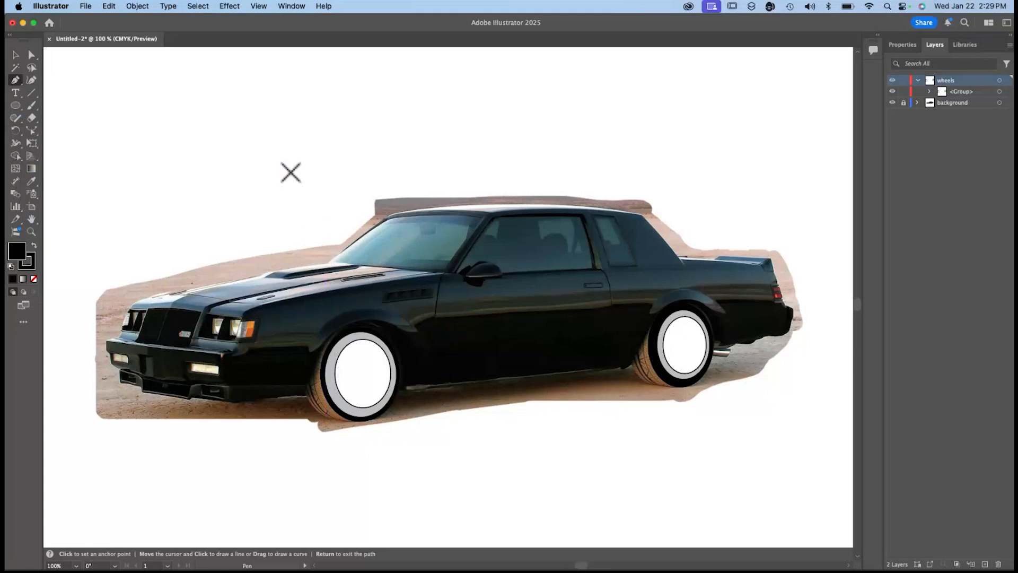
{"action": "left_click", "coordinate": [325, 261]}
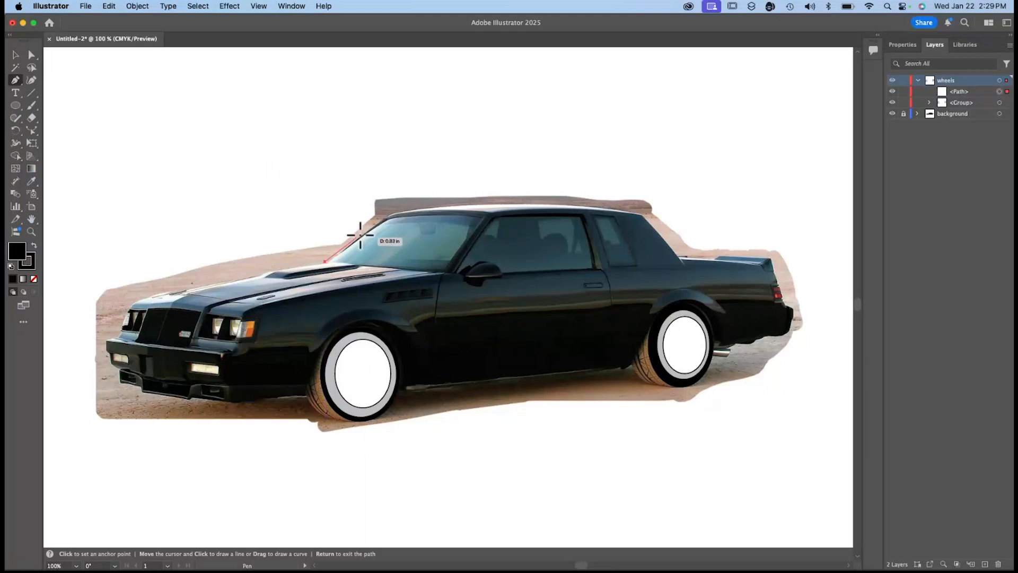
{"action": "left_click", "coordinate": [385, 217]}
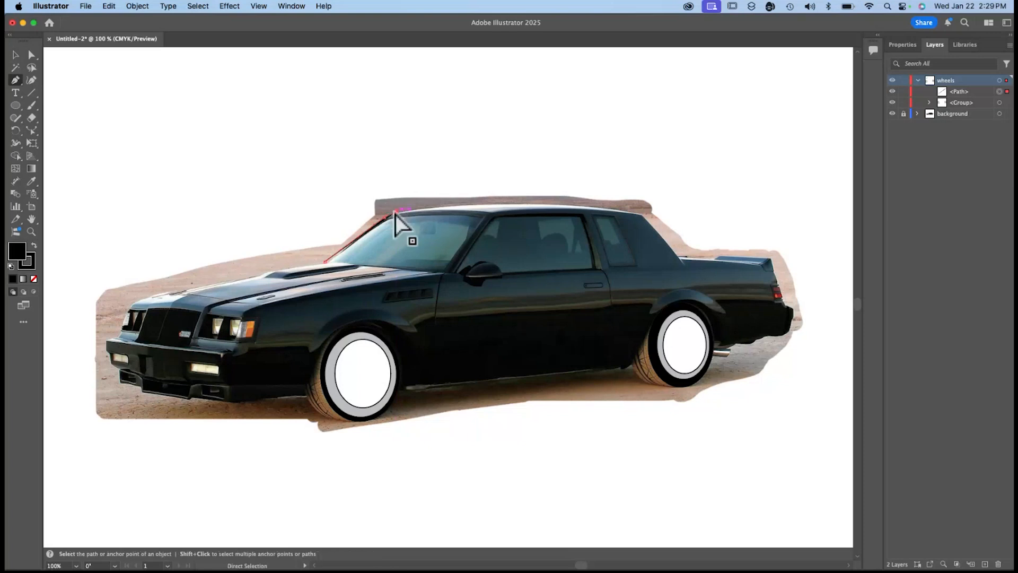
{"action": "key", "text": "super+equal"}
{"action": "key", "text": "super+equal"}
{"action": "key", "text": "super+equal"}
{"action": "key", "text": "super+equal"}
{"action": "scroll", "coordinate": [464, 288], "scroll_direction": "down", "scroll_amount": 3}
{"action": "scroll", "coordinate": [464, 289], "scroll_direction": "right", "scroll_amount": 2}
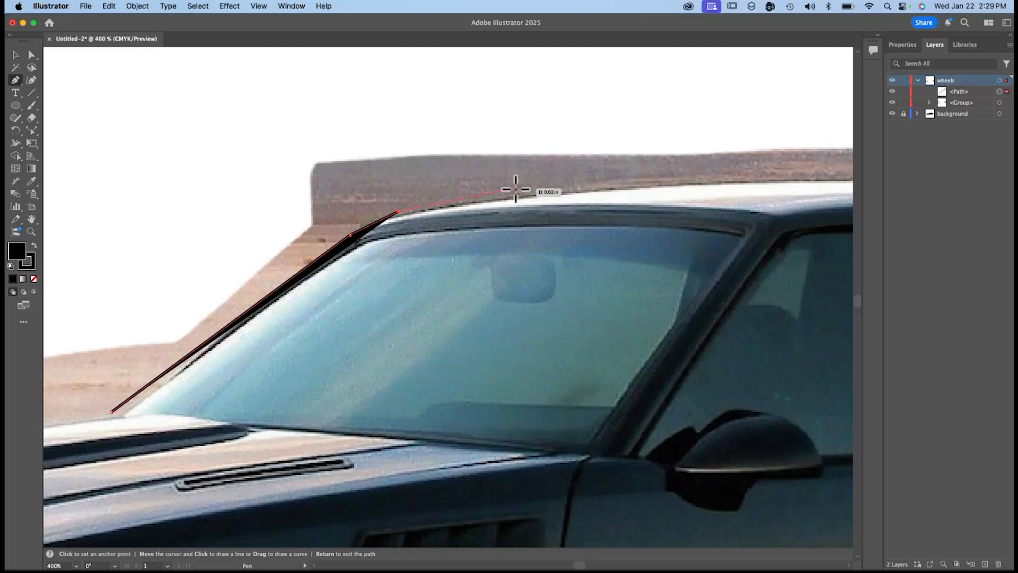
{"action": "left_click", "coordinate": [515, 190], "text": "super"}
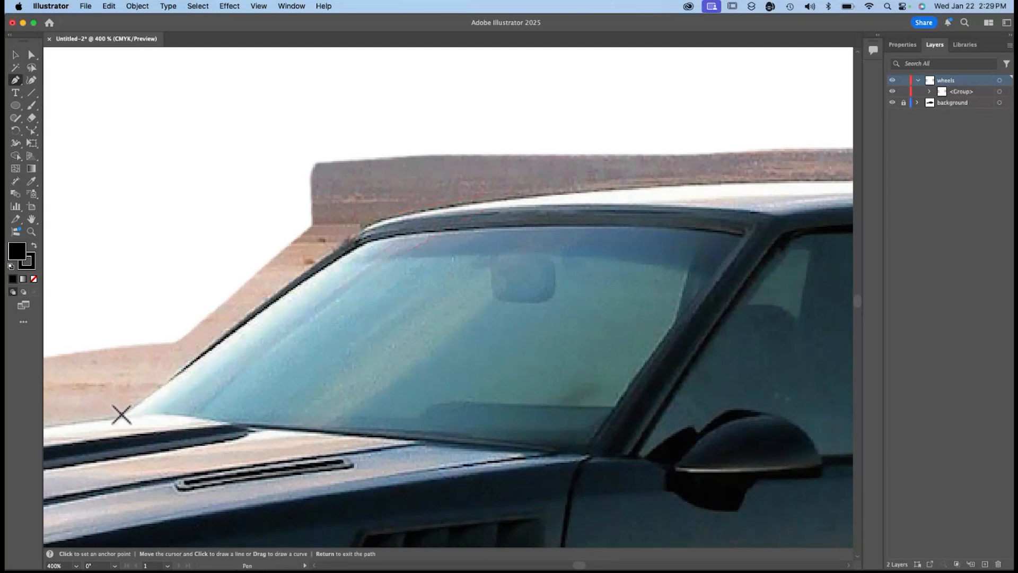
Trace the windshield's front edge from the hood up to the front of the roof with the Pen tool.
{"action": "left_click", "coordinate": [123, 412]}
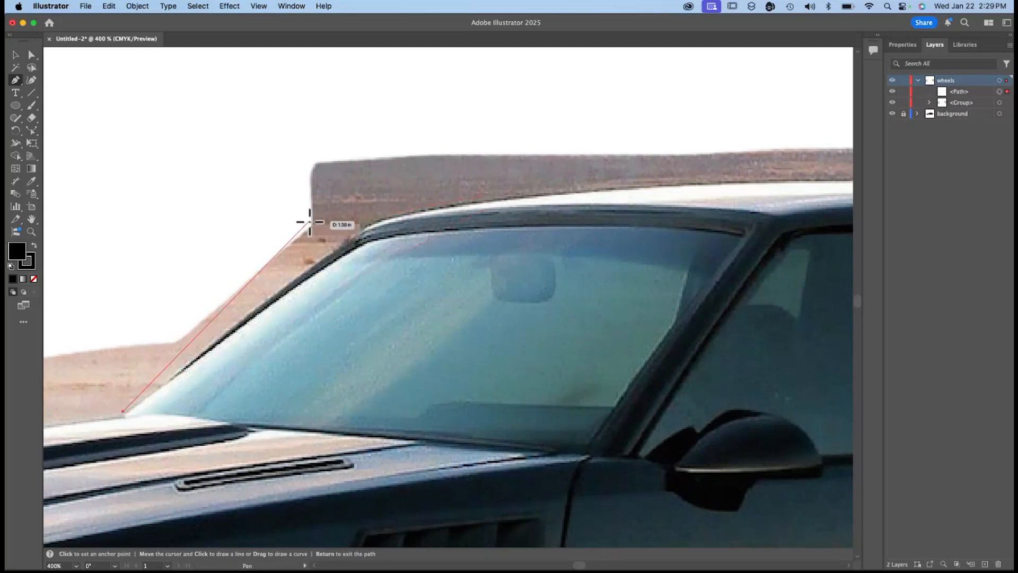
{"action": "left_click", "coordinate": [357, 235]}
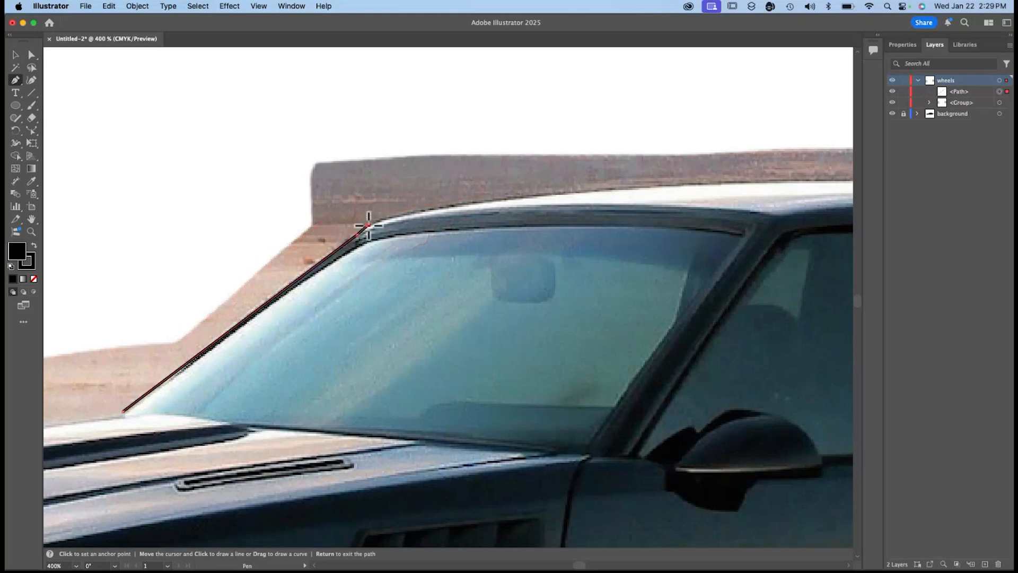
{"action": "left_click_drag", "start_coordinate": [369, 226], "coordinate": [262, 242]}
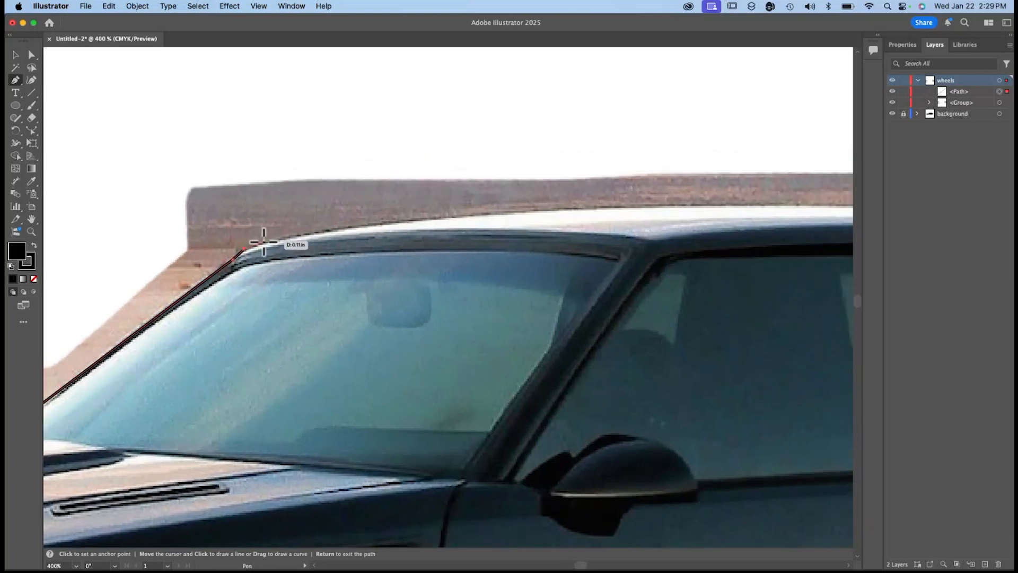
{"action": "left_click", "coordinate": [263, 242]}
{"action": "left_click", "coordinate": [434, 217]}
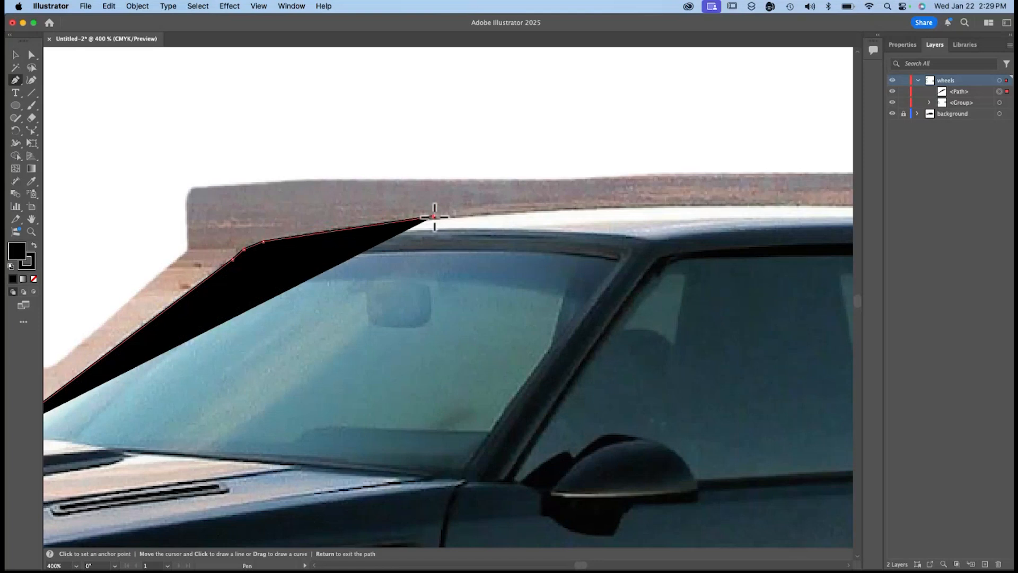
Set the fill of the body outline path to None.
{"action": "left_click", "coordinate": [903, 44]}
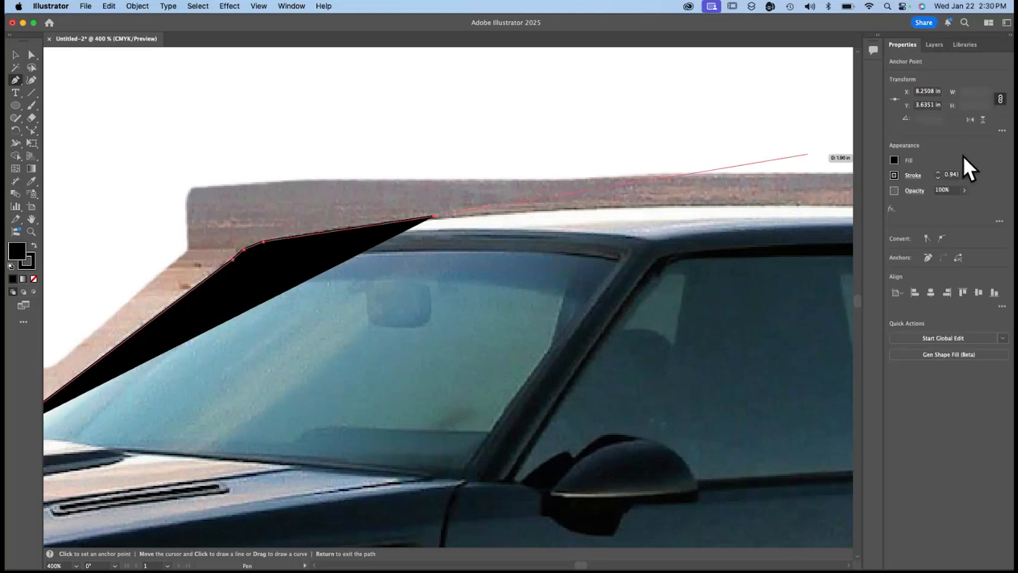
{"action": "left_click", "coordinate": [894, 159]}
{"action": "left_click", "coordinate": [779, 198]}
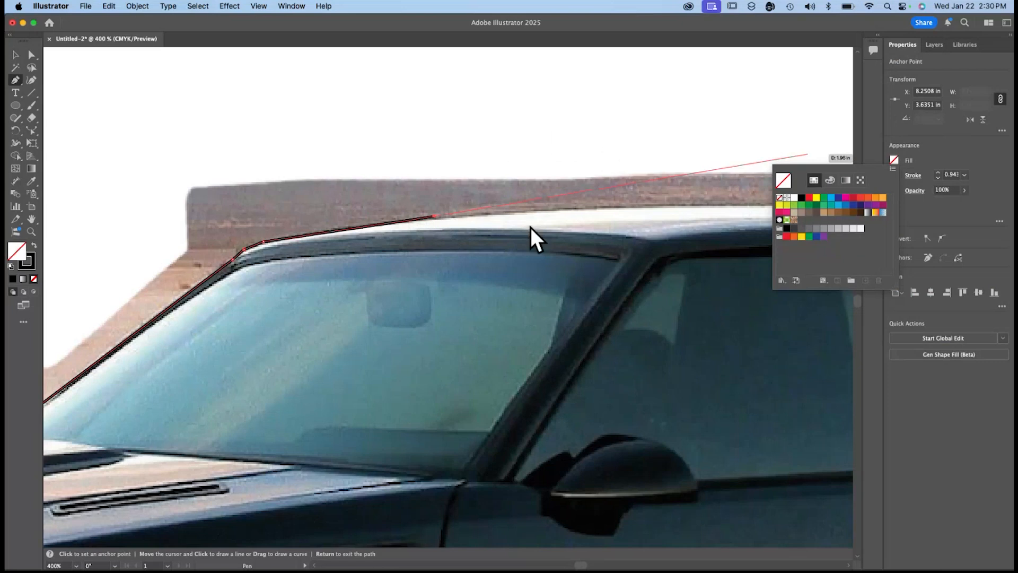
Continue the body outline along the roofline to the roof's rear corner.
{"action": "left_click", "coordinate": [480, 209]}
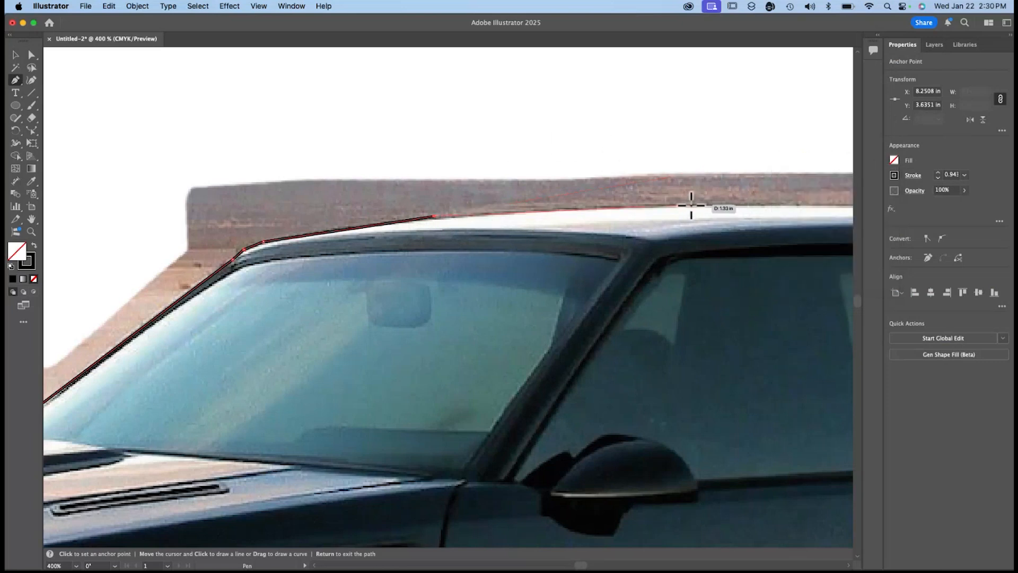
{"action": "left_click", "coordinate": [691, 205]}
{"action": "scroll", "coordinate": [741, 211], "scroll_direction": "right", "scroll_amount": 10}
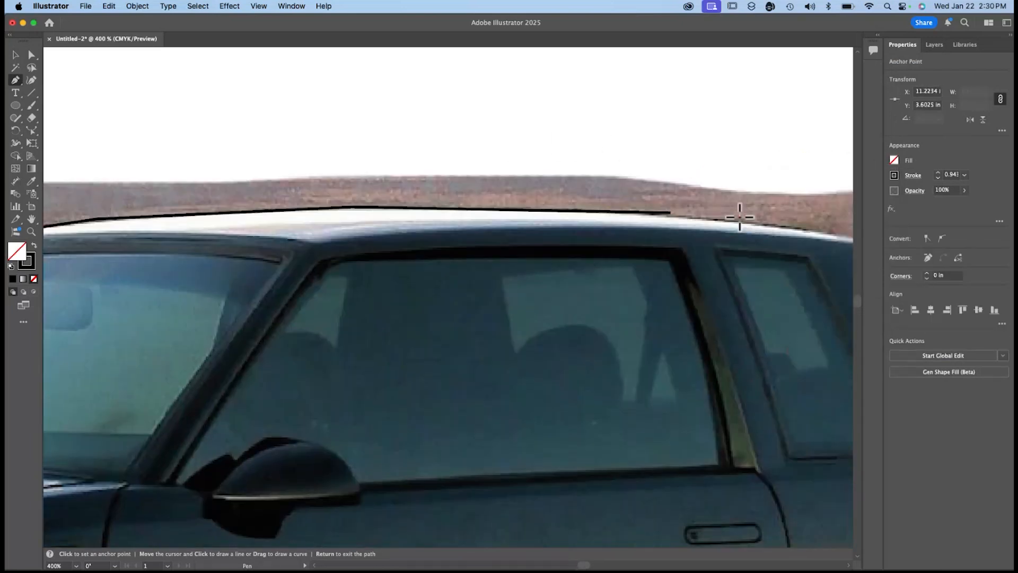
{"action": "left_click", "coordinate": [526, 224]}
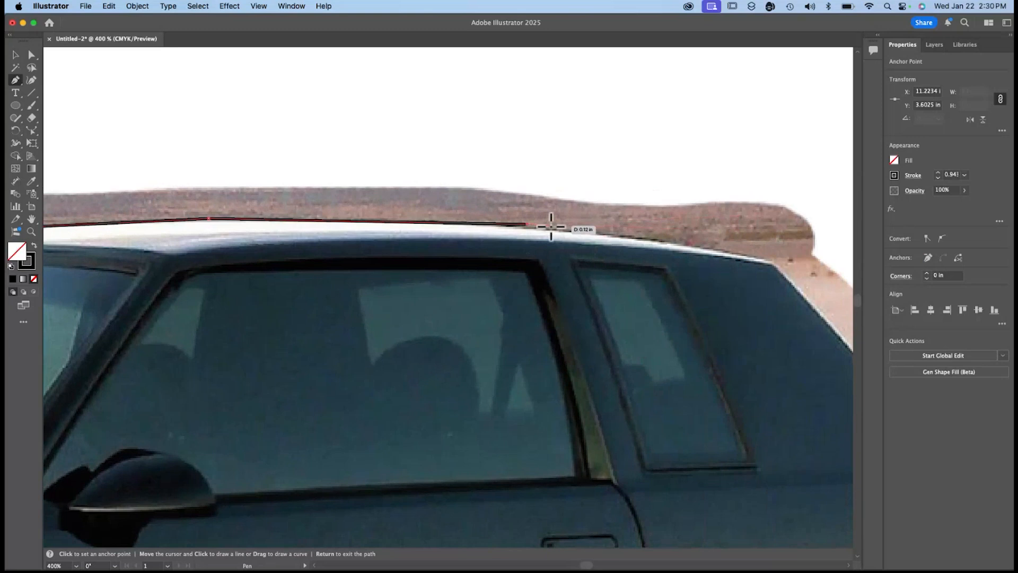
{"action": "left_click", "coordinate": [552, 226]}
{"action": "left_click", "coordinate": [753, 255]}
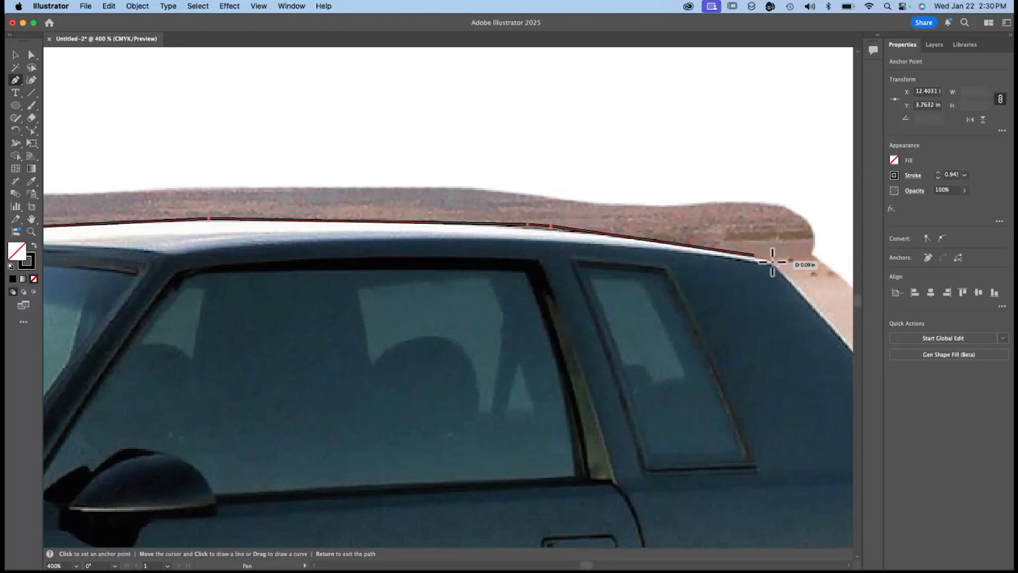
{"action": "left_click", "coordinate": [771, 260]}
Extend the outline down the sloping rear edge of the roof pillar to the base of the trunk.
{"action": "scroll", "coordinate": [743, 257], "scroll_direction": "right", "scroll_amount": 3}
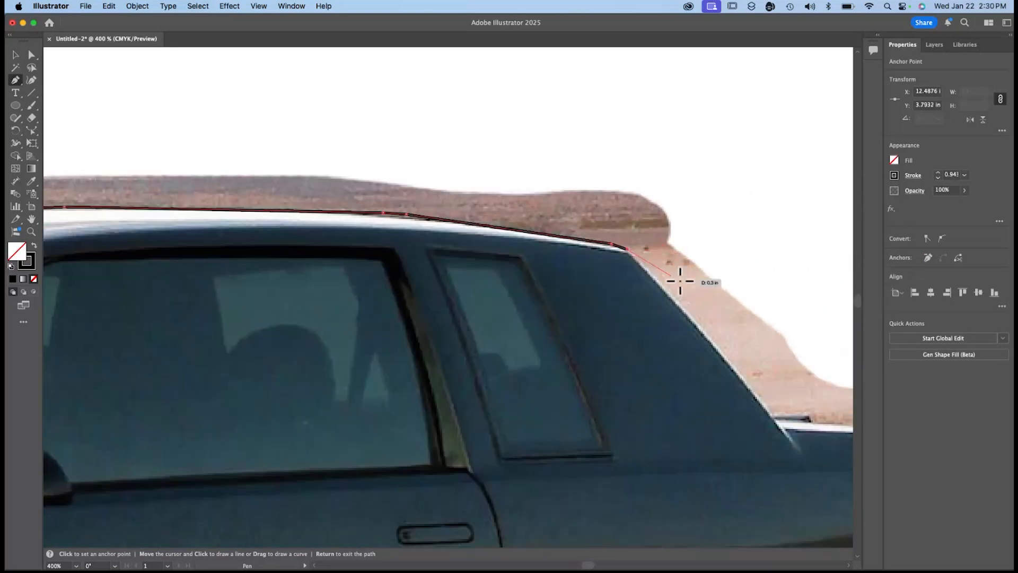
{"action": "left_click", "coordinate": [642, 264]}
{"action": "scroll", "coordinate": [532, 239], "scroll_direction": "down", "scroll_amount": 3}
{"action": "scroll", "coordinate": [532, 239], "scroll_direction": "right", "scroll_amount": 4}
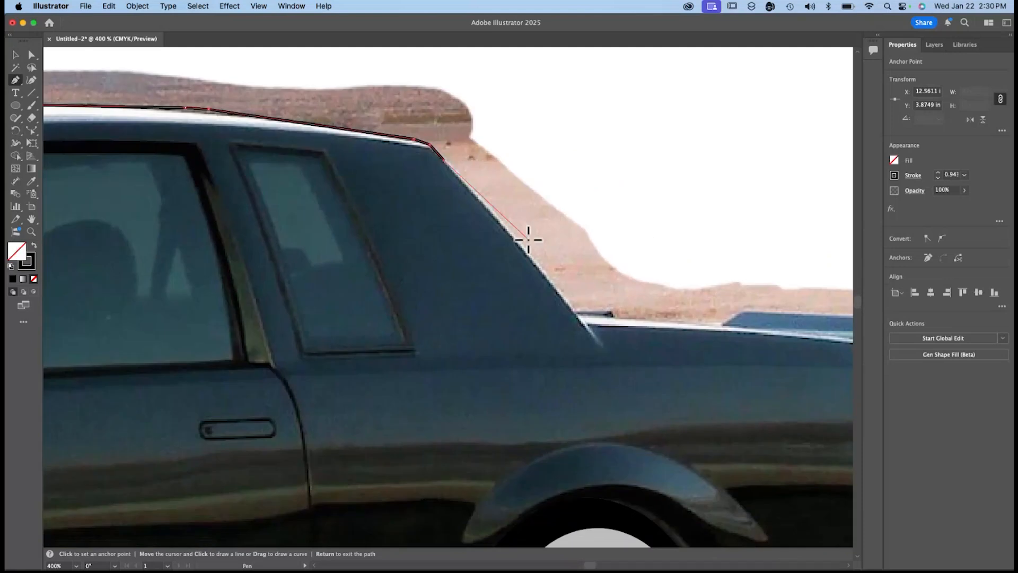
{"action": "left_click", "coordinate": [464, 181]}
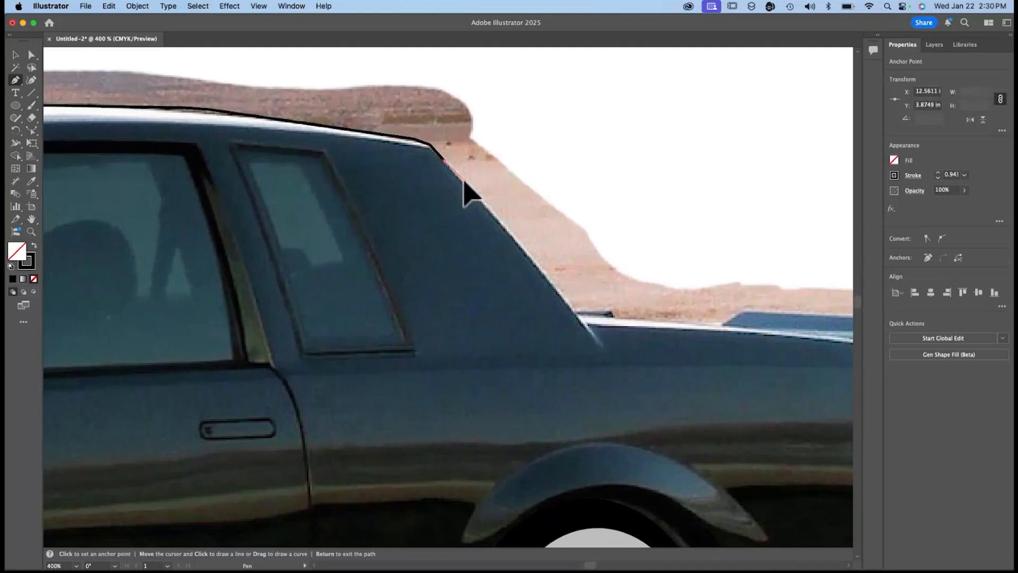
{"action": "left_click", "coordinate": [601, 343]}
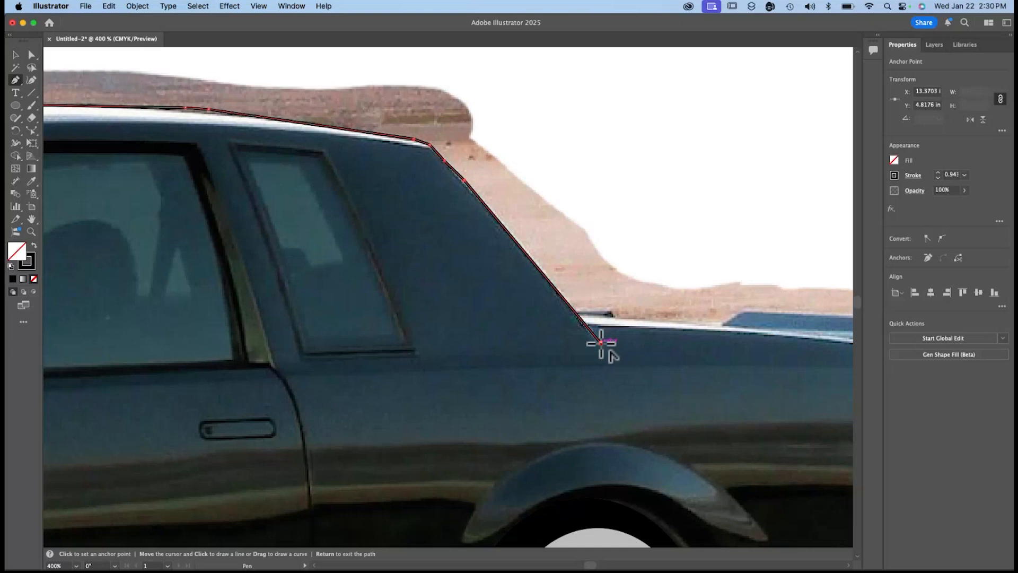
Continue the outline along the trunk's side edge, below the spoiler's end and down past the taillight.
{"action": "scroll", "coordinate": [601, 343], "scroll_direction": "right", "scroll_amount": 4}
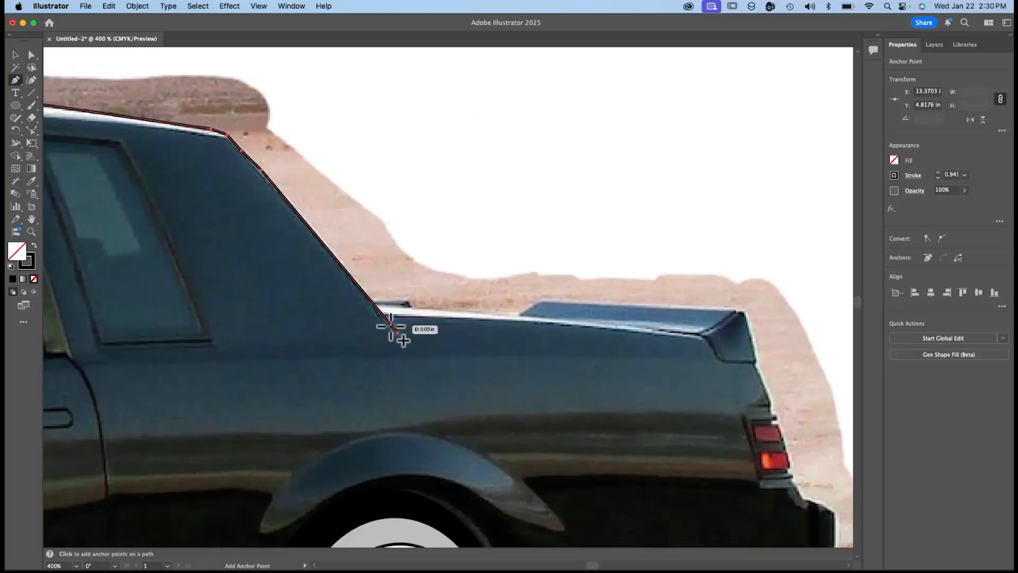
{"action": "left_click", "coordinate": [706, 338]}
{"action": "left_click", "coordinate": [722, 363]}
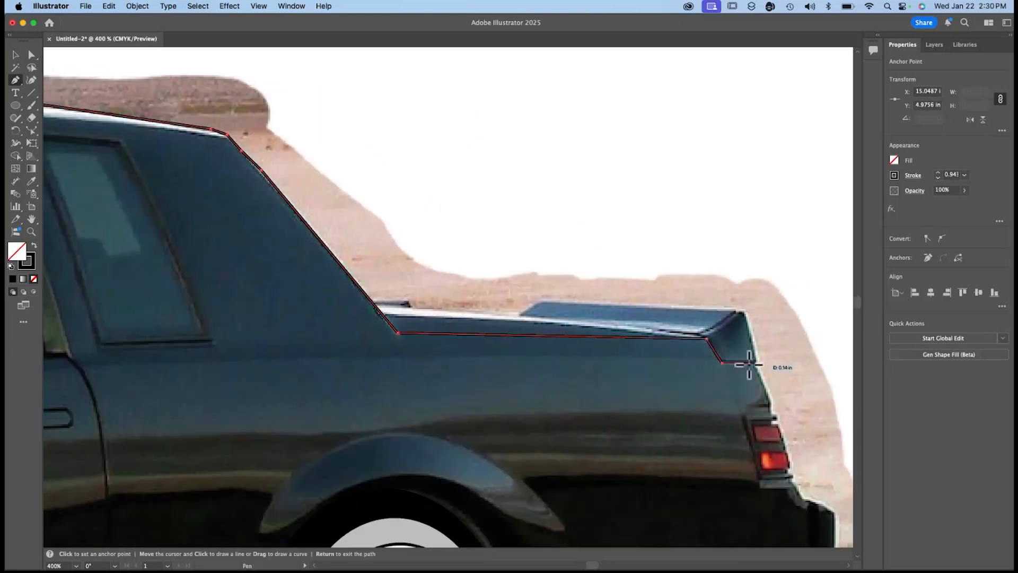
{"action": "left_click", "coordinate": [758, 363]}
{"action": "left_click", "coordinate": [771, 406]}
{"action": "left_click", "coordinate": [775, 419]}
{"action": "left_click", "coordinate": [793, 484]}
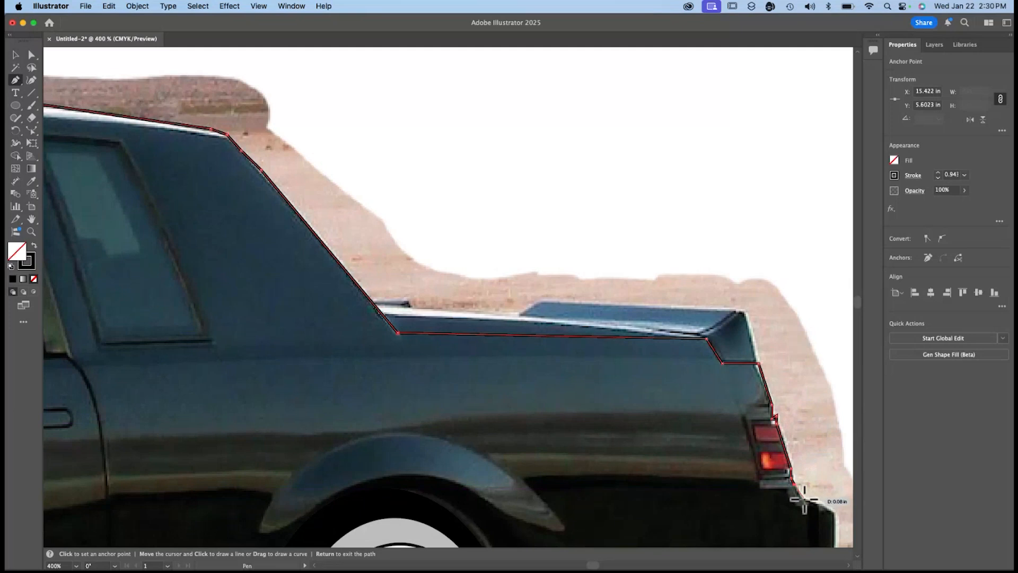
Trace the rear bumper's outer contour from below the taillight to its lower corner.
{"action": "scroll", "coordinate": [800, 499], "scroll_direction": "down", "scroll_amount": 2}
{"action": "scroll", "coordinate": [801, 498], "scroll_direction": "right", "scroll_amount": 2}
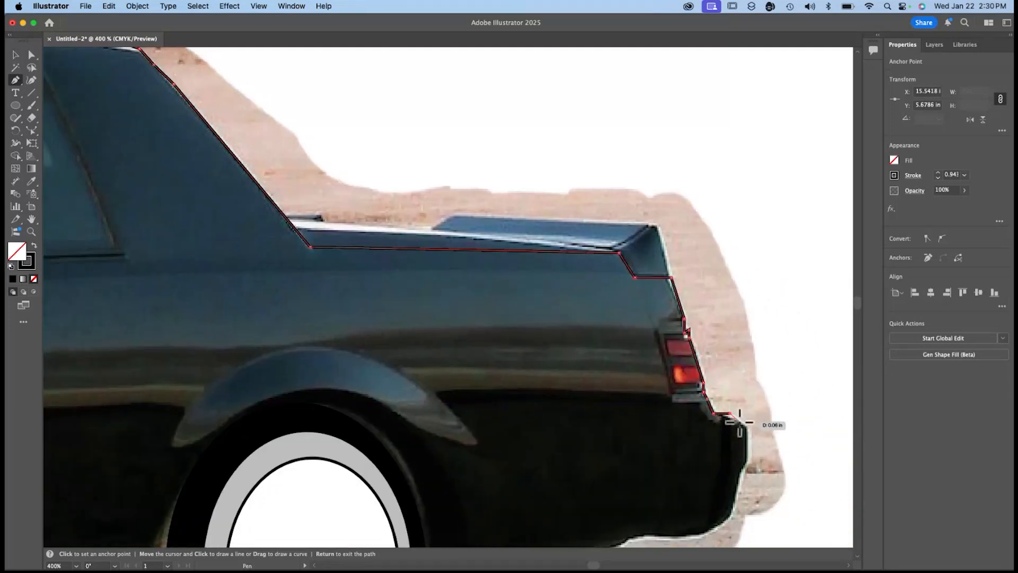
{"action": "left_click", "coordinate": [724, 413]}
{"action": "left_click", "coordinate": [747, 425]}
{"action": "left_click", "coordinate": [747, 464]}
{"action": "left_click", "coordinate": [739, 479]}
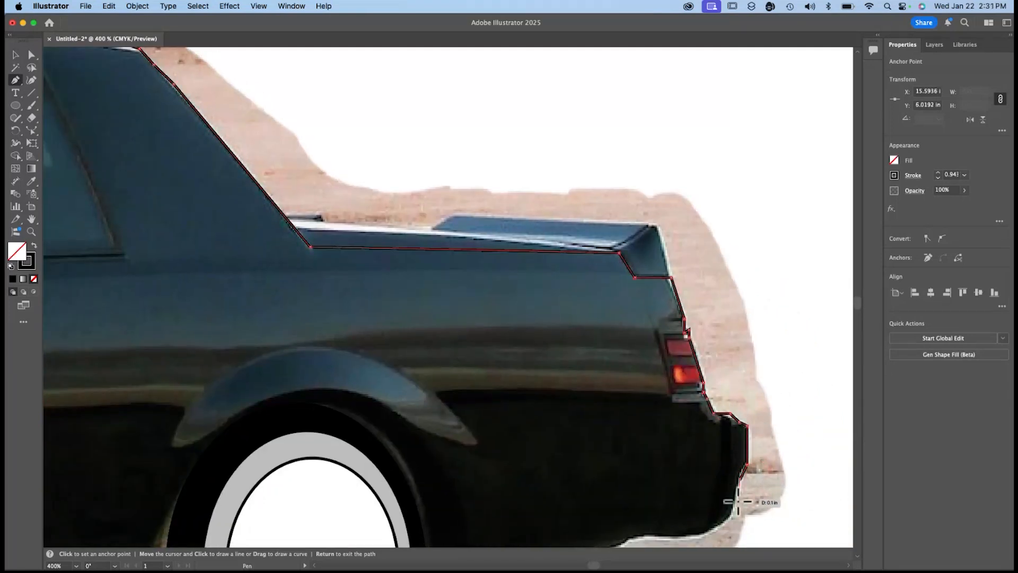
{"action": "left_click", "coordinate": [732, 516]}
{"action": "left_click", "coordinate": [715, 529]}
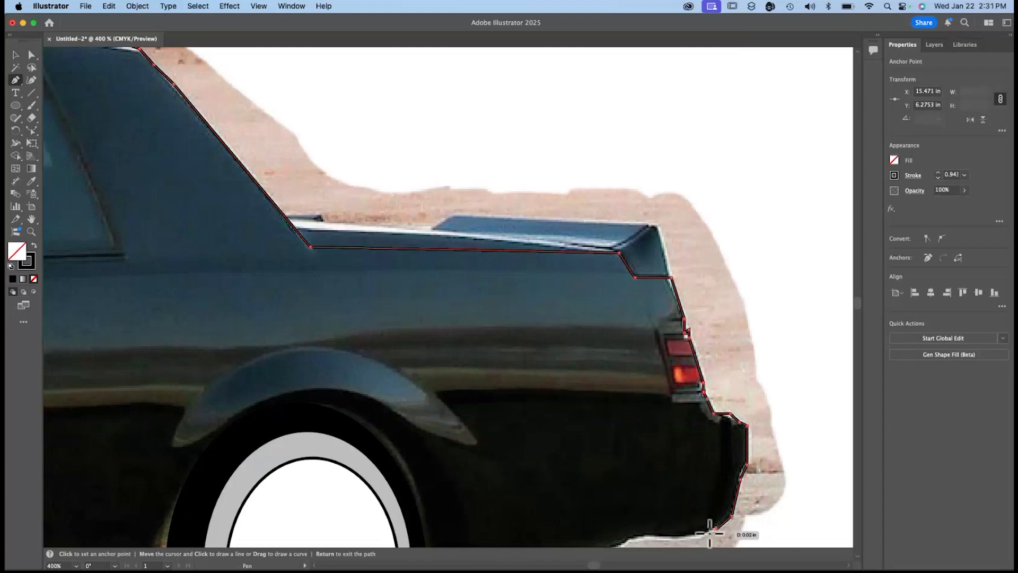
Continue the outline along the underside of the rear bumper toward the exhaust pipe.
{"action": "left_click", "coordinate": [700, 535]}
{"action": "left_click", "coordinate": [661, 535]}
{"action": "left_click", "coordinate": [631, 538]}
{"action": "scroll", "coordinate": [631, 538], "scroll_direction": "down", "scroll_amount": 2}
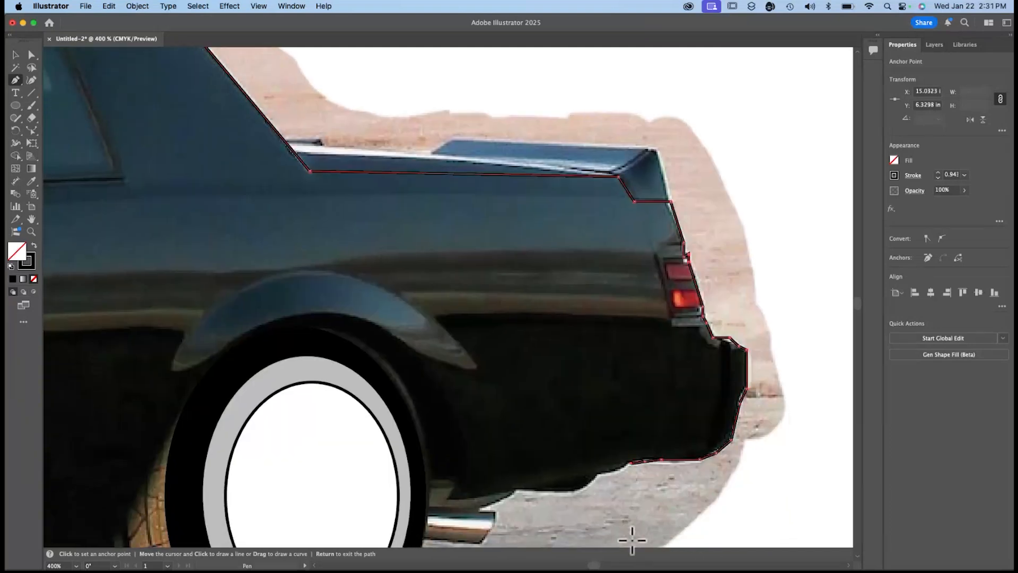
{"action": "left_click", "coordinate": [621, 468]}
{"action": "left_click", "coordinate": [597, 474]}
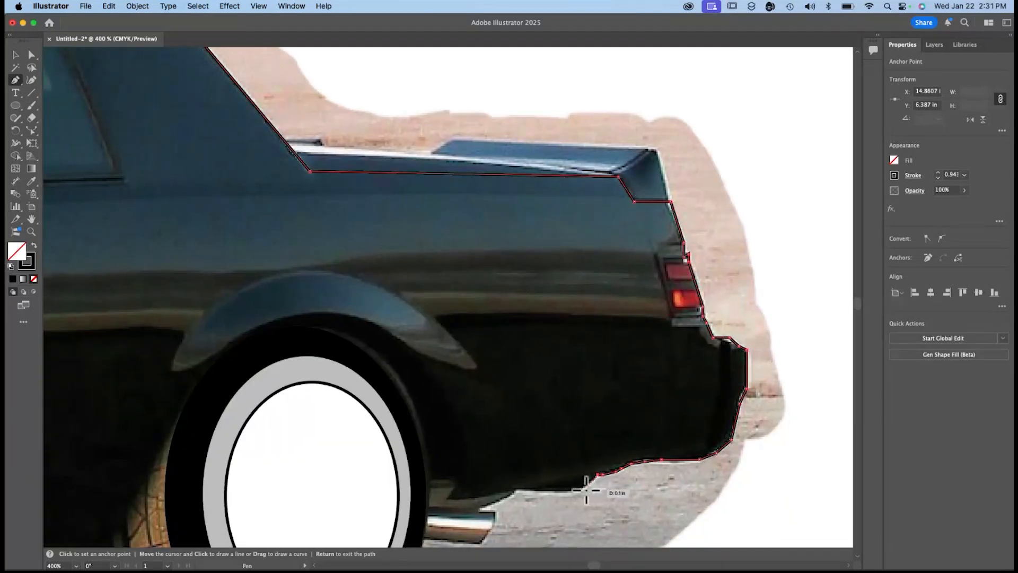
{"action": "left_click", "coordinate": [569, 491]}
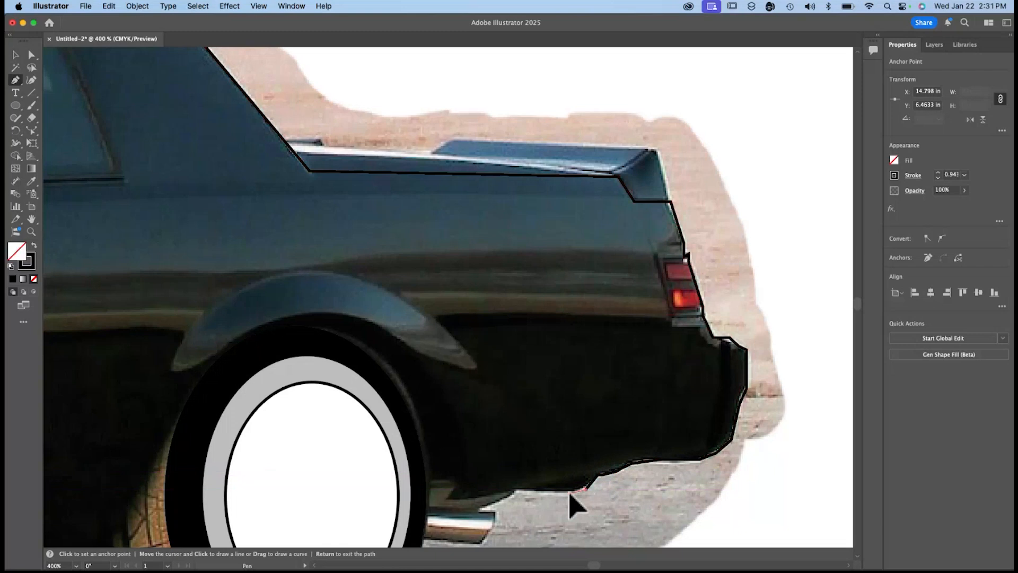
{"action": "left_click", "coordinate": [530, 492]}
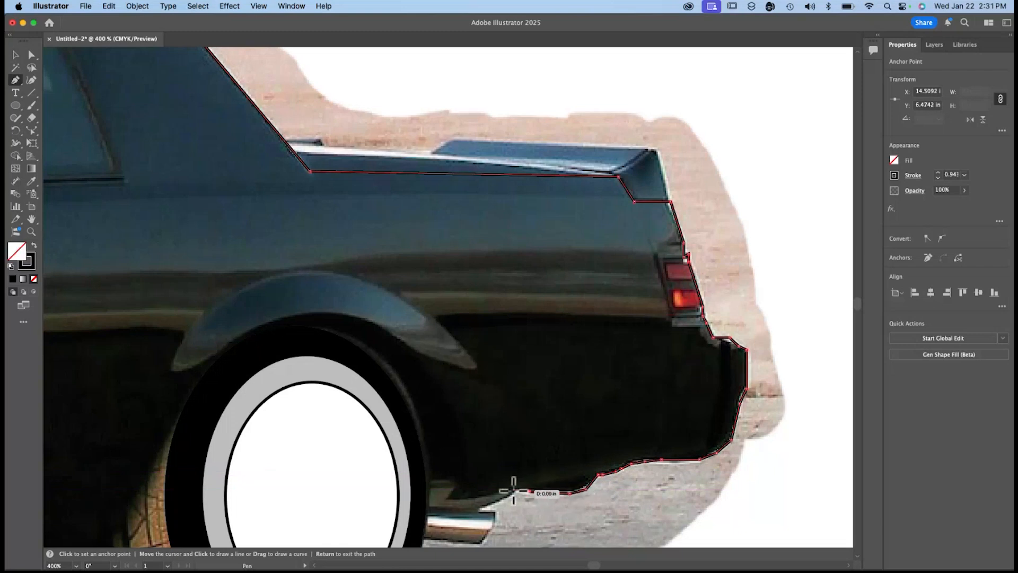
{"action": "left_click", "coordinate": [513, 490]}
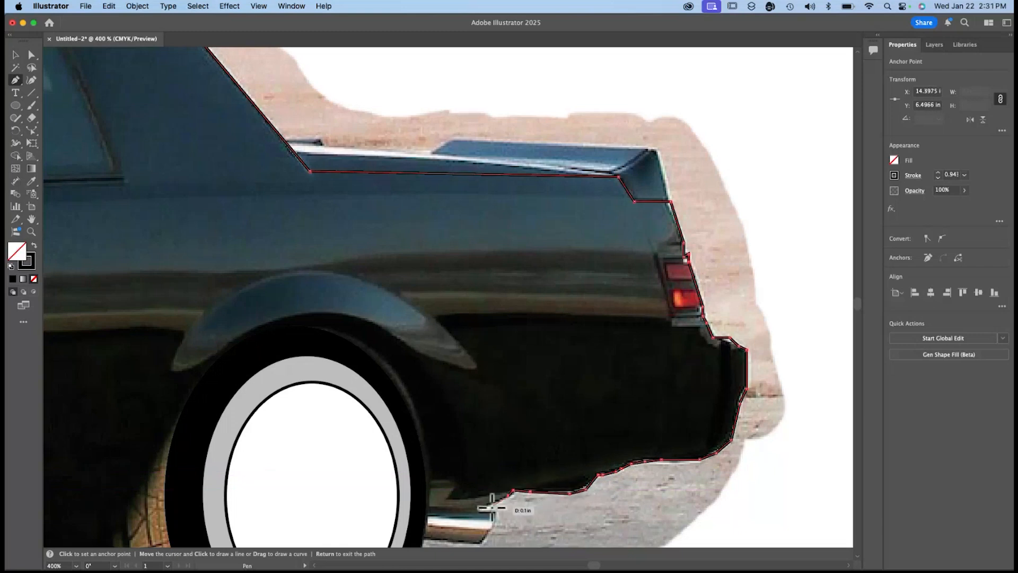
Outline the exhaust tip and carry the path back to the rear tire's edge.
{"action": "left_click", "coordinate": [495, 510]}
{"action": "left_click", "coordinate": [496, 525]}
{"action": "left_click", "coordinate": [482, 546]}
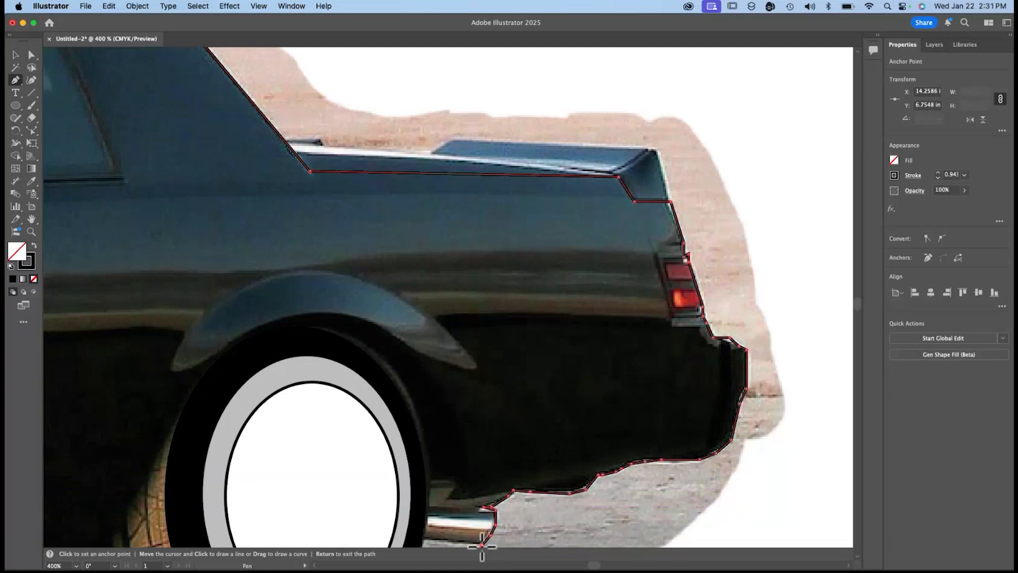
{"action": "scroll", "coordinate": [482, 546], "scroll_direction": "down", "scroll_amount": 4}
{"action": "scroll", "coordinate": [482, 547], "scroll_direction": "left", "scroll_amount": 2}
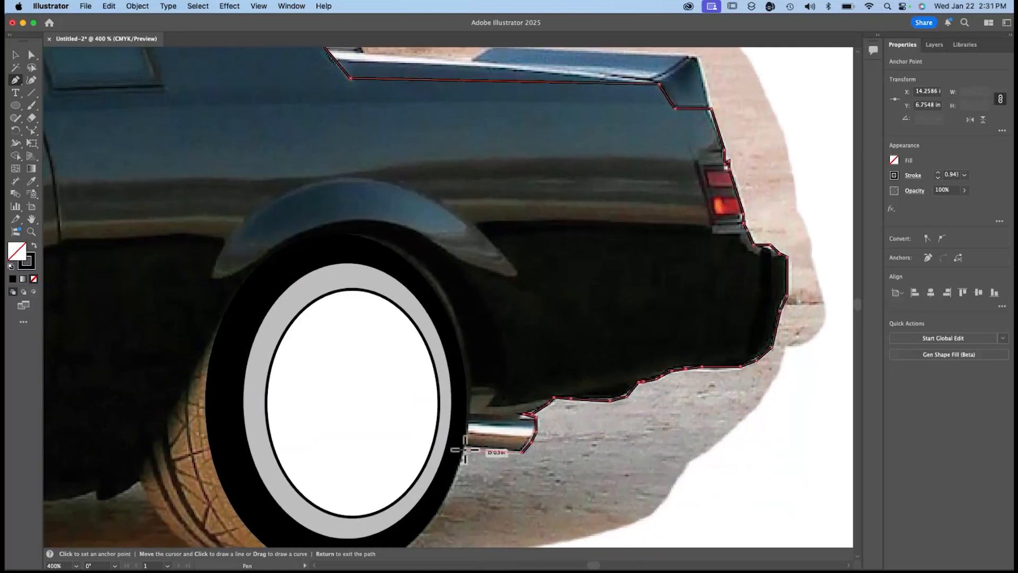
{"action": "left_click", "coordinate": [468, 417]}
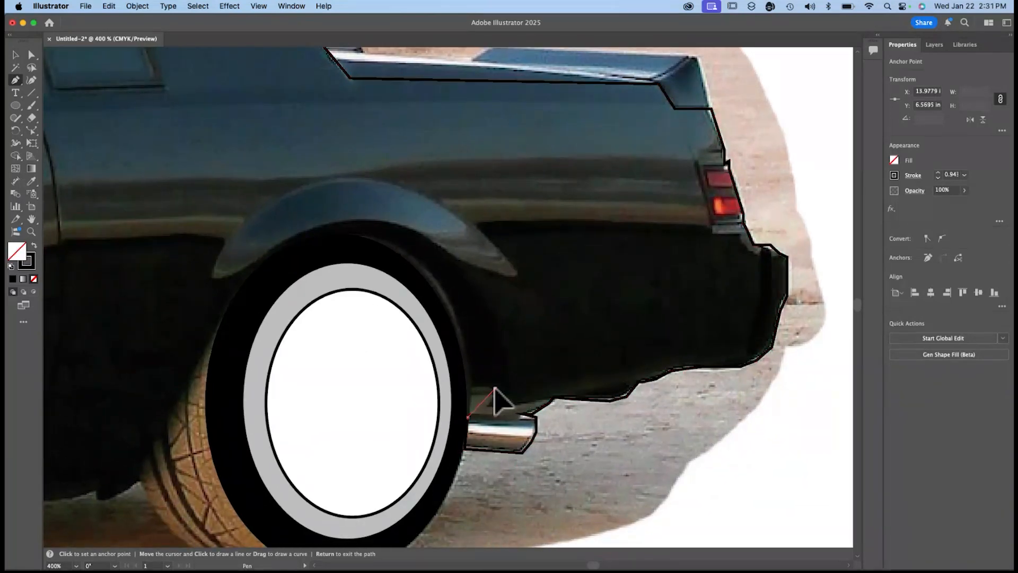
Trace around the rear wheel arch with straight segments and down the body edge in front of the tire.
{"action": "left_click", "coordinate": [495, 388]}
{"action": "left_click", "coordinate": [457, 271]}
{"action": "left_click", "coordinate": [371, 228]}
{"action": "left_click", "coordinate": [261, 262]}
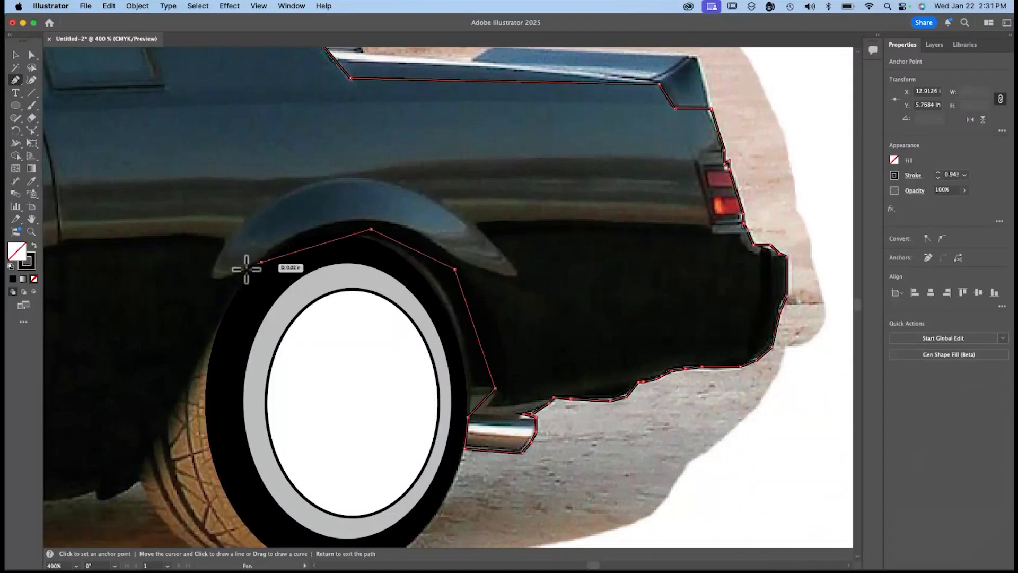
{"action": "left_click", "coordinate": [224, 279]}
{"action": "left_click", "coordinate": [224, 278]}
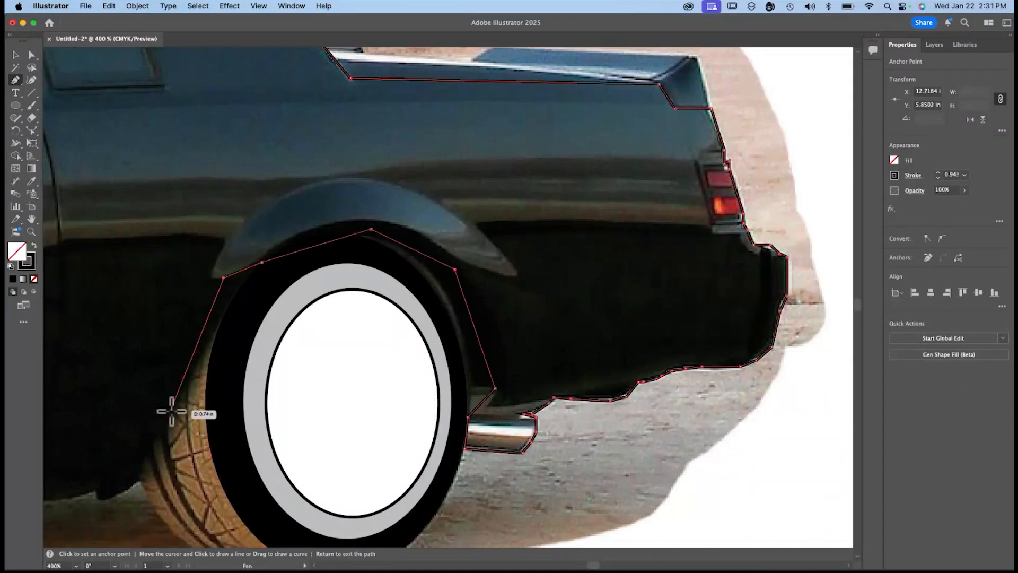
{"action": "left_click", "coordinate": [175, 411]}
{"action": "left_click", "coordinate": [144, 465]}
{"action": "left_click", "coordinate": [141, 481]}
Continue the outline along the car's lower sill from the rear tire to behind the front wheel.
{"action": "scroll", "coordinate": [218, 372], "scroll_direction": "down", "scroll_amount": 3}
{"action": "scroll", "coordinate": [218, 373], "scroll_direction": "left", "scroll_amount": 4}
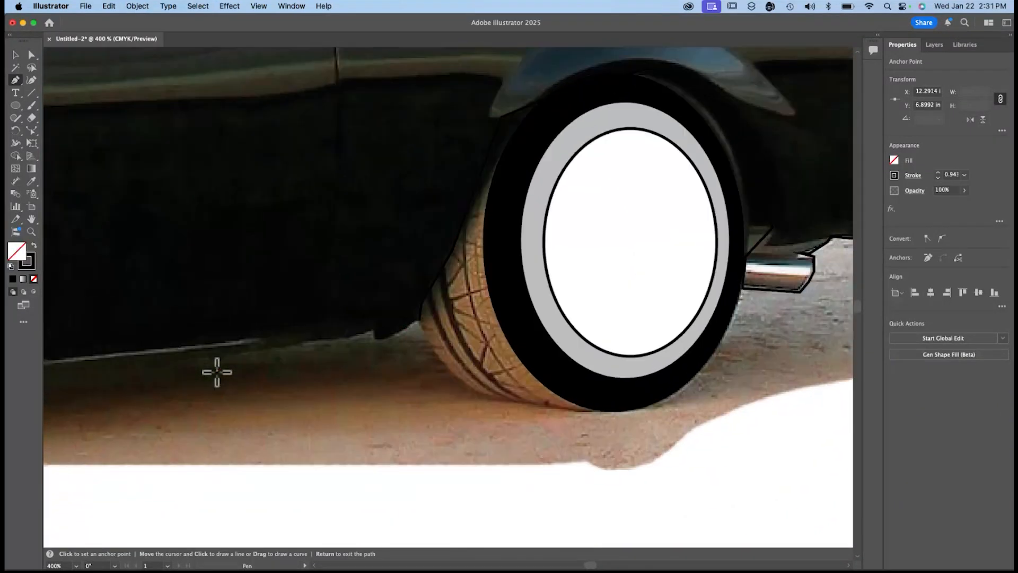
{"action": "left_click", "coordinate": [406, 335]}
{"action": "left_click", "coordinate": [399, 325]}
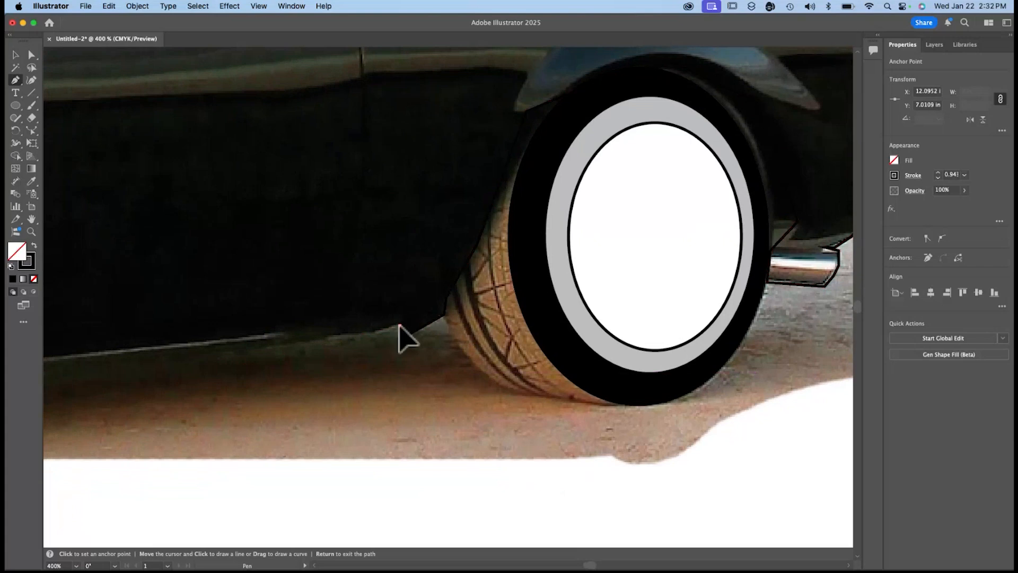
{"action": "left_click", "coordinate": [292, 340]}
{"action": "scroll", "coordinate": [292, 340], "scroll_direction": "left", "scroll_amount": 7}
{"action": "left_click", "coordinate": [170, 342]}
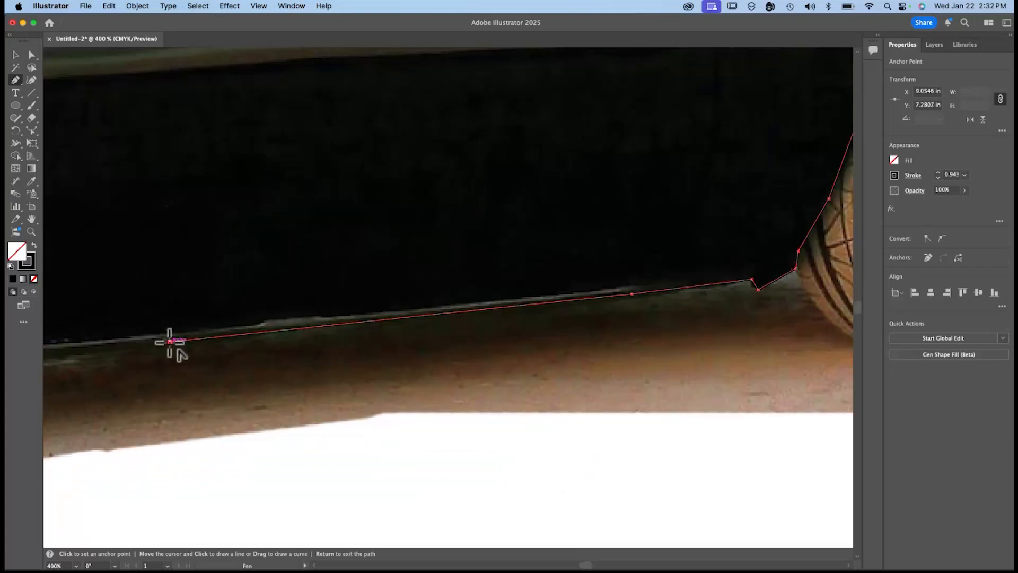
{"action": "scroll", "coordinate": [170, 341], "scroll_direction": "left", "scroll_amount": 4}
{"action": "left_click", "coordinate": [98, 351]}
Continue the body outline to the sill's front end and up the rear side of the front wheel arch.
{"action": "scroll", "coordinate": [97, 349], "scroll_direction": "up", "scroll_amount": 2}
{"action": "scroll", "coordinate": [98, 349], "scroll_direction": "left", "scroll_amount": 4}
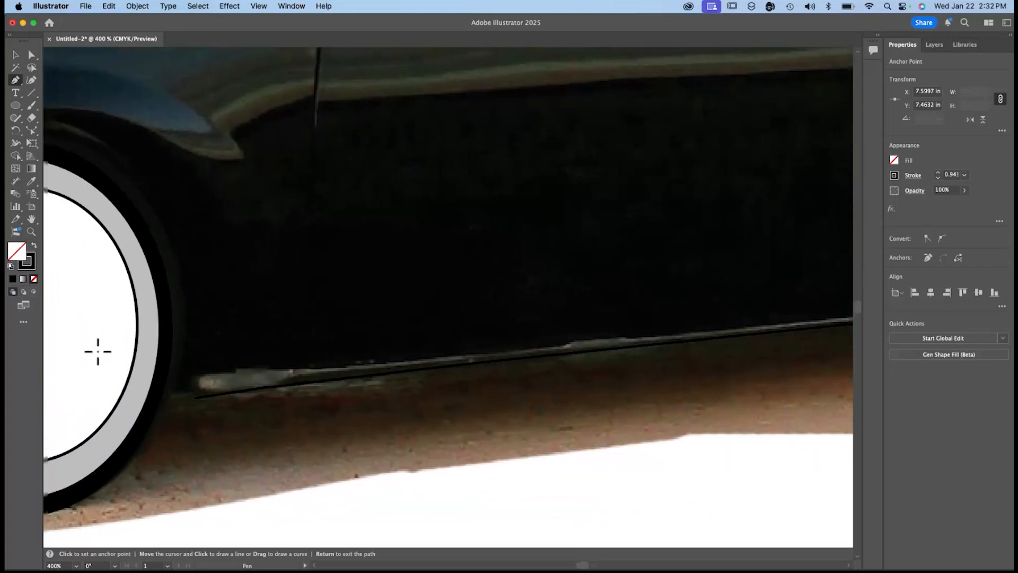
{"action": "left_click", "coordinate": [186, 258]}
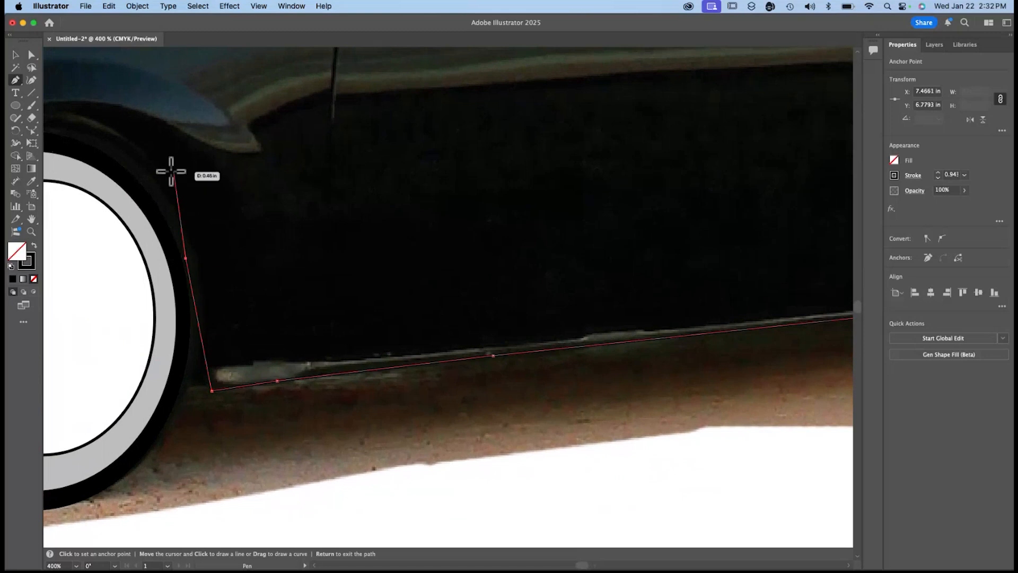
{"action": "left_click", "coordinate": [115, 149]}
{"action": "scroll", "coordinate": [114, 149], "scroll_direction": "left", "scroll_amount": 8}
{"action": "scroll", "coordinate": [115, 150], "scroll_direction": "up", "scroll_amount": 2}
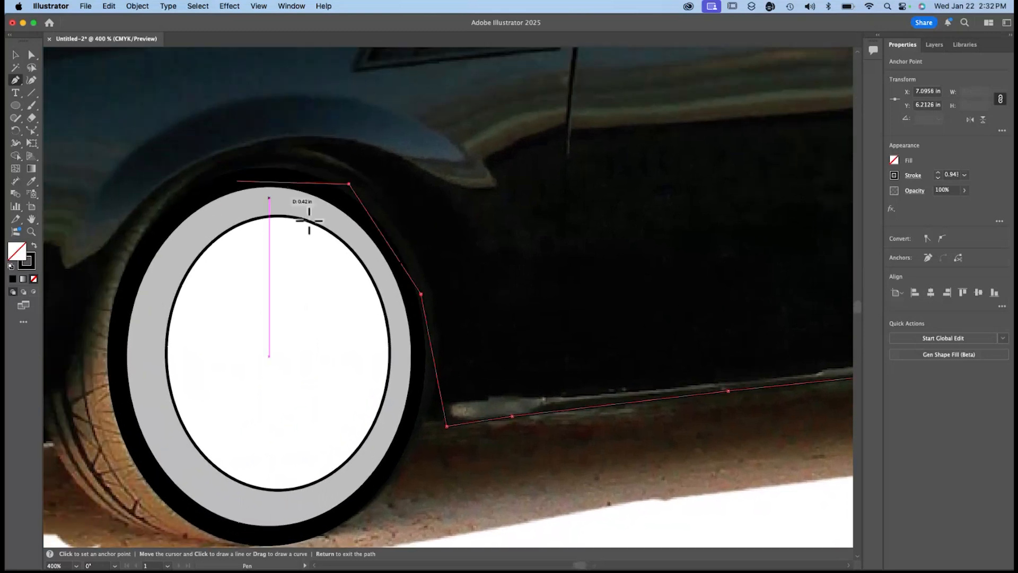
Trace over the top of the front wheel arch and down toward its front side with straight segments.
{"action": "left_click", "coordinate": [299, 170]}
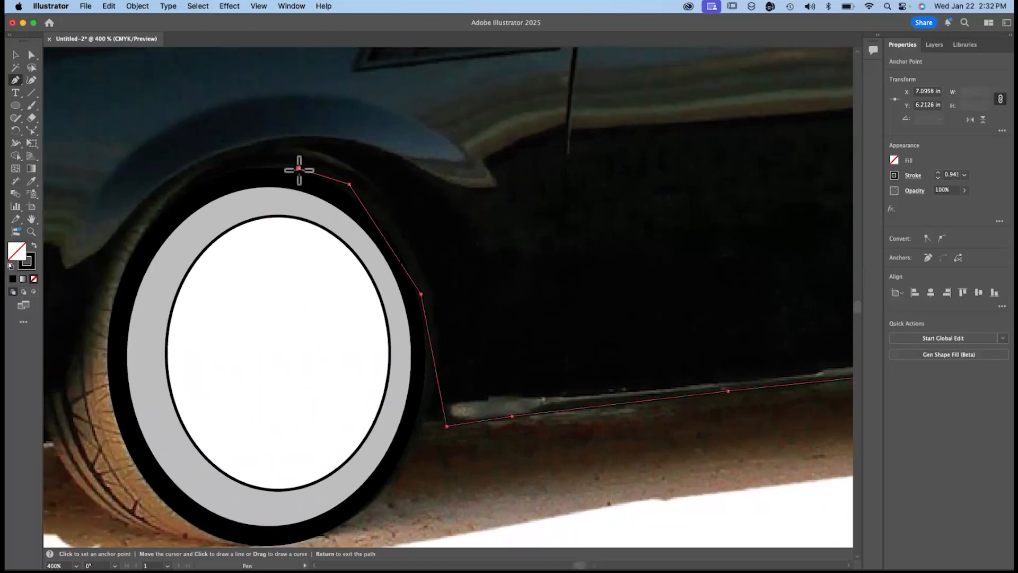
{"action": "left_click", "coordinate": [210, 160]}
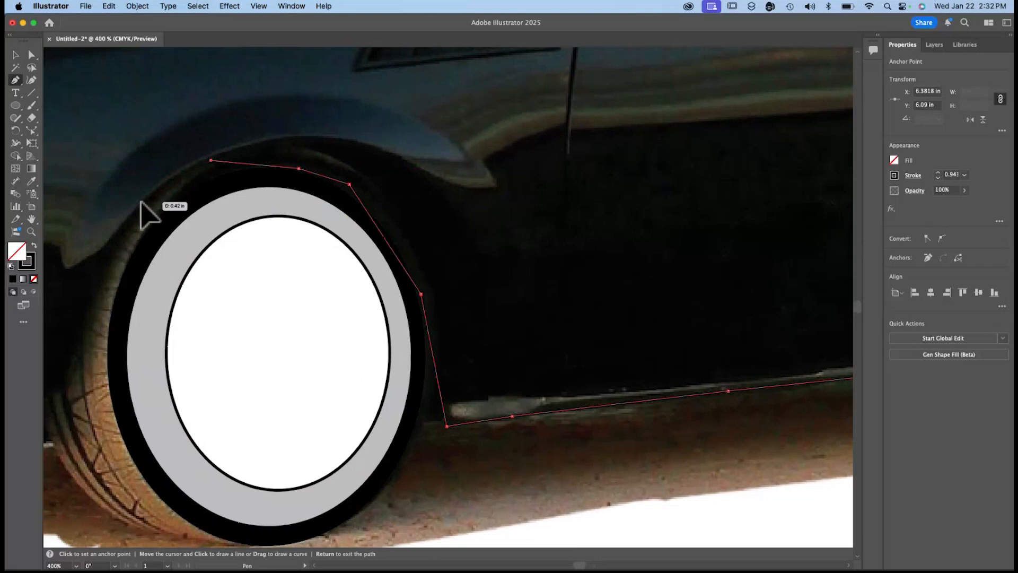
{"action": "left_click", "coordinate": [99, 245]}
{"action": "scroll", "coordinate": [67, 269], "scroll_direction": "left", "scroll_amount": 10}
{"action": "scroll", "coordinate": [68, 268], "scroll_direction": "down", "scroll_amount": 1}
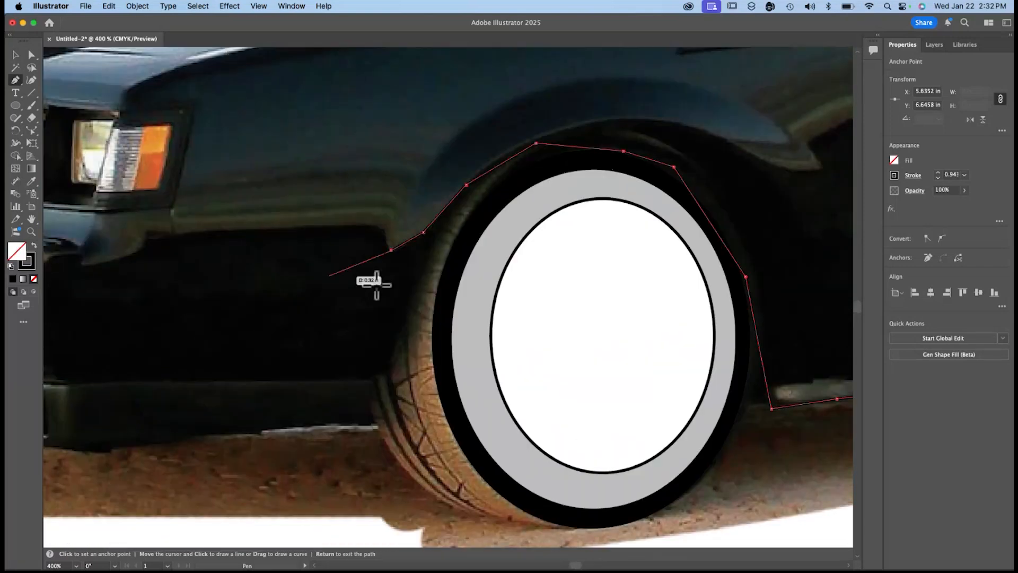
Carry the outline down the body edge in front of the front tire to the lower edge of the bumper.
{"action": "left_click", "coordinate": [392, 250]}
{"action": "left_click", "coordinate": [375, 385]}
{"action": "left_click", "coordinate": [379, 423]}
{"action": "scroll", "coordinate": [379, 423], "scroll_direction": "left", "scroll_amount": 6}
{"action": "scroll", "coordinate": [379, 423], "scroll_direction": "down", "scroll_amount": 1}
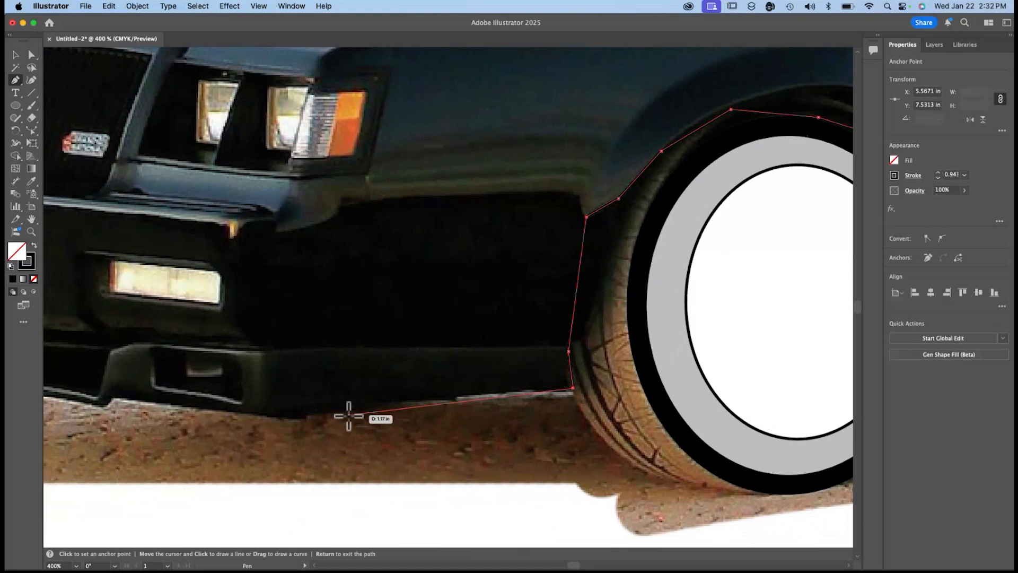
Trace the underside of the front bumper, following the steps of the air dam to its far lower corner.
{"action": "left_click", "coordinate": [116, 398]}
{"action": "scroll", "coordinate": [116, 398], "scroll_direction": "left", "scroll_amount": 1}
{"action": "scroll", "coordinate": [115, 398], "scroll_direction": "left", "scroll_amount": 9}
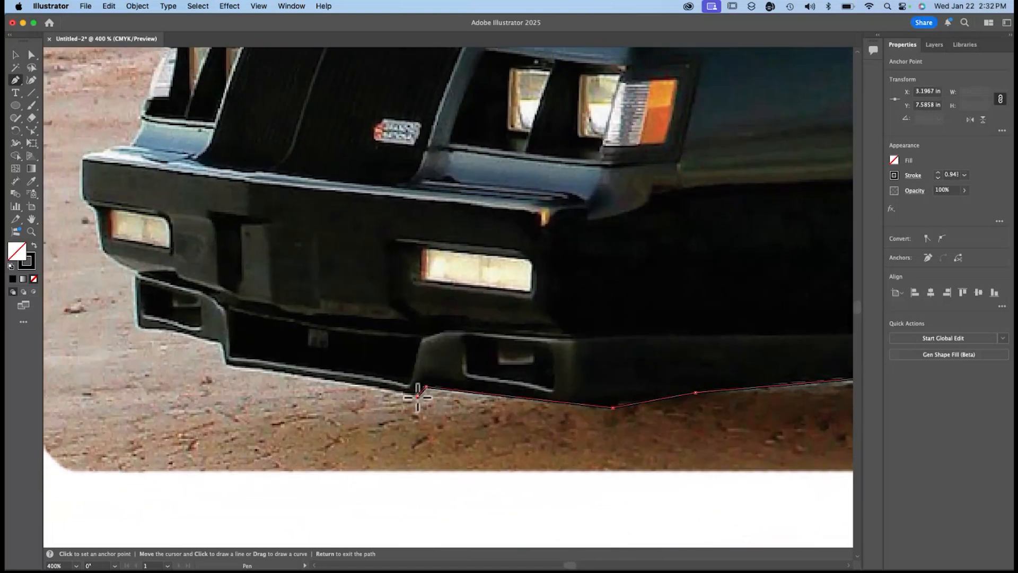
{"action": "left_click", "coordinate": [341, 381]}
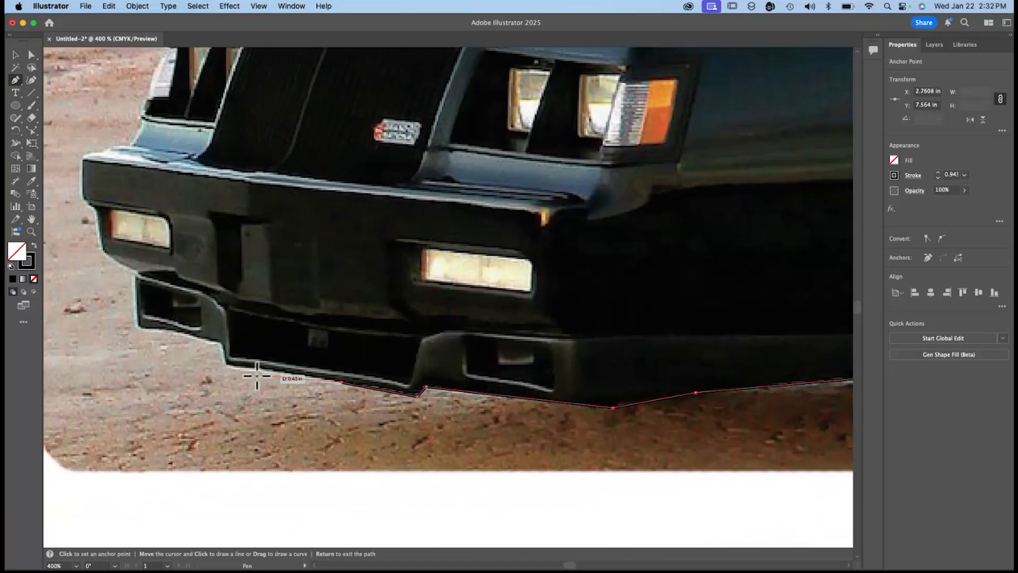
{"action": "left_click", "coordinate": [227, 365]}
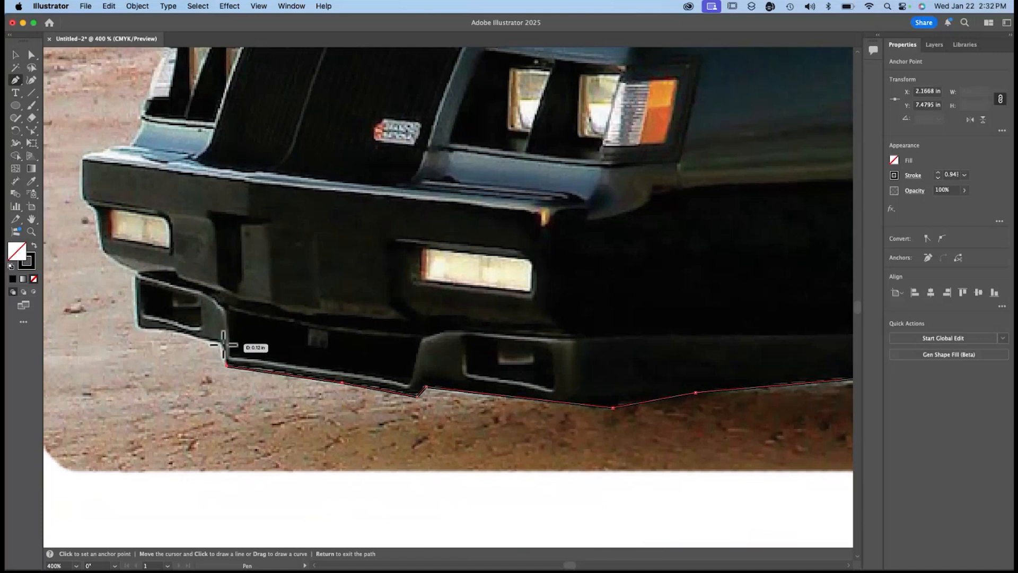
{"action": "left_click", "coordinate": [220, 346]}
{"action": "left_click", "coordinate": [169, 332]}
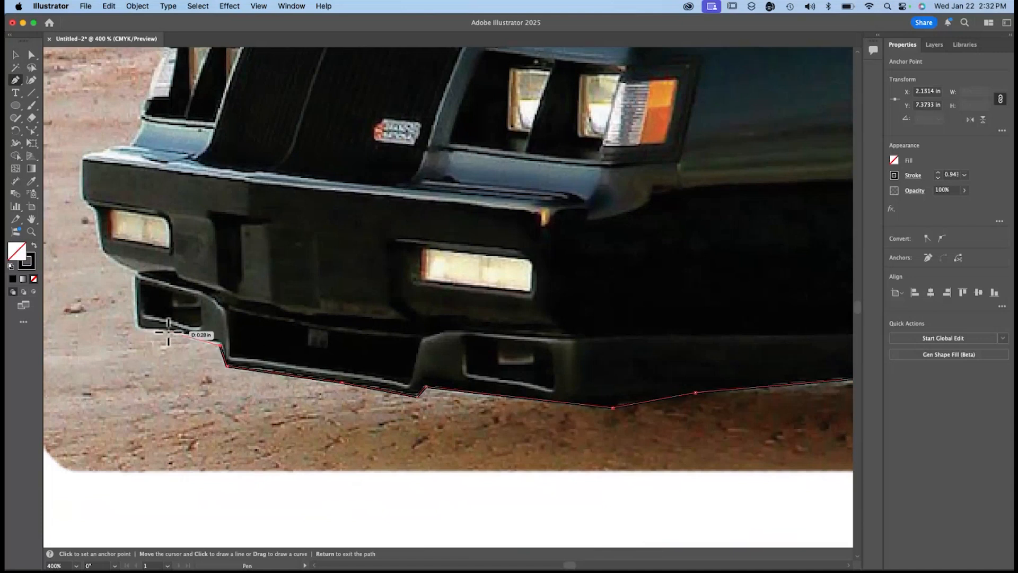
{"action": "left_click", "coordinate": [137, 329]}
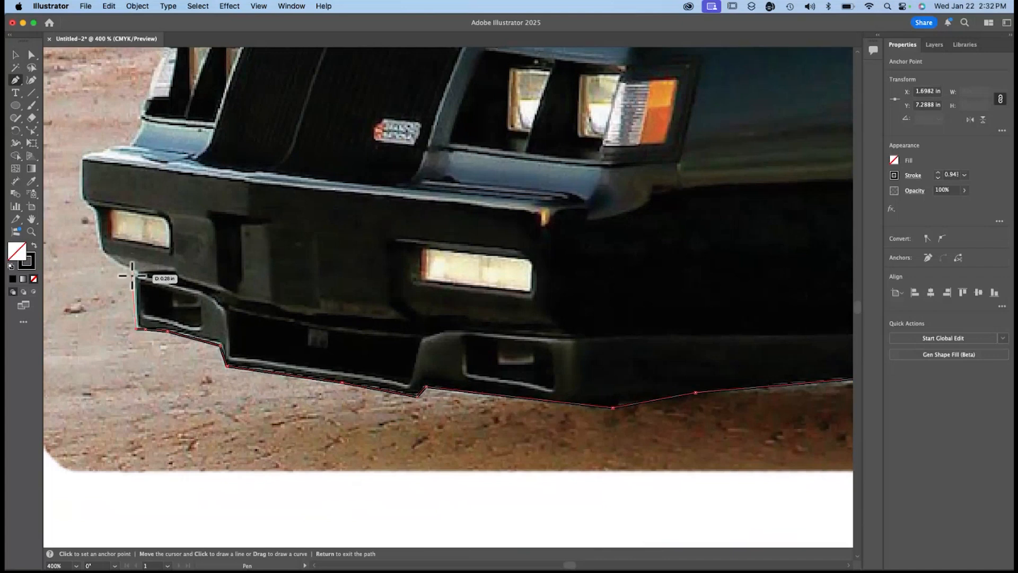
Outline the far end of the front bumper from the air dam up to its top corner.
{"action": "left_click", "coordinate": [134, 272]}
{"action": "left_click", "coordinate": [100, 249]}
{"action": "left_click", "coordinate": [95, 211]}
{"action": "left_click", "coordinate": [80, 197]}
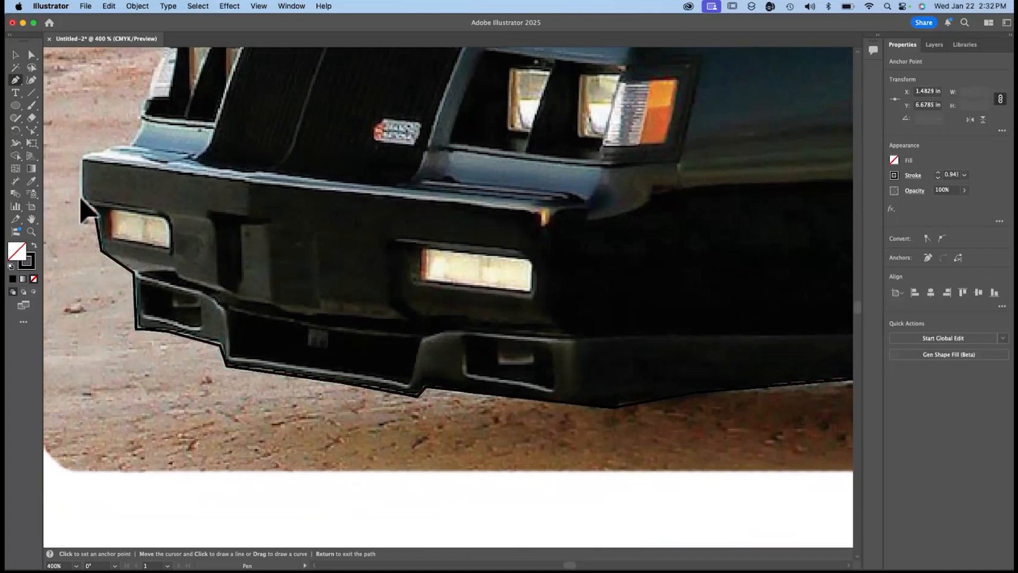
{"action": "left_click", "coordinate": [83, 158]}
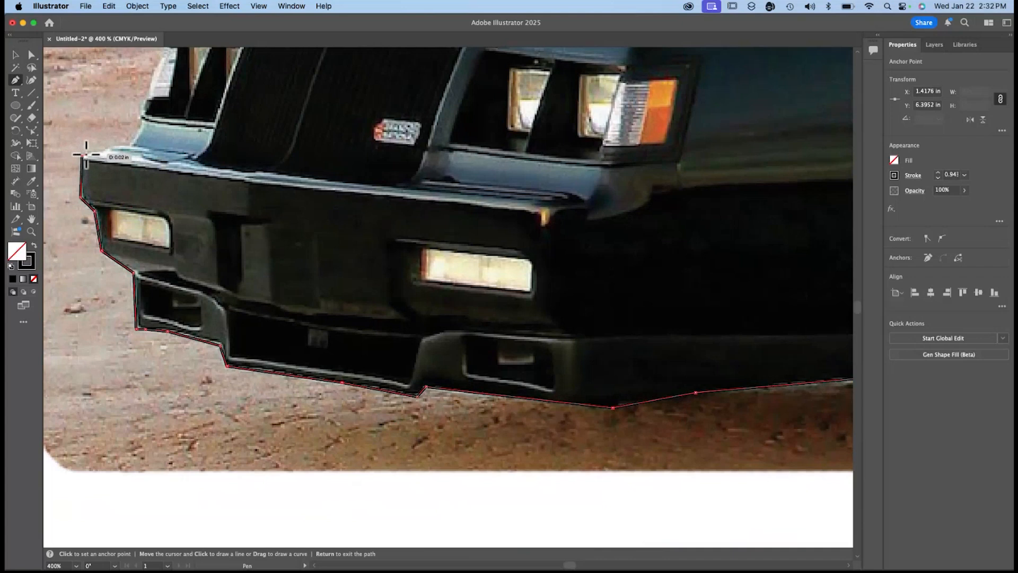
{"action": "left_click", "coordinate": [101, 150]}
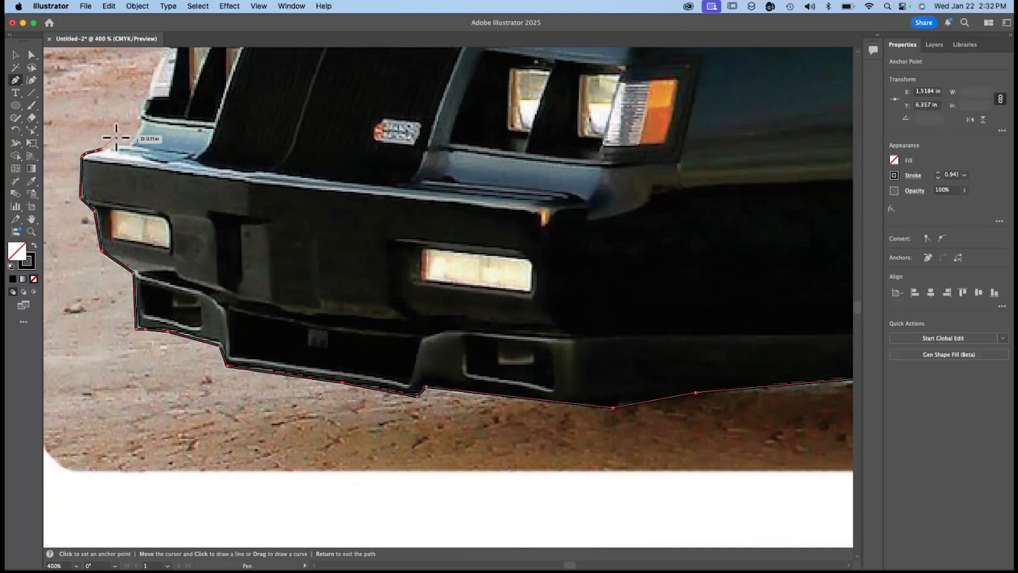
Continue the outline up past the far headlight to the front corner of the hood.
{"action": "scroll", "coordinate": [121, 159], "scroll_direction": "up", "scroll_amount": 5}
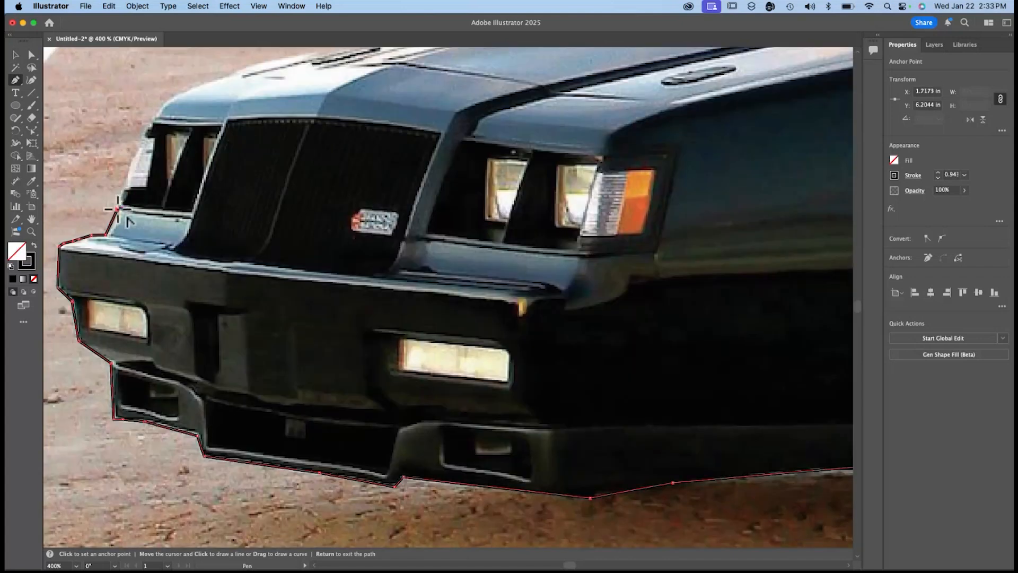
{"action": "left_click", "coordinate": [117, 210]}
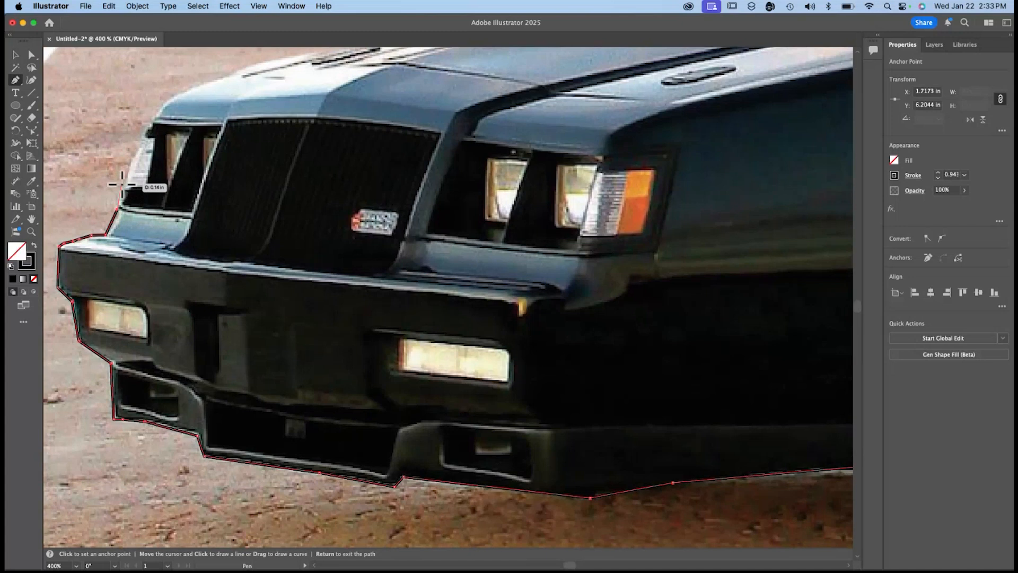
{"action": "left_click", "coordinate": [150, 124]}
{"action": "scroll", "coordinate": [151, 119], "scroll_direction": "up", "scroll_amount": 6}
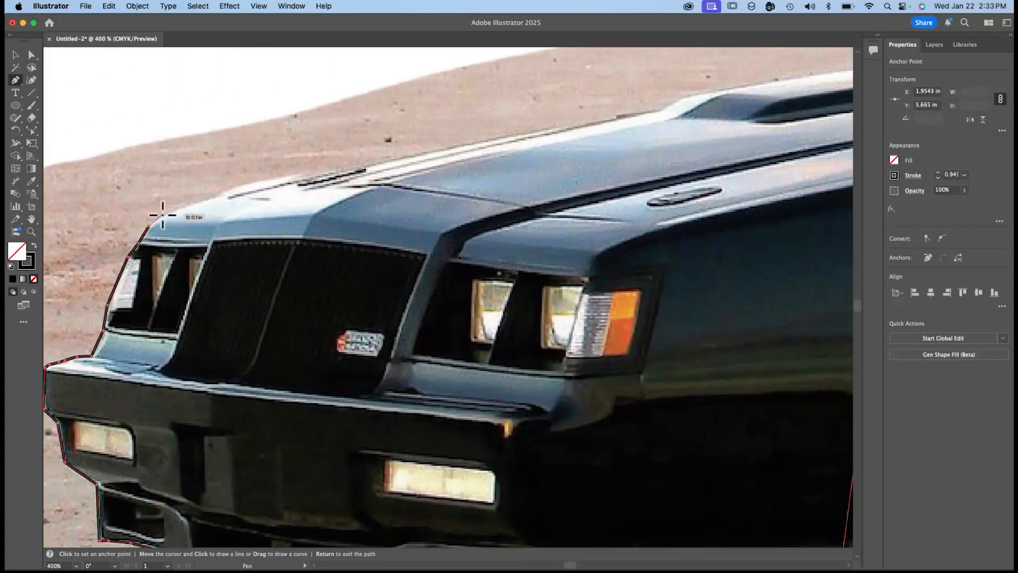
{"action": "left_click", "coordinate": [155, 222]}
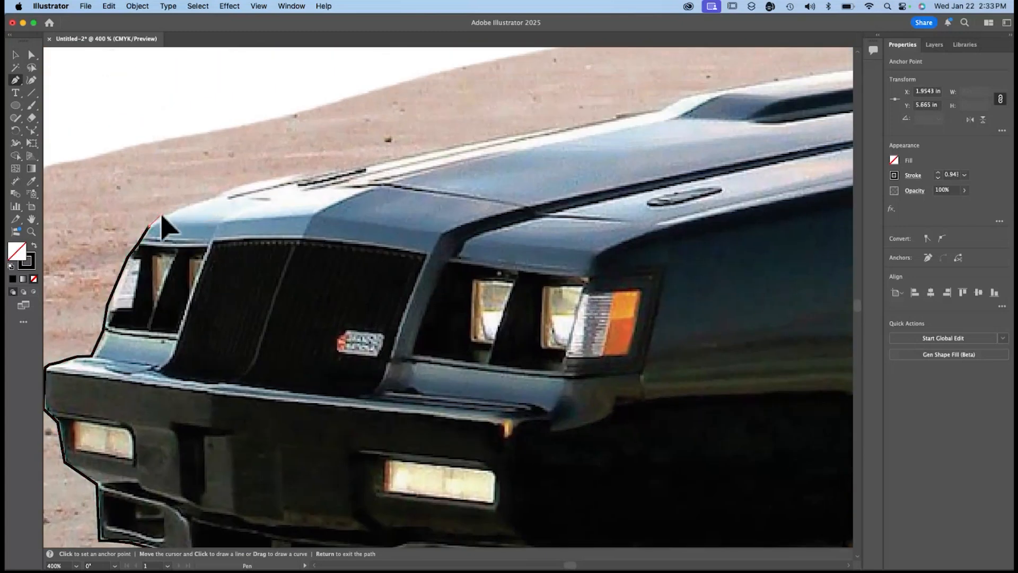
Trace the far edge of the hood and its raised scoop, closing the path at the base of the windshield.
{"action": "left_click", "coordinate": [615, 118]}
{"action": "scroll", "coordinate": [615, 118], "scroll_direction": "right", "scroll_amount": 2}
{"action": "scroll", "coordinate": [616, 118], "scroll_direction": "up", "scroll_amount": 1}
{"action": "scroll", "coordinate": [615, 118], "scroll_direction": "right", "scroll_amount": 1}
{"action": "scroll", "coordinate": [615, 118], "scroll_direction": "up", "scroll_amount": 1}
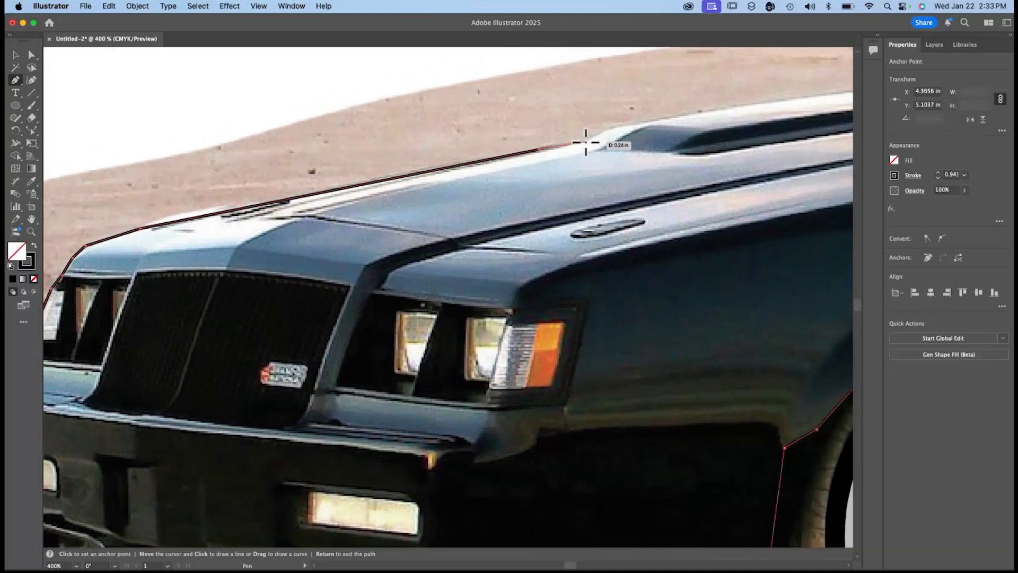
{"action": "left_click", "coordinate": [585, 142]}
{"action": "left_click", "coordinate": [605, 129]}
{"action": "scroll", "coordinate": [605, 128], "scroll_direction": "right", "scroll_amount": 5}
{"action": "scroll", "coordinate": [605, 128], "scroll_direction": "up", "scroll_amount": 4}
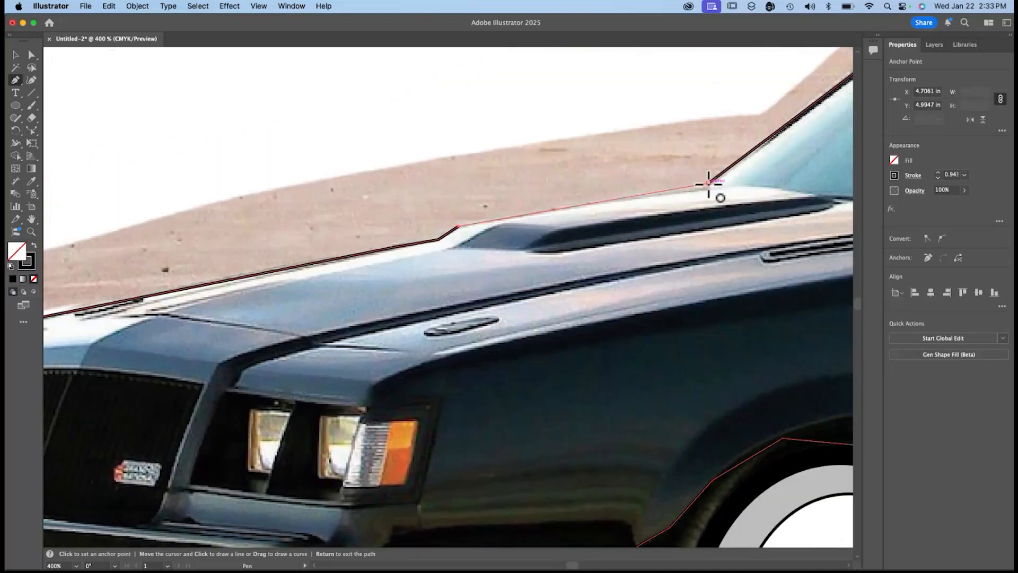
{"action": "left_click", "coordinate": [709, 184]}
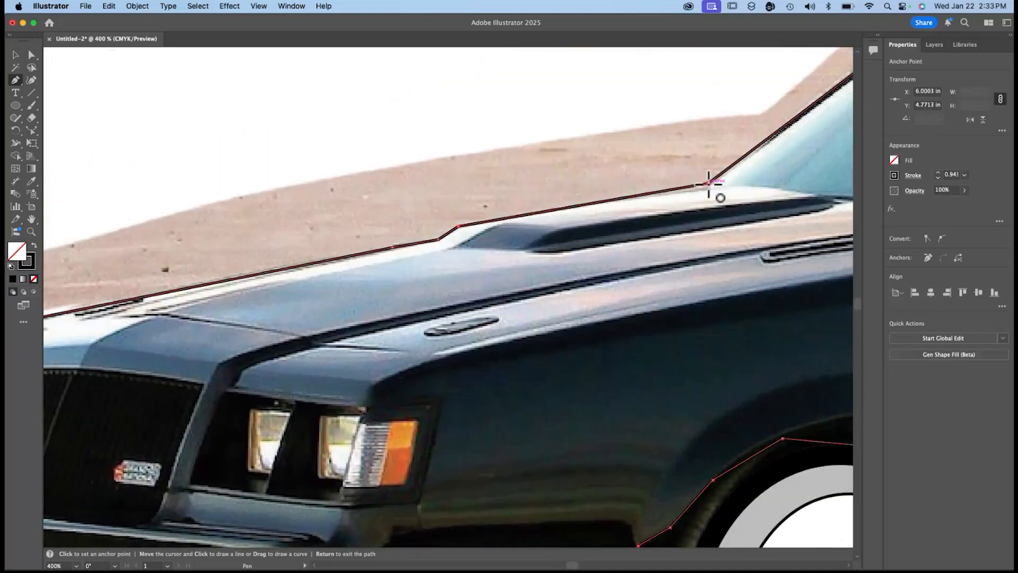
Fit the artboard in view and fill the closed car body outline with black.
{"action": "key", "text": "super"}
{"action": "key", "text": "super+0"}
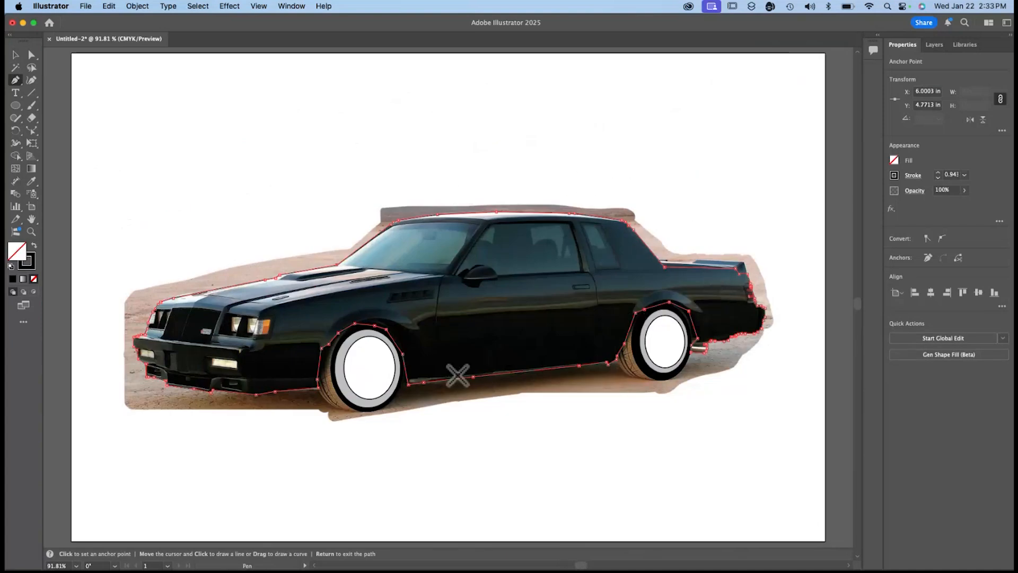
{"action": "left_click", "coordinate": [894, 159]}
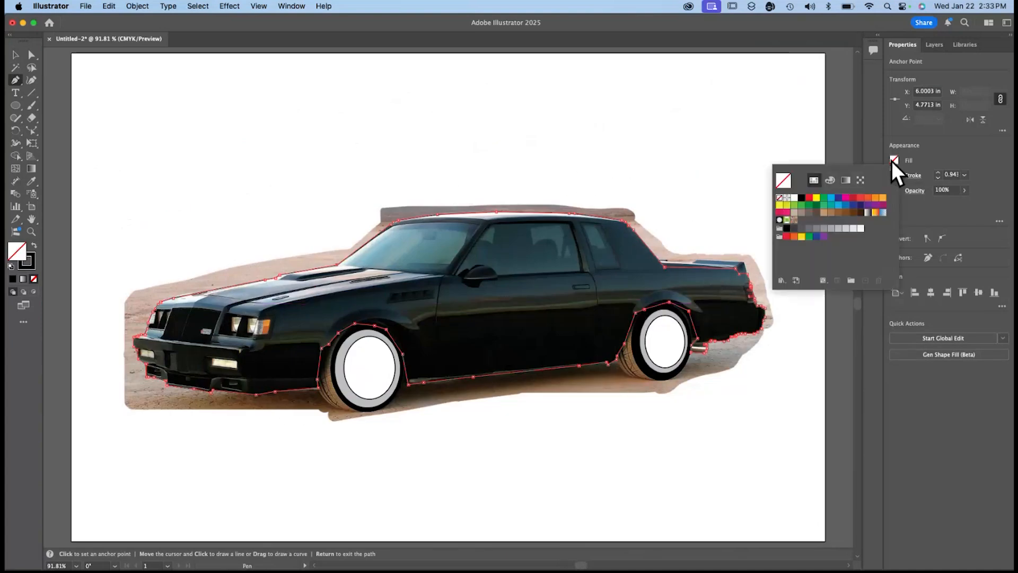
{"action": "left_click", "coordinate": [801, 198]}
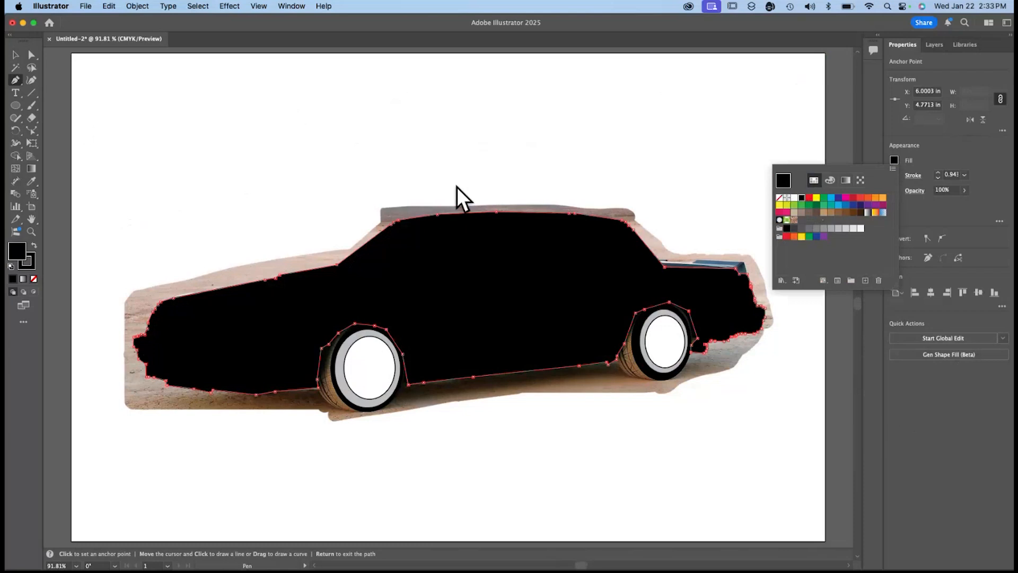
Hide the background layer and deselect the body path to check the silhouette with the wheels.
{"action": "left_click", "coordinate": [15, 54]}
{"action": "left_click", "coordinate": [192, 132]}
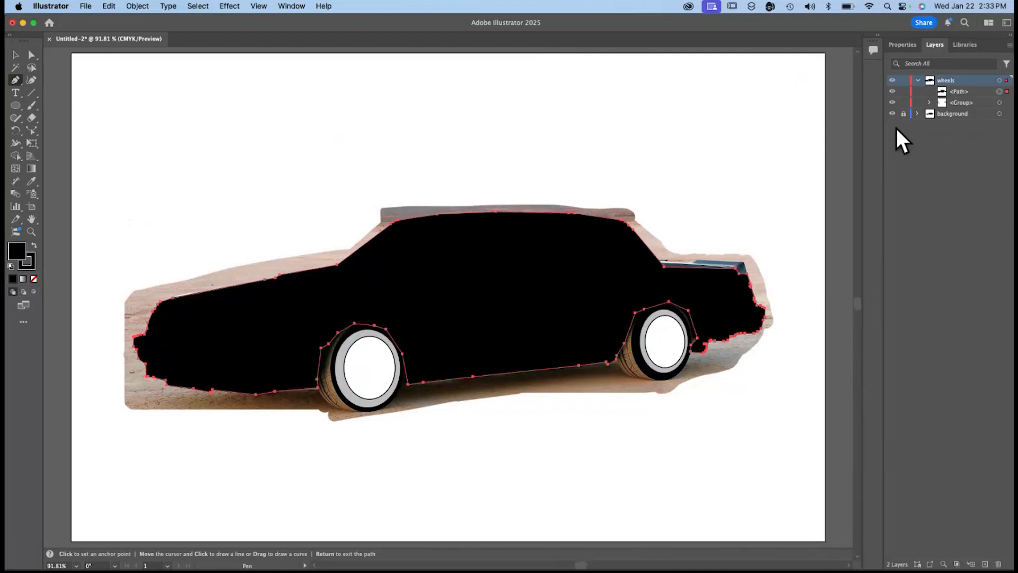
{"action": "left_click", "coordinate": [892, 114]}
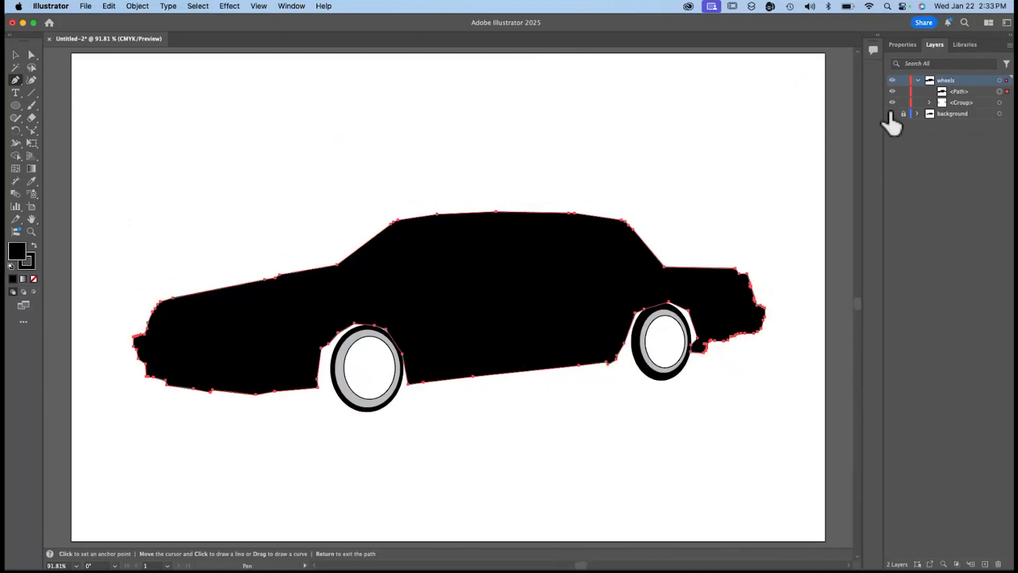
{"action": "left_click", "coordinate": [16, 55]}
{"action": "left_click", "coordinate": [61, 98]}
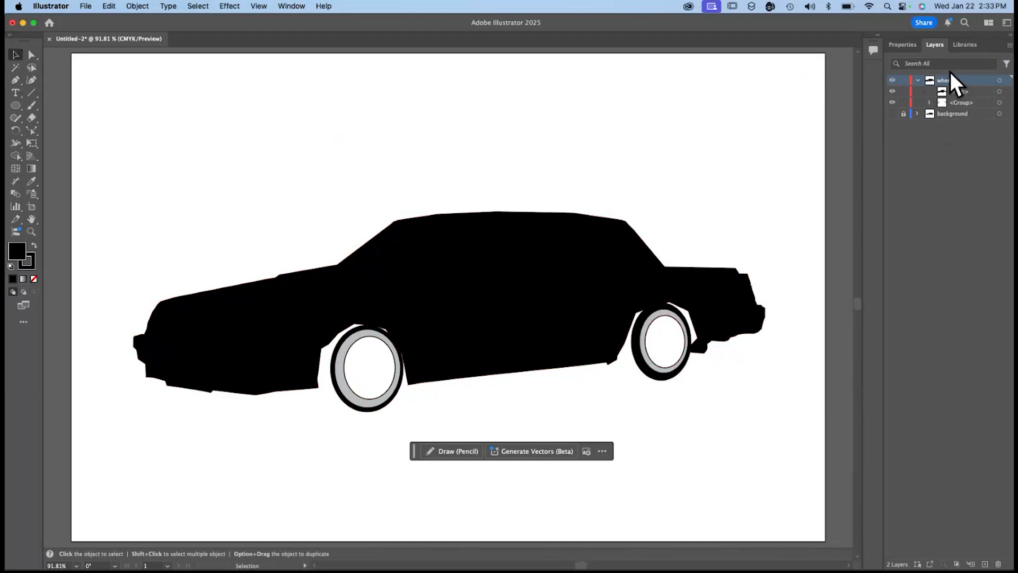
Create a layer named BODY above the wheels layer and move the car body path into it.
{"action": "left_click", "coordinate": [929, 102]}
{"action": "left_click", "coordinate": [940, 89]}
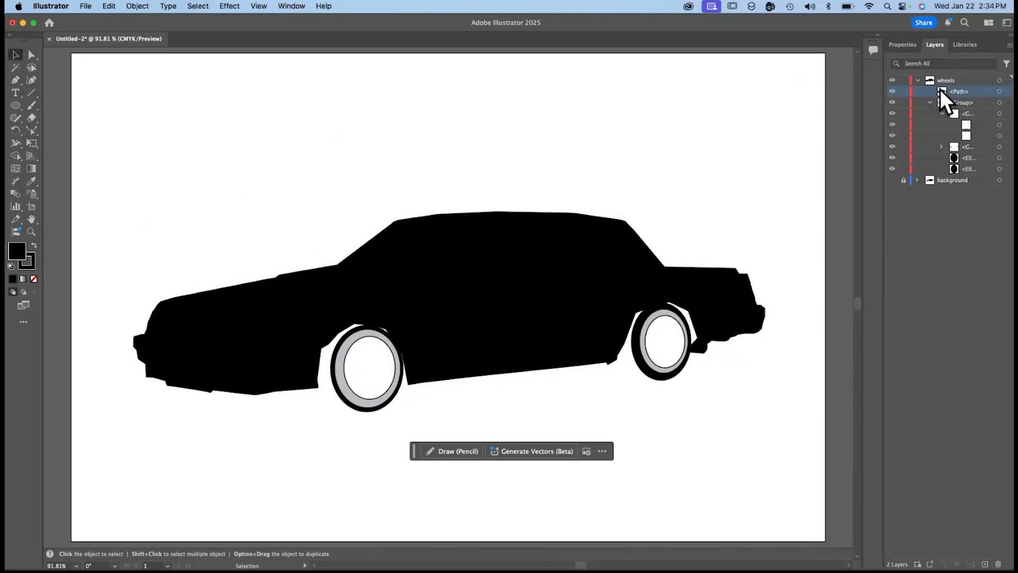
{"action": "mouse_move", "coordinate": [940, 89]}
{"action": "left_mouse_down"}
{"action": "mouse_move", "coordinate": [936, 74]}
{"action": "mouse_move", "coordinate": [950, 84]}
{"action": "mouse_move", "coordinate": [947, 76]}
{"action": "left_mouse_up"}
{"action": "left_click", "coordinate": [985, 564]}
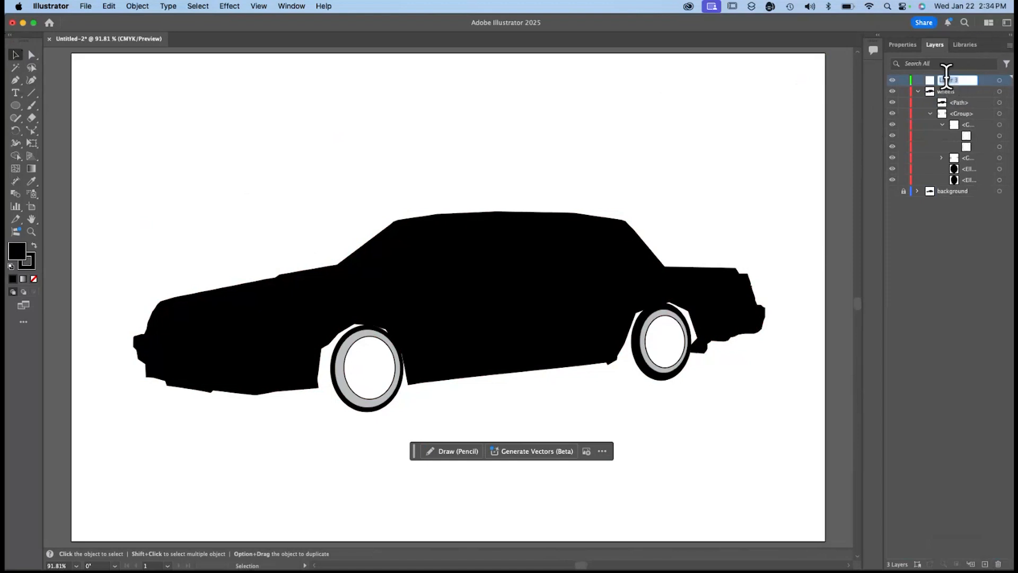
{"action": "type", "text": "BODY"}
{"action": "key", "text": "Return"}
{"action": "mouse_move", "coordinate": [944, 100]}
{"action": "left_mouse_down"}
{"action": "mouse_move", "coordinate": [935, 84]}
{"action": "mouse_move", "coordinate": [951, 83]}
{"action": "left_mouse_up"}
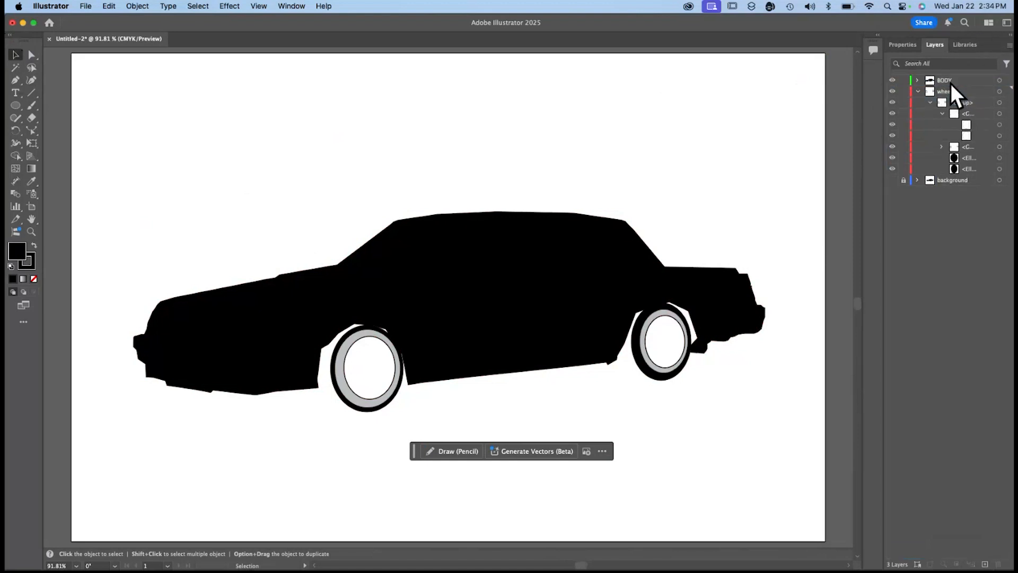
{"action": "left_click", "coordinate": [918, 80]}
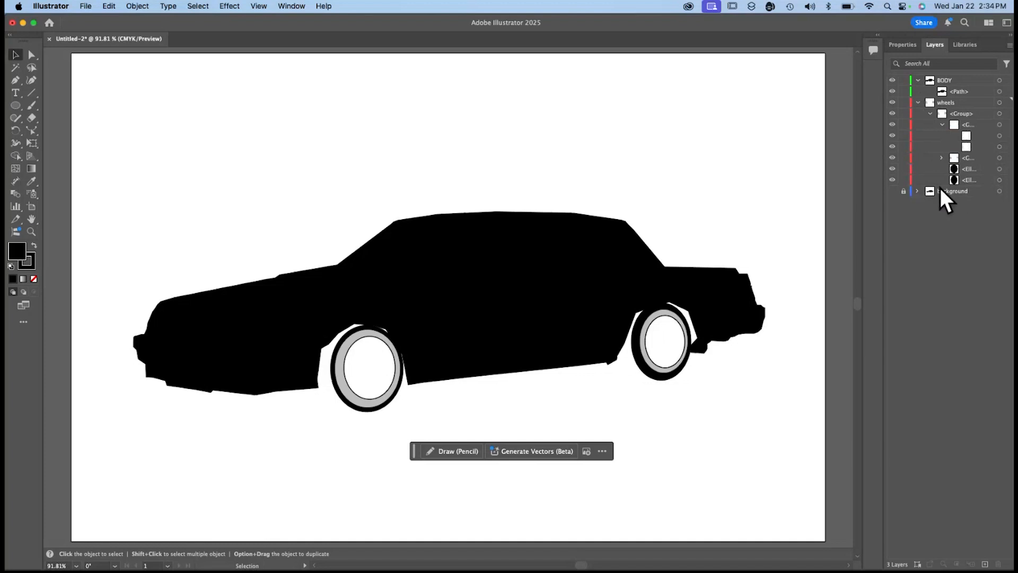
Show the background photo in place of the BODY layer and add a new layer above wheels.
{"action": "left_click", "coordinate": [892, 191]}
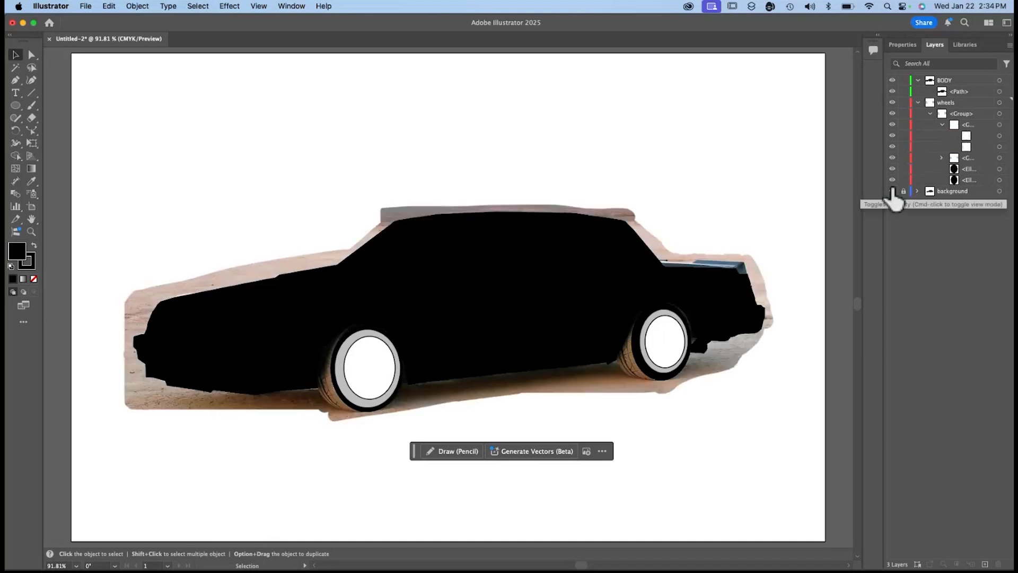
{"action": "left_click", "coordinate": [918, 102]}
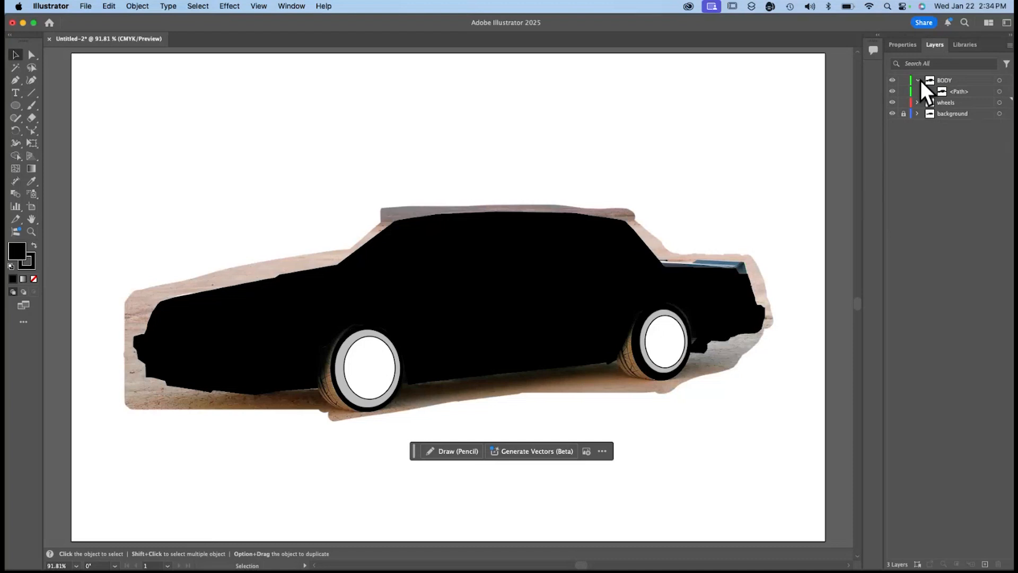
{"action": "left_click", "coordinate": [893, 80]}
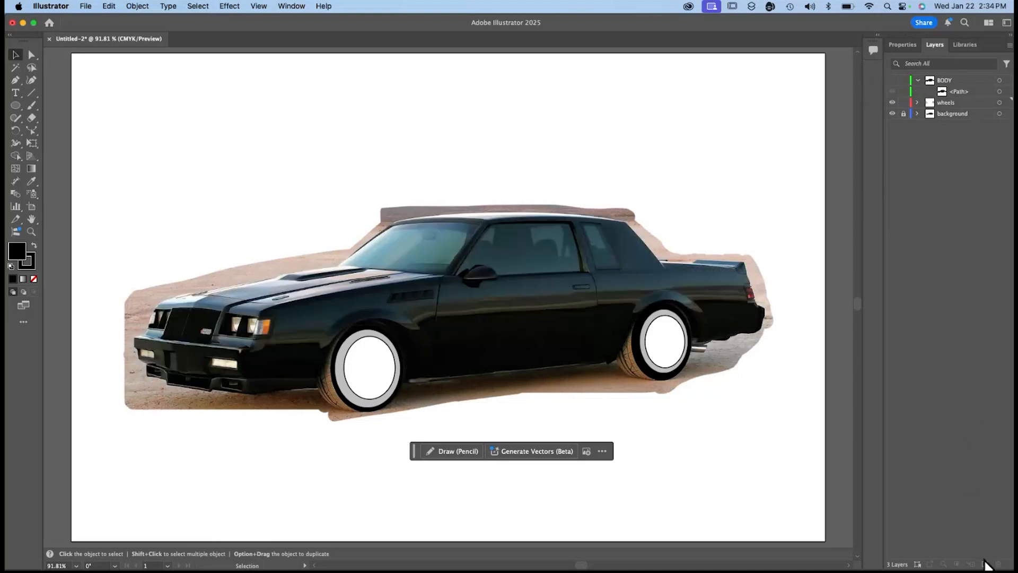
{"action": "left_click", "coordinate": [985, 565]}
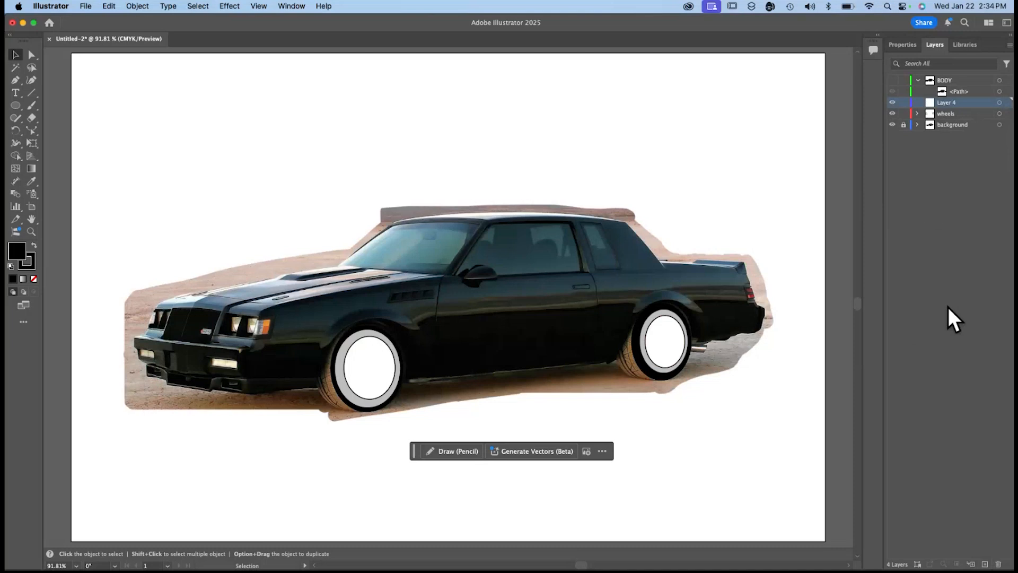
Rename the new layer as details and move it above the BODY layer.
{"action": "double_click", "coordinate": [956, 103]}
{"action": "type", "text": "DE"}
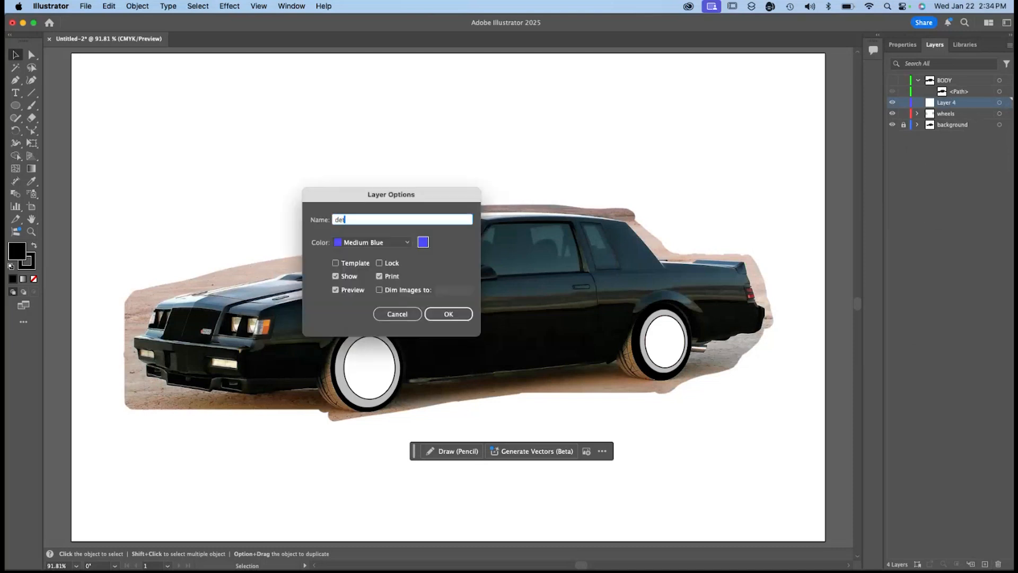
{"action": "left_click", "coordinate": [449, 313]}
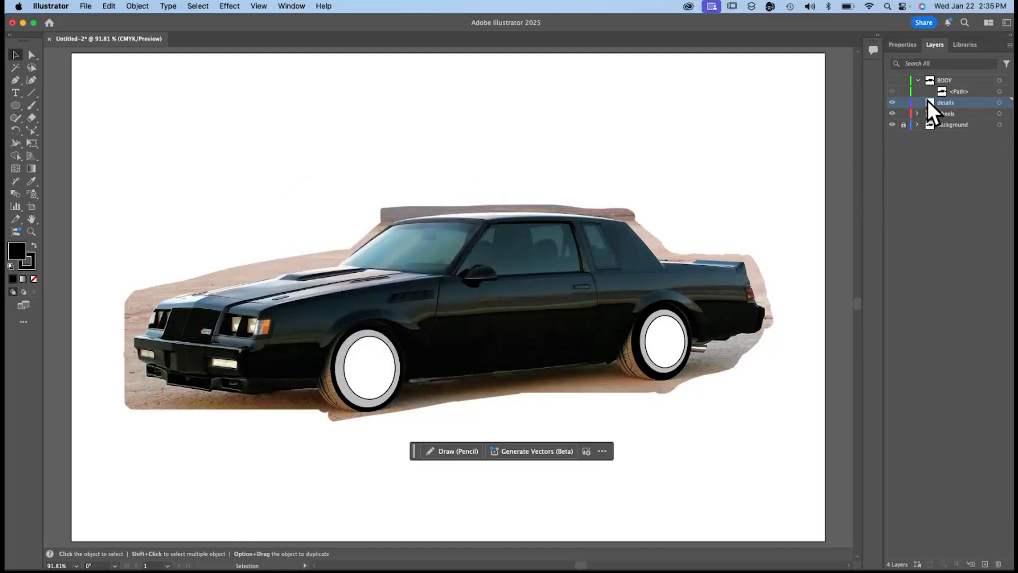
{"action": "left_click_drag", "start_coordinate": [929, 100], "coordinate": [929, 79]}
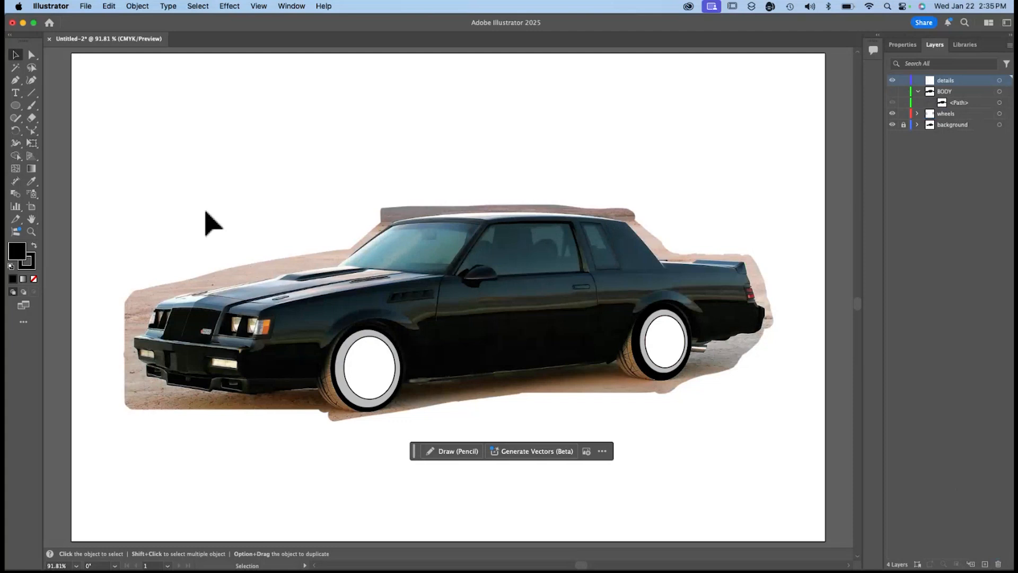
Draw a black rectangle covering the car's grille and headlights on the details layer.
{"action": "left_click", "coordinate": [17, 106]}
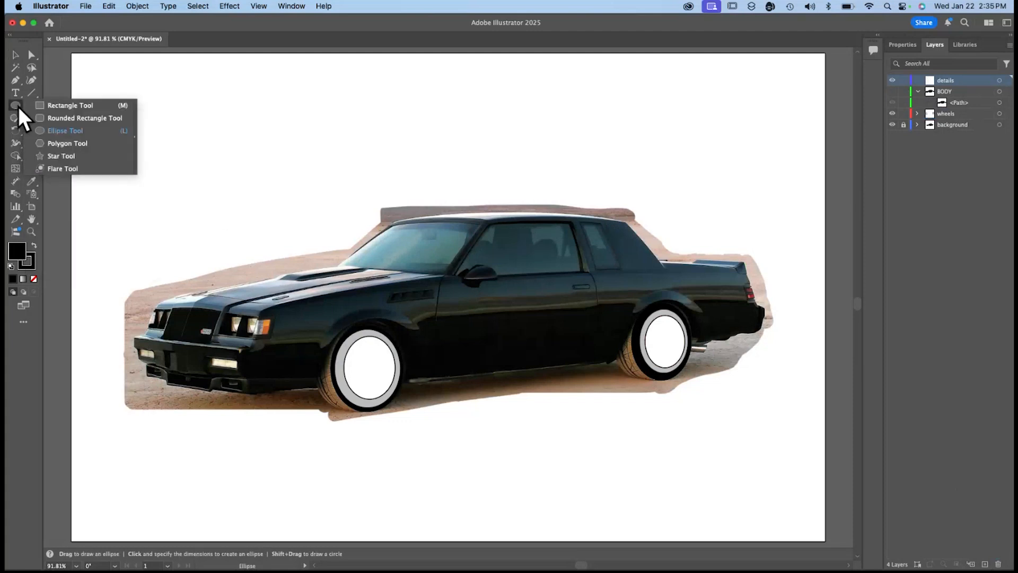
{"action": "left_click", "coordinate": [66, 105]}
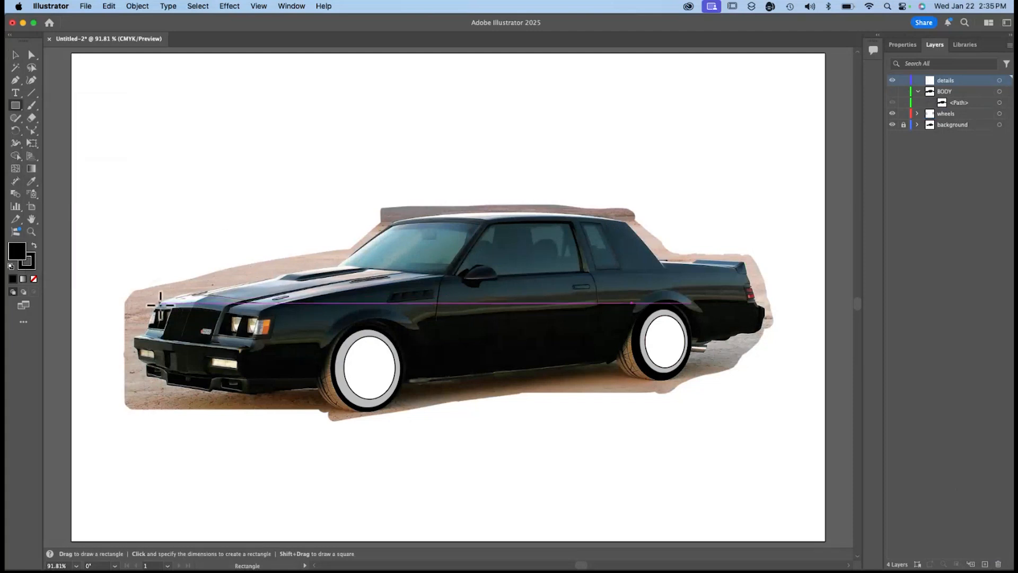
{"action": "left_click_drag", "start_coordinate": [156, 303], "coordinate": [271, 352]}
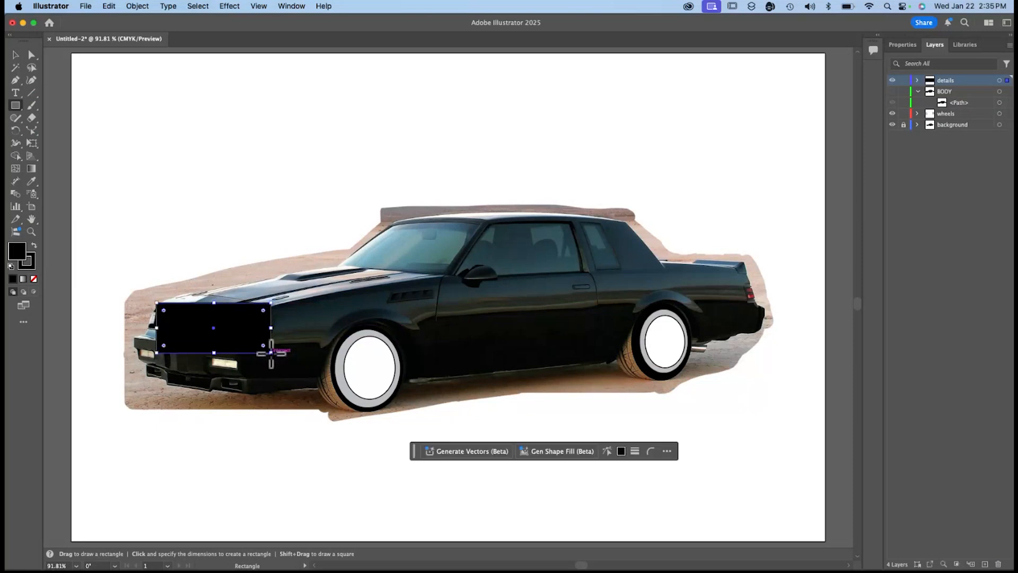
Start a Shear transform on the grille rectangle and set the shear angle to 20°.
{"action": "left_click", "coordinate": [140, 7]}
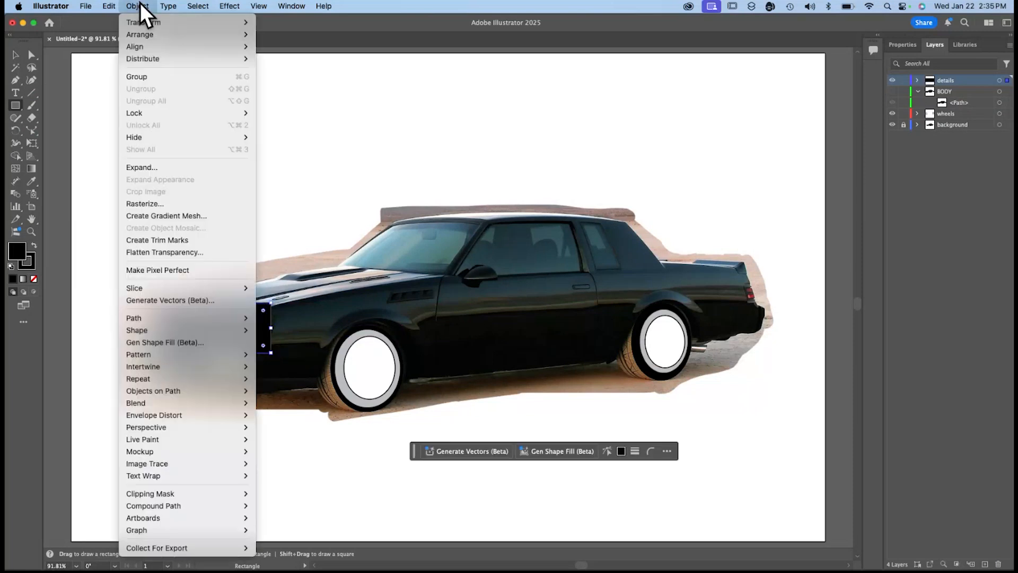
{"action": "left_click", "coordinate": [323, 7]}
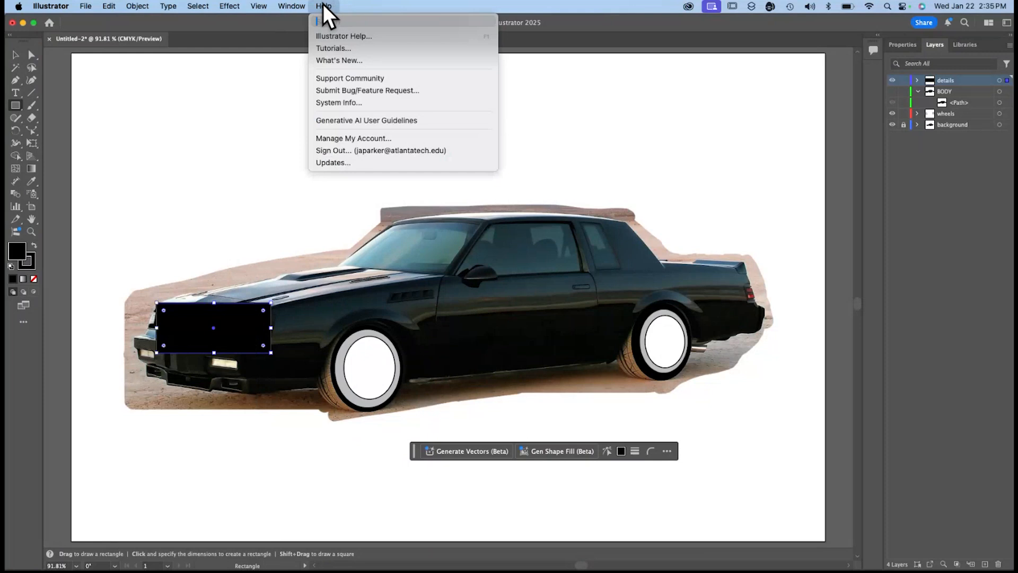
{"action": "type", "text": "trans"}
{"action": "mouse_move", "coordinate": [132, 5]}
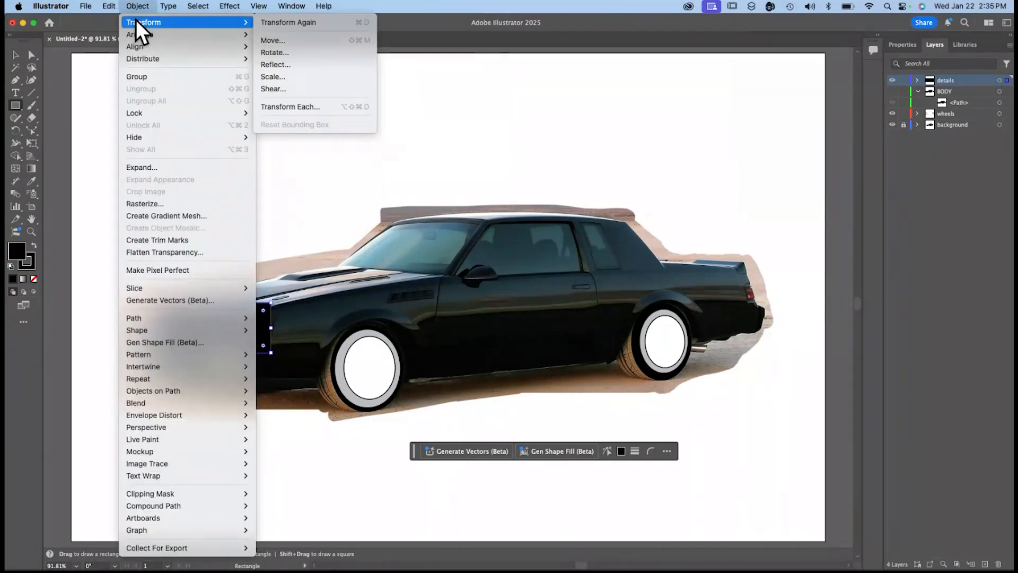
{"action": "left_click", "coordinate": [274, 88]}
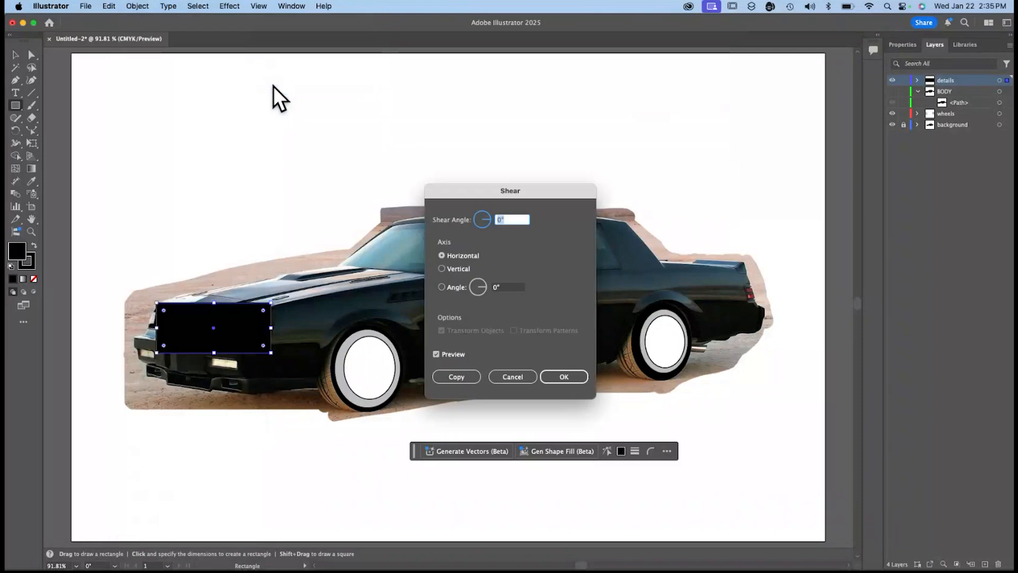
{"action": "type", "text": "30"}
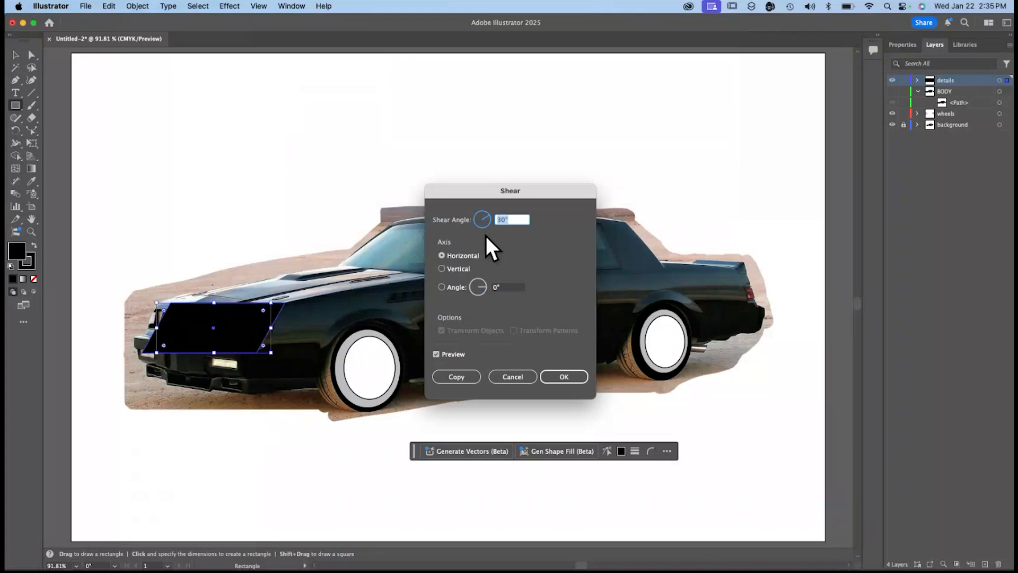
{"action": "key", "text": "shift+Down"}
Set the shear axis to a custom angle of -10°, compare the preview and apply the shear.
{"action": "left_click", "coordinate": [513, 289]}
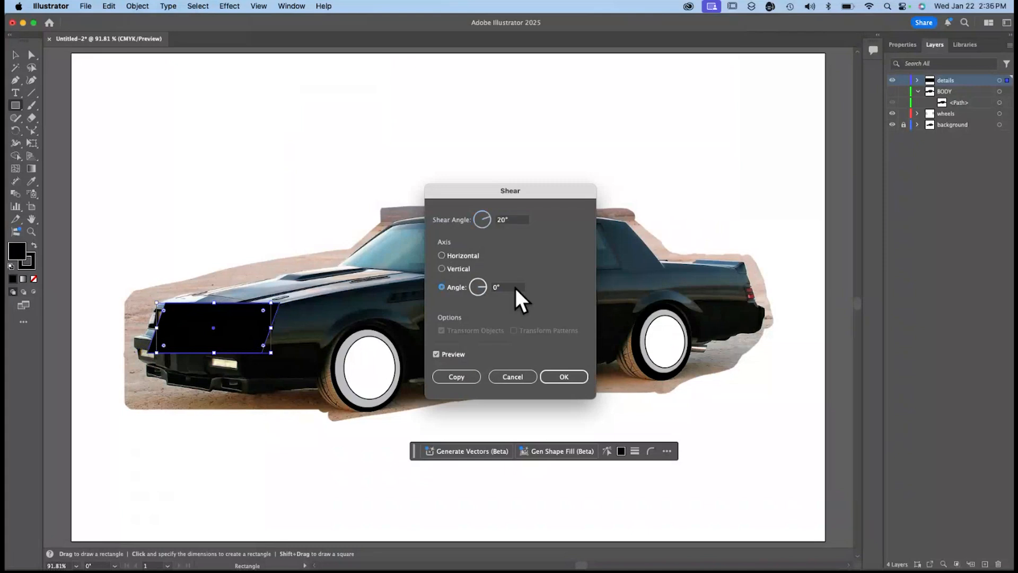
{"action": "key", "text": "shift+Up"}
{"action": "key", "text": "shift+Down"}
{"action": "key", "text": "shift+Down"}
{"action": "key", "text": "shift+Down"}
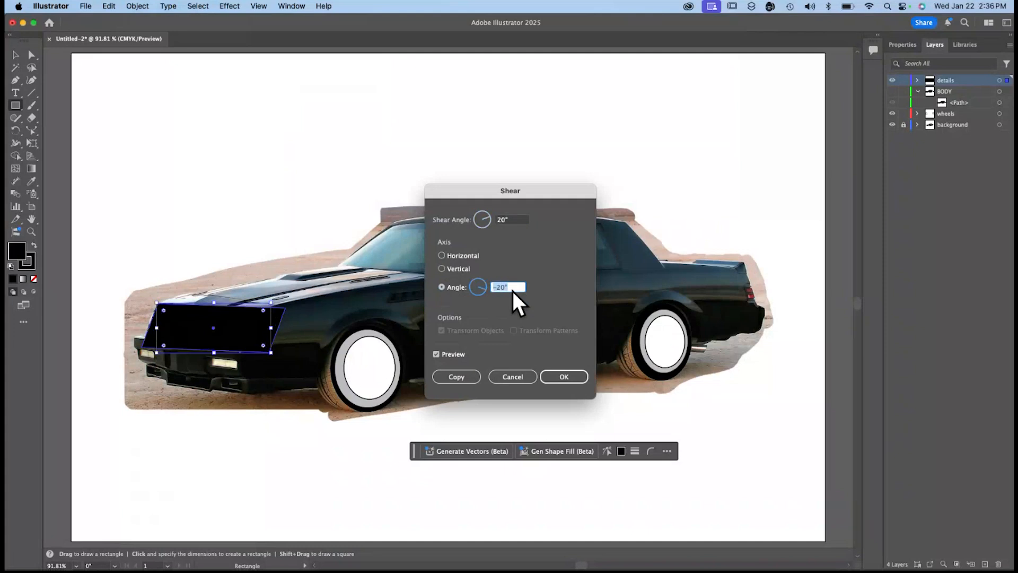
{"action": "key", "text": "shift+Up"}
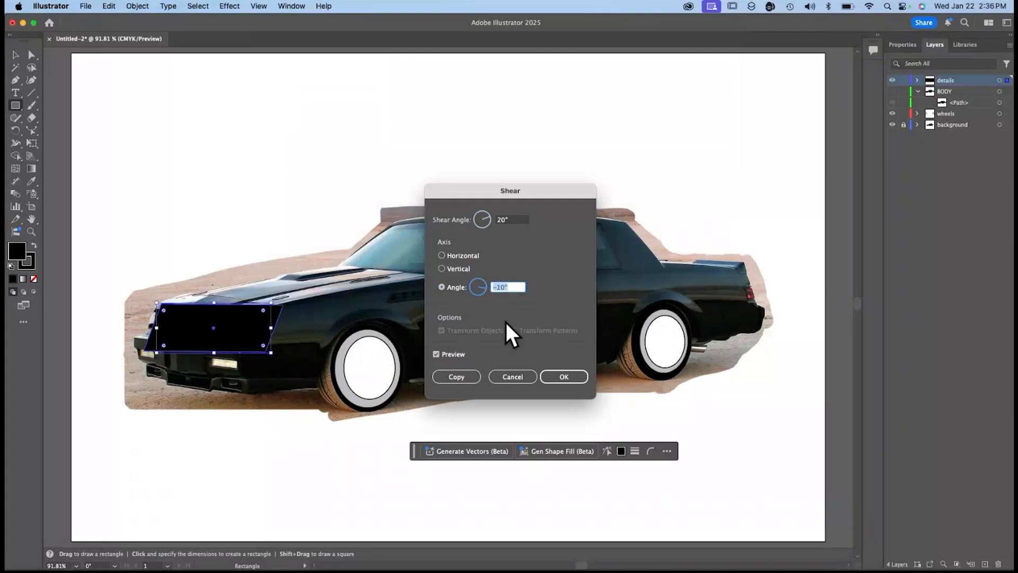
{"action": "left_click", "coordinate": [437, 354]}
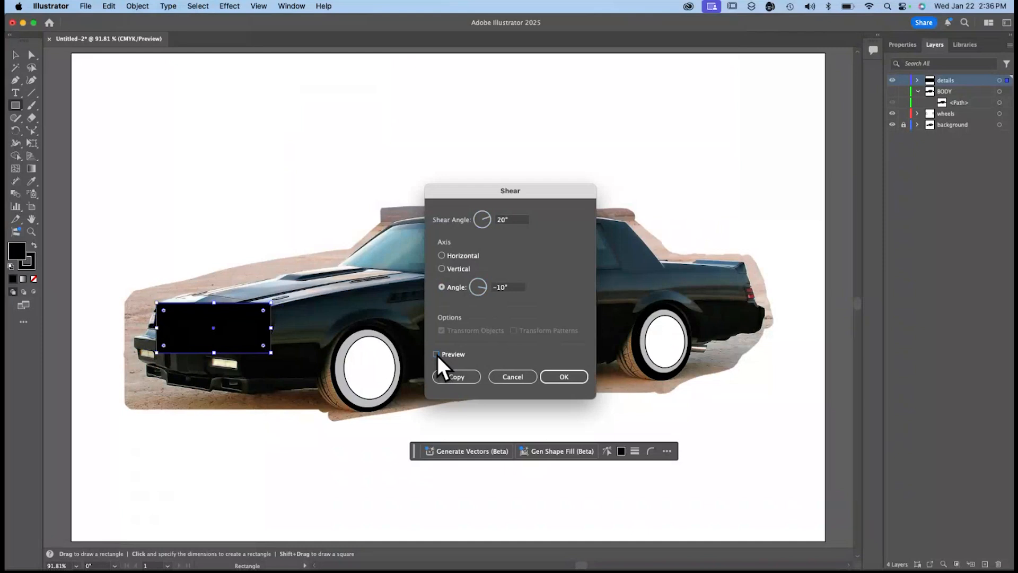
{"action": "left_click", "coordinate": [437, 354]}
{"action": "left_click", "coordinate": [564, 377]}
Move, resize and slightly rotate the sheared shape to fit the car's front end, about 3.14 in wide and 1.00 in high.
{"action": "left_click", "coordinate": [15, 55]}
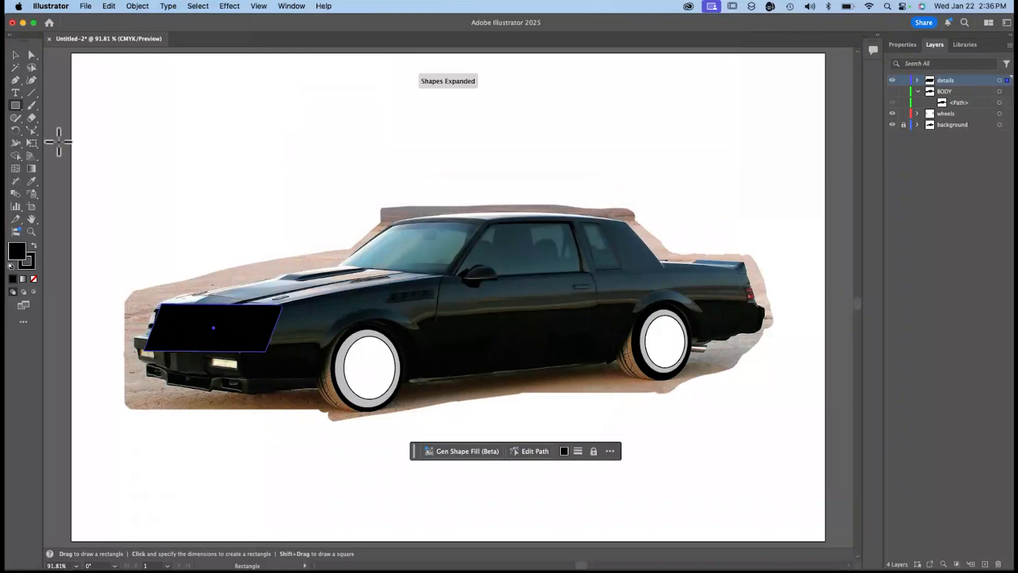
{"action": "left_click_drag", "start_coordinate": [257, 334], "coordinate": [214, 338]}
{"action": "left_click_drag", "start_coordinate": [281, 338], "coordinate": [290, 347]}
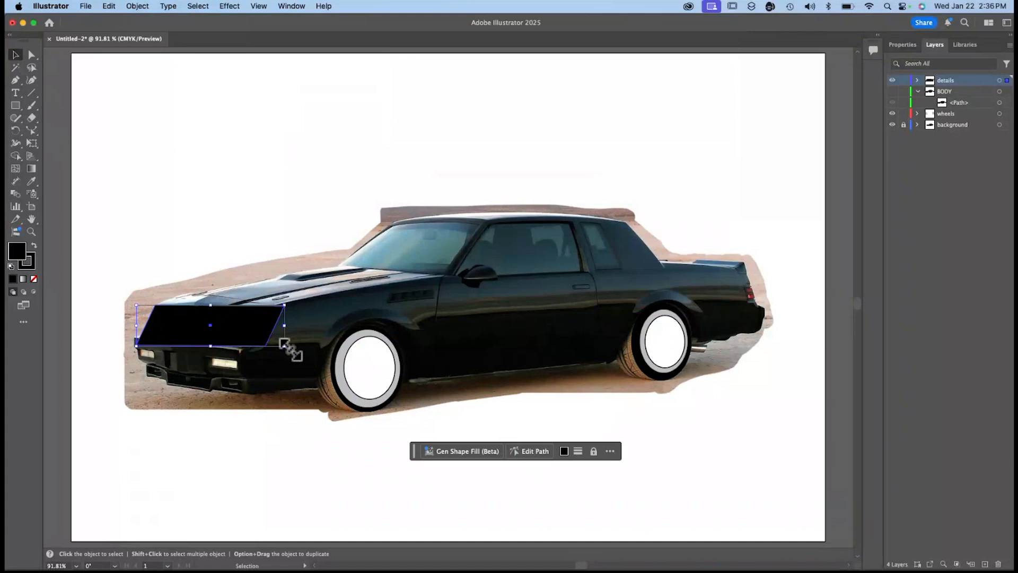
{"action": "left_click", "coordinate": [904, 45]}
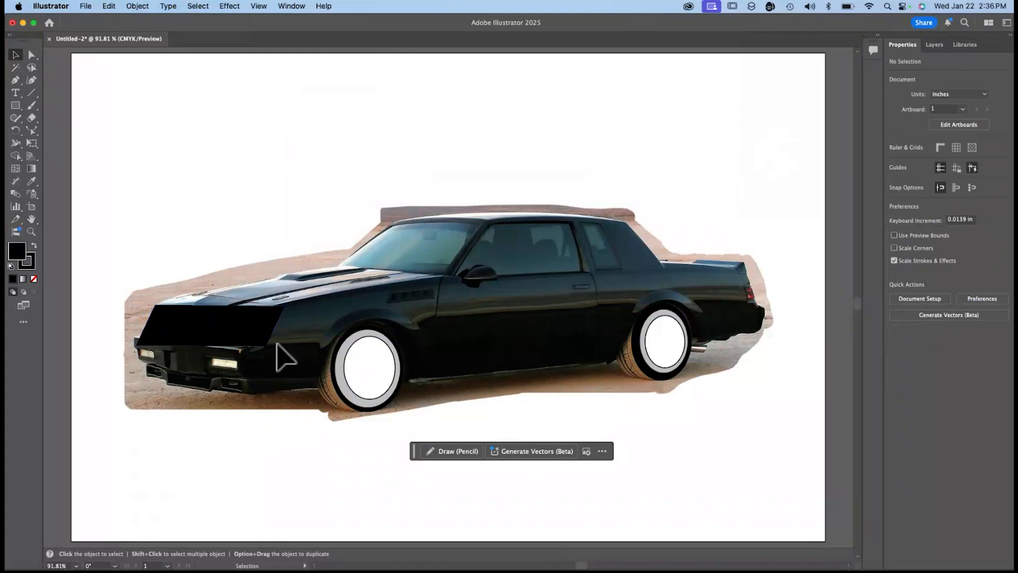
{"action": "left_click_drag", "start_coordinate": [277, 357], "coordinate": [276, 334]}
{"action": "left_click_drag", "start_coordinate": [136, 342], "coordinate": [138, 337]}
{"action": "left_click_drag", "start_coordinate": [282, 349], "coordinate": [281, 352]}
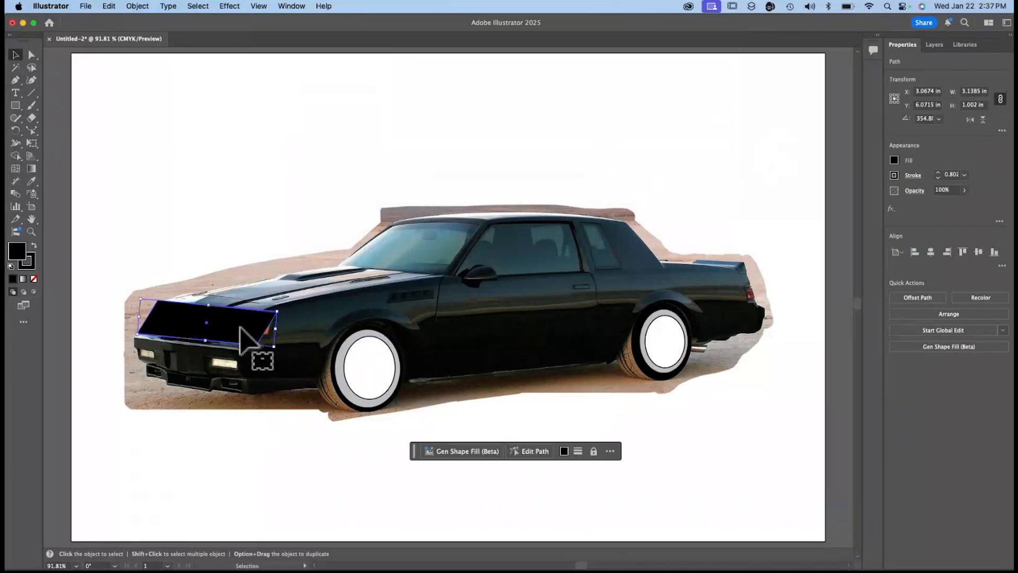
Fill the front-end shape with gray and check it against the BODY layer with the background hidden.
{"action": "left_click", "coordinate": [894, 160]}
{"action": "left_click", "coordinate": [825, 229]}
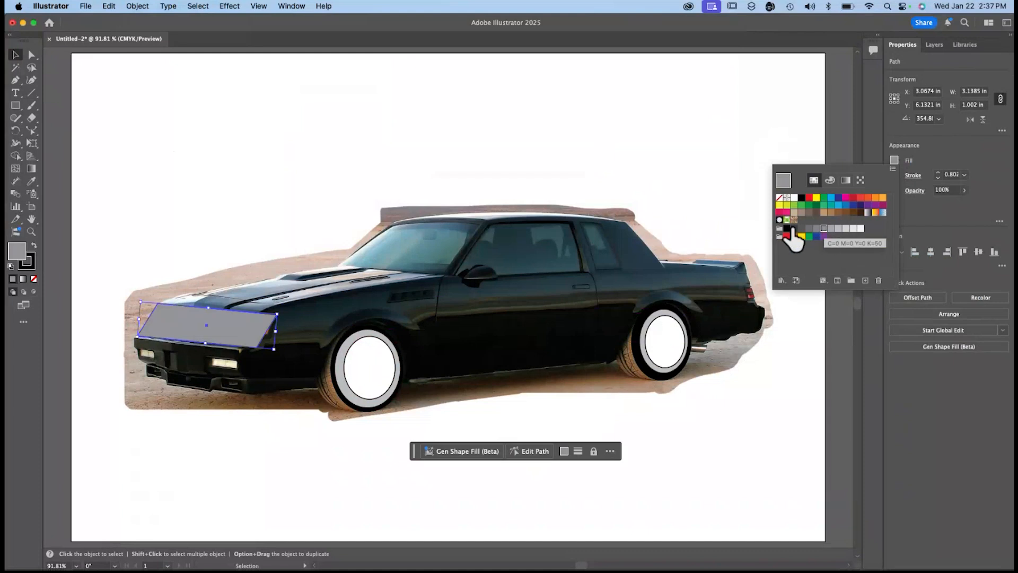
{"action": "left_click", "coordinate": [933, 47]}
{"action": "left_click", "coordinate": [893, 92]}
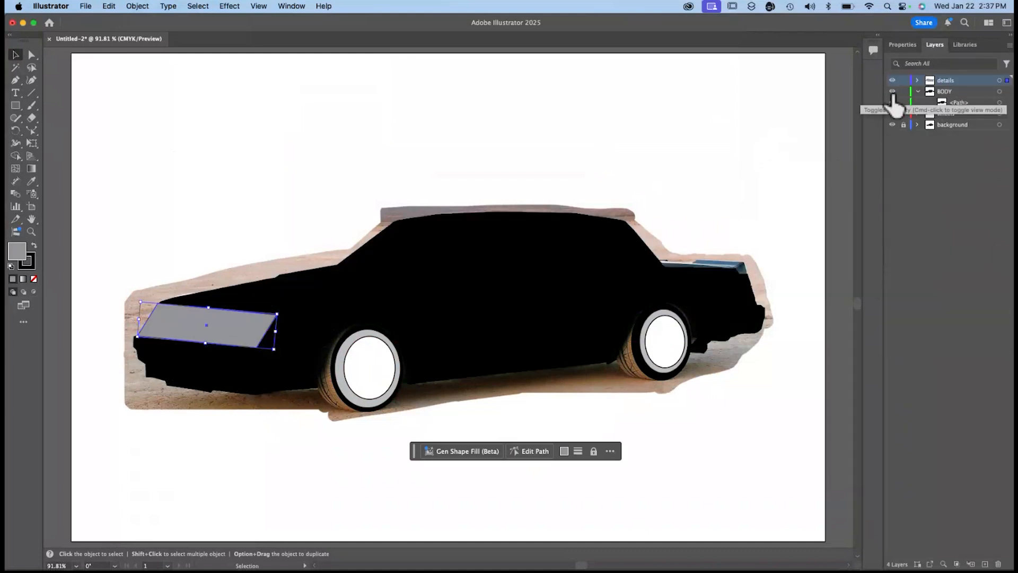
{"action": "left_click", "coordinate": [892, 125]}
{"action": "left_click", "coordinate": [701, 428]}
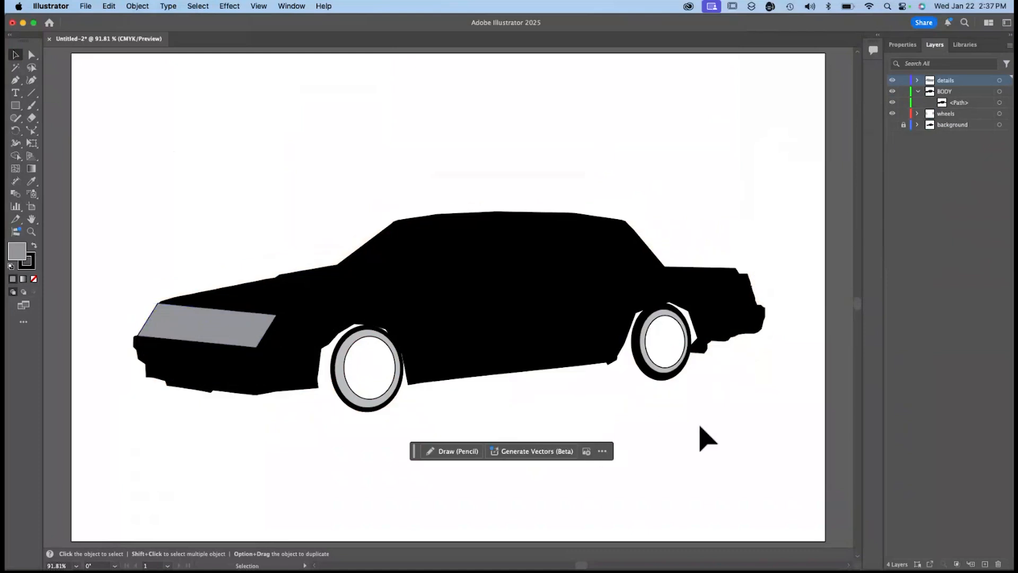
Show the background photo, expand the details layer and hide the BODY layer.
{"action": "left_click", "coordinate": [903, 80]}
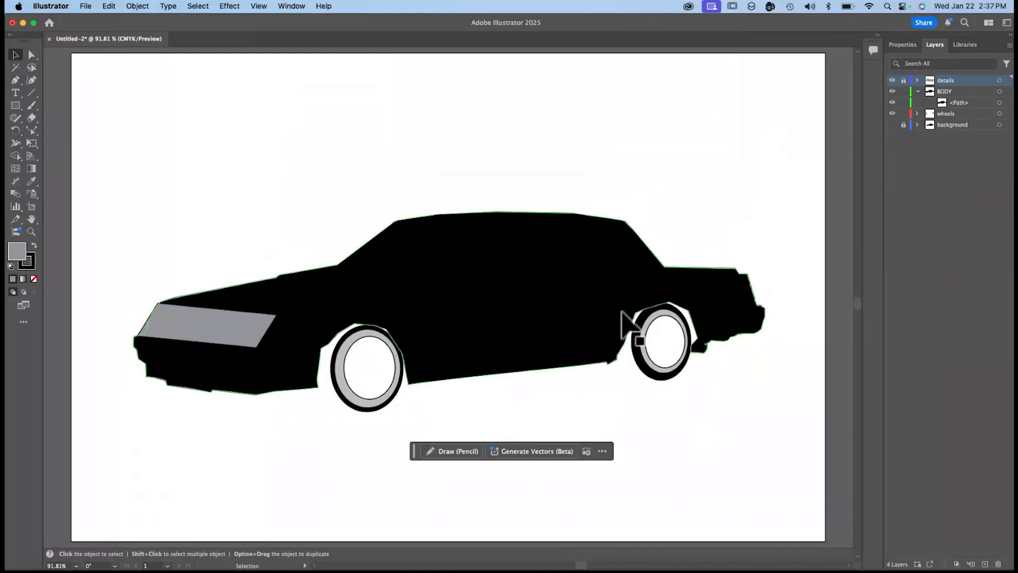
{"action": "left_click", "coordinate": [893, 125]}
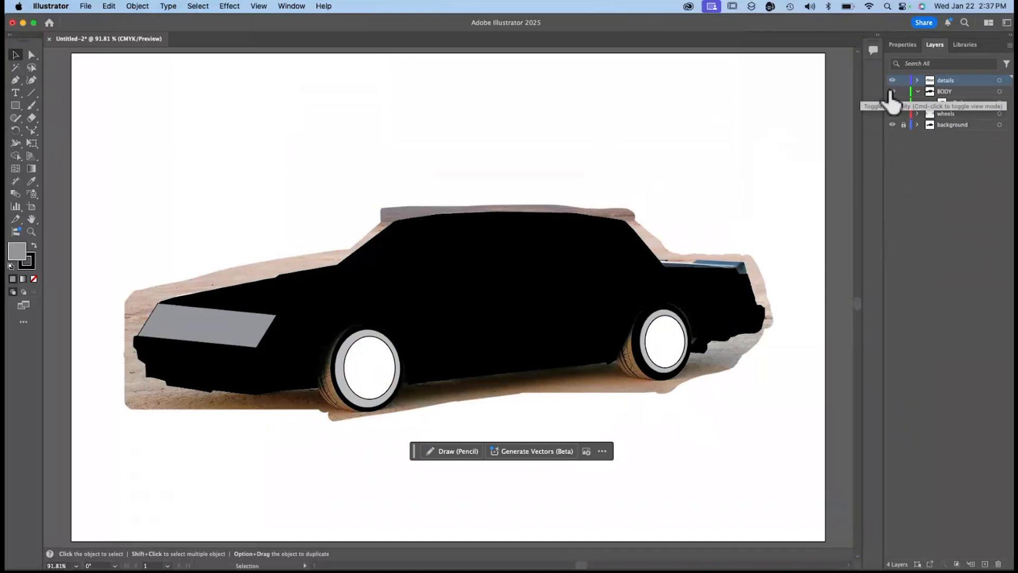
{"action": "left_click", "coordinate": [918, 80]}
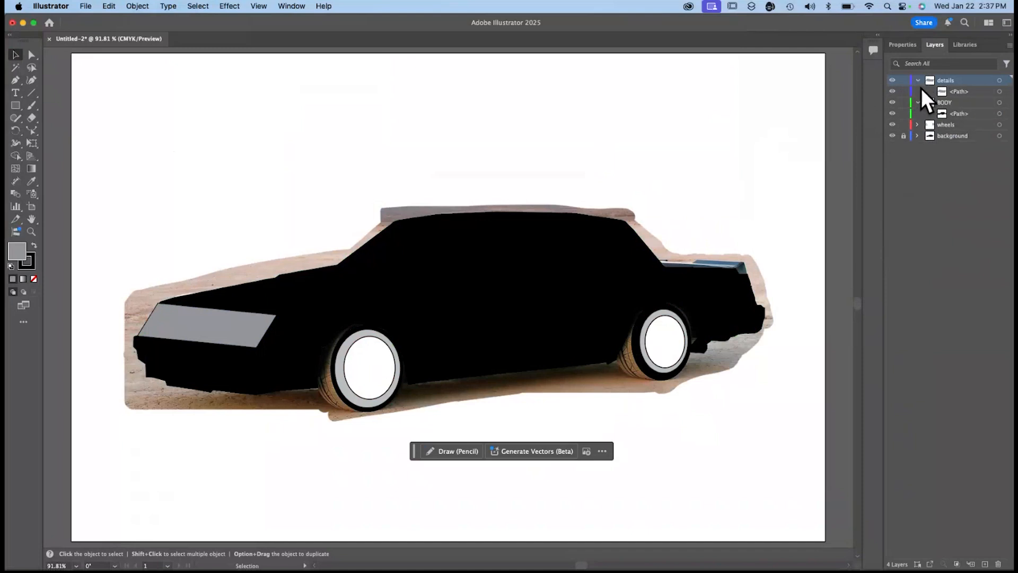
{"action": "left_click", "coordinate": [893, 102]}
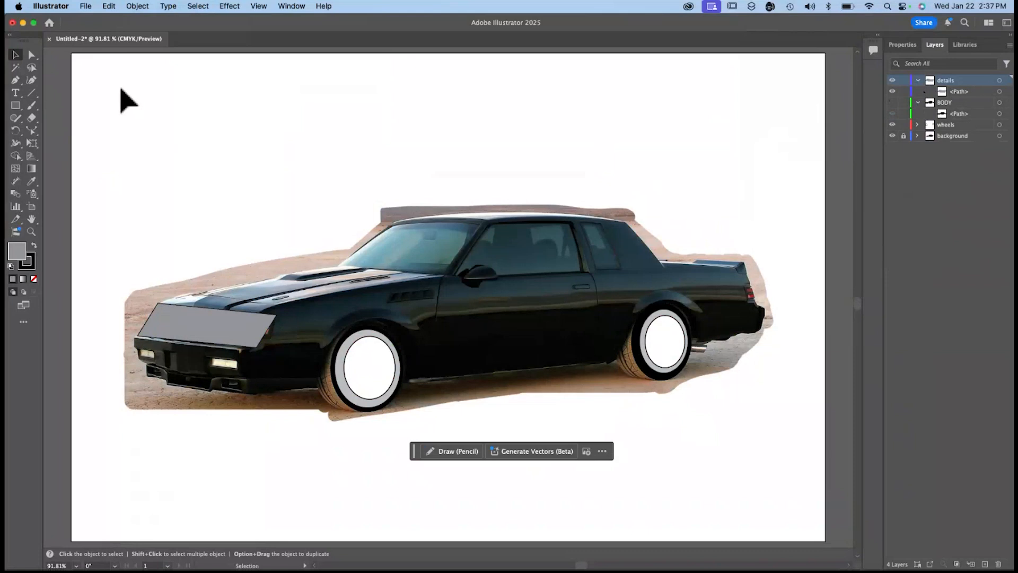
Trace the windshield as a closed gray-filled shape on the details layer with the Curvature tool.
{"action": "left_click", "coordinate": [31, 79]}
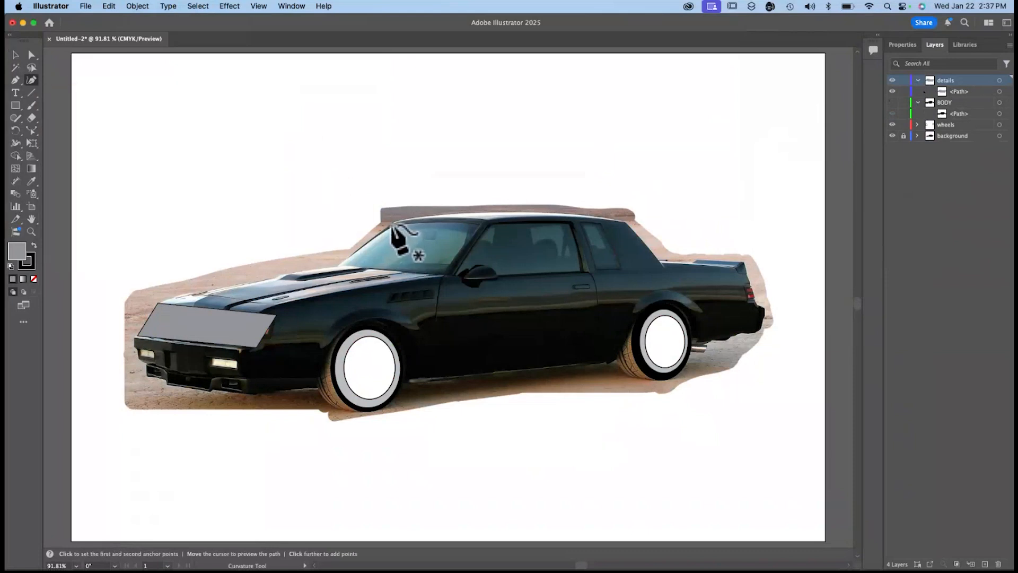
{"action": "left_click", "coordinate": [393, 224]}
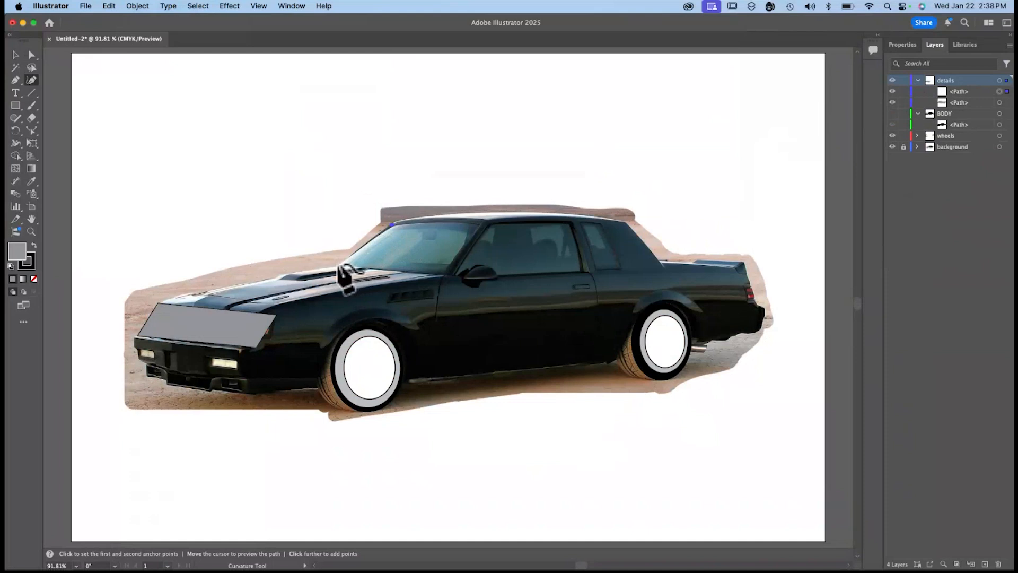
{"action": "left_click", "coordinate": [339, 264]}
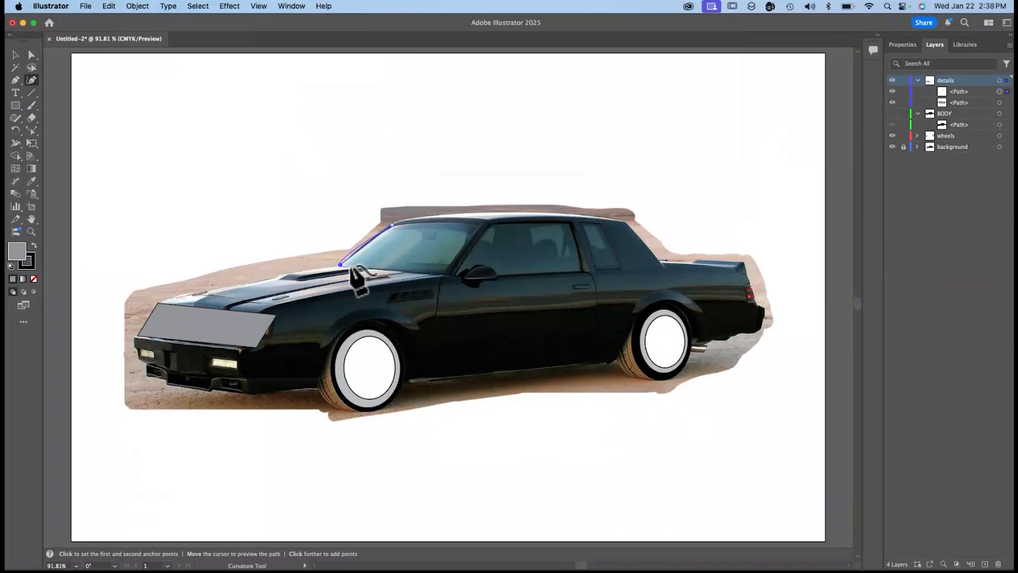
{"action": "left_click", "coordinate": [349, 264]}
{"action": "left_click", "coordinate": [361, 266]}
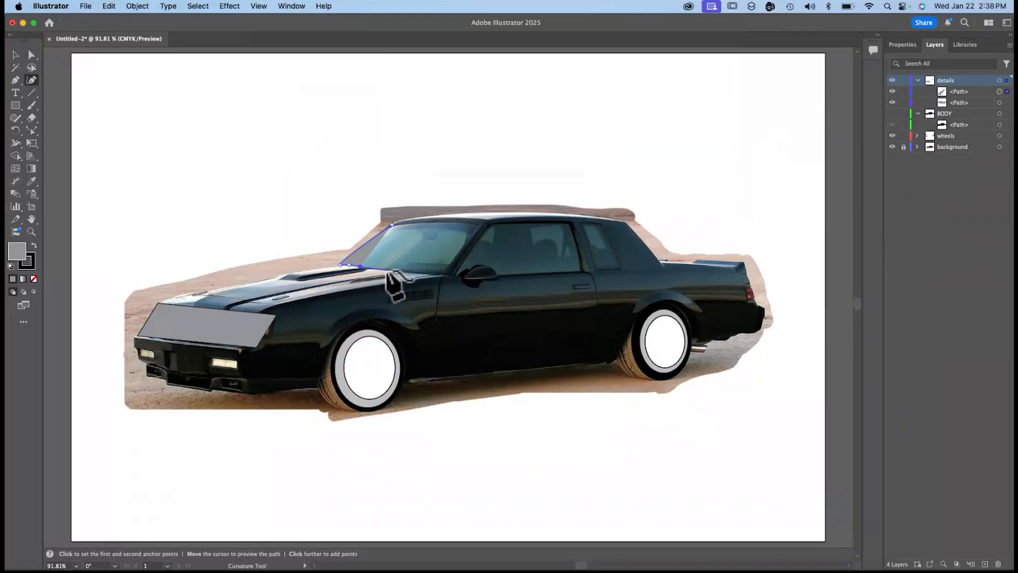
{"action": "left_click", "coordinate": [386, 271]}
{"action": "left_click", "coordinate": [414, 273]}
{"action": "left_click", "coordinate": [433, 274]}
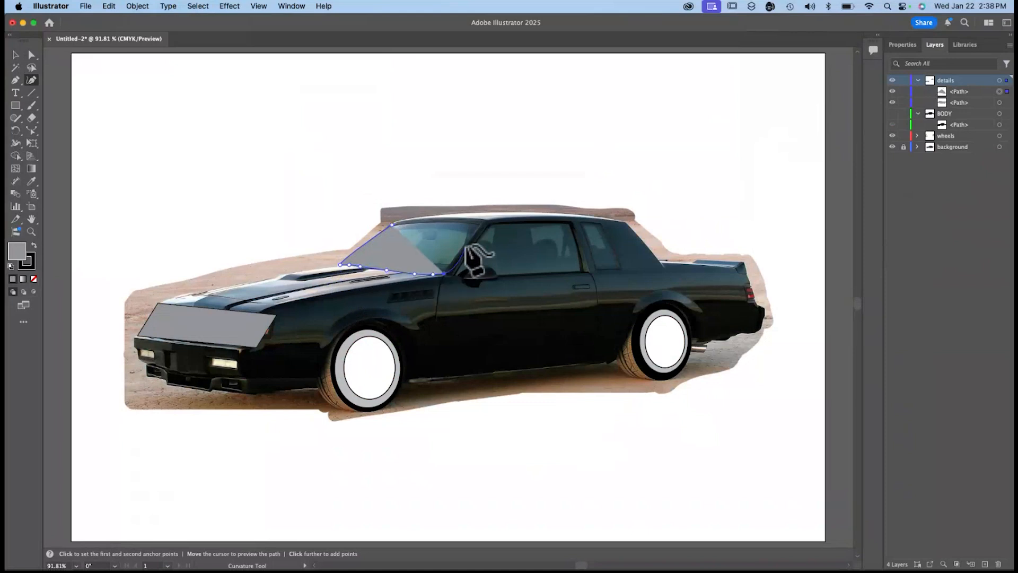
{"action": "left_click", "coordinate": [482, 224]}
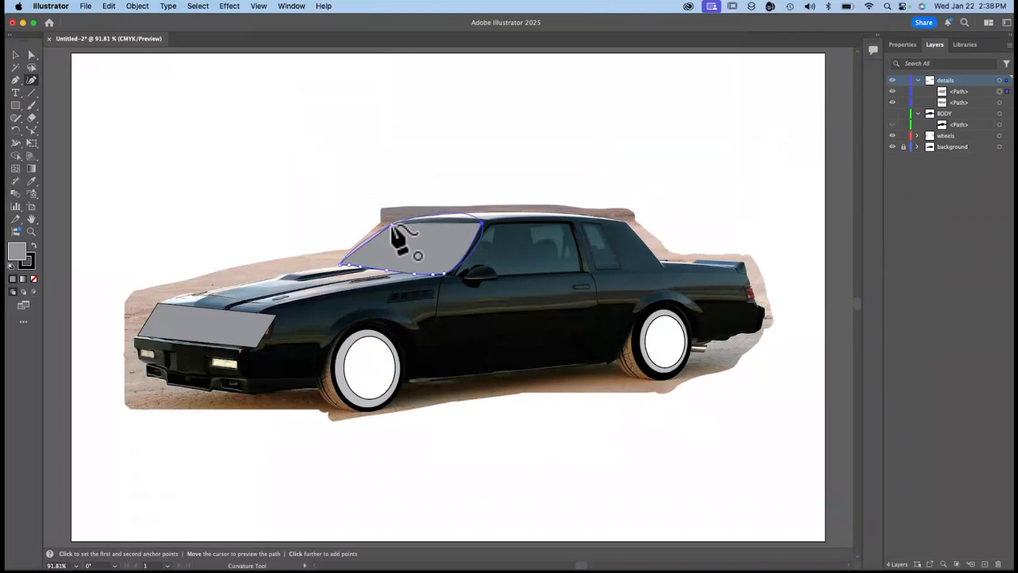
{"action": "left_click", "coordinate": [392, 225]}
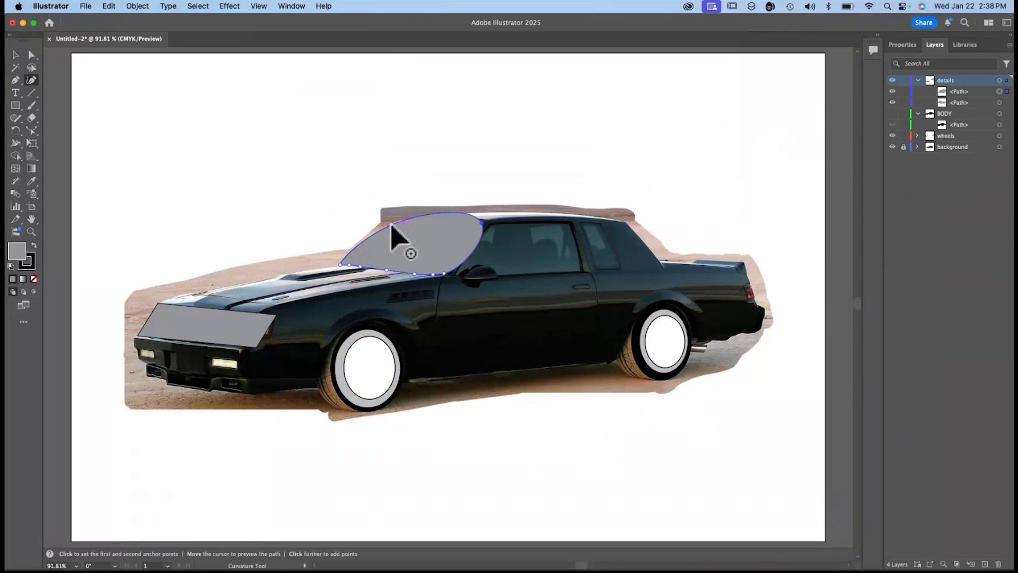
Adjust the direction handles at the windshield shape's upper and lower rear corners so its rear edge runs straight along the pillar.
{"action": "key", "text": "super+equal"}
{"action": "key", "text": "super+equal"}
{"action": "key", "text": "super+equal"}
{"action": "key", "text": "super+equal"}
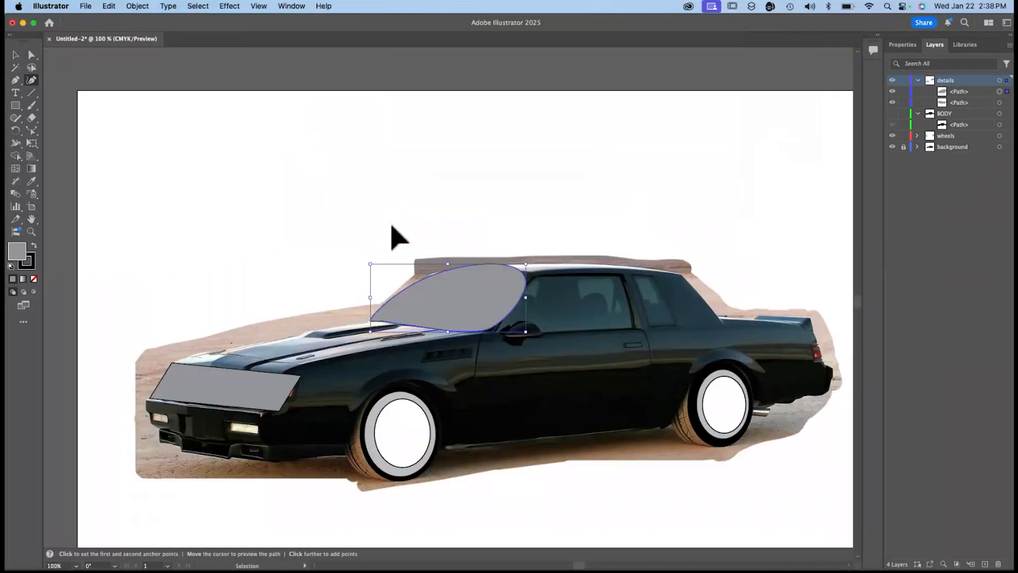
{"action": "scroll", "coordinate": [398, 238], "scroll_direction": "right", "scroll_amount": 3}
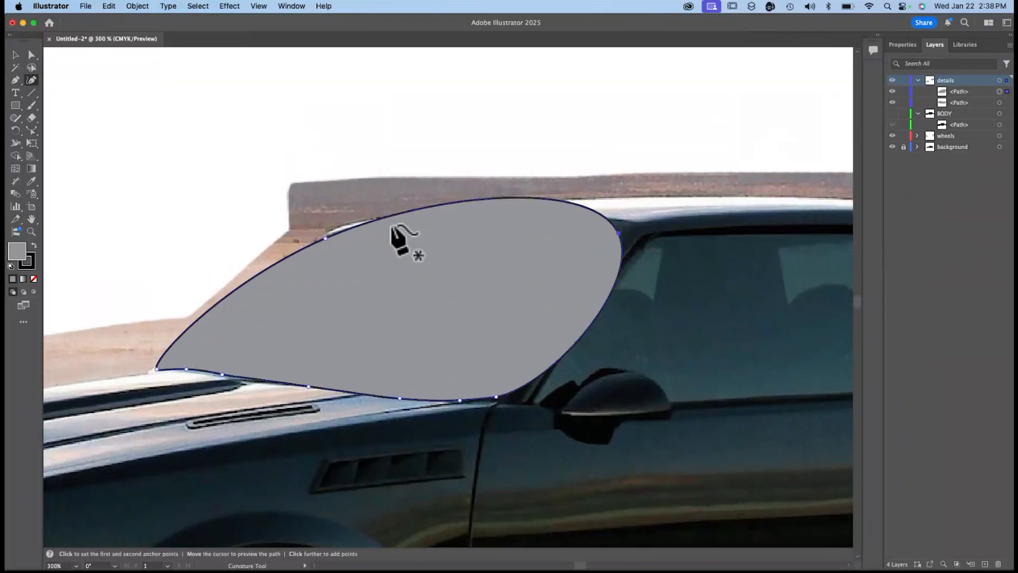
{"action": "left_click", "coordinate": [30, 53]}
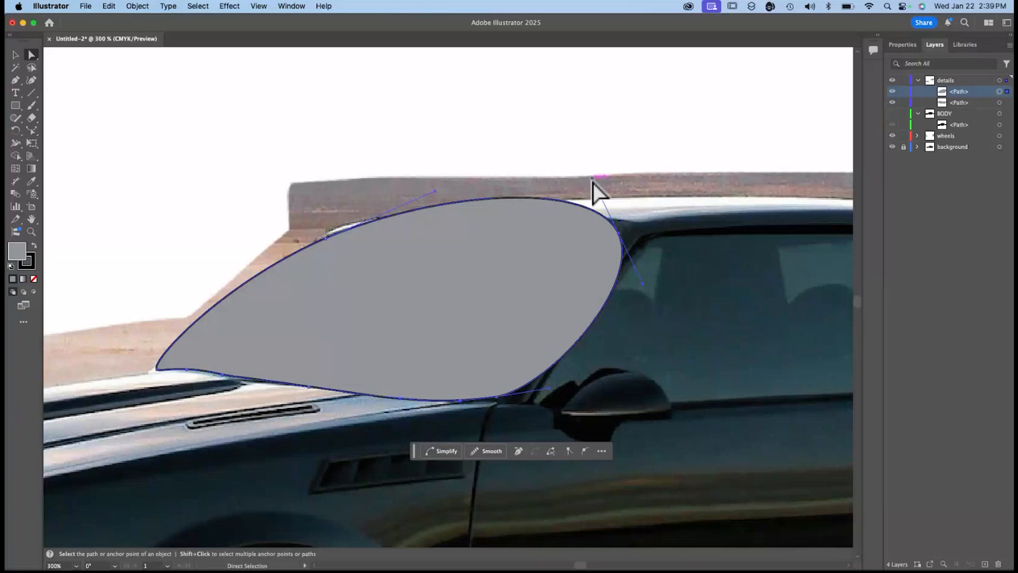
{"action": "left_click_drag", "start_coordinate": [592, 178], "coordinate": [617, 237]}
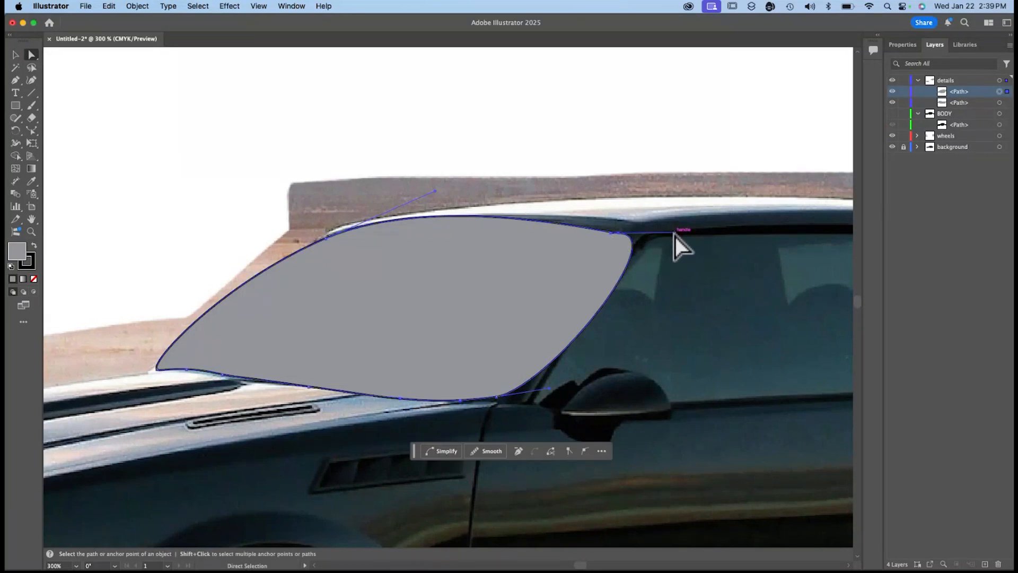
{"action": "left_click_drag", "start_coordinate": [675, 236], "coordinate": [612, 251]}
{"action": "left_click", "coordinate": [527, 394]}
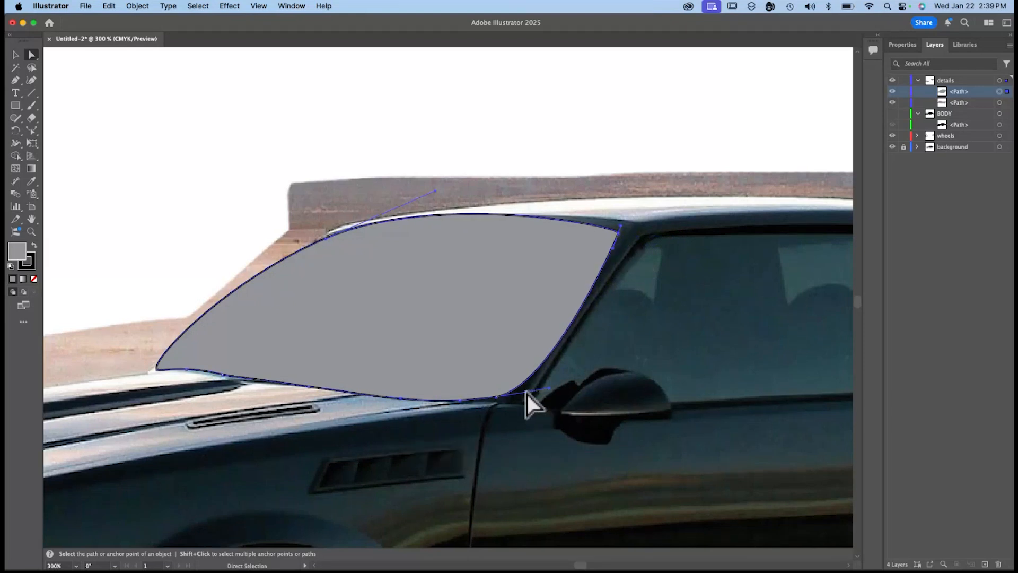
{"action": "left_click", "coordinate": [496, 397]}
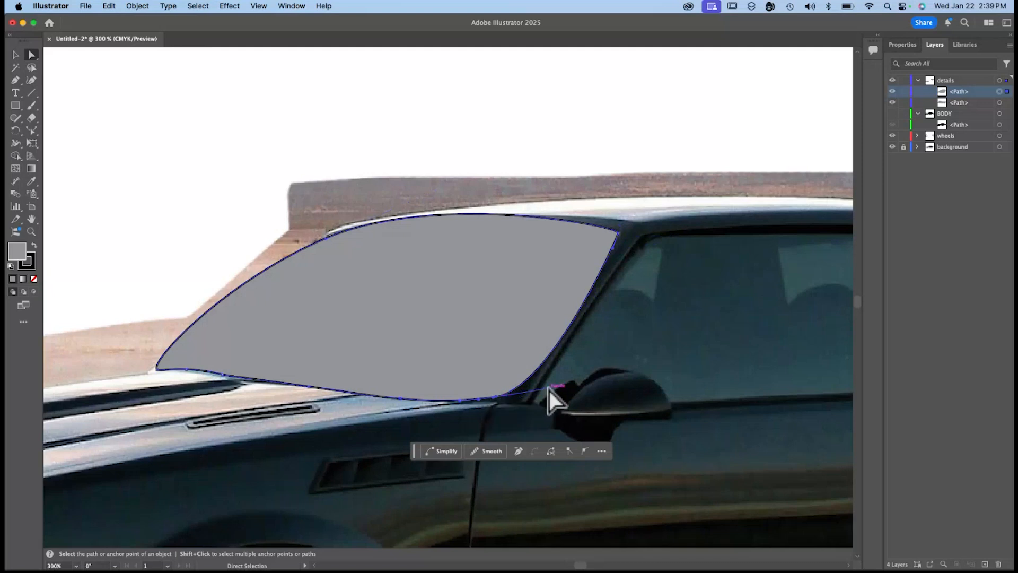
{"action": "left_click_drag", "start_coordinate": [550, 390], "coordinate": [505, 403]}
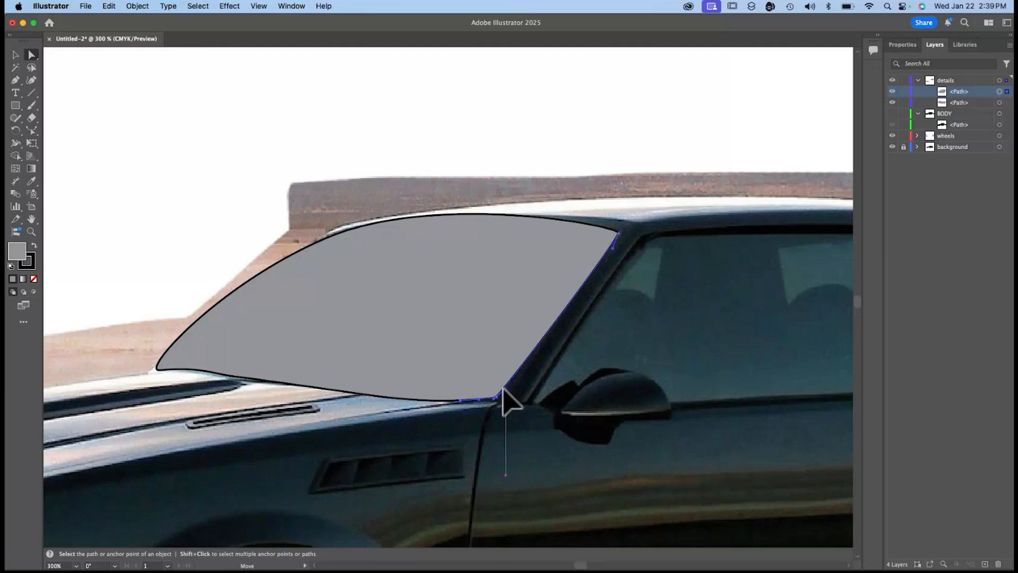
Flatten the windshield shape's roof edge and straighten its front edge by adjusting the handles at the upper front corner.
{"action": "left_click", "coordinate": [365, 247]}
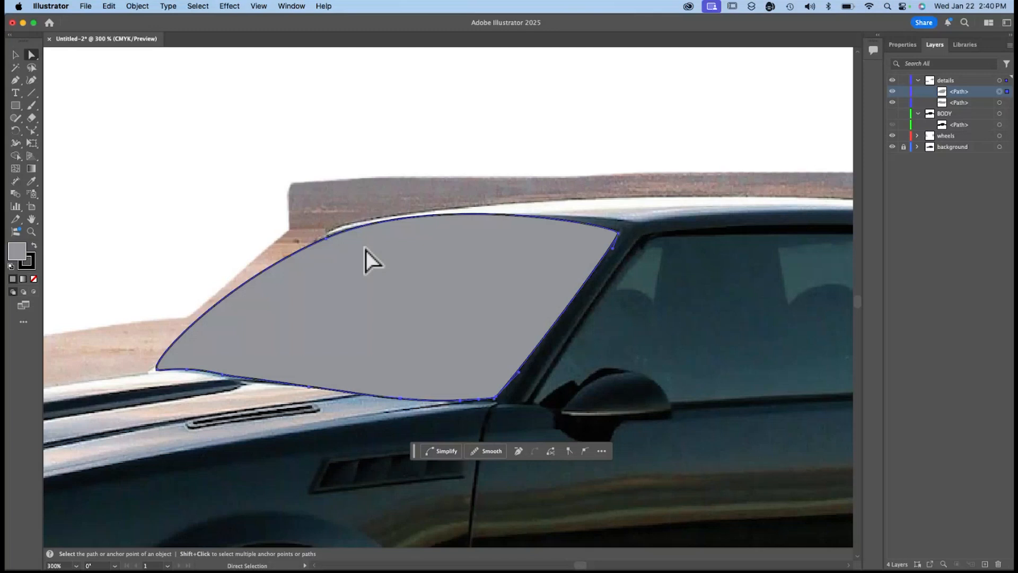
{"action": "left_click", "coordinate": [326, 240]}
{"action": "left_click_drag", "start_coordinate": [435, 192], "coordinate": [334, 236]}
{"action": "left_click", "coordinate": [233, 298]}
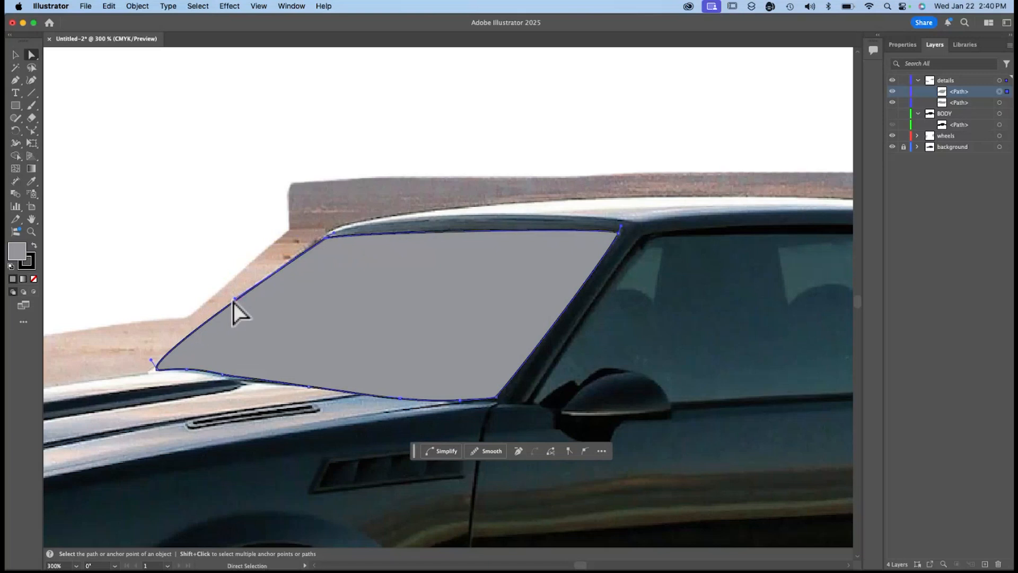
{"action": "left_click", "coordinate": [207, 297]}
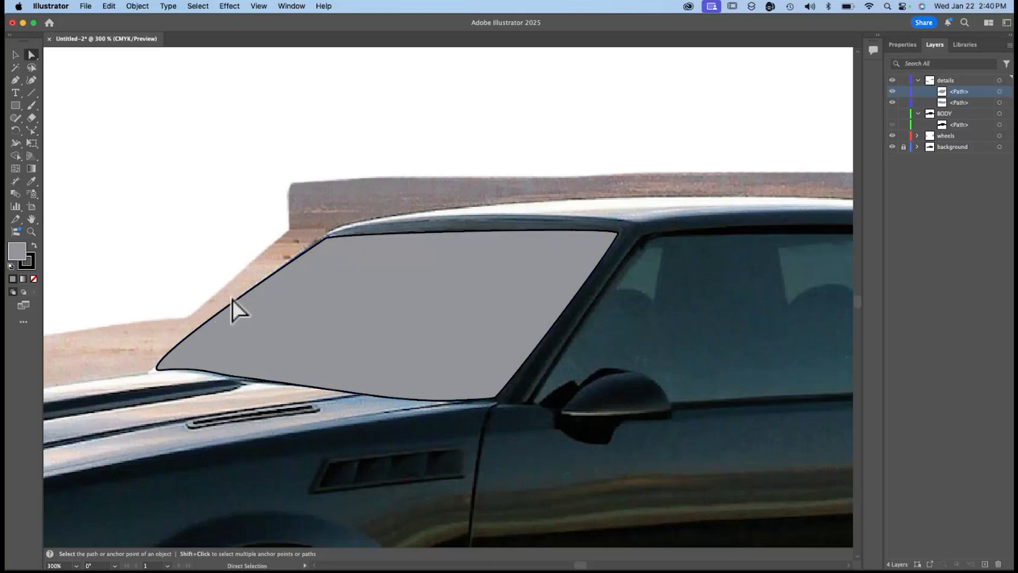
{"action": "left_click", "coordinate": [326, 240]}
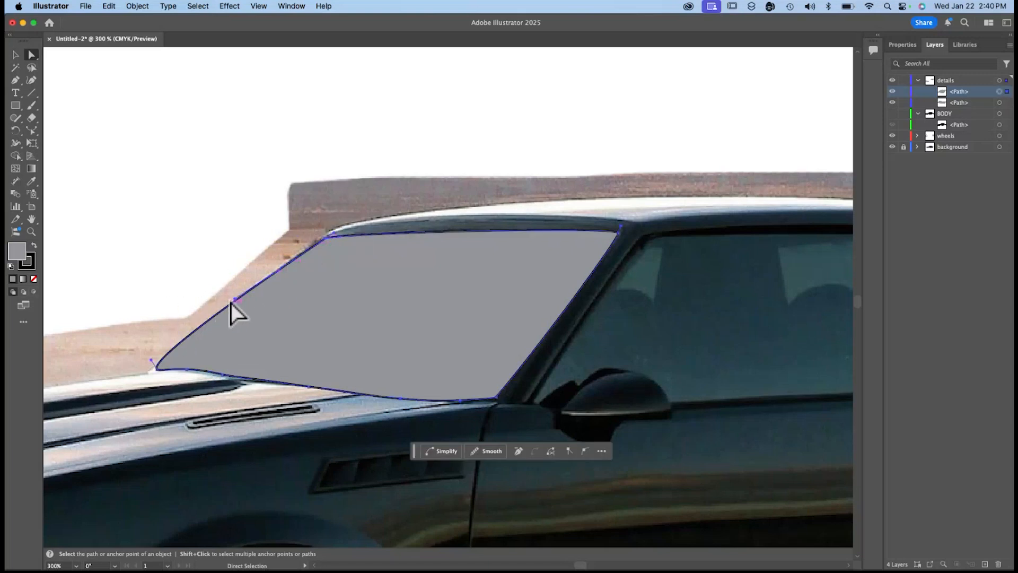
{"action": "left_click_drag", "start_coordinate": [234, 299], "coordinate": [281, 275]}
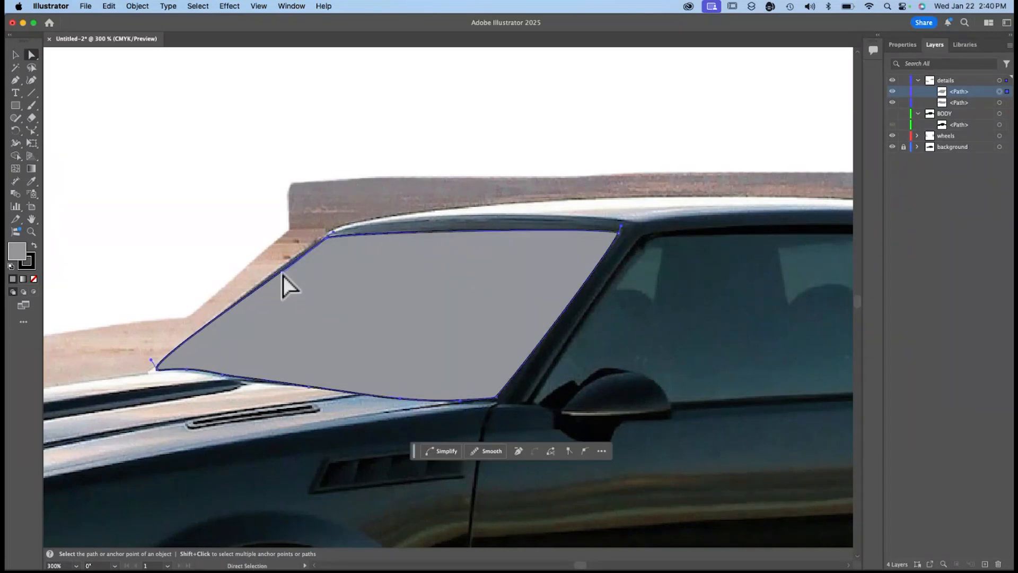
Trace the driver's side window as a closed gray-filled shape on the details layer with the Curvature tool.
{"action": "scroll", "coordinate": [712, 298], "scroll_direction": "right", "scroll_amount": 5}
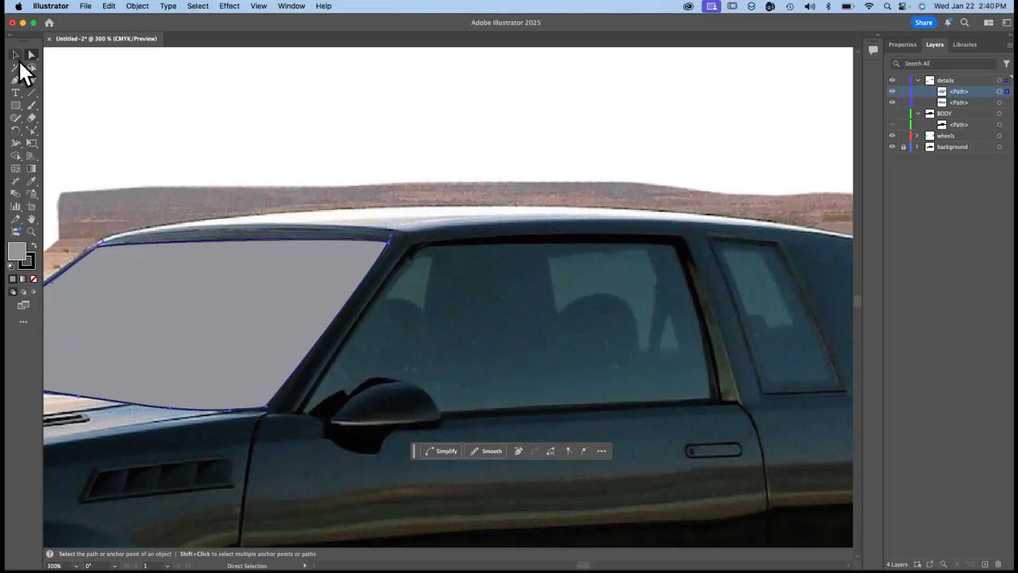
{"action": "scroll", "coordinate": [145, 182], "scroll_direction": "right", "scroll_amount": 1}
{"action": "scroll", "coordinate": [145, 181], "scroll_direction": "down", "scroll_amount": 1}
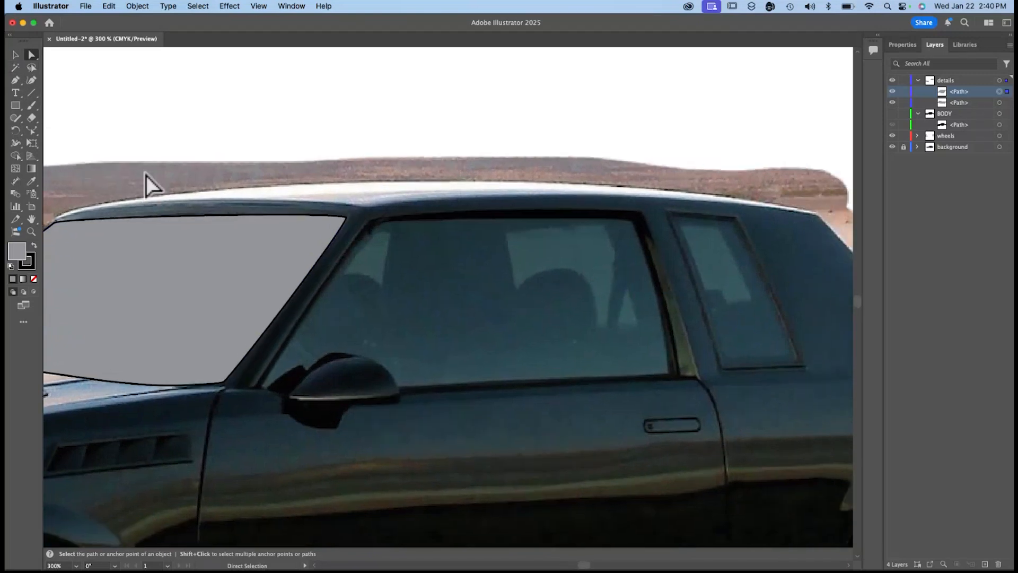
{"action": "left_click", "coordinate": [31, 81]}
{"action": "left_click", "coordinate": [369, 218]}
{"action": "left_click", "coordinate": [633, 214]}
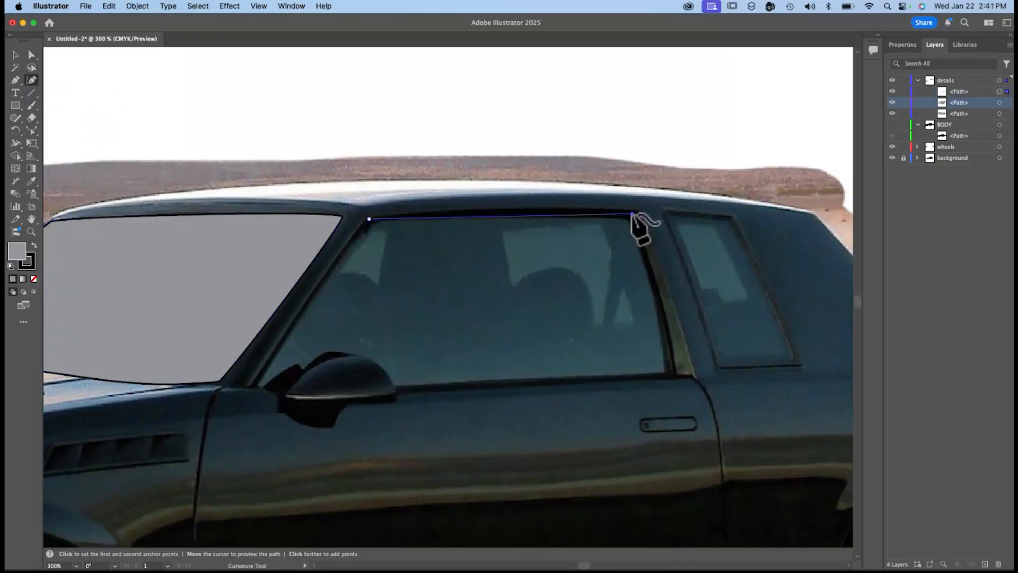
{"action": "mouse_move", "coordinate": [632, 214]}
{"action": "left_mouse_down"}
{"action": "mouse_move", "coordinate": [639, 221]}
{"action": "mouse_move", "coordinate": [636, 212]}
{"action": "left_mouse_up"}
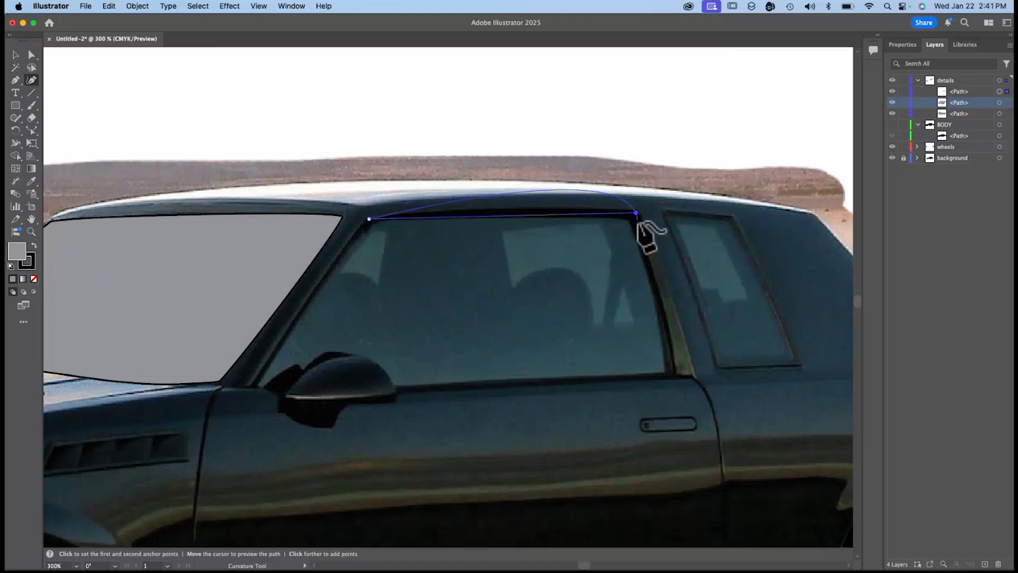
{"action": "left_click", "coordinate": [640, 222]}
{"action": "left_click", "coordinate": [675, 373]}
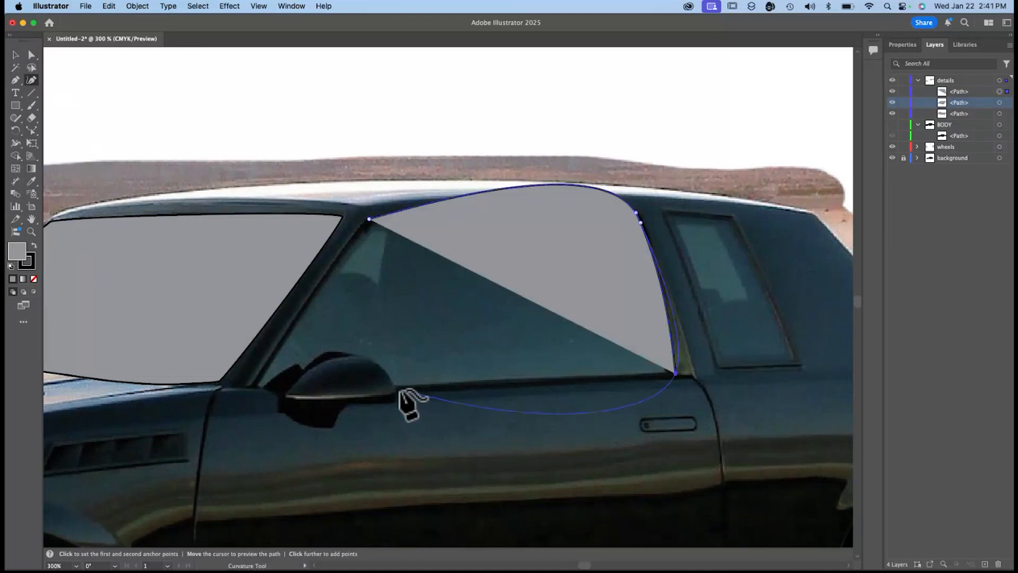
{"action": "left_click", "coordinate": [255, 385]}
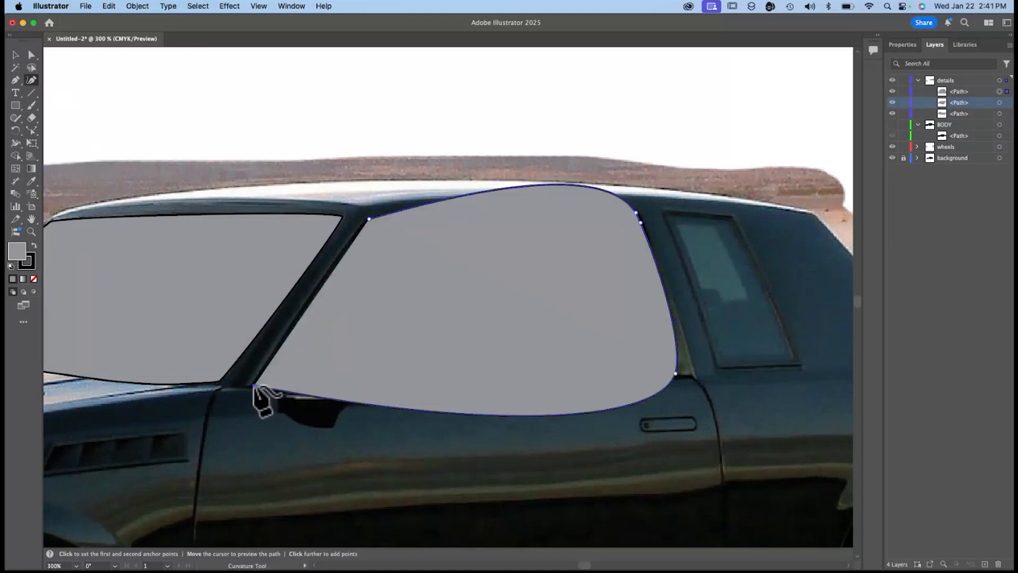
{"action": "left_click", "coordinate": [369, 219]}
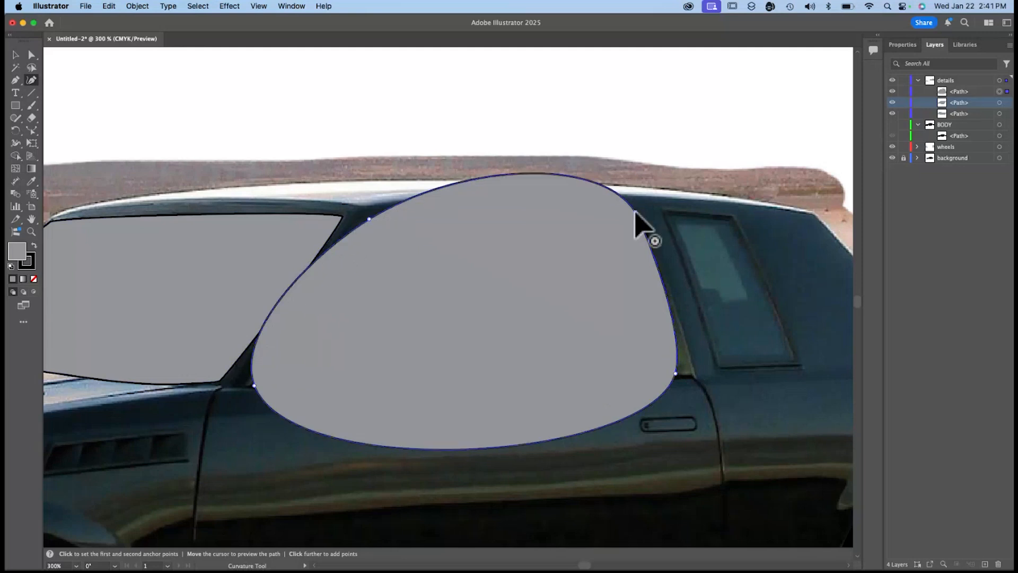
Adjust the side window's anchor handles to straighten its top edge and the slanted front edge along the pillar.
{"action": "left_click", "coordinate": [635, 212]}
{"action": "left_click", "coordinate": [32, 55]}
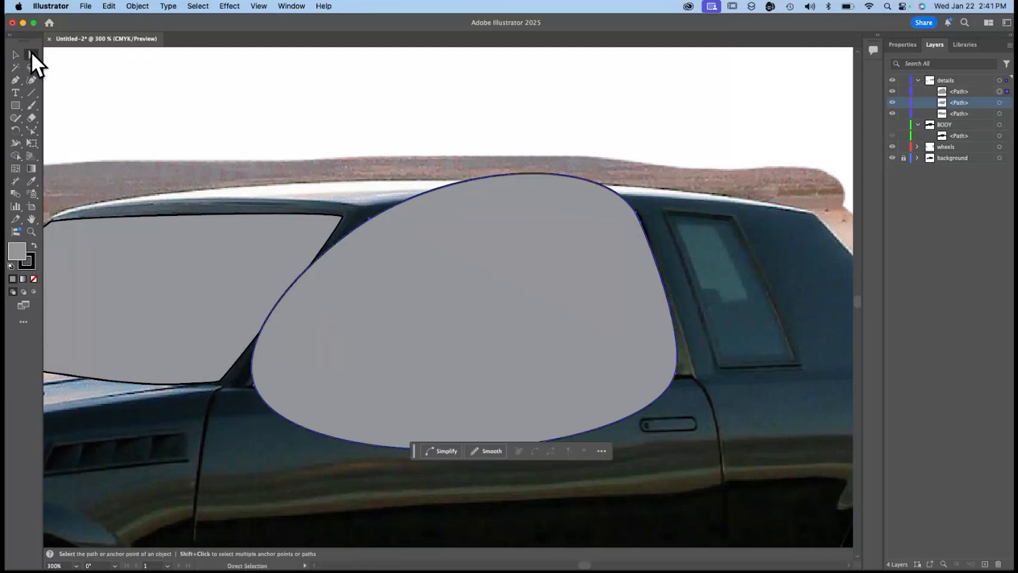
{"action": "left_click", "coordinate": [636, 212]}
{"action": "left_click_drag", "start_coordinate": [603, 157], "coordinate": [605, 214]}
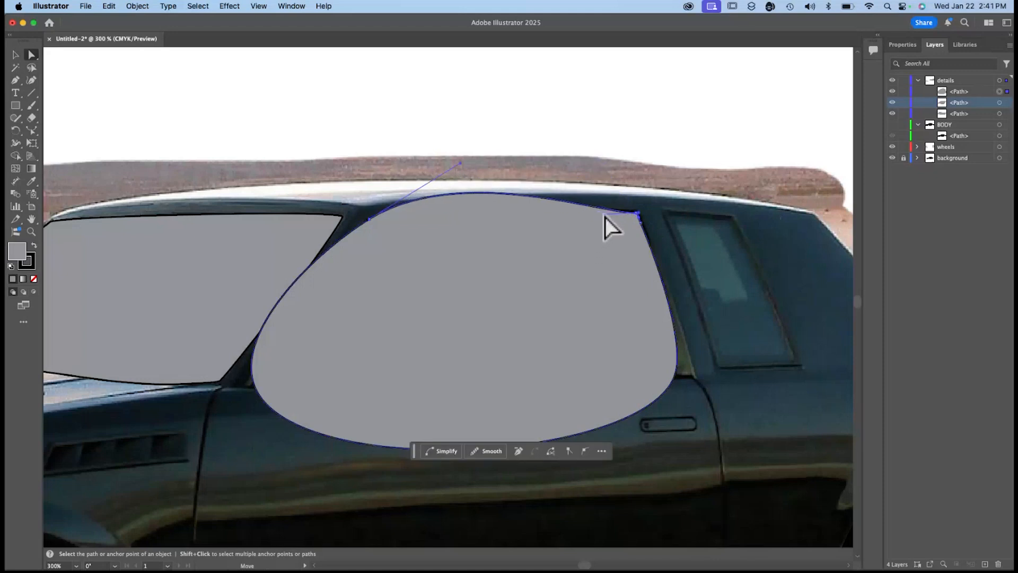
{"action": "left_click_drag", "start_coordinate": [461, 162], "coordinate": [378, 221]}
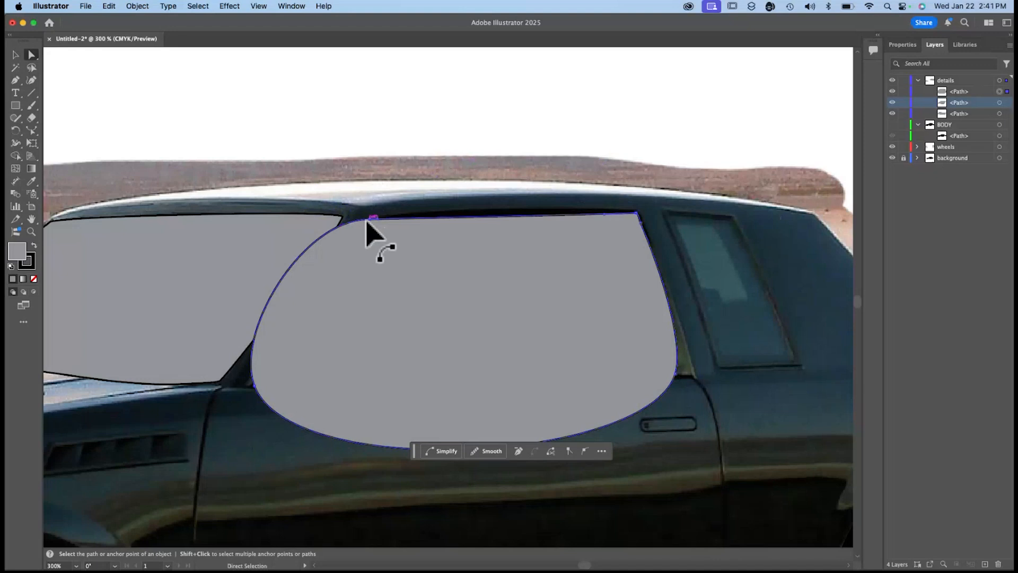
{"action": "left_click", "coordinate": [366, 221]}
{"action": "left_click_drag", "start_coordinate": [300, 222], "coordinate": [360, 232]}
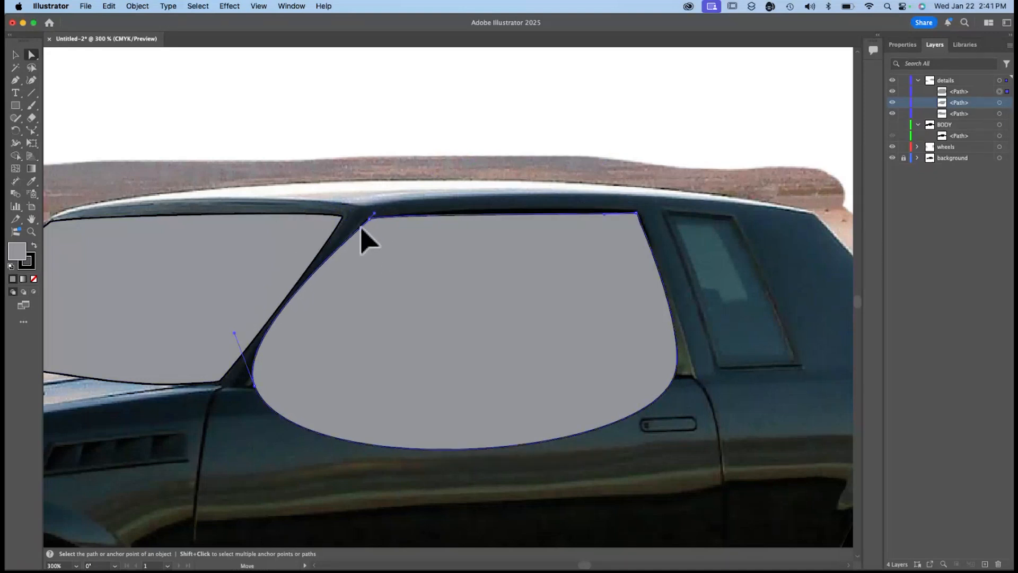
{"action": "left_click_drag", "start_coordinate": [234, 333], "coordinate": [280, 350]}
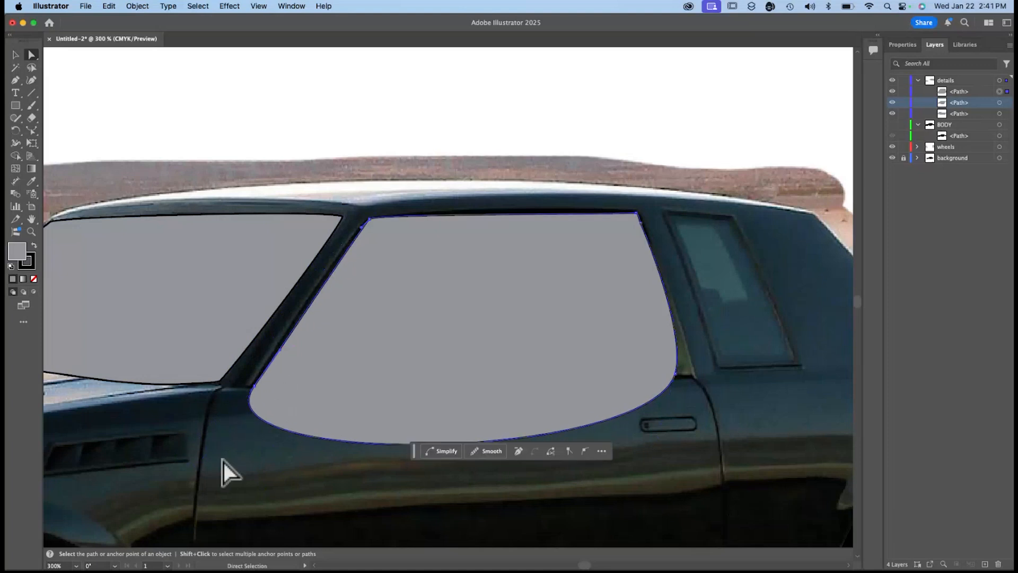
Pull in the handles at the side window's lower corners to straighten its bottom edge along the door line, and deselect it.
{"action": "left_click", "coordinate": [256, 391]}
{"action": "left_click", "coordinate": [208, 459]}
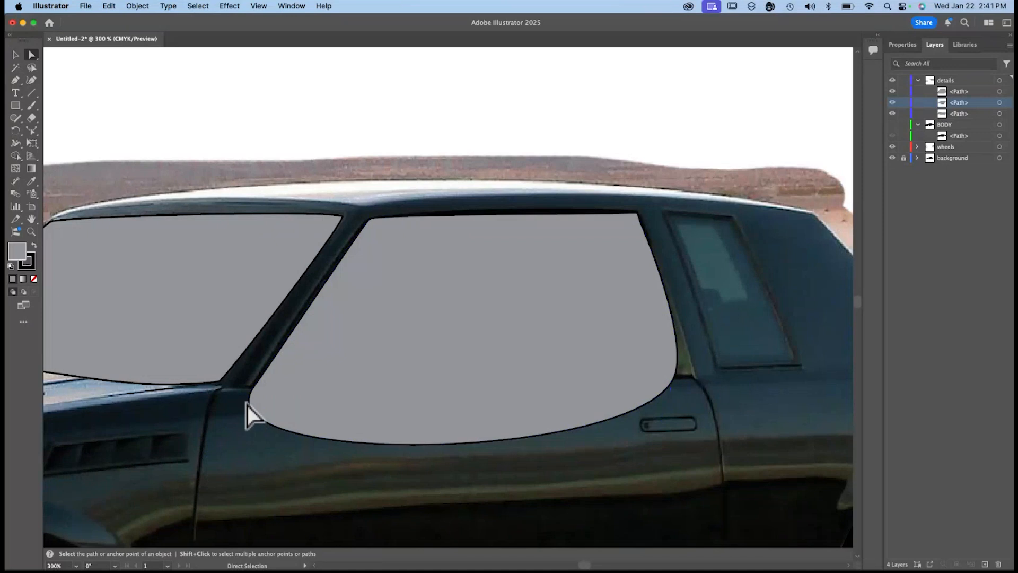
{"action": "left_click", "coordinate": [252, 395]}
{"action": "left_click_drag", "start_coordinate": [255, 386], "coordinate": [259, 380]}
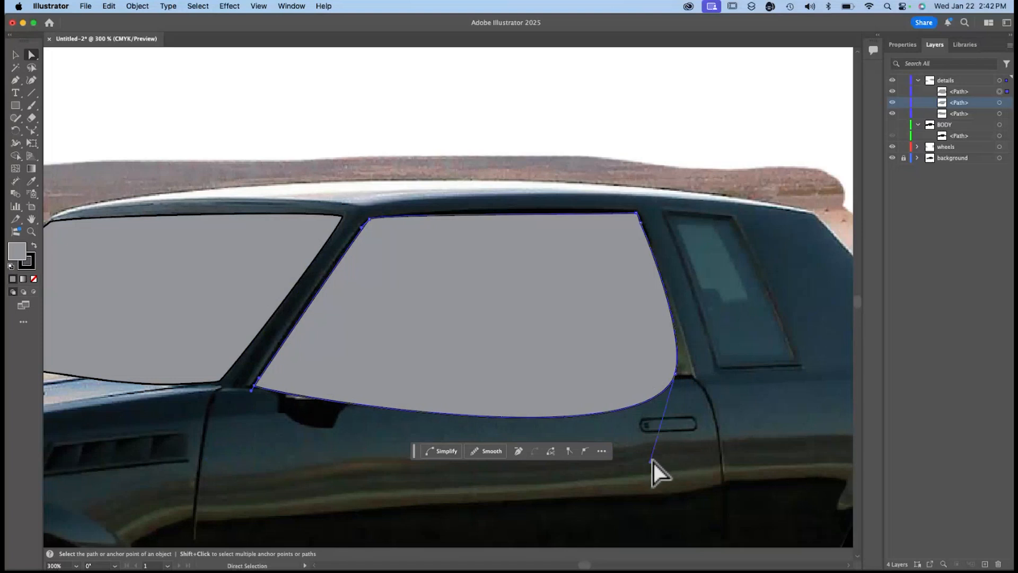
{"action": "left_click_drag", "start_coordinate": [651, 461], "coordinate": [675, 335]}
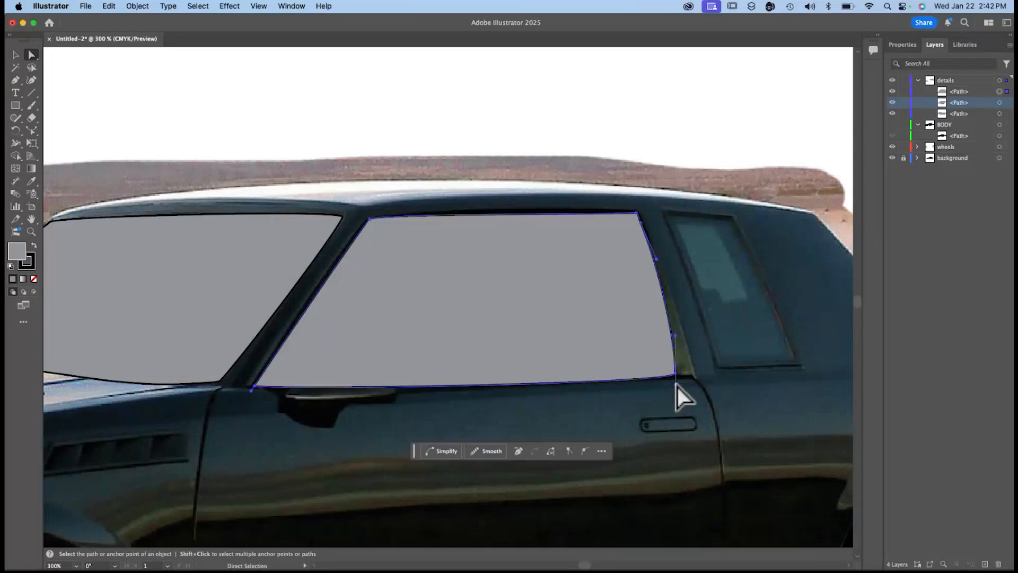
{"action": "left_click", "coordinate": [684, 221]}
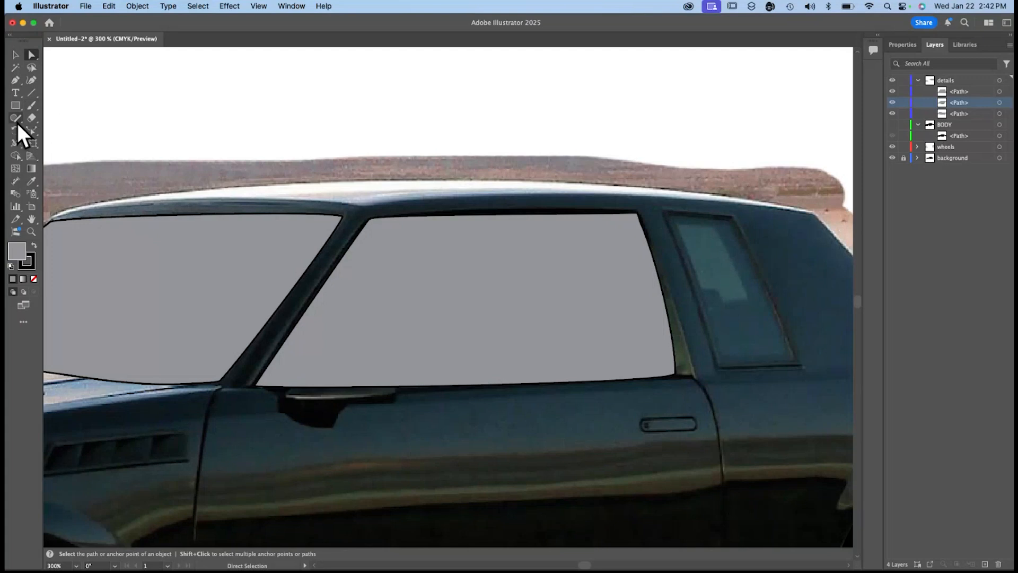
Draw the rear quarter window as a closed four-corner gray shape with the Pen tool.
{"action": "left_click", "coordinate": [15, 80]}
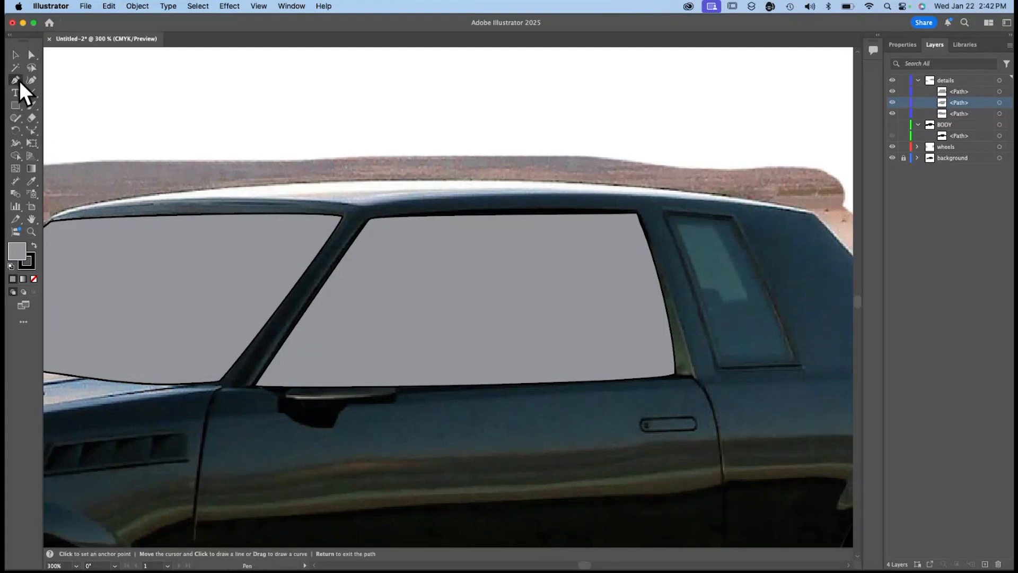
{"action": "left_click", "coordinate": [667, 215]}
{"action": "left_click", "coordinate": [729, 218]}
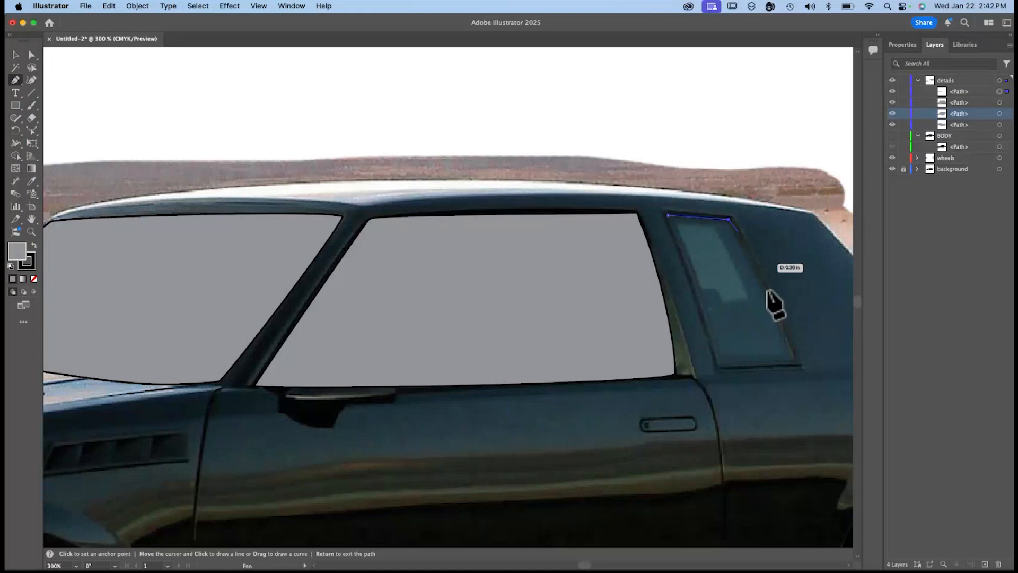
{"action": "left_click", "coordinate": [796, 363]}
{"action": "left_click", "coordinate": [716, 367]}
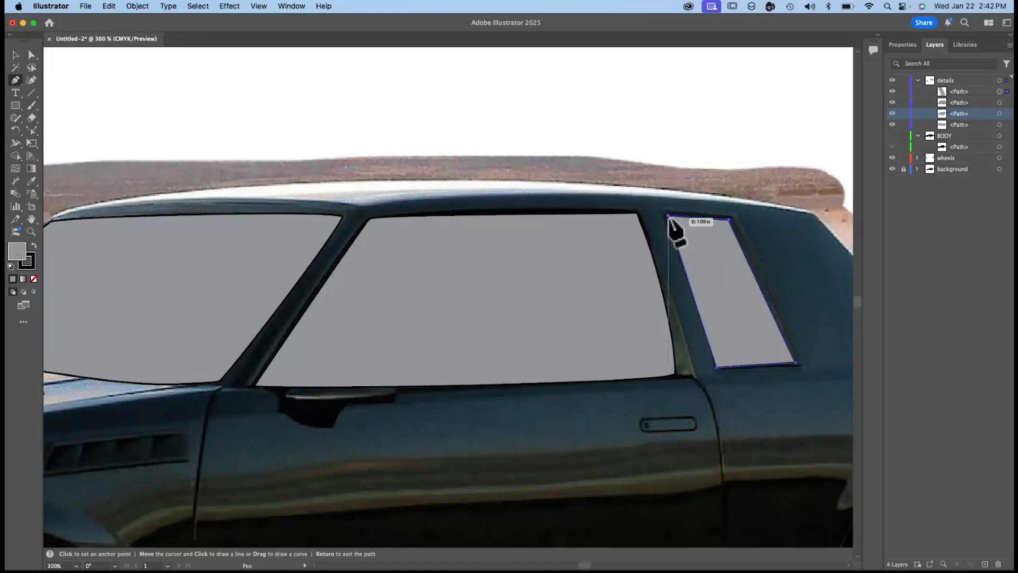
{"action": "left_click", "coordinate": [670, 217]}
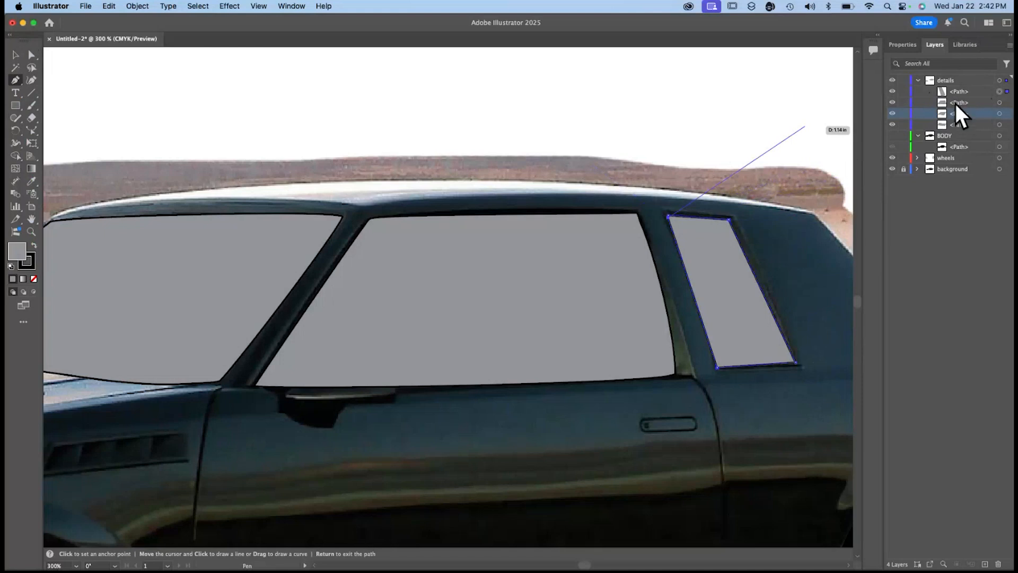
Rename the windshield path as windshield and the front-end path as grill, and name the two side-window paths for driver and passenger.
{"action": "left_click", "coordinate": [889, 113]}
{"action": "type", "text": "windshield"}
{"action": "double_click", "coordinate": [959, 124]}
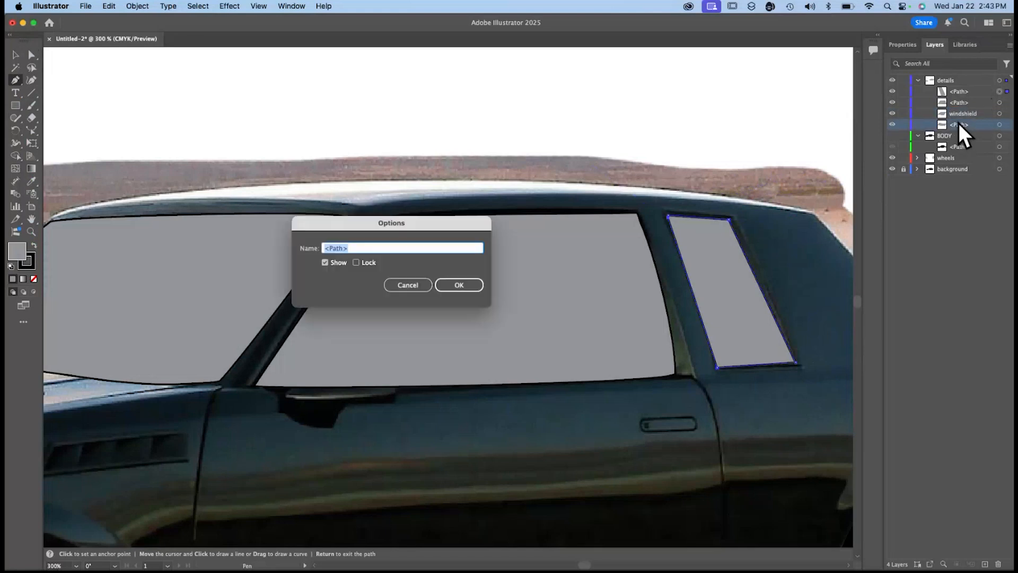
{"action": "type", "text": "grill"}
{"action": "key", "text": "Return"}
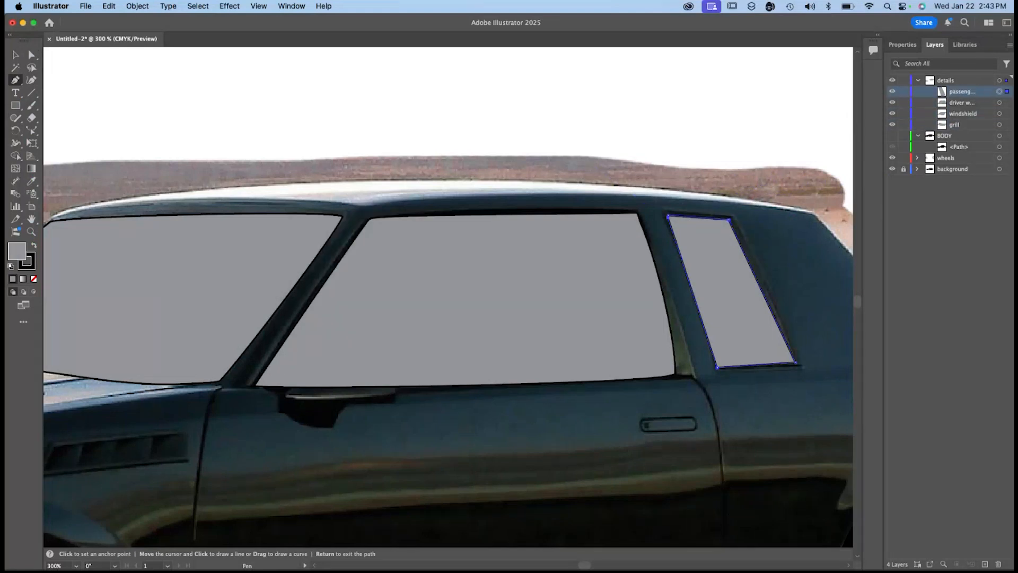
{"action": "left_click", "coordinate": [489, 90]}
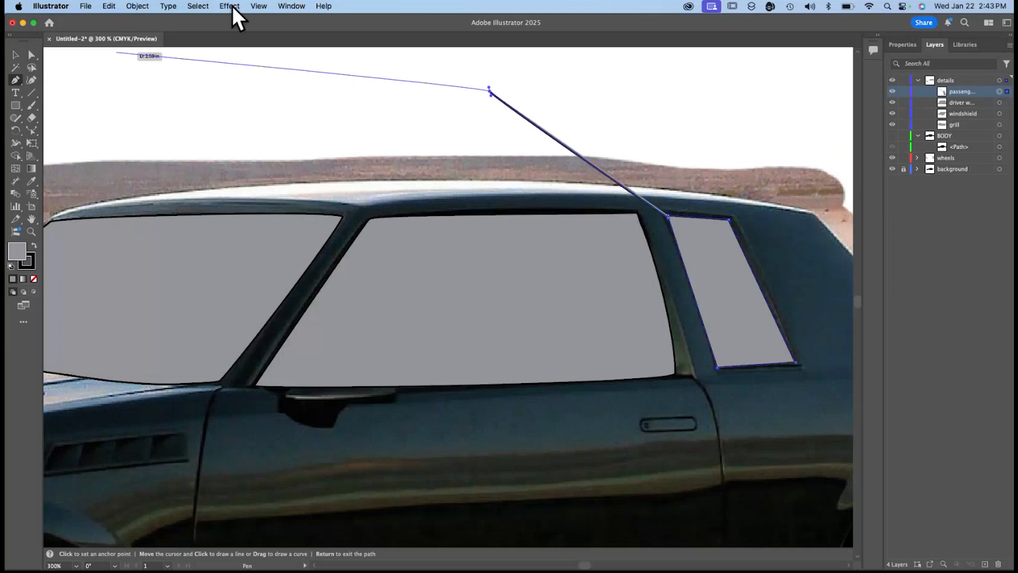
Undo the stray Pen segment running from the rear quarter window's upper front corner to above the roof.
{"action": "left_click", "coordinate": [192, 5]}
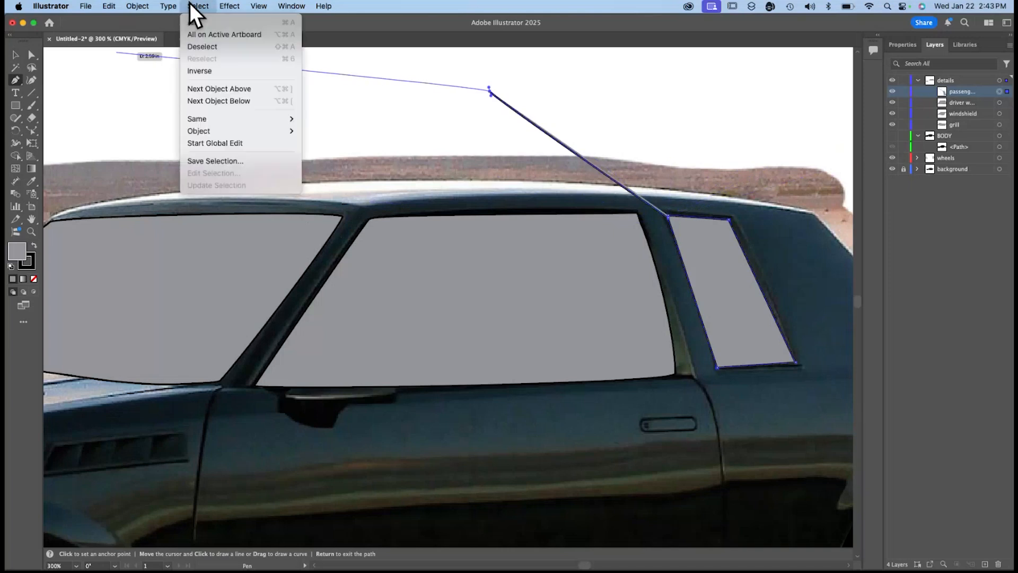
{"action": "left_click", "coordinate": [225, 48]}
{"action": "key", "text": "super+z"}
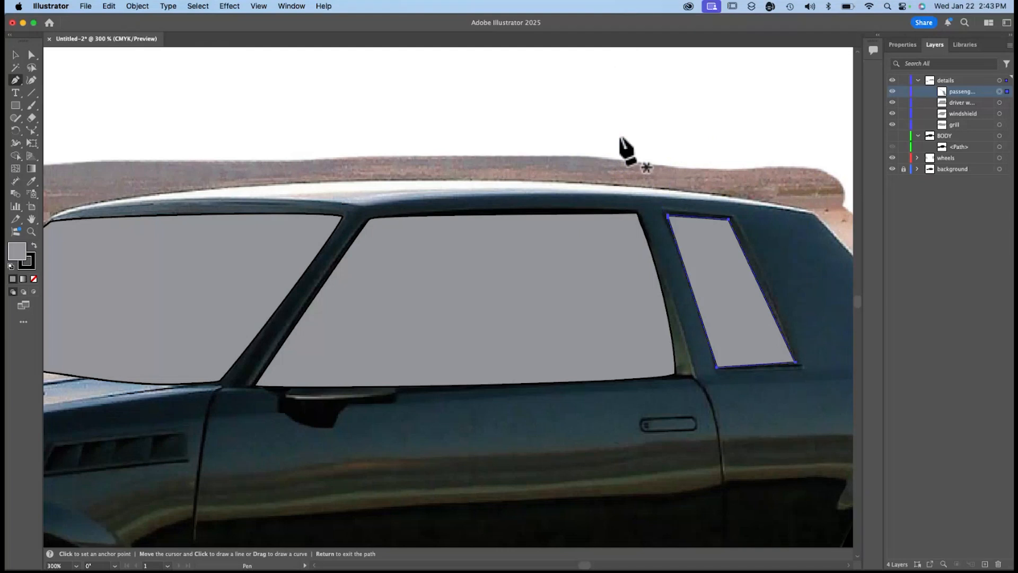
Show the BODY layer and hide the background layer so only the traced car shapes are displayed.
{"action": "key", "text": "super+0"}
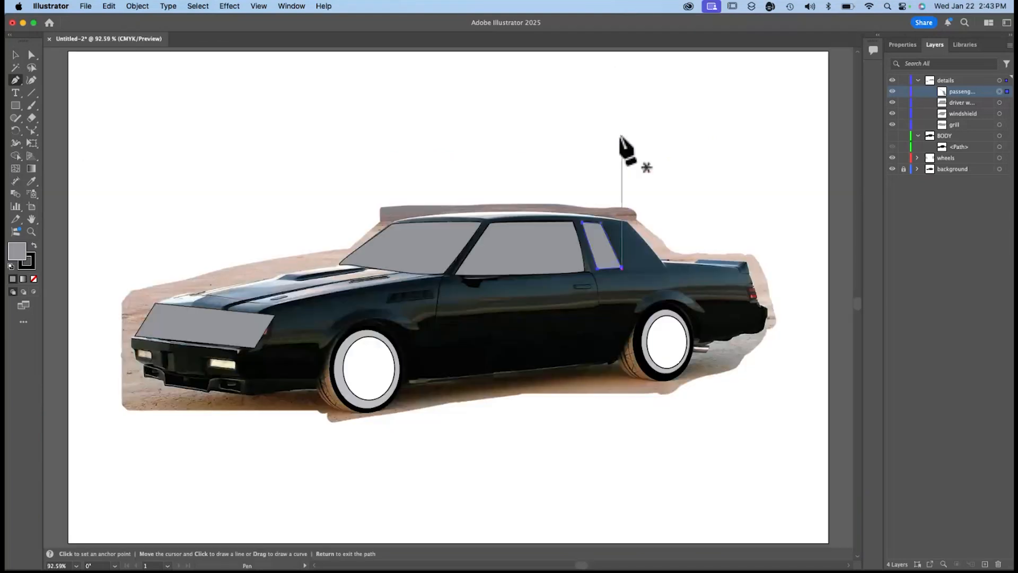
{"action": "left_click", "coordinate": [897, 44]}
{"action": "left_click", "coordinate": [933, 45]}
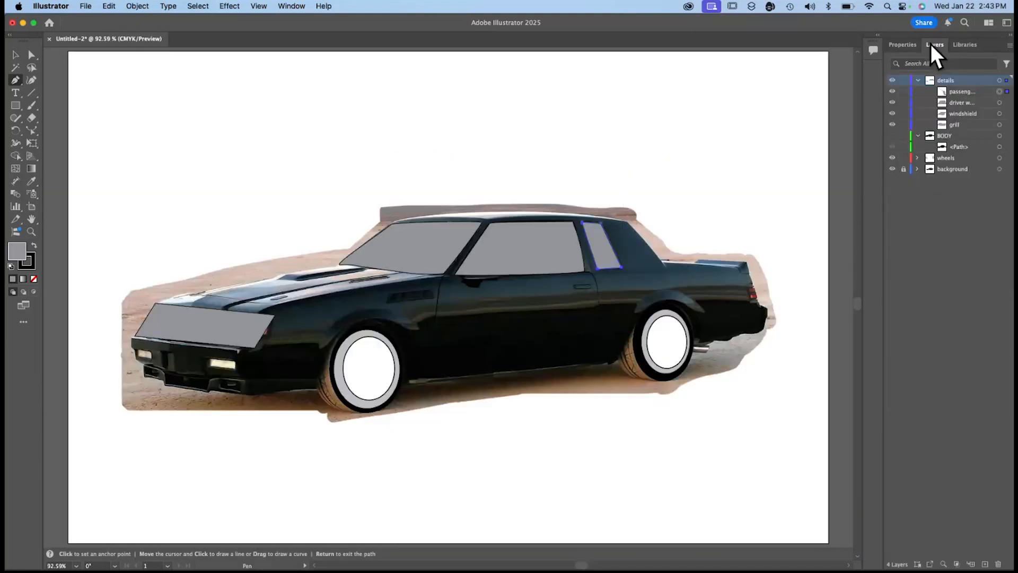
{"action": "left_click", "coordinate": [893, 136]}
{"action": "left_click", "coordinate": [892, 168]}
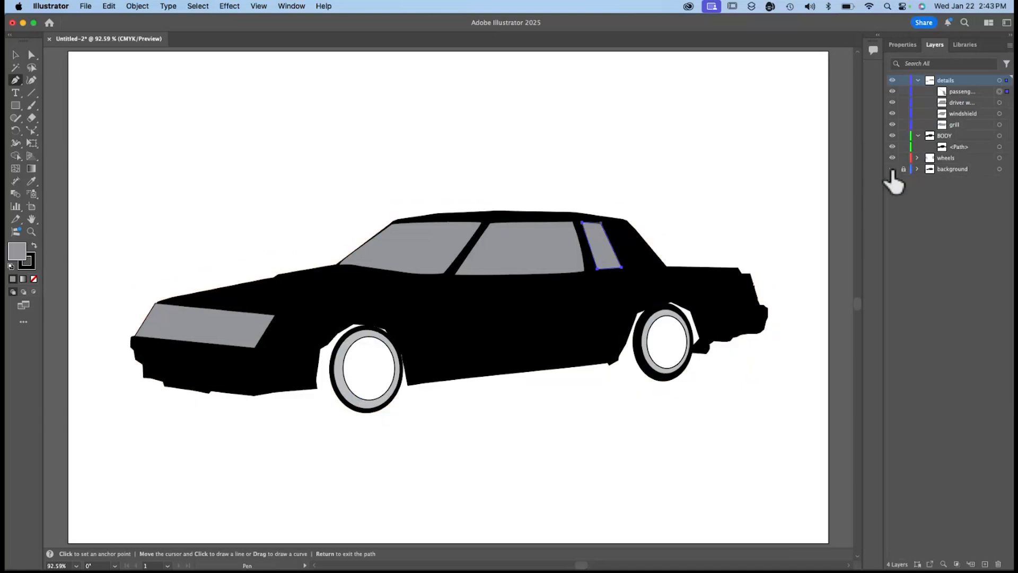
{"action": "left_click", "coordinate": [773, 428]}
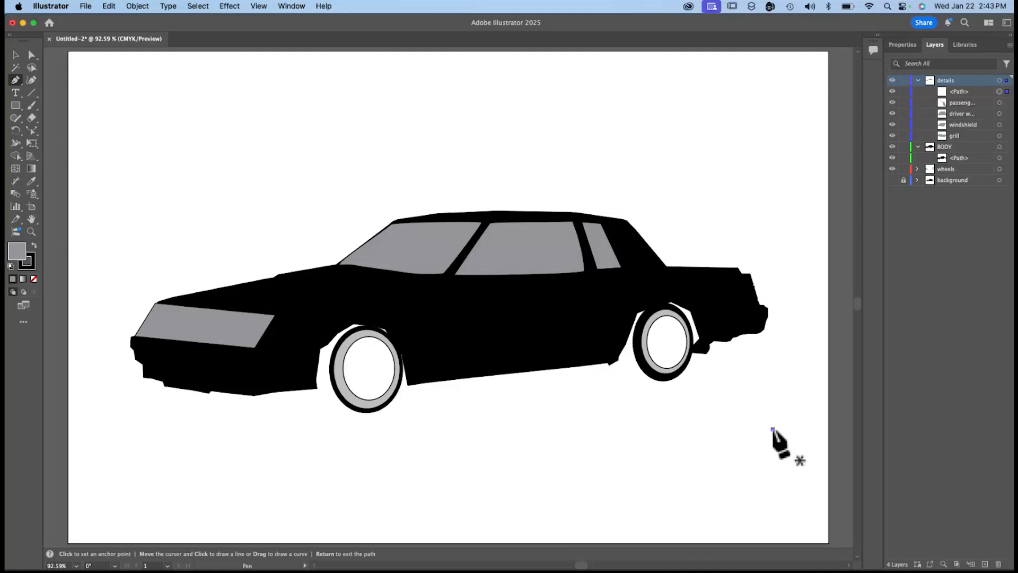
Remove the stray Pen anchor point below the car's rear, show the background photo and hide the BODY layer.
{"action": "left_click", "coordinate": [773, 430]}
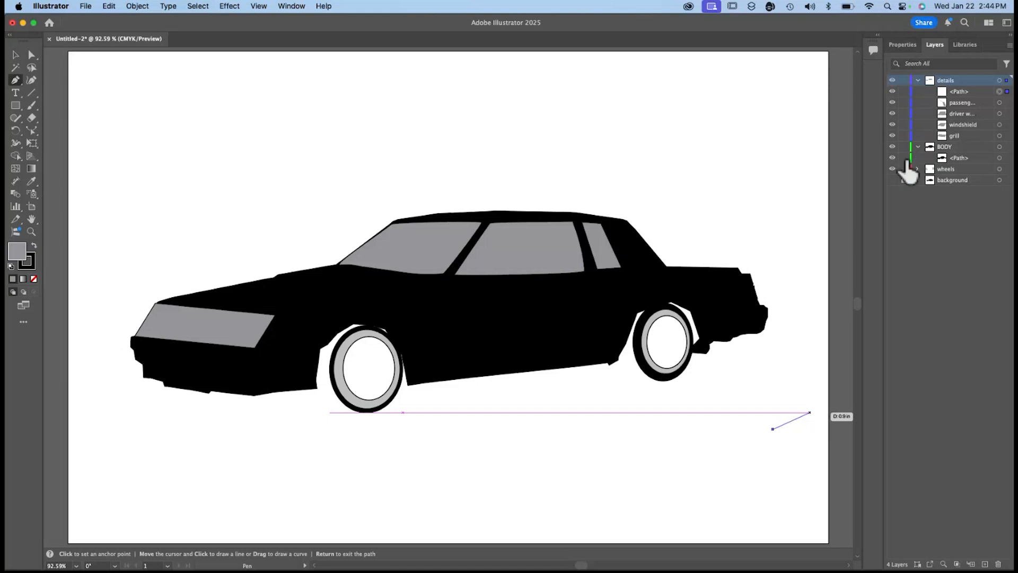
{"action": "left_click", "coordinate": [892, 147]}
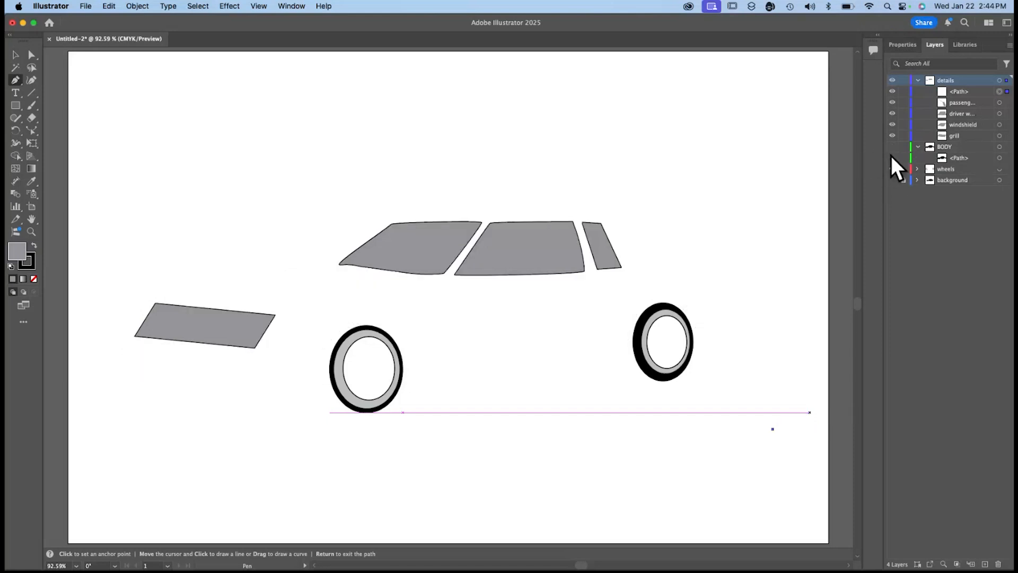
{"action": "left_click", "coordinate": [893, 147]}
{"action": "left_click", "coordinate": [892, 180]}
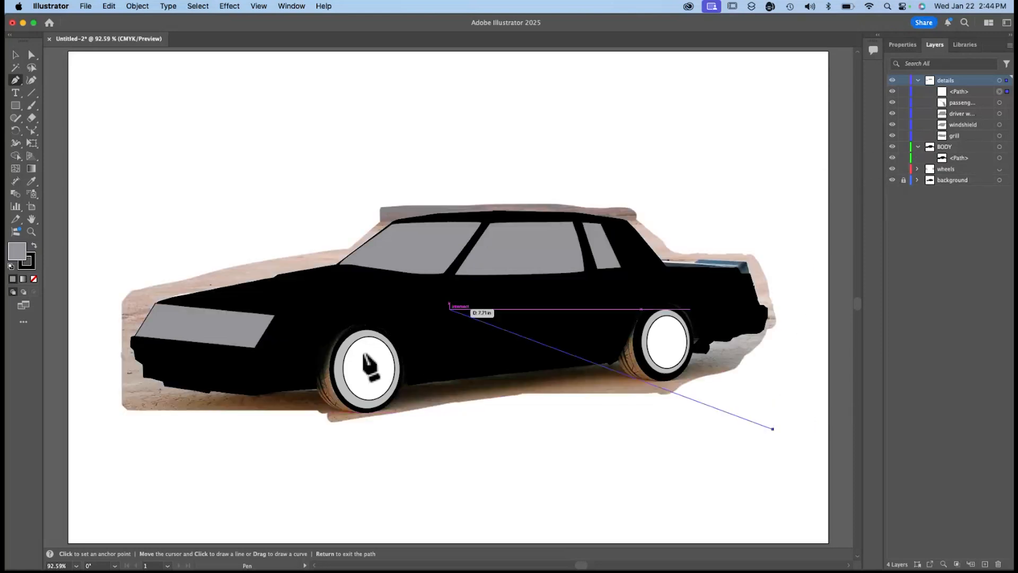
{"action": "key", "text": "Escape"}
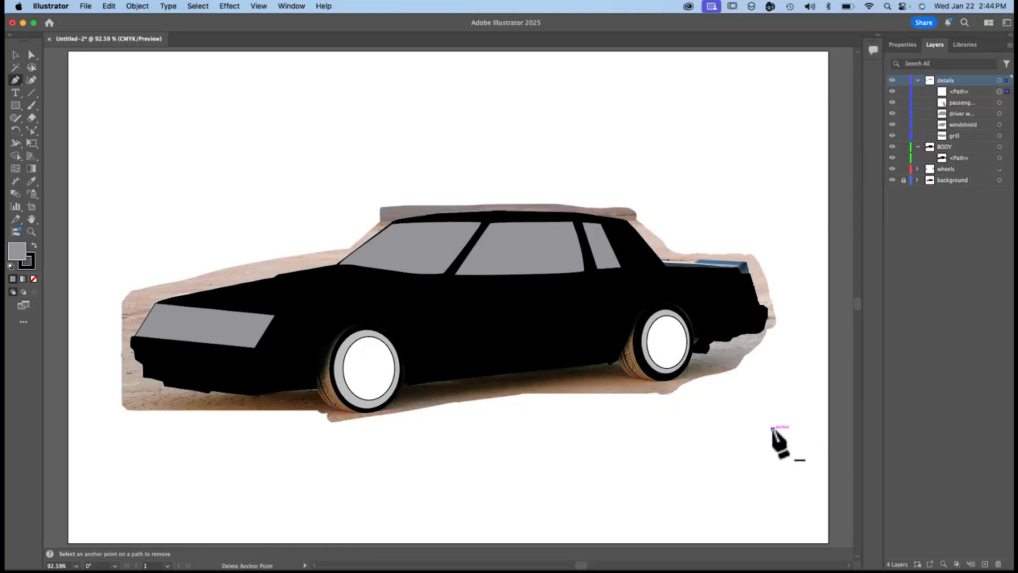
{"action": "left_click", "coordinate": [772, 428]}
{"action": "left_click", "coordinate": [894, 136]}
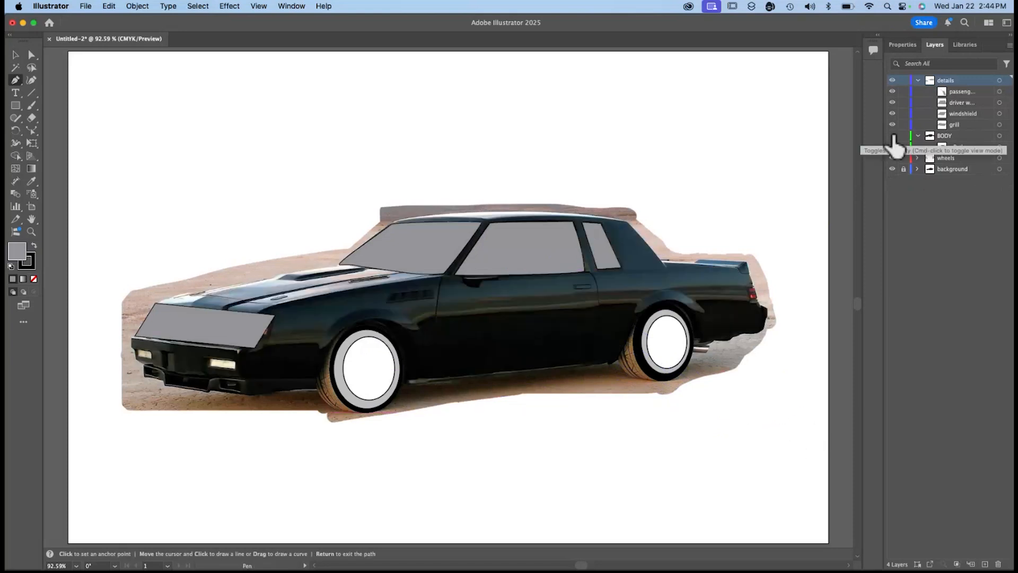
Draw rectangles over both front bumper lights, about 0.39 × 0.24 in and 0.59 × 0.21 in, and fill the larger one light orange.
{"action": "left_click", "coordinate": [15, 105]}
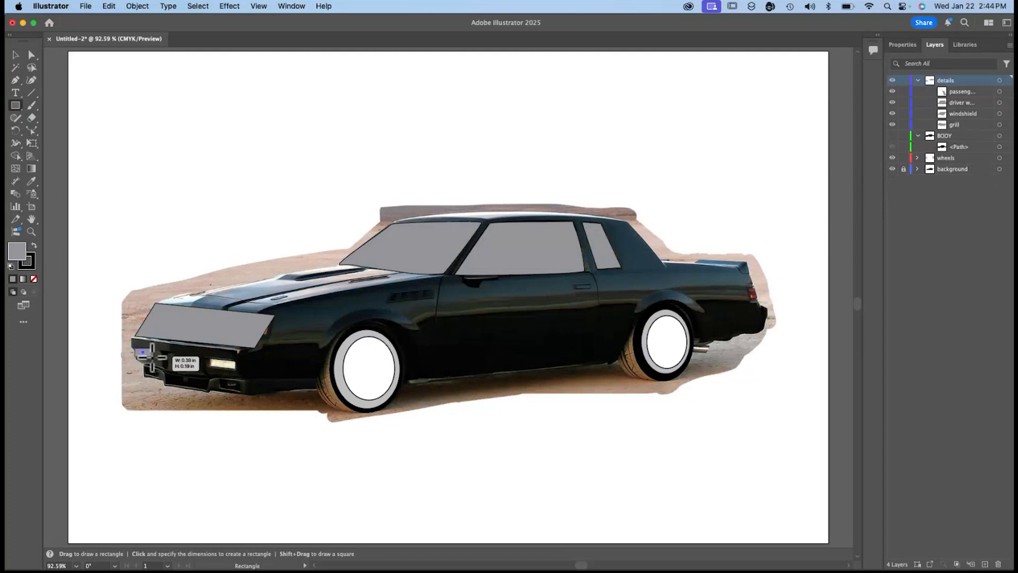
{"action": "mouse_move", "coordinate": [134, 348]}
{"action": "left_mouse_down"}
{"action": "mouse_move", "coordinate": [326, 383]}
{"action": "mouse_move", "coordinate": [209, 369]}
{"action": "left_mouse_up"}
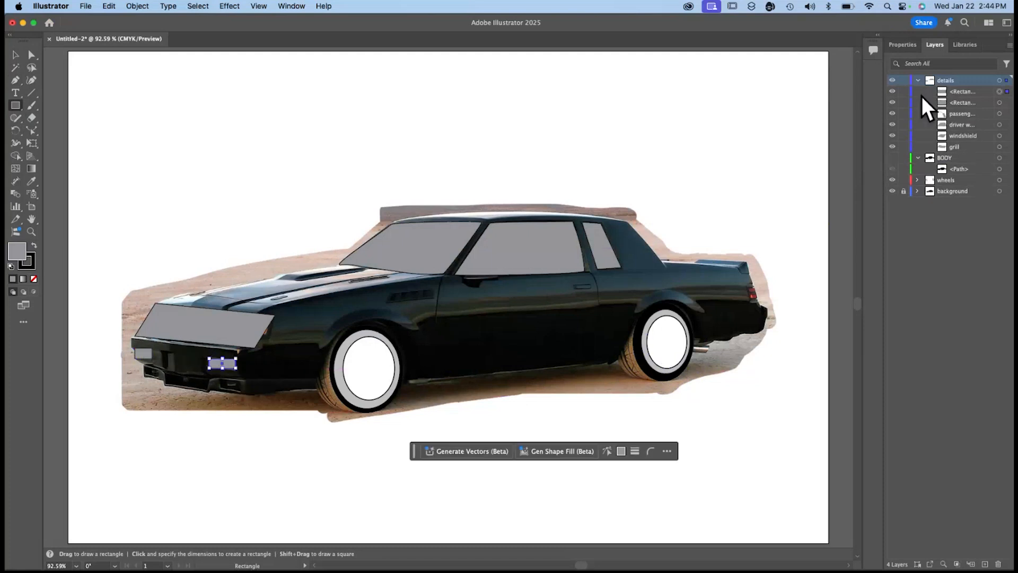
{"action": "left_click", "coordinate": [902, 45]}
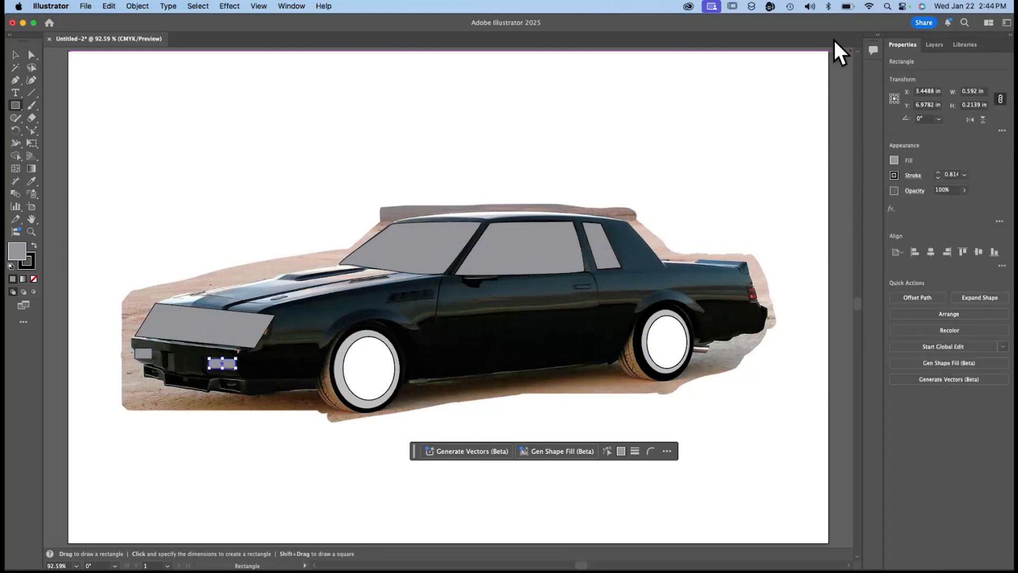
{"action": "left_click", "coordinate": [895, 160]}
{"action": "left_click", "coordinate": [875, 199]}
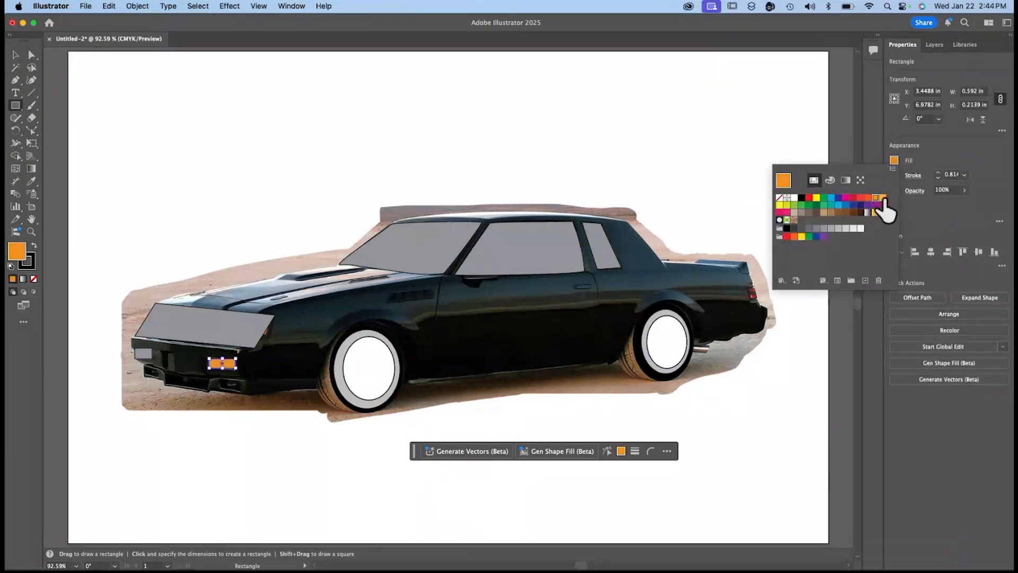
Fill the smaller bumper-light rectangle with the same light orange swatch.
{"action": "left_click", "coordinate": [143, 352]}
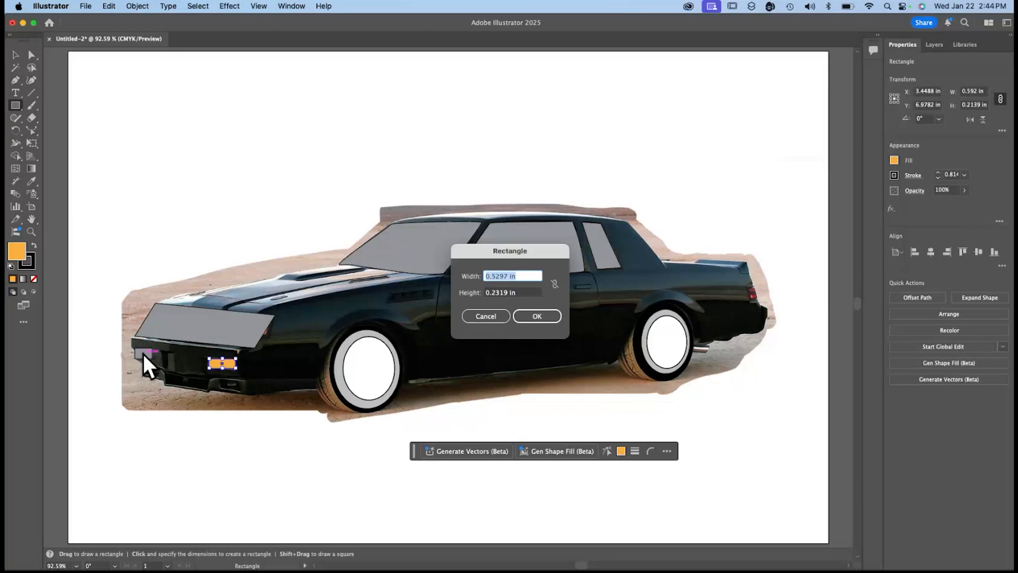
{"action": "left_click", "coordinate": [535, 317]}
{"action": "left_click", "coordinate": [895, 160]}
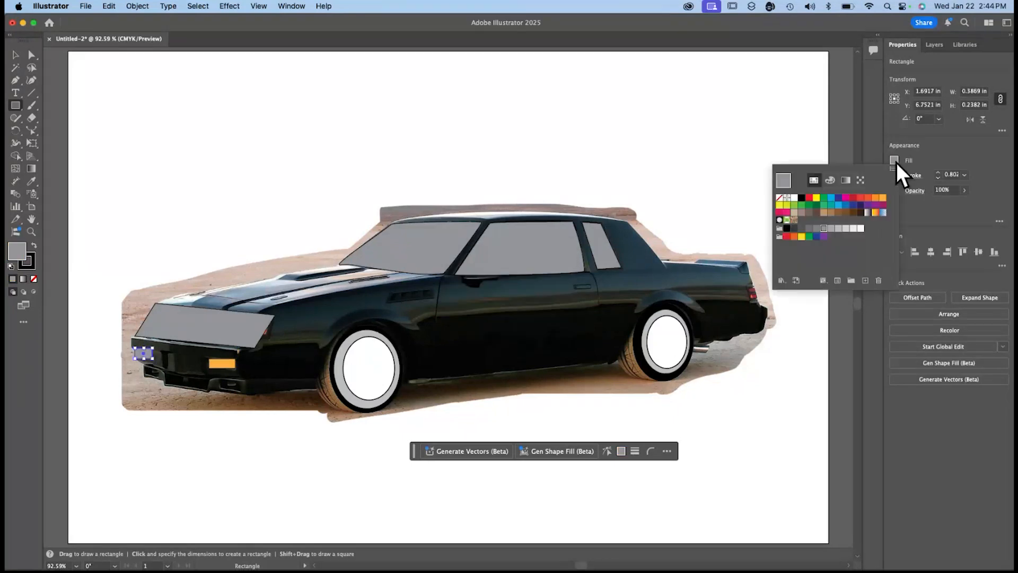
{"action": "left_click", "coordinate": [875, 197]}
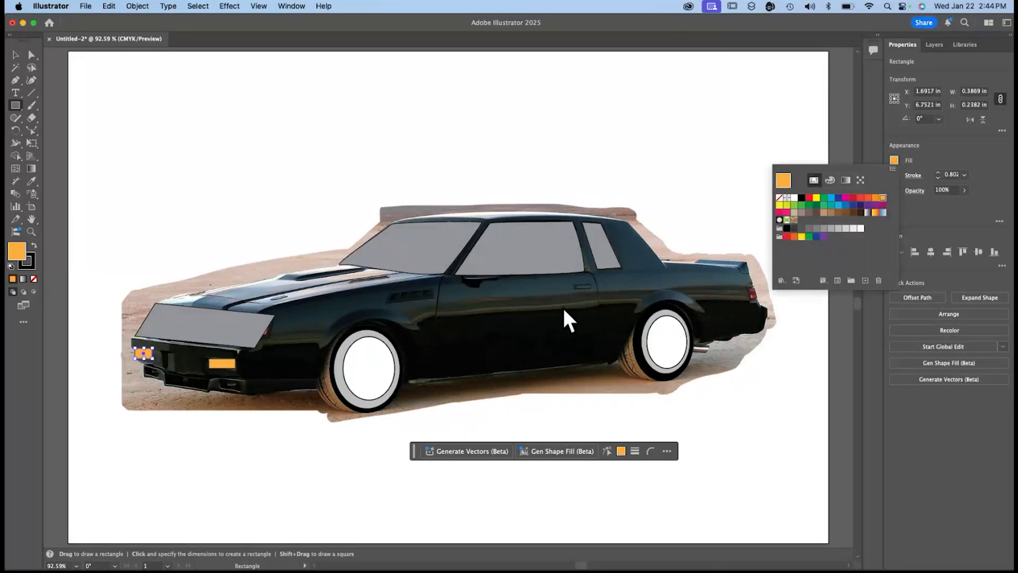
Rotate both orange rectangles slightly and shift them to match the slant of the front bumper lights, then deselect.
{"action": "left_click", "coordinate": [16, 54]}
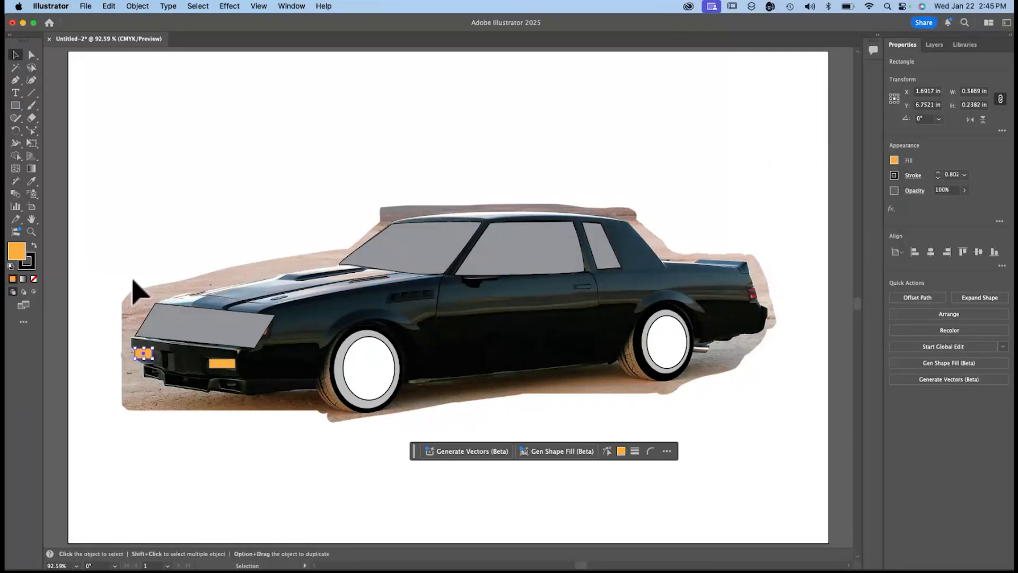
{"action": "left_click", "coordinate": [171, 427]}
{"action": "mouse_move", "coordinate": [143, 353]}
{"action": "left_mouse_down"}
{"action": "mouse_move", "coordinate": [141, 367]}
{"action": "mouse_move", "coordinate": [154, 368]}
{"action": "mouse_move", "coordinate": [141, 365]}
{"action": "mouse_move", "coordinate": [142, 353]}
{"action": "left_mouse_up"}
{"action": "mouse_move", "coordinate": [221, 363]}
{"action": "left_mouse_down"}
{"action": "mouse_move", "coordinate": [237, 392]}
{"action": "mouse_move", "coordinate": [223, 366]}
{"action": "left_mouse_up"}
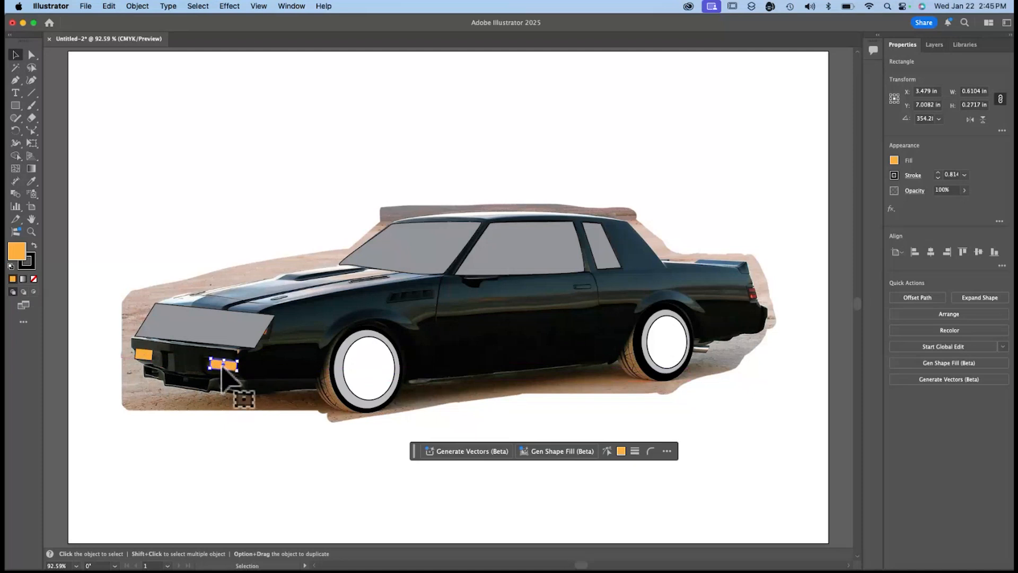
{"action": "left_click", "coordinate": [198, 437]}
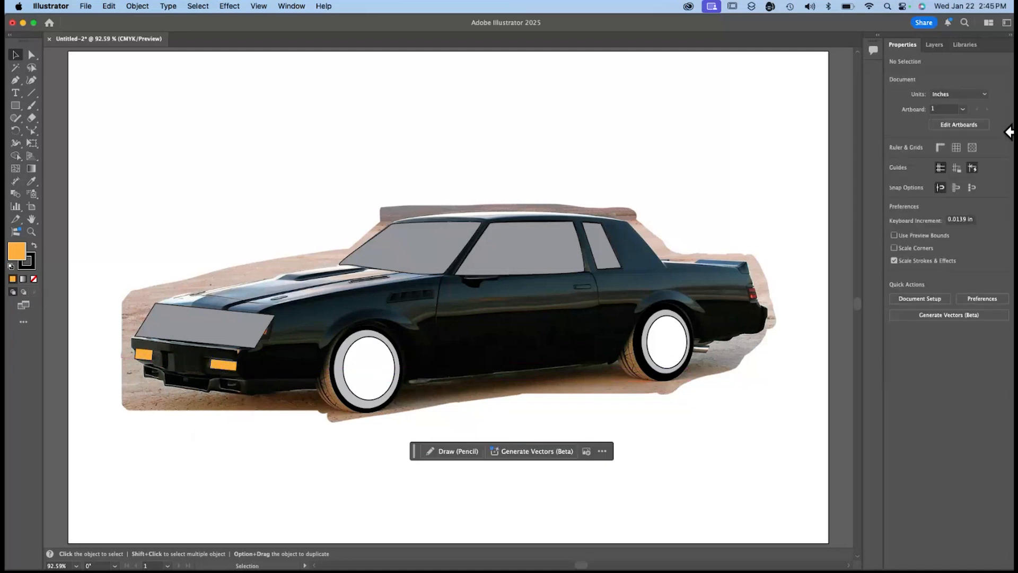
Draw a straight line segment along the hood seam from the windshield's lower edge to the grill's upper edge.
{"action": "left_click", "coordinate": [934, 45]}
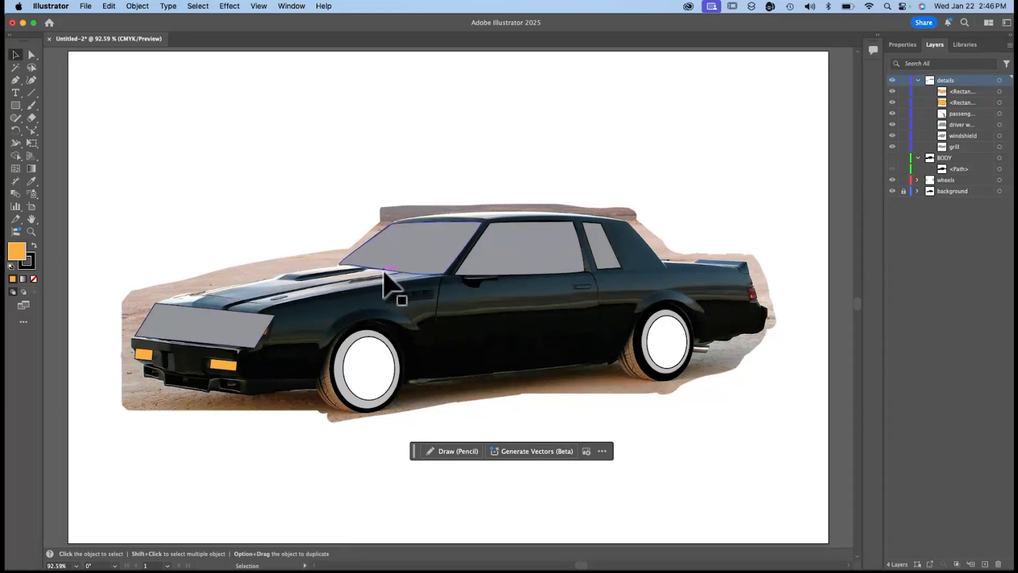
{"action": "left_click", "coordinate": [33, 92]}
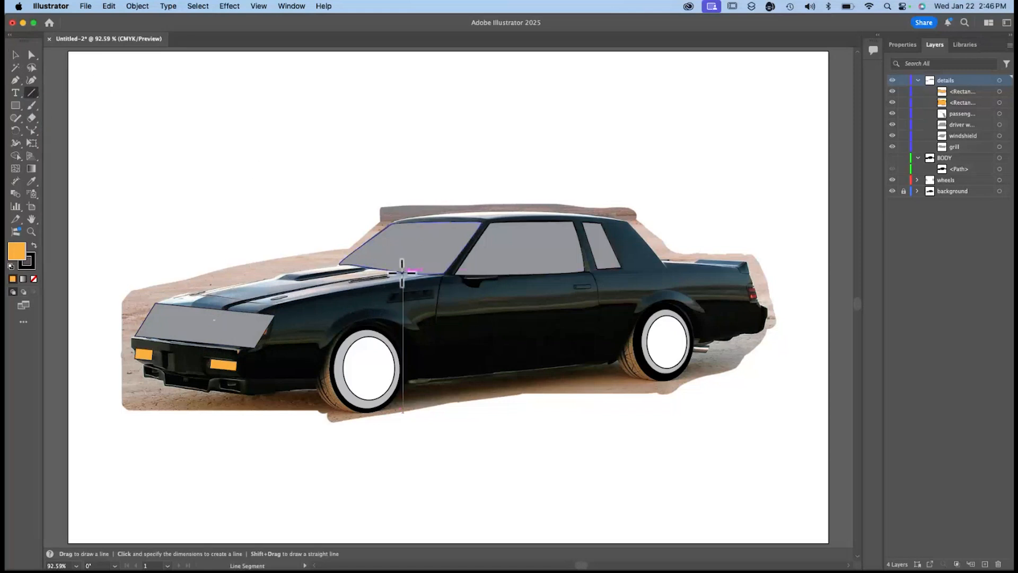
{"action": "left_click_drag", "start_coordinate": [402, 272], "coordinate": [219, 308]}
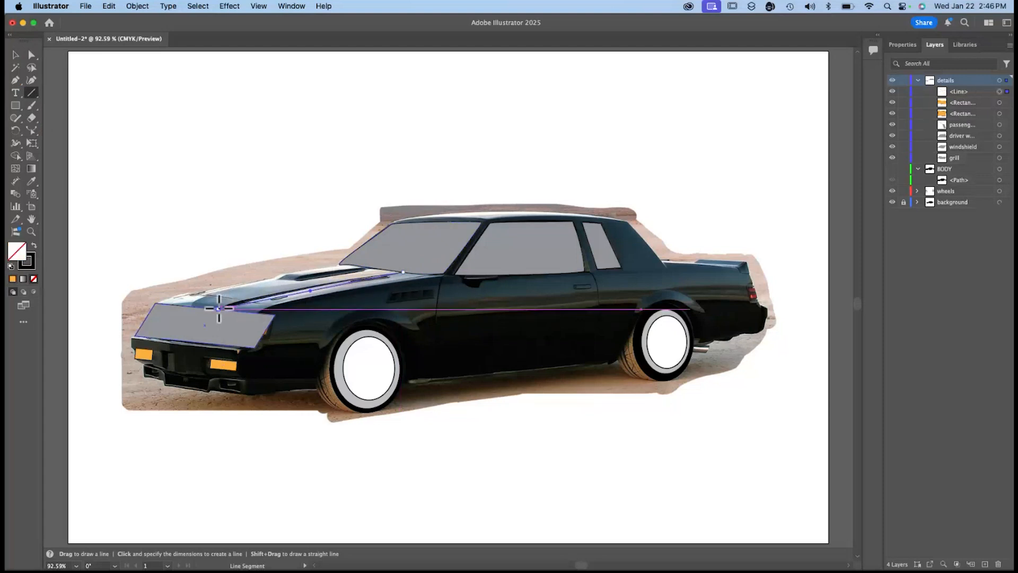
Bend the hood line with the Reshape tool at two points so it follows the dark seam in the photo.
{"action": "scroll", "coordinate": [219, 315], "scroll_direction": "up", "scroll_amount": 5}
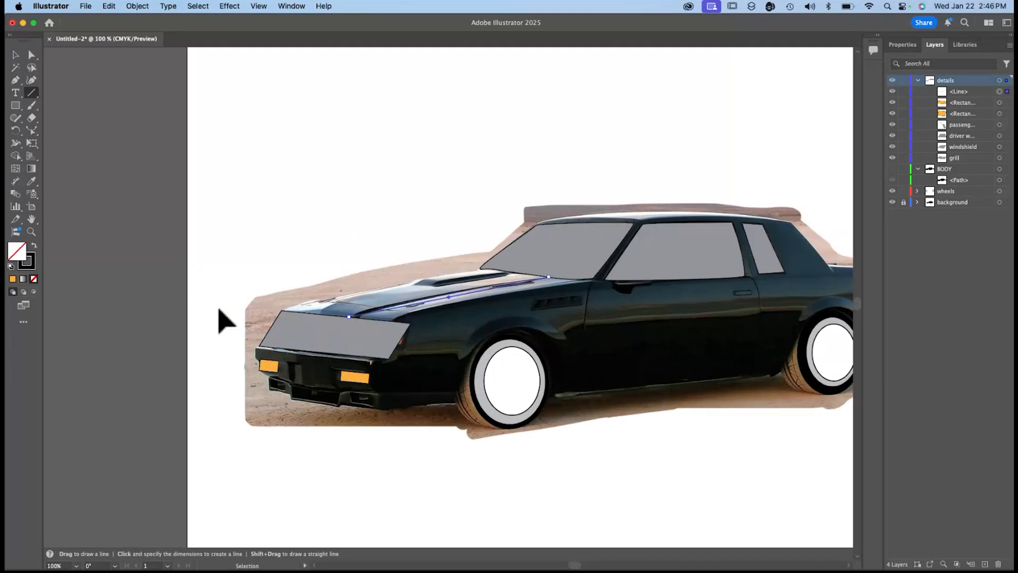
{"action": "scroll", "coordinate": [219, 318], "scroll_direction": "up", "scroll_amount": 3}
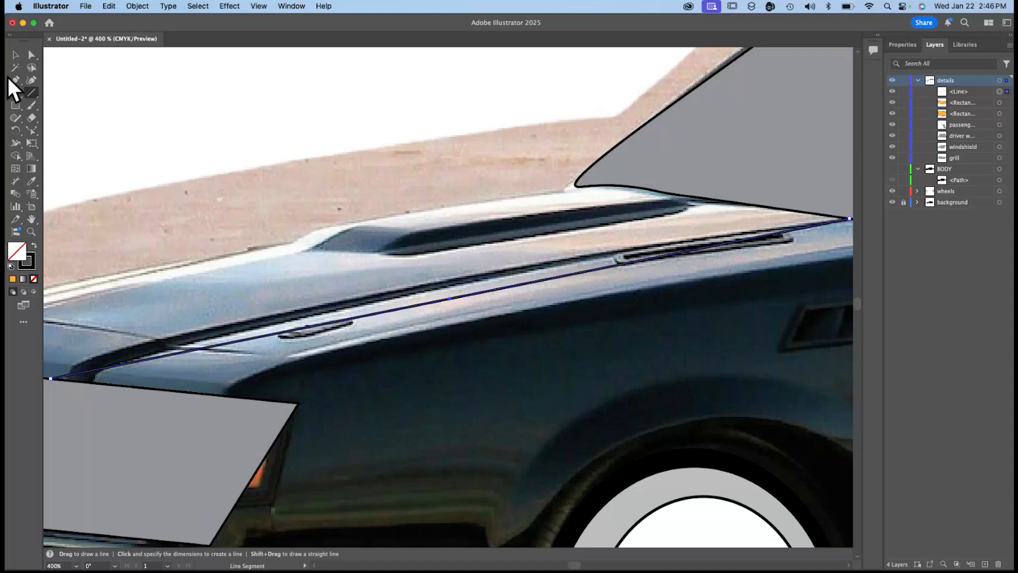
{"action": "left_click", "coordinate": [33, 129]}
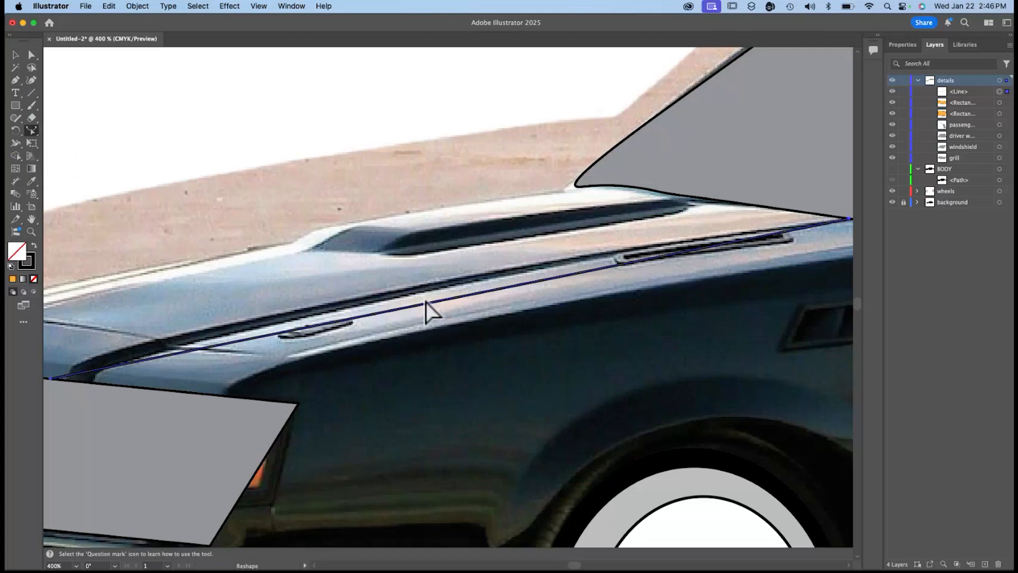
{"action": "left_click", "coordinate": [962, 91]}
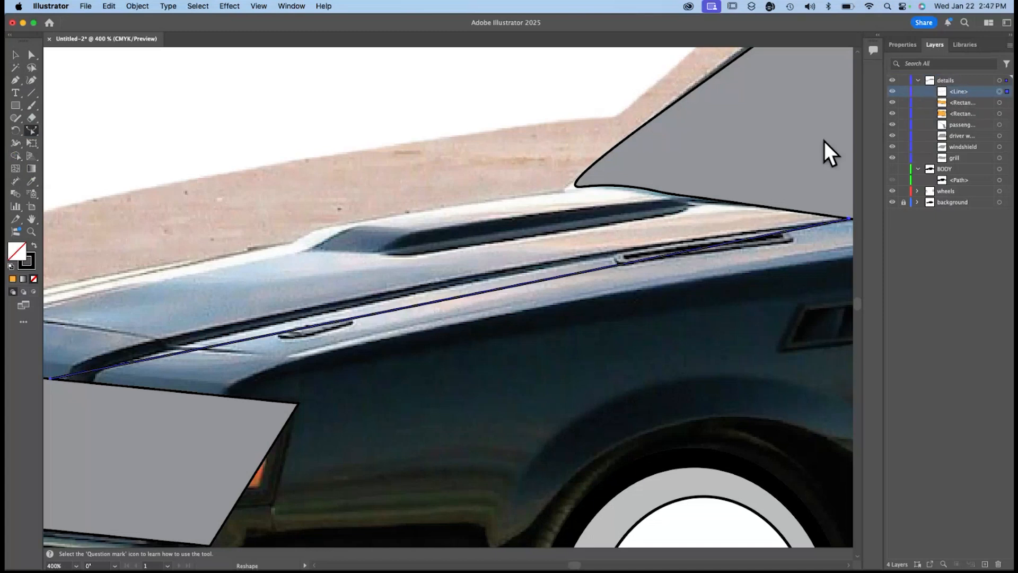
{"action": "left_click", "coordinate": [322, 324]}
{"action": "left_click_drag", "start_coordinate": [324, 321], "coordinate": [318, 313]}
{"action": "scroll", "coordinate": [590, 309], "scroll_direction": "right", "scroll_amount": 4}
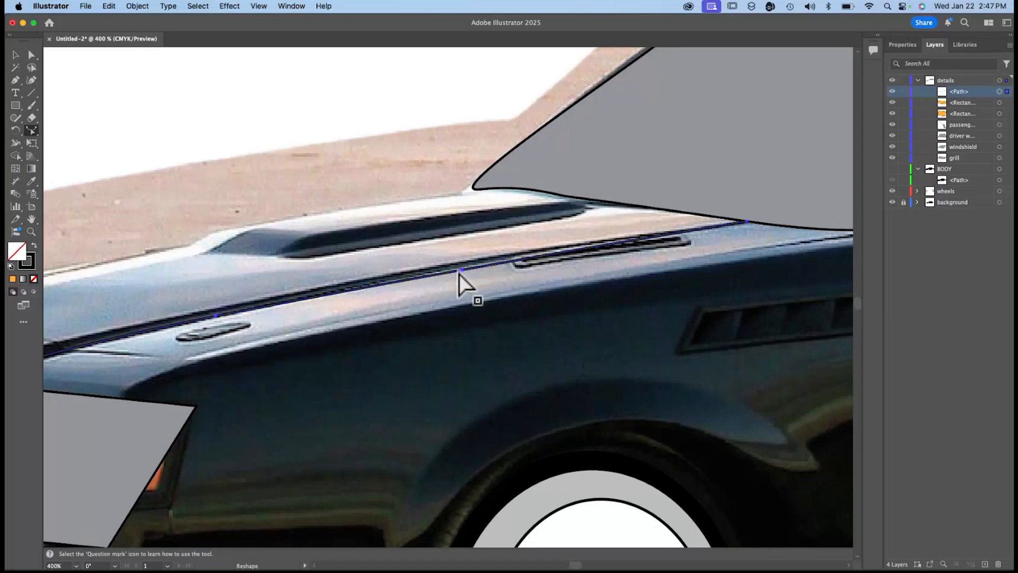
{"action": "left_click_drag", "start_coordinate": [460, 270], "coordinate": [459, 267]}
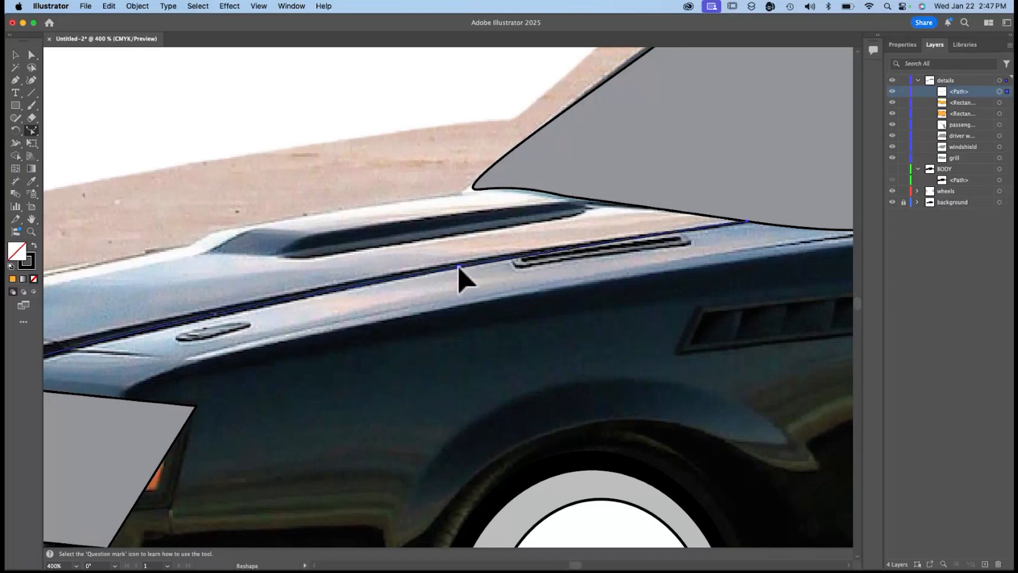
Move the hood line's front end along the grill's upper edge to where the seam meets it.
{"action": "scroll", "coordinate": [457, 269], "scroll_direction": "left", "scroll_amount": 5}
{"action": "scroll", "coordinate": [457, 270], "scroll_direction": "down", "scroll_amount": 2}
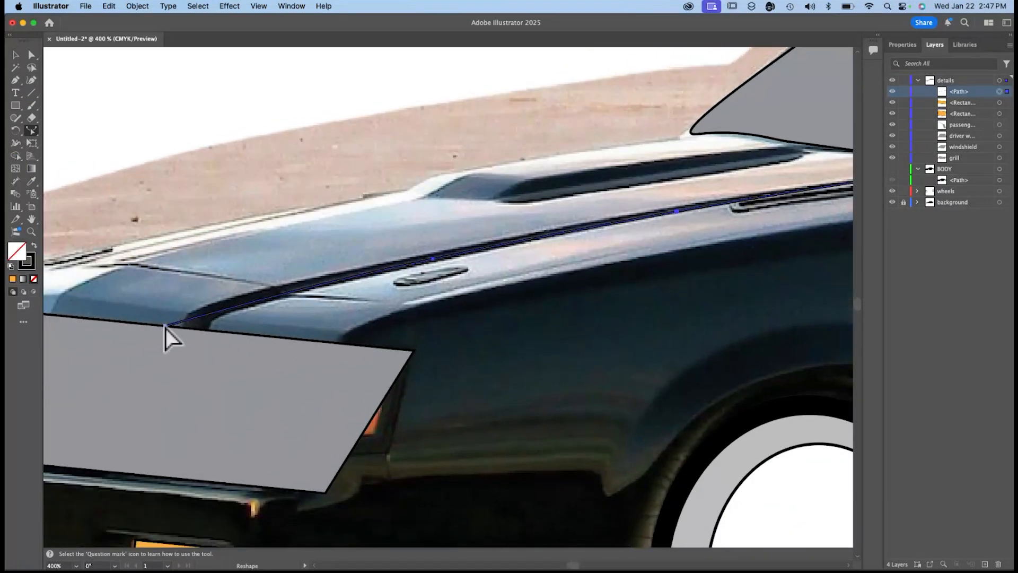
{"action": "left_click_drag", "start_coordinate": [165, 326], "coordinate": [183, 326]}
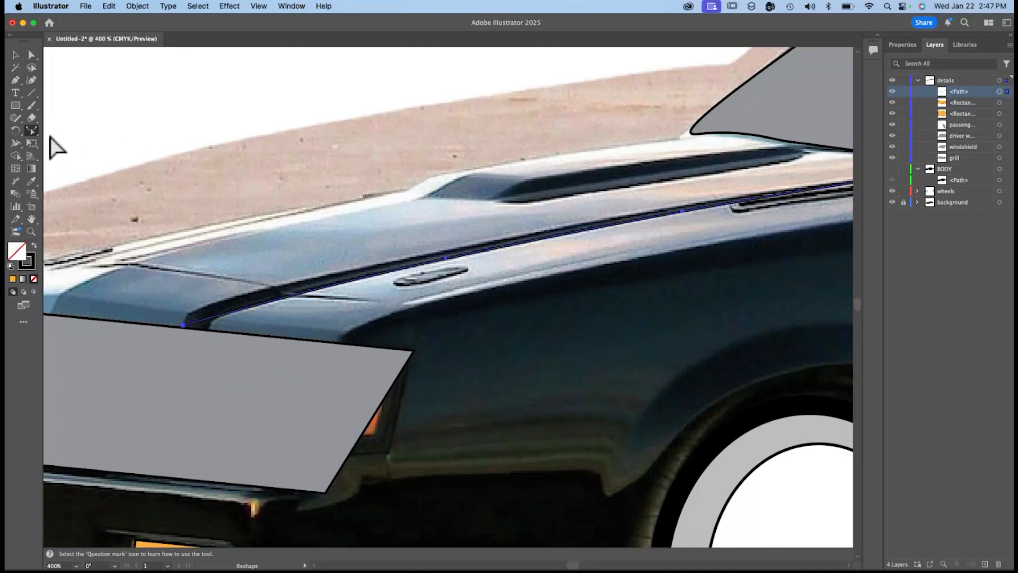
Try to thicken the front part of the hood seam line with the Width tool, and undo the widening.
{"action": "left_click", "coordinate": [16, 142]}
{"action": "key", "text": "super"}
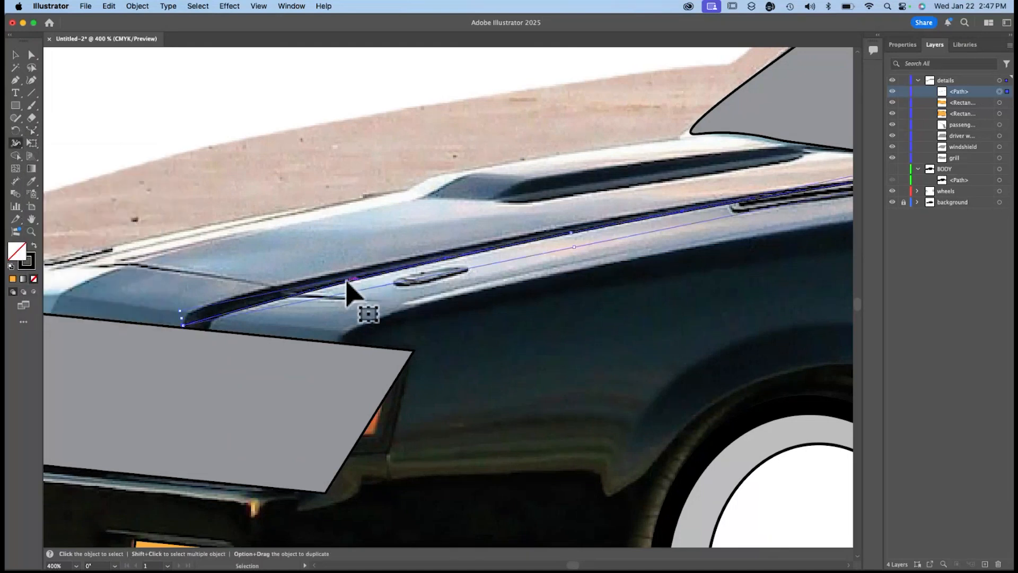
{"action": "key", "text": "super+plus"}
{"action": "key", "text": "super+plus"}
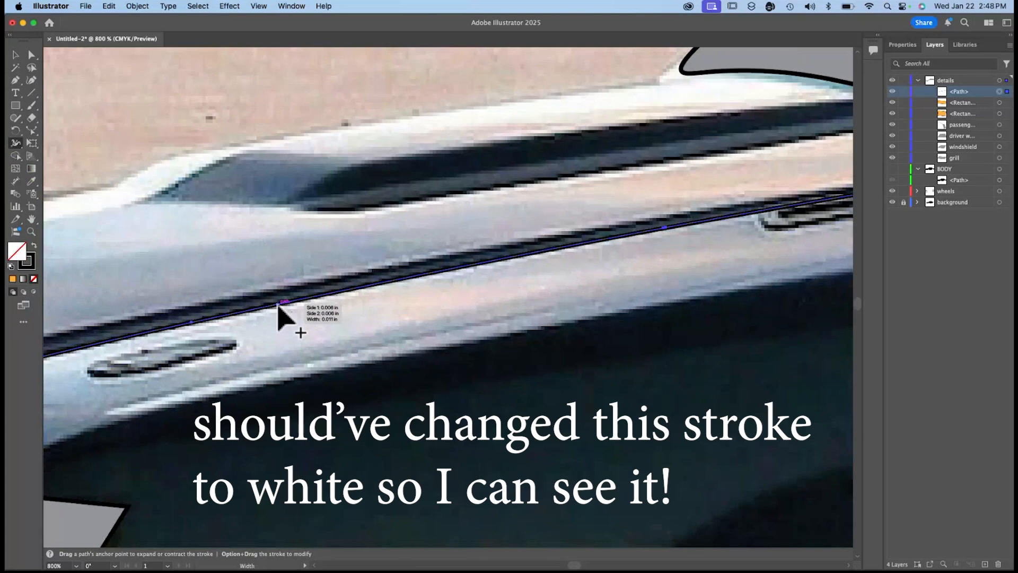
{"action": "left_click_drag", "start_coordinate": [254, 308], "coordinate": [161, 336]}
{"action": "left_click_drag", "start_coordinate": [256, 317], "coordinate": [144, 346]}
{"action": "left_click_drag", "start_coordinate": [257, 323], "coordinate": [255, 310]}
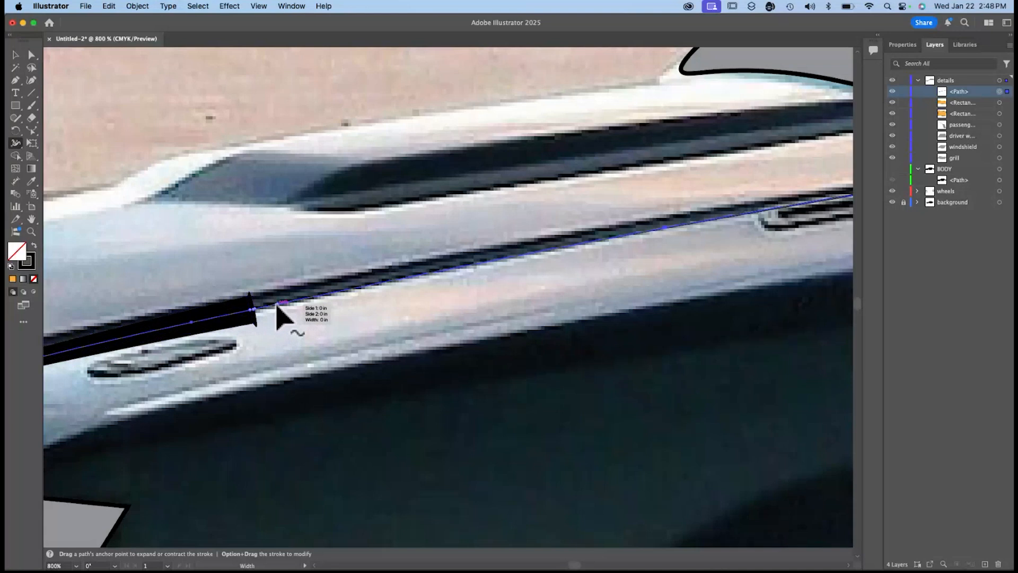
{"action": "key", "text": "super+z"}
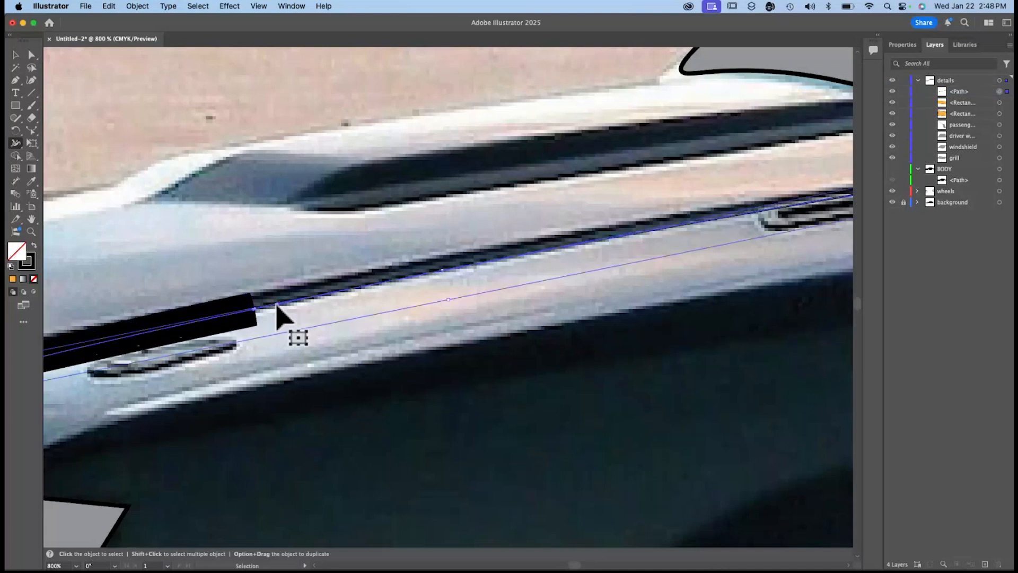
{"action": "key", "text": "super+z"}
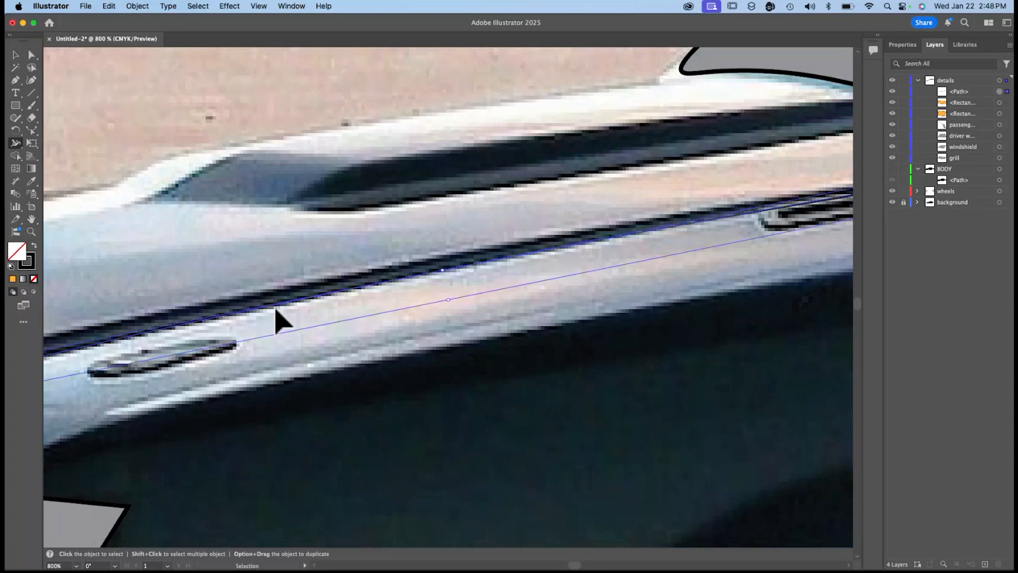
Hide the background photo and show the BODY layer beneath the hood seam line.
{"action": "key", "text": "super+equal"}
{"action": "left_click", "coordinate": [907, 46]}
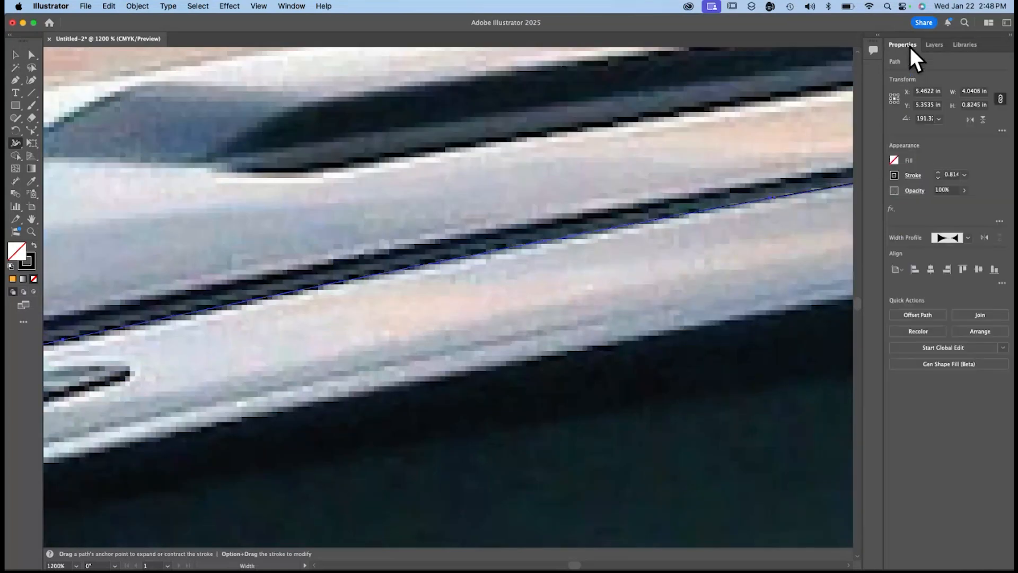
{"action": "left_click", "coordinate": [934, 45]}
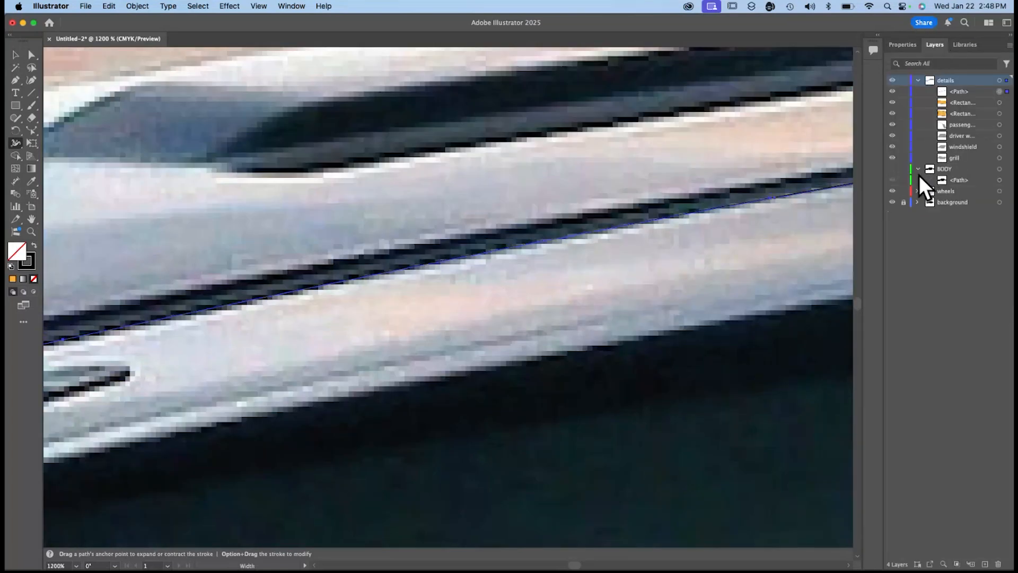
{"action": "left_click", "coordinate": [895, 202]}
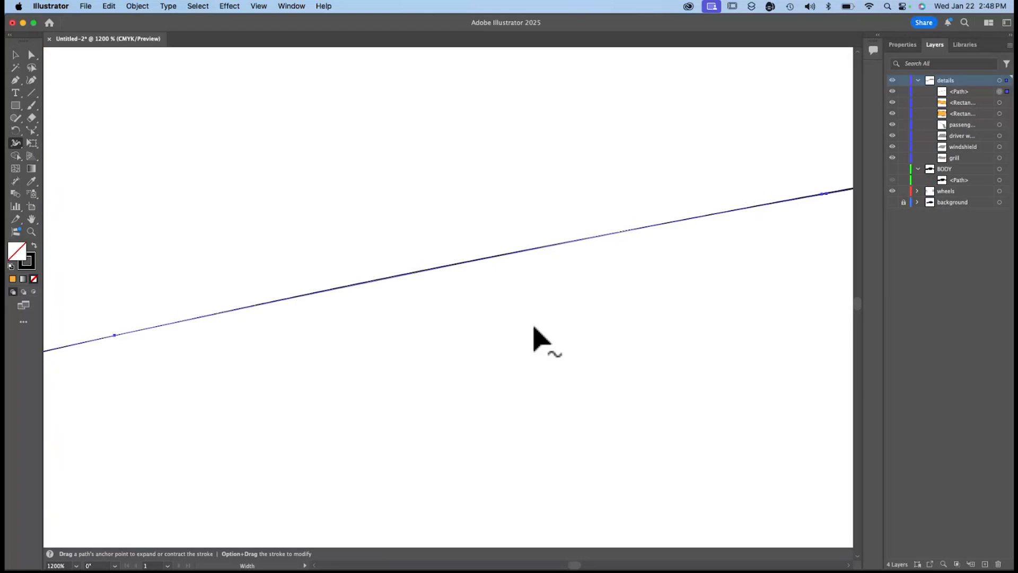
{"action": "left_click", "coordinate": [892, 168]}
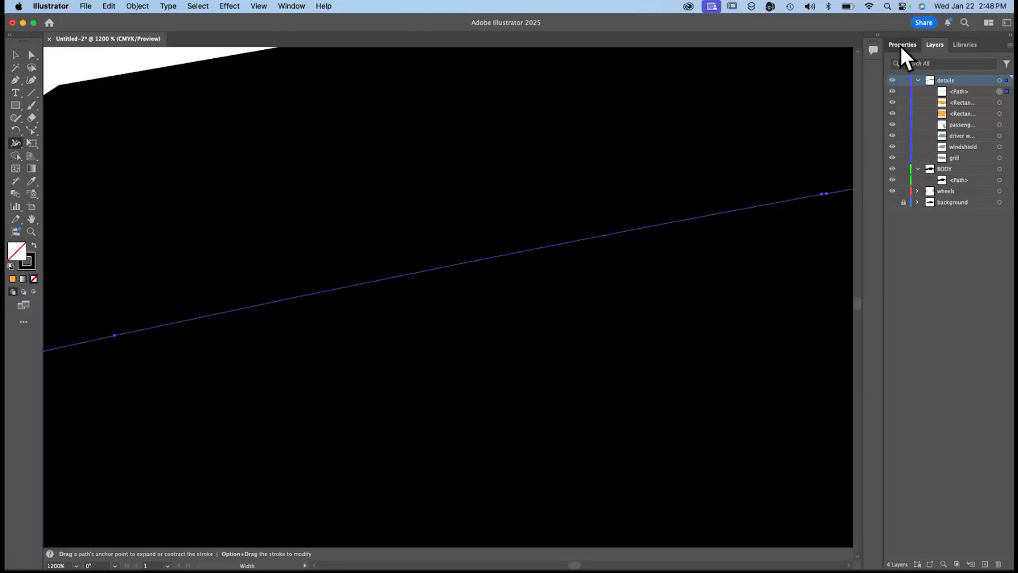
Set the hood seam line's stroke colour to white and deselect the line.
{"action": "left_click", "coordinate": [902, 45]}
{"action": "left_click", "coordinate": [894, 175]}
{"action": "left_click", "coordinate": [794, 213]}
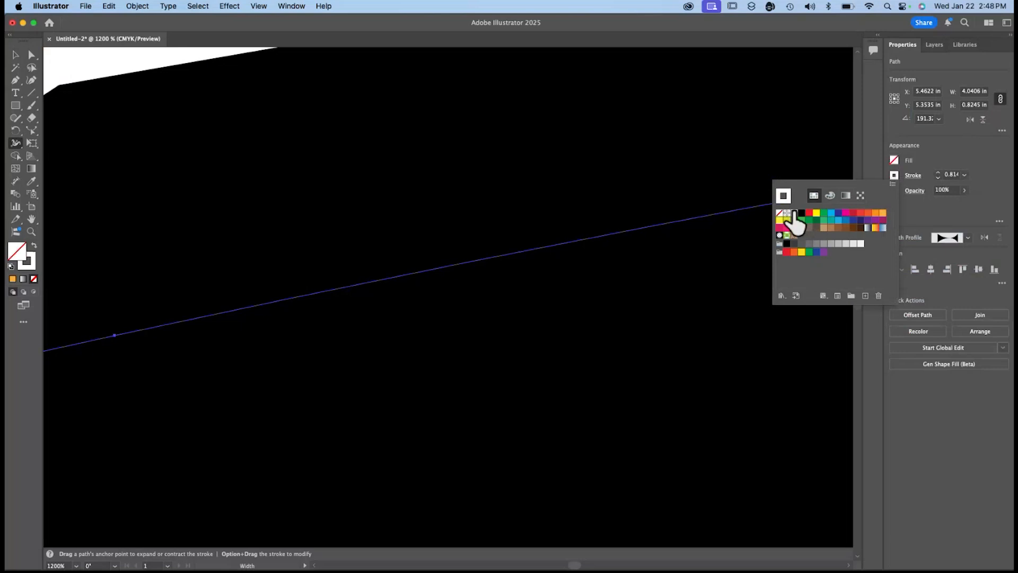
{"action": "key", "text": "super+0"}
{"action": "left_click", "coordinate": [196, 6]}
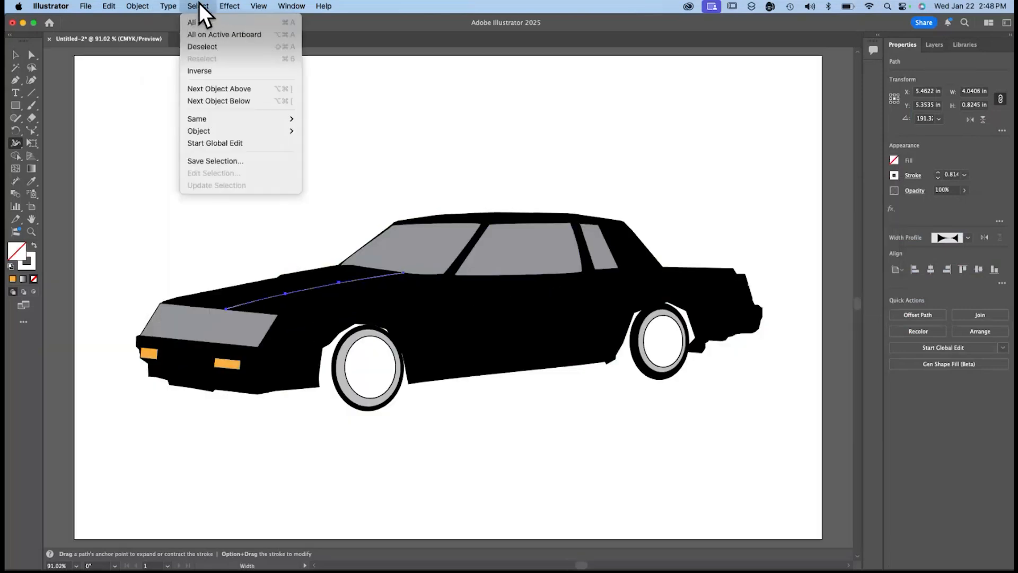
{"action": "left_click", "coordinate": [202, 46]}
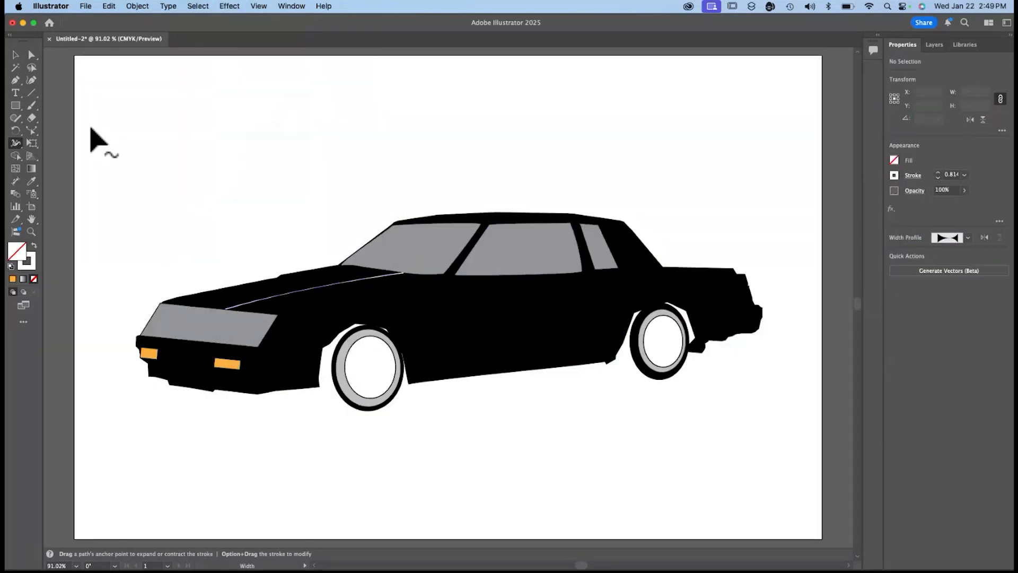
Thicken the front end of the hood seam line near the grill with the Width tool.
{"action": "scroll", "coordinate": [246, 284], "scroll_direction": "up", "scroll_amount": 5}
{"action": "scroll", "coordinate": [246, 284], "scroll_direction": "left", "scroll_amount": 2}
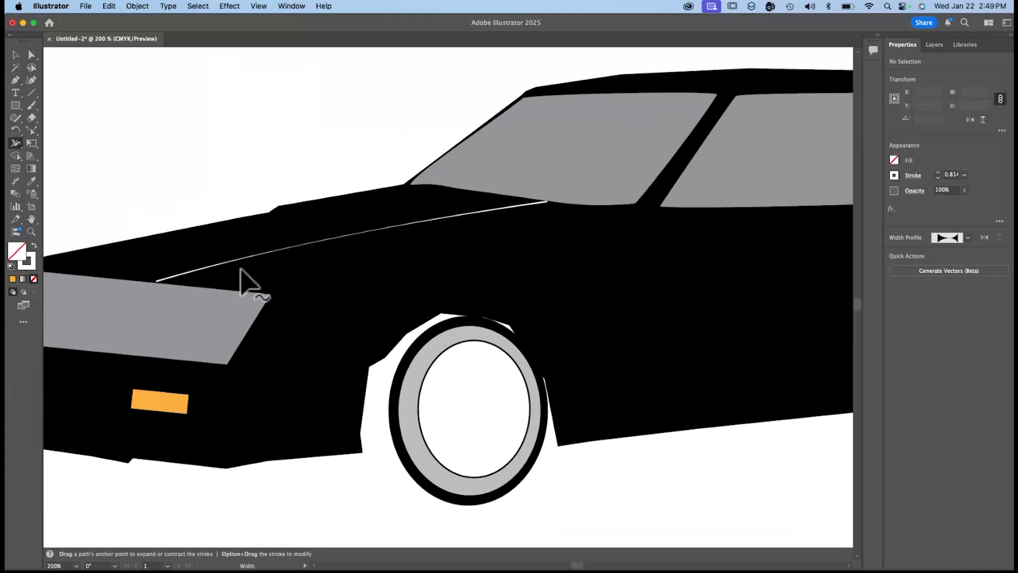
{"action": "scroll", "coordinate": [240, 273], "scroll_direction": "up", "scroll_amount": 5}
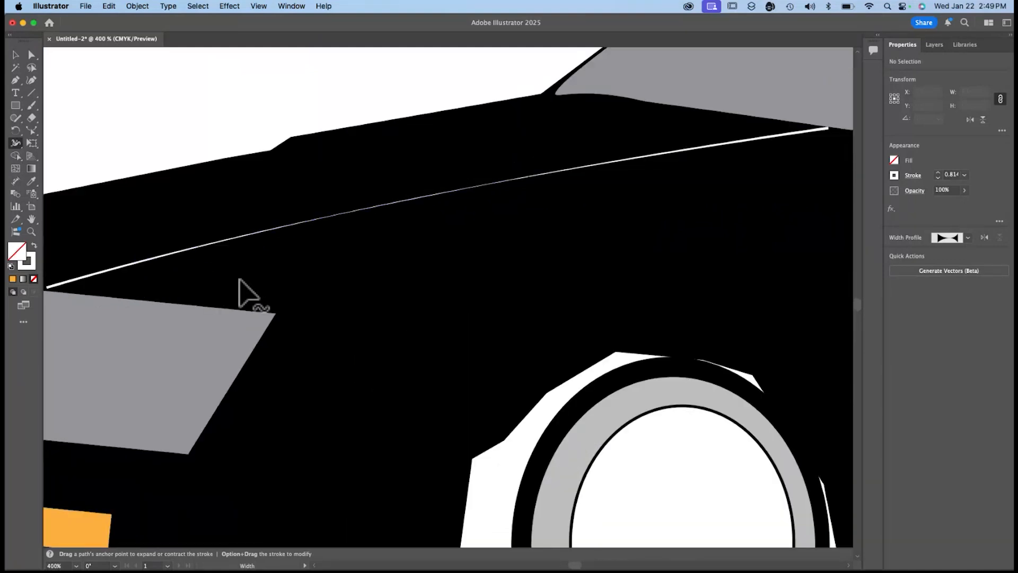
{"action": "scroll", "coordinate": [240, 289], "scroll_direction": "left", "scroll_amount": 5}
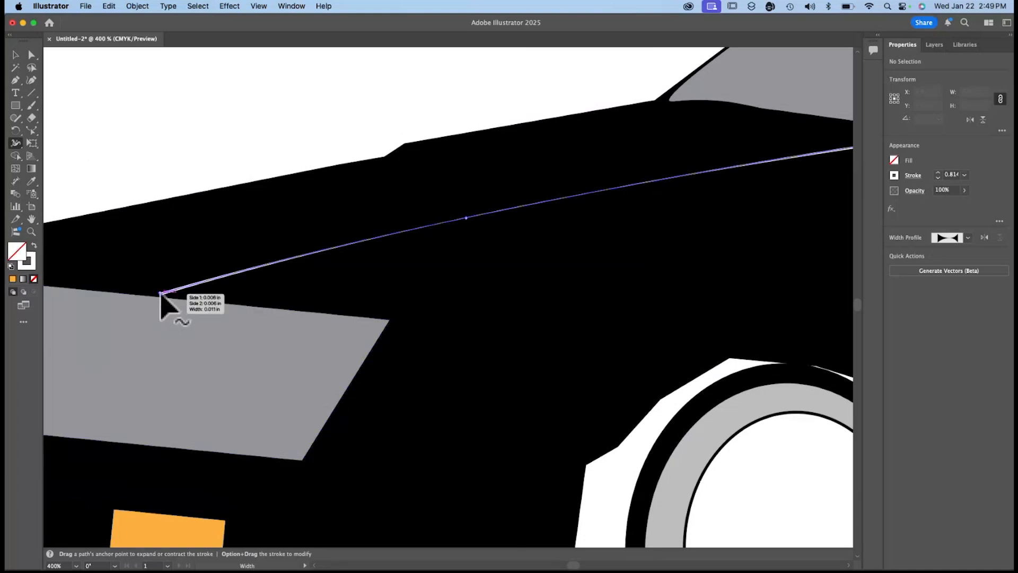
{"action": "key", "text": "super+equal"}
{"action": "key", "text": "super+equal"}
{"action": "key", "text": "super+equal"}
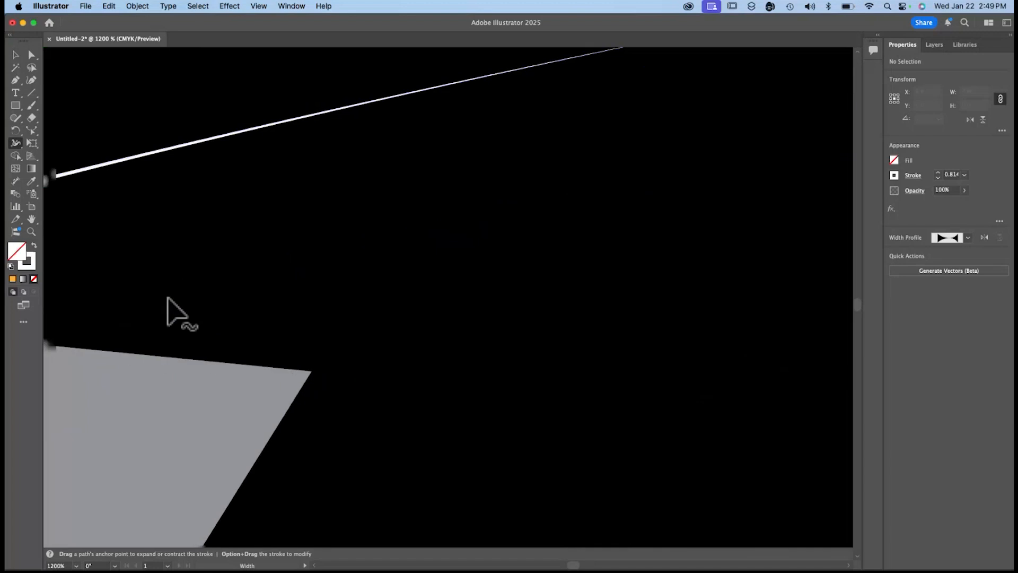
{"action": "scroll", "coordinate": [167, 297], "scroll_direction": "left", "scroll_amount": 10}
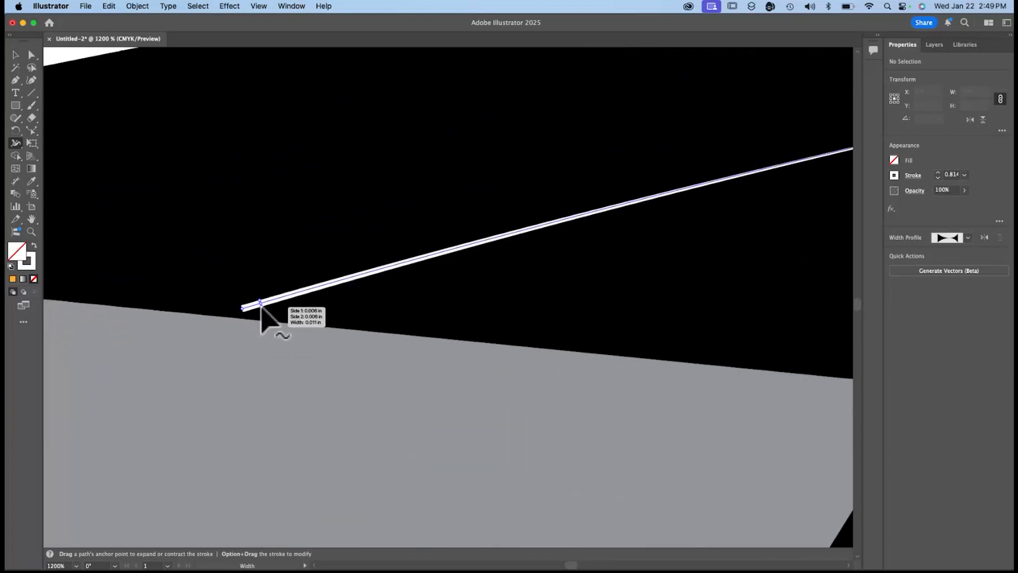
{"action": "left_click_drag", "start_coordinate": [261, 307], "coordinate": [266, 317]}
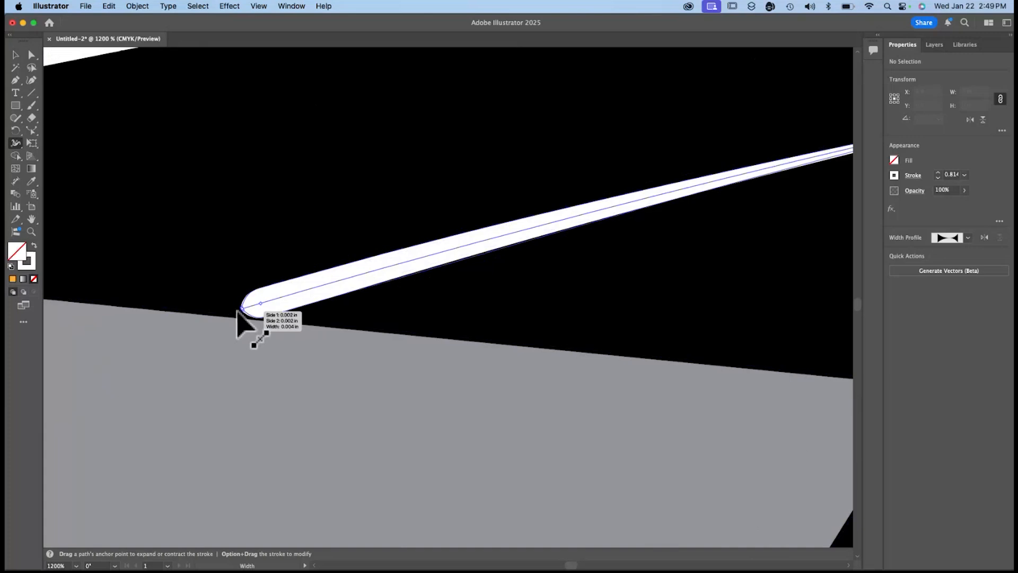
Select the hood seam line's rear anchor point where it meets the windshield's lower edge.
{"action": "scroll", "coordinate": [381, 286], "scroll_direction": "right", "scroll_amount": 15}
{"action": "scroll", "coordinate": [381, 287], "scroll_direction": "right", "scroll_amount": 6}
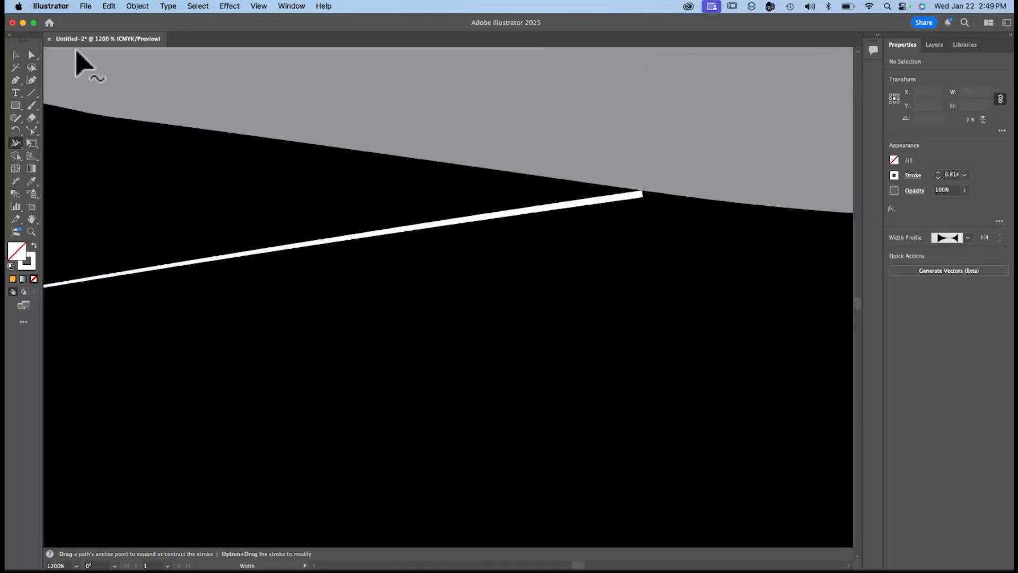
{"action": "left_click", "coordinate": [32, 55]}
{"action": "left_click", "coordinate": [639, 197]}
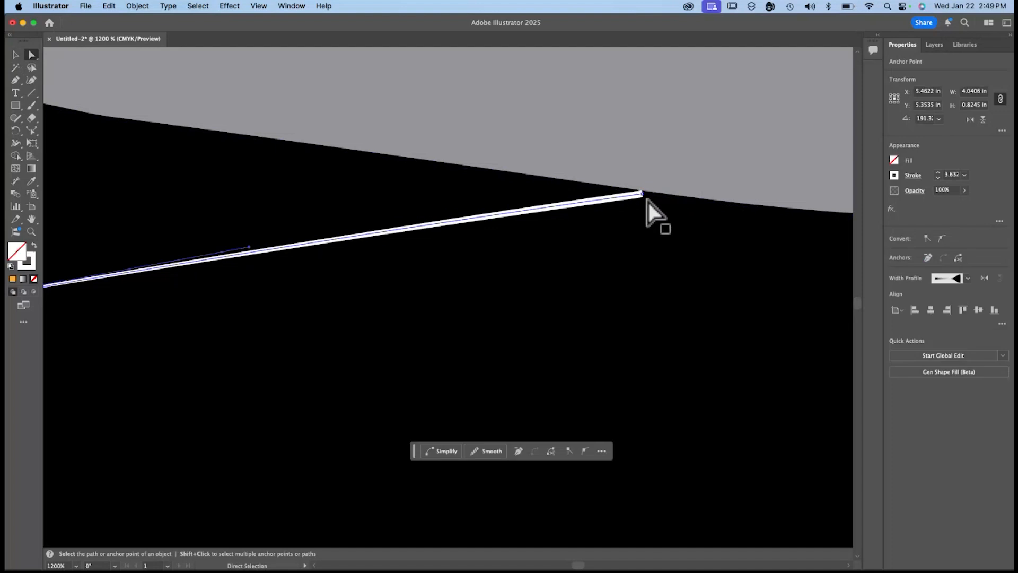
{"action": "scroll", "coordinate": [647, 201], "scroll_direction": "up", "scroll_amount": 2}
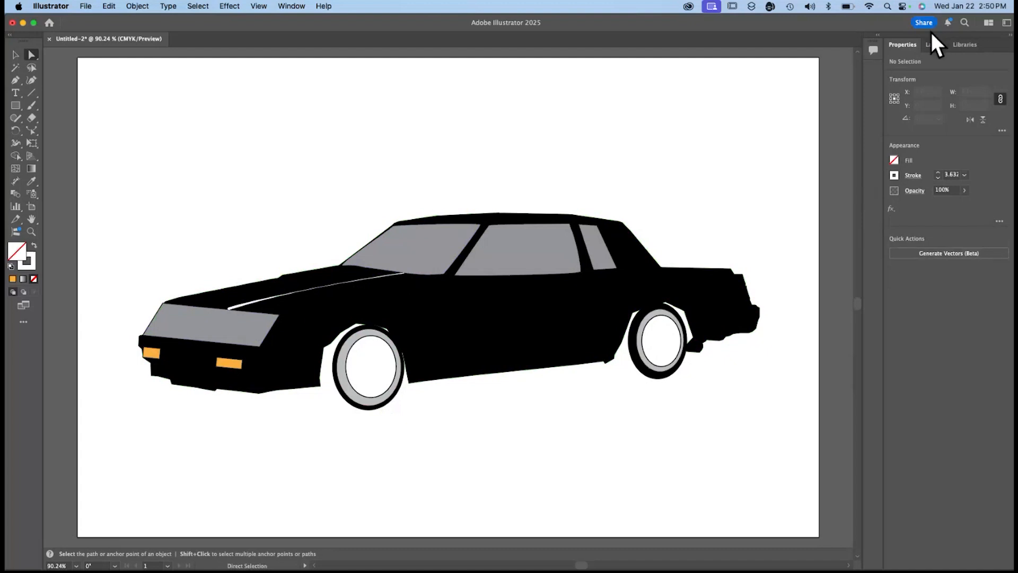
Show the background photo again and hide the BODY layer for tracing the hood details.
{"action": "left_click", "coordinate": [935, 46]}
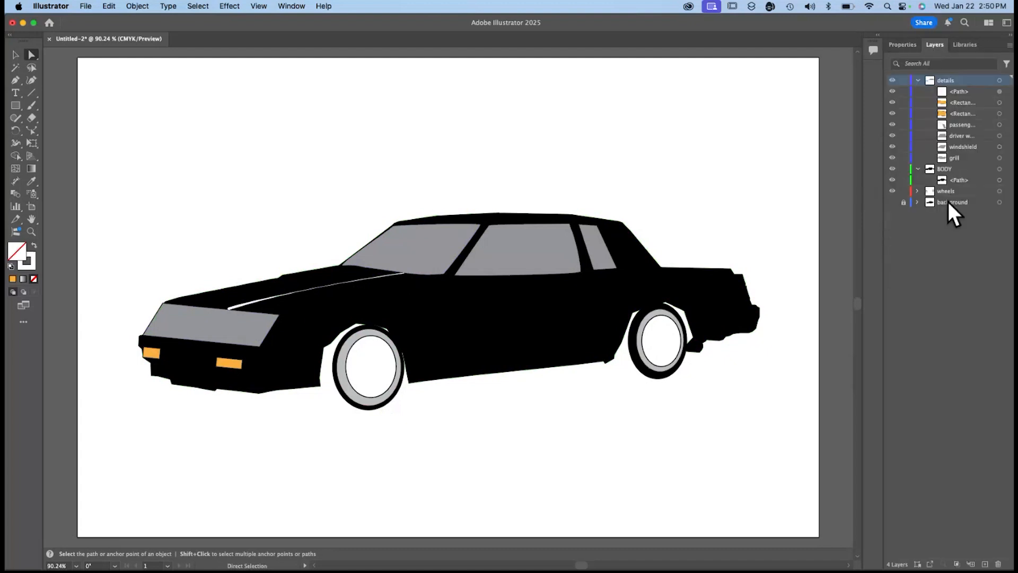
{"action": "left_click", "coordinate": [892, 202]}
{"action": "left_click", "coordinate": [891, 169]}
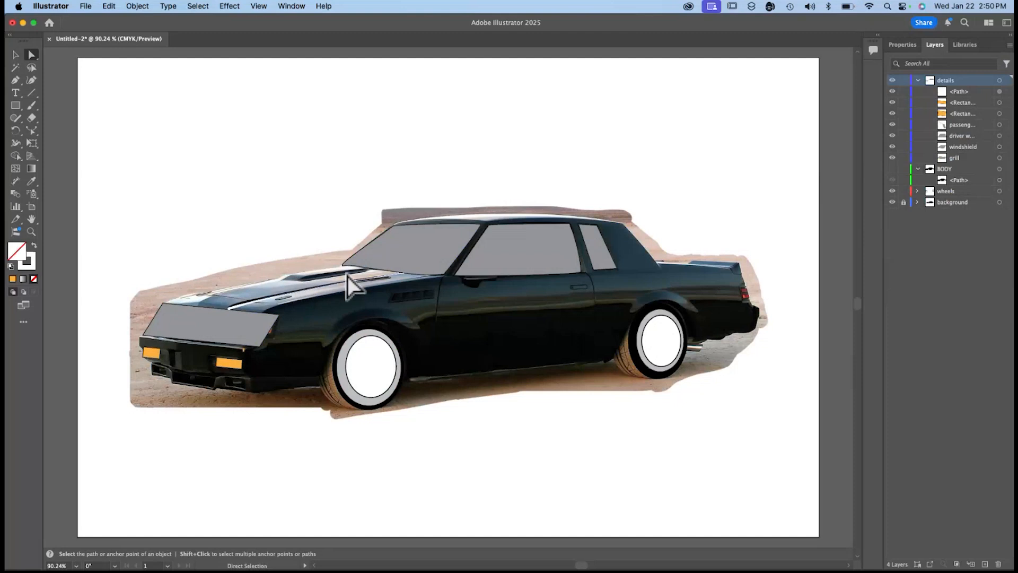
Draw two rectangles over the hood scoop, a short one at its front and a long one over the dark rear section.
{"action": "key", "text": "m"}
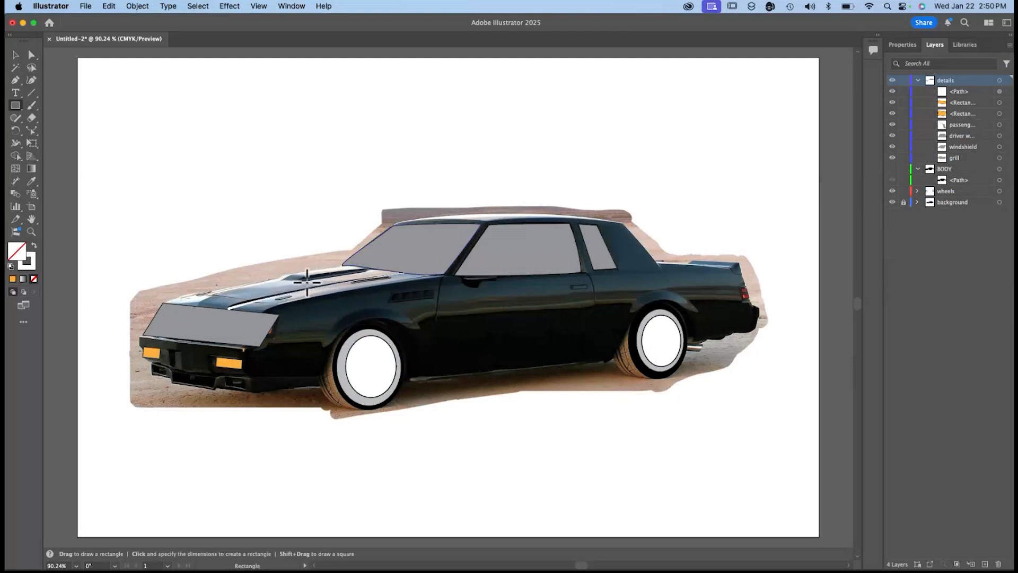
{"action": "left_click_drag", "start_coordinate": [306, 281], "coordinate": [282, 273]}
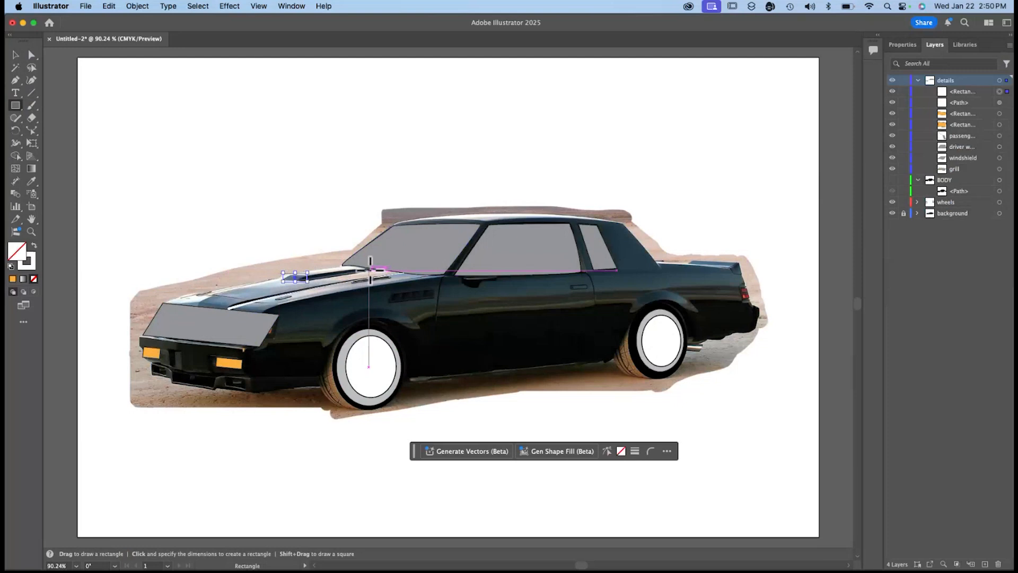
{"action": "left_click_drag", "start_coordinate": [369, 271], "coordinate": [304, 281]}
Rotate the long rectangle so it follows the slope of the dark scoop section.
{"action": "scroll", "coordinate": [304, 281], "scroll_direction": "up", "scroll_amount": 8}
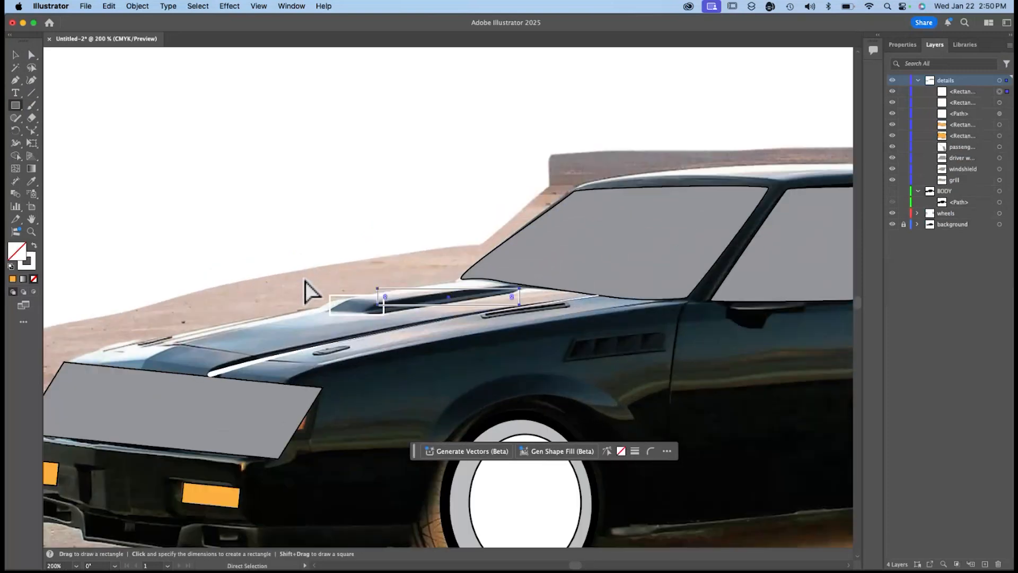
{"action": "scroll", "coordinate": [442, 300], "scroll_direction": "up", "scroll_amount": 2}
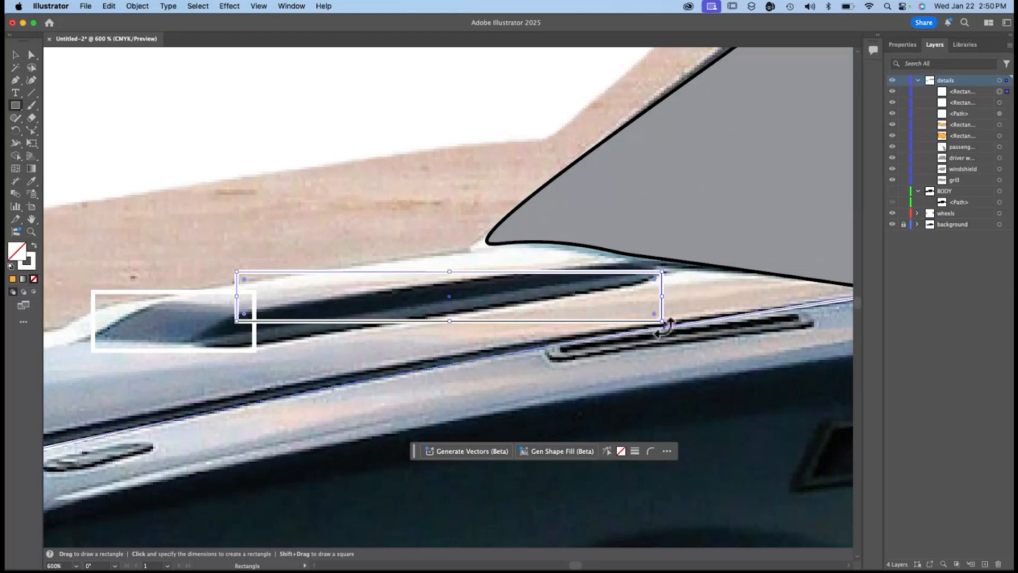
{"action": "left_click_drag", "start_coordinate": [664, 326], "coordinate": [676, 298]}
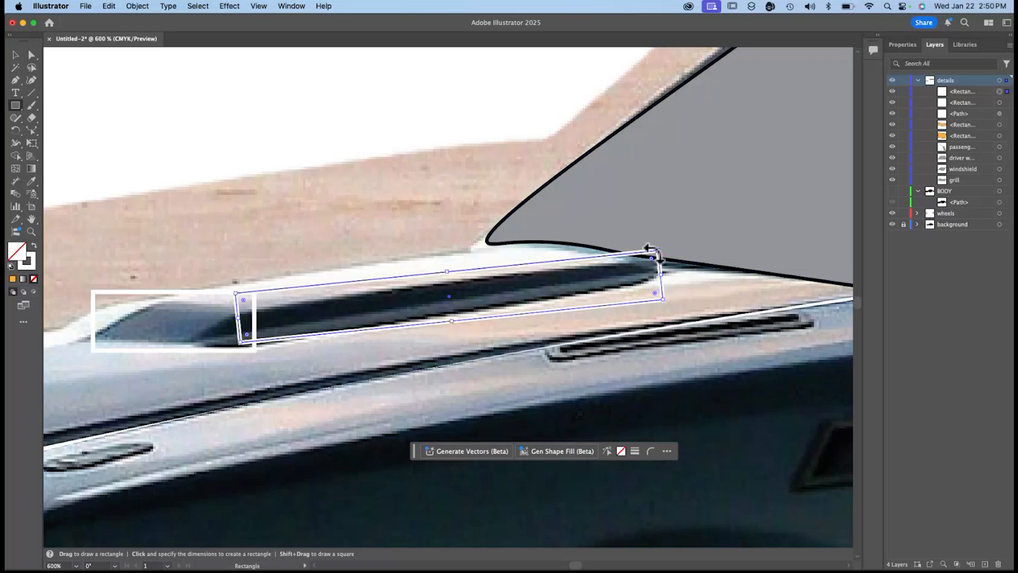
{"action": "mouse_move", "coordinate": [657, 250]}
{"action": "left_mouse_down"}
{"action": "mouse_move", "coordinate": [637, 264]}
{"action": "mouse_move", "coordinate": [658, 259]}
{"action": "mouse_move", "coordinate": [655, 243]}
{"action": "left_mouse_up"}
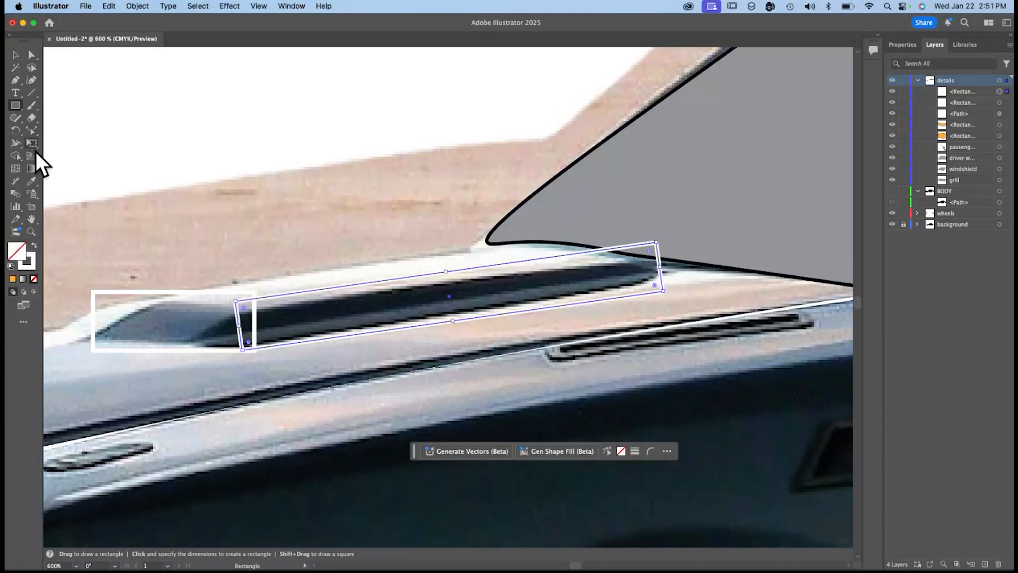
Shear the long scoop rectangle by 30° along an axis angle of −10°.
{"action": "left_click", "coordinate": [31, 143]}
{"action": "left_click", "coordinate": [137, 6]}
{"action": "mouse_move", "coordinate": [159, 21]}
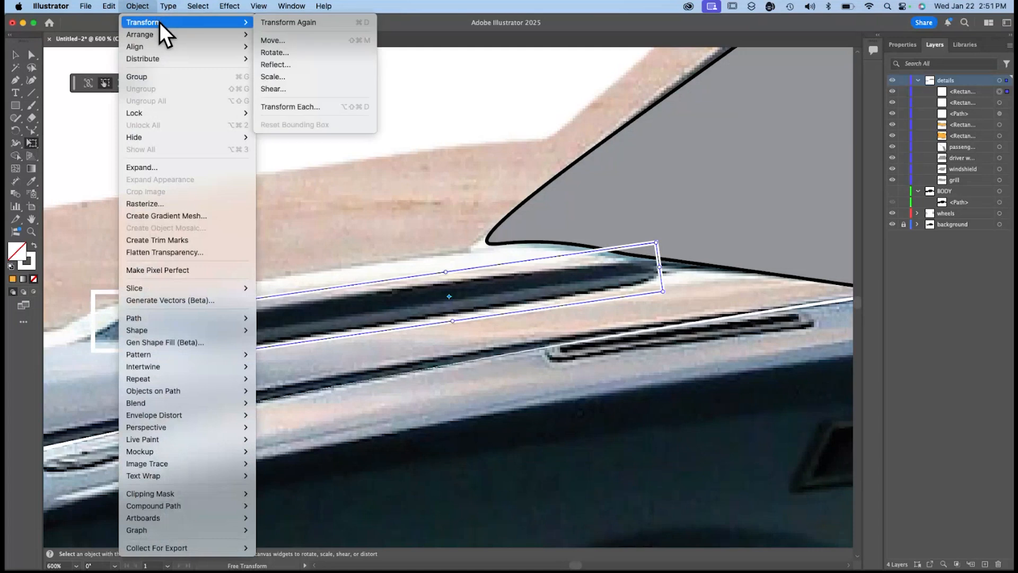
{"action": "left_click", "coordinate": [270, 87]}
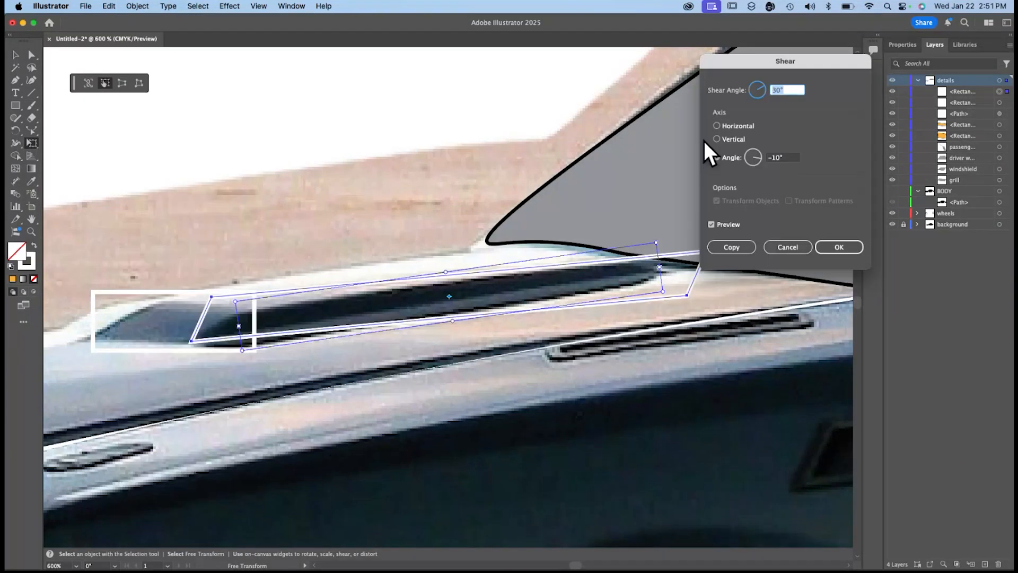
{"action": "key", "text": "Return"}
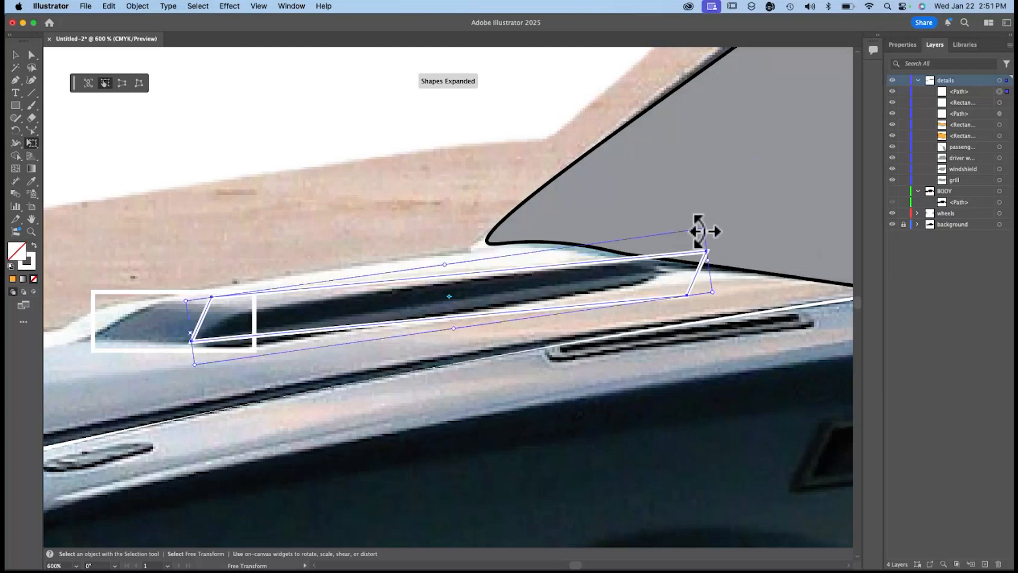
Narrow the sheared shape from both ends with Free Transform and shift it over the dark scoop section.
{"action": "left_click_drag", "start_coordinate": [699, 230], "coordinate": [657, 239]}
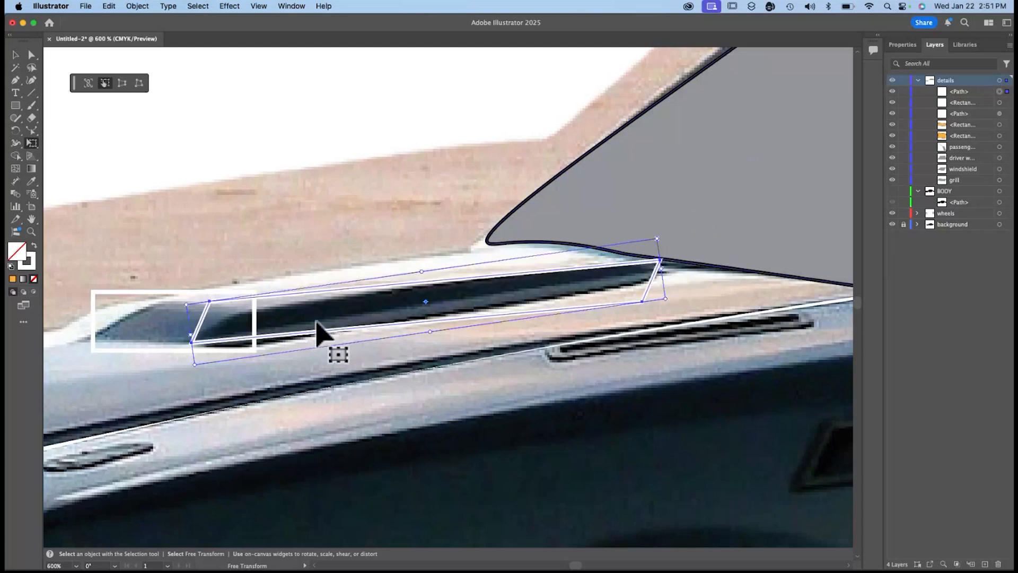
{"action": "left_click_drag", "start_coordinate": [194, 364], "coordinate": [238, 367]}
{"action": "left_click_drag", "start_coordinate": [250, 298], "coordinate": [254, 309]}
{"action": "left_click_drag", "start_coordinate": [642, 318], "coordinate": [661, 275]}
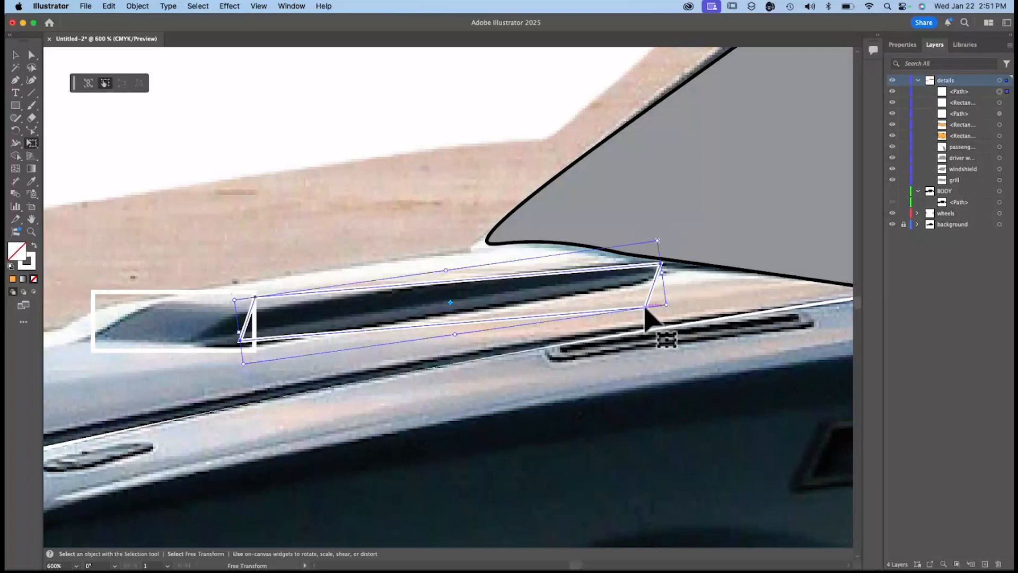
{"action": "left_click_drag", "start_coordinate": [646, 309], "coordinate": [642, 302]}
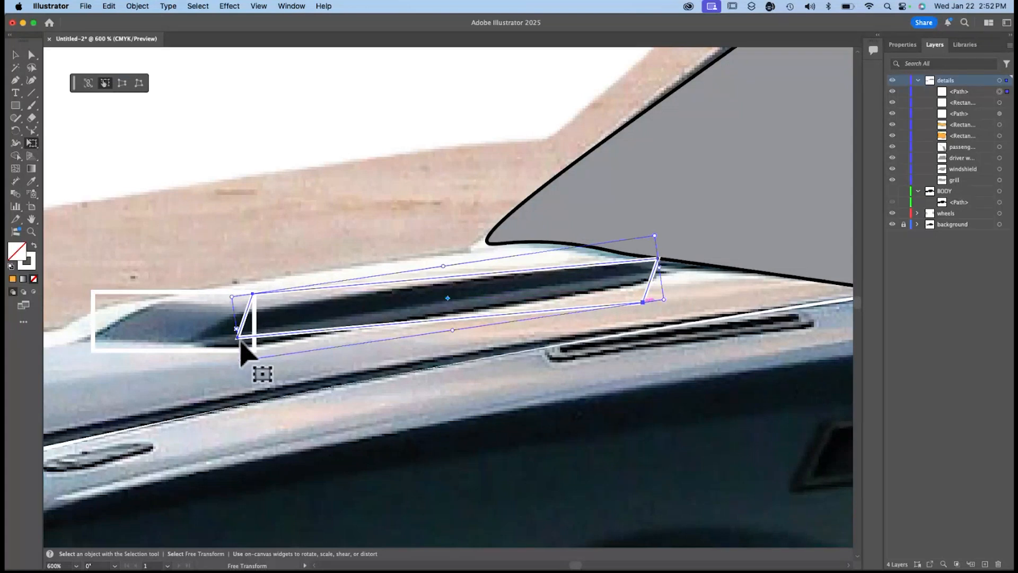
Move the long shape's lower rear corner and both front corners with Direct Selection to fit the dark scoop's edges.
{"action": "key", "text": "shift+w"}
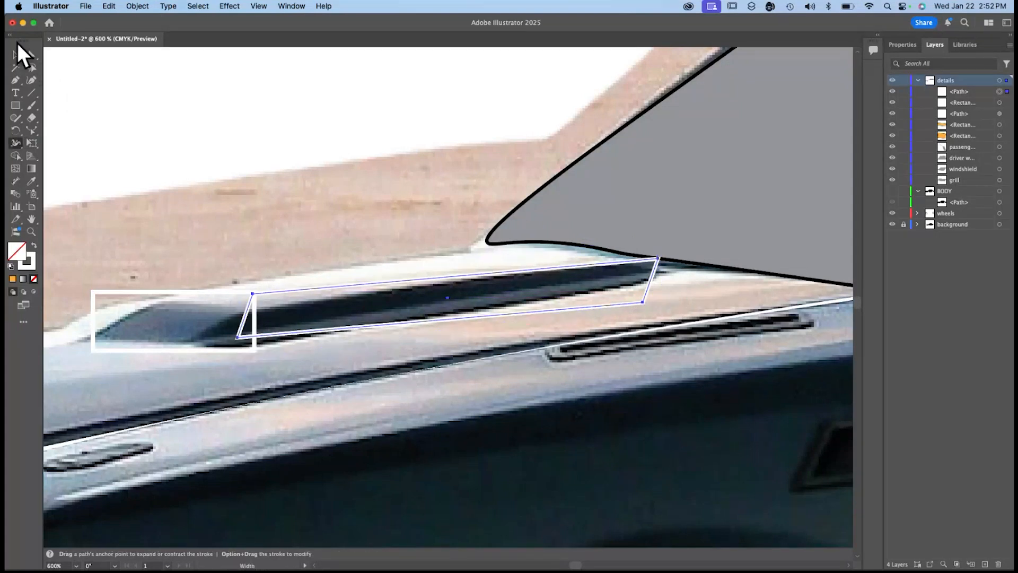
{"action": "left_click", "coordinate": [31, 53]}
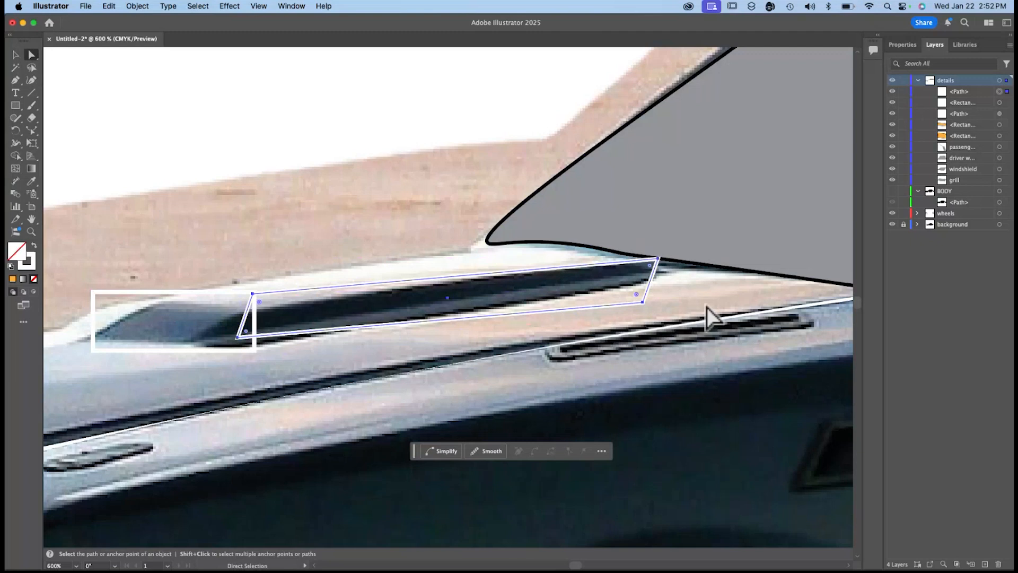
{"action": "left_click", "coordinate": [642, 304]}
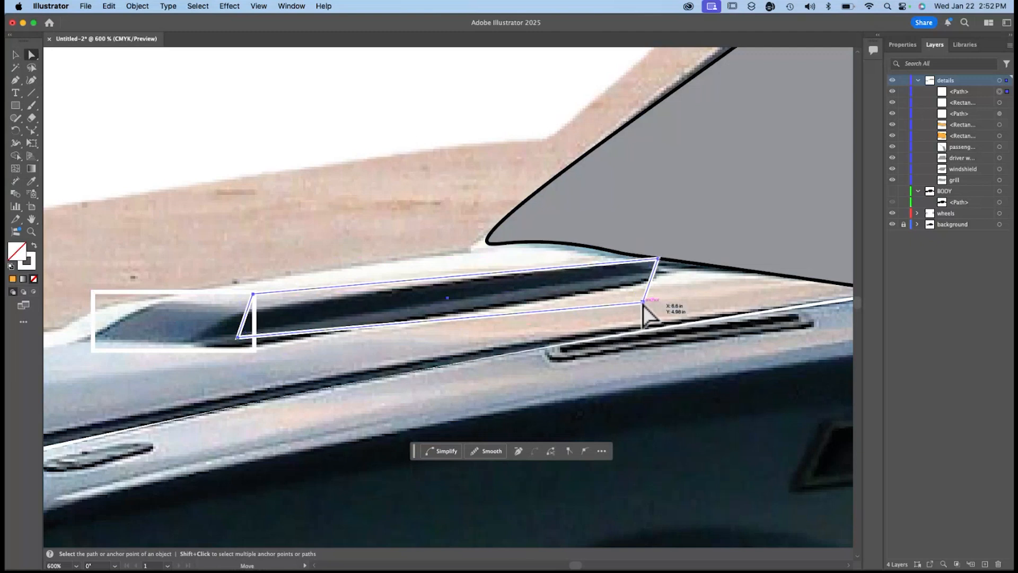
{"action": "left_click_drag", "start_coordinate": [642, 303], "coordinate": [650, 283]}
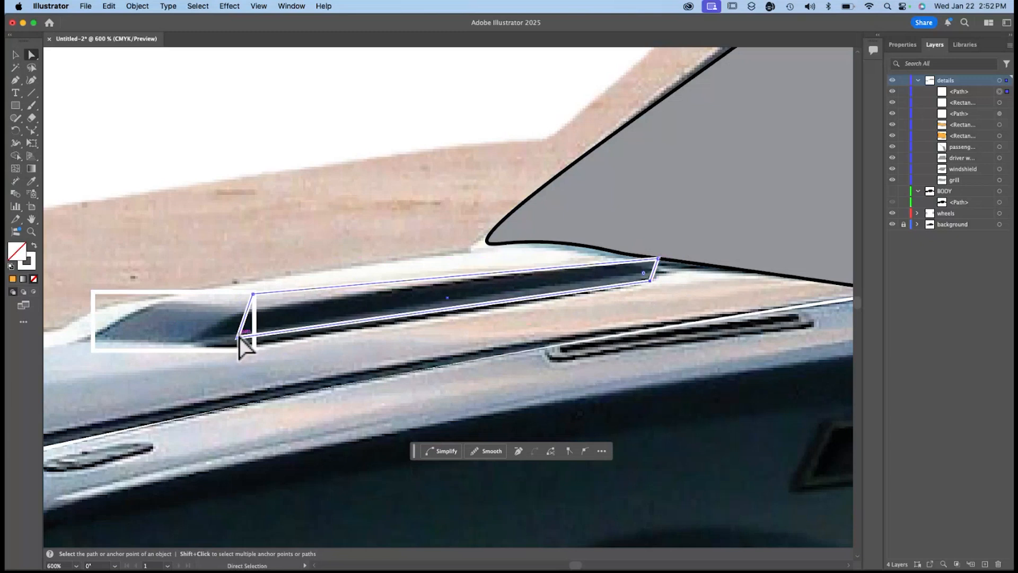
{"action": "left_click_drag", "start_coordinate": [237, 338], "coordinate": [242, 344]}
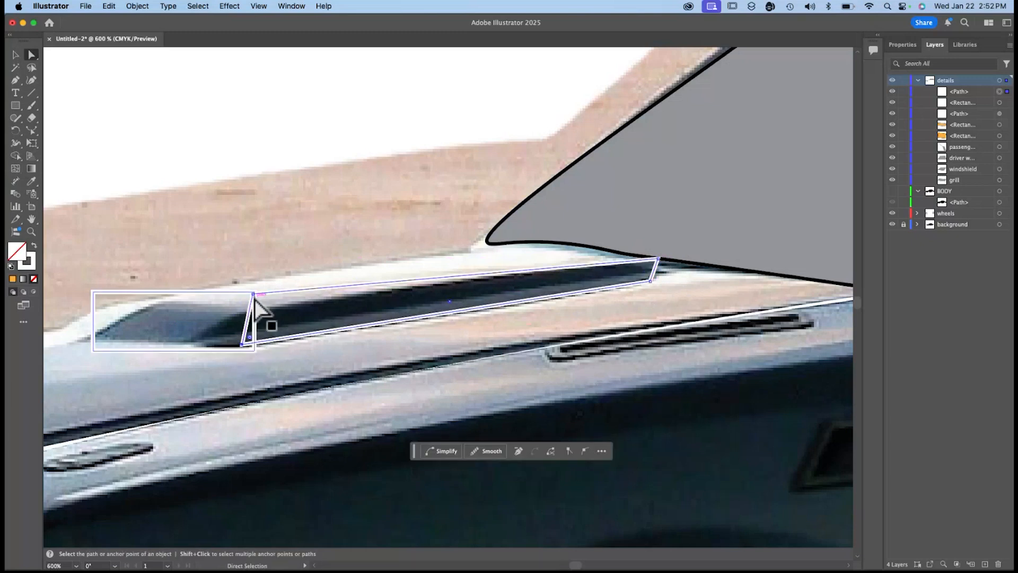
{"action": "mouse_move", "coordinate": [253, 297]}
{"action": "left_mouse_down"}
{"action": "mouse_move", "coordinate": [269, 319]}
{"action": "mouse_move", "coordinate": [257, 336]}
{"action": "mouse_move", "coordinate": [209, 347]}
{"action": "mouse_move", "coordinate": [243, 345]}
{"action": "left_mouse_up"}
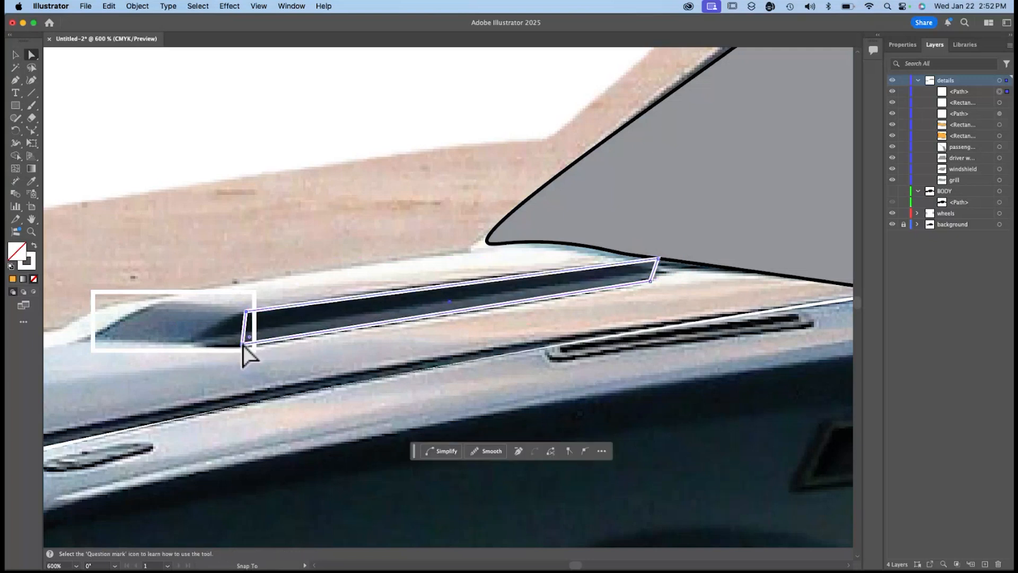
Move the four corners of the front scoop rectangle with Direct Selection to fit the scoop's dark front section.
{"action": "left_click", "coordinate": [212, 295]}
{"action": "left_click_drag", "start_coordinate": [254, 292], "coordinate": [242, 312]}
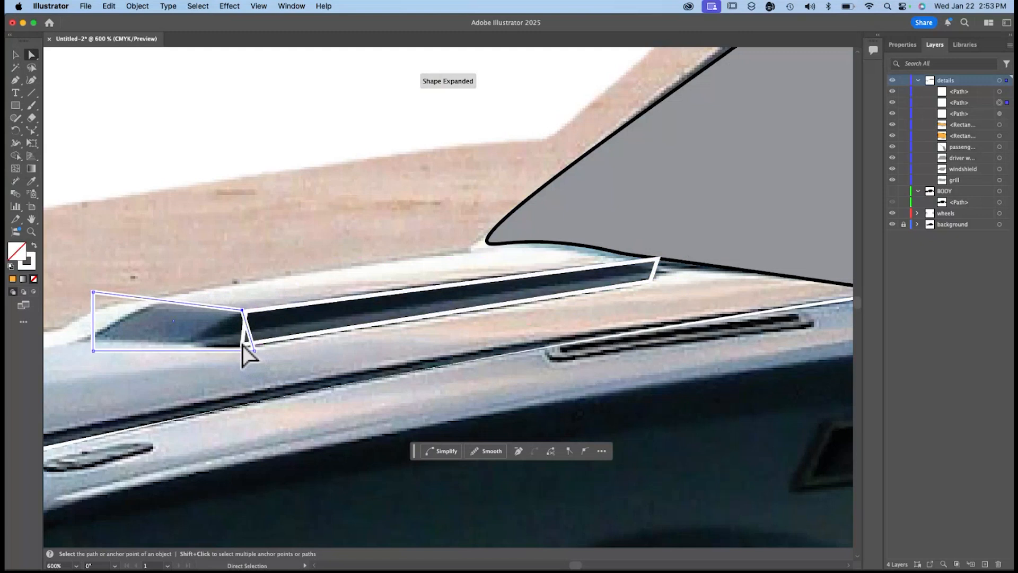
{"action": "left_click", "coordinate": [243, 346]}
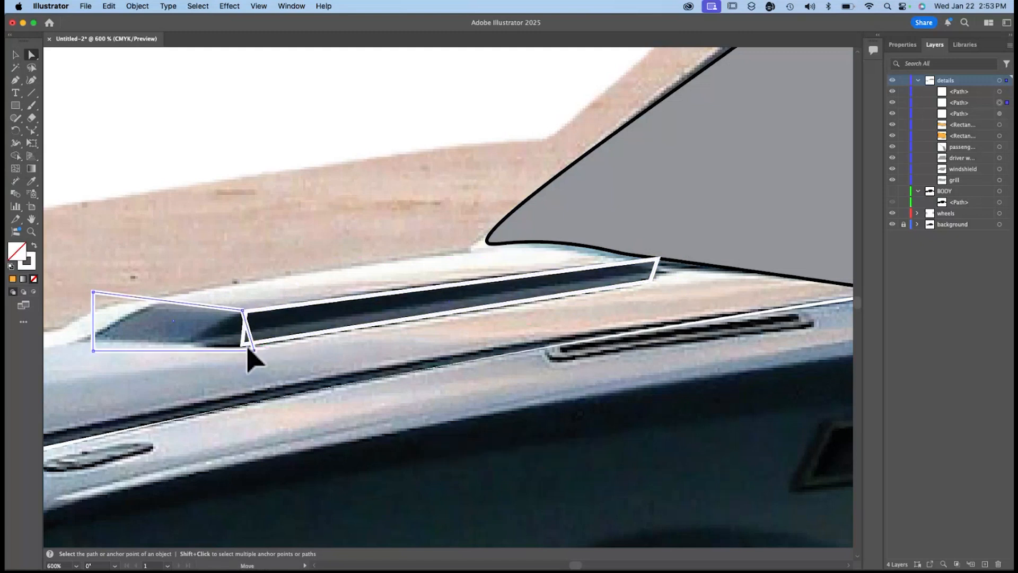
{"action": "left_click", "coordinate": [247, 350]}
{"action": "left_click_drag", "start_coordinate": [93, 350], "coordinate": [79, 342]}
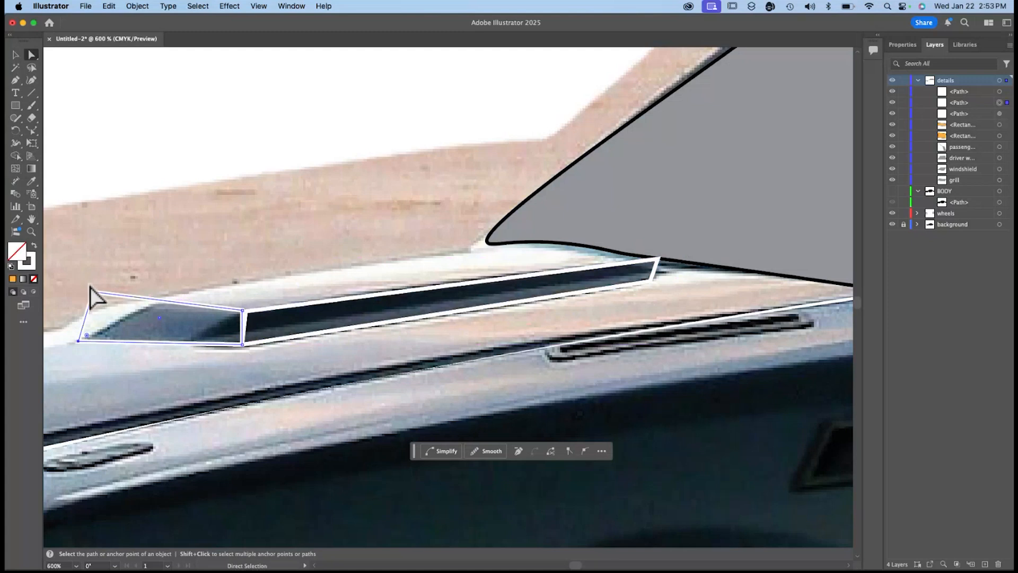
{"action": "left_click_drag", "start_coordinate": [93, 292], "coordinate": [154, 304]}
{"action": "left_click_drag", "start_coordinate": [152, 306], "coordinate": [154, 305]}
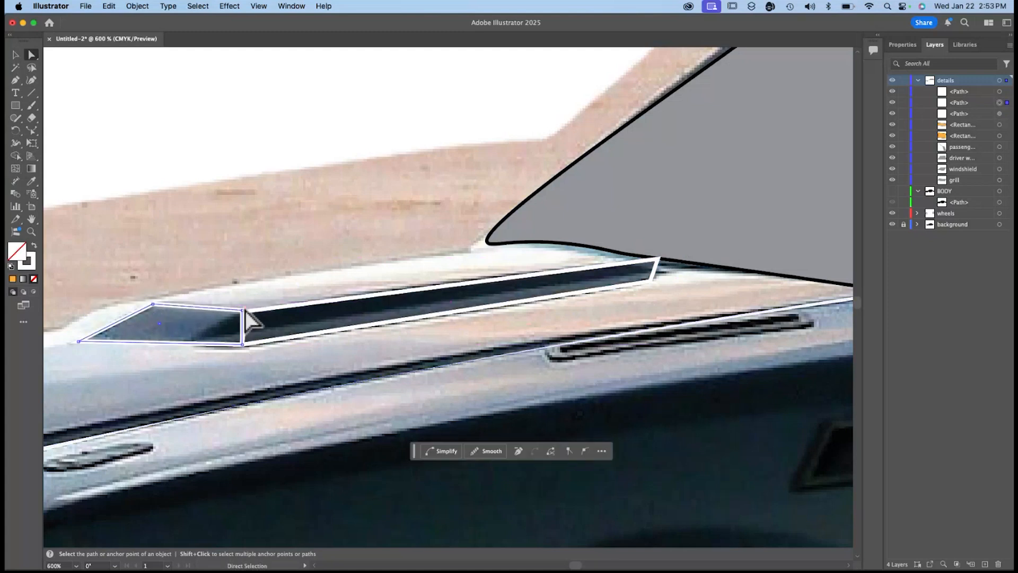
{"action": "left_click_drag", "start_coordinate": [244, 313], "coordinate": [246, 313]}
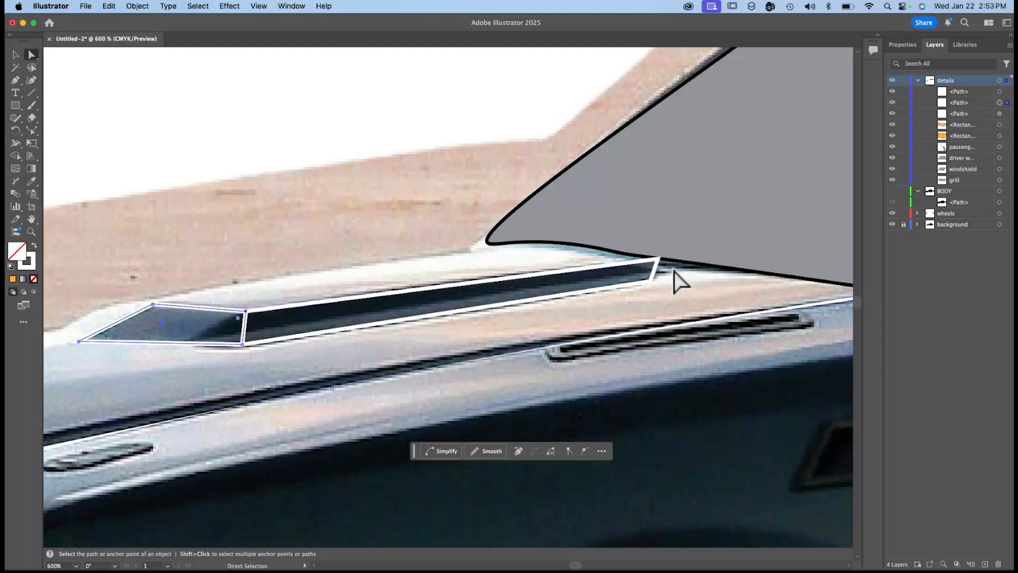
Nudge the long scoop shape's upper rear corner onto the photo and bow its upper edge slightly upward with the Reshape tool.
{"action": "mouse_move", "coordinate": [654, 263]}
{"action": "left_mouse_down"}
{"action": "mouse_move", "coordinate": [647, 268]}
{"action": "mouse_move", "coordinate": [654, 263]}
{"action": "left_mouse_up"}
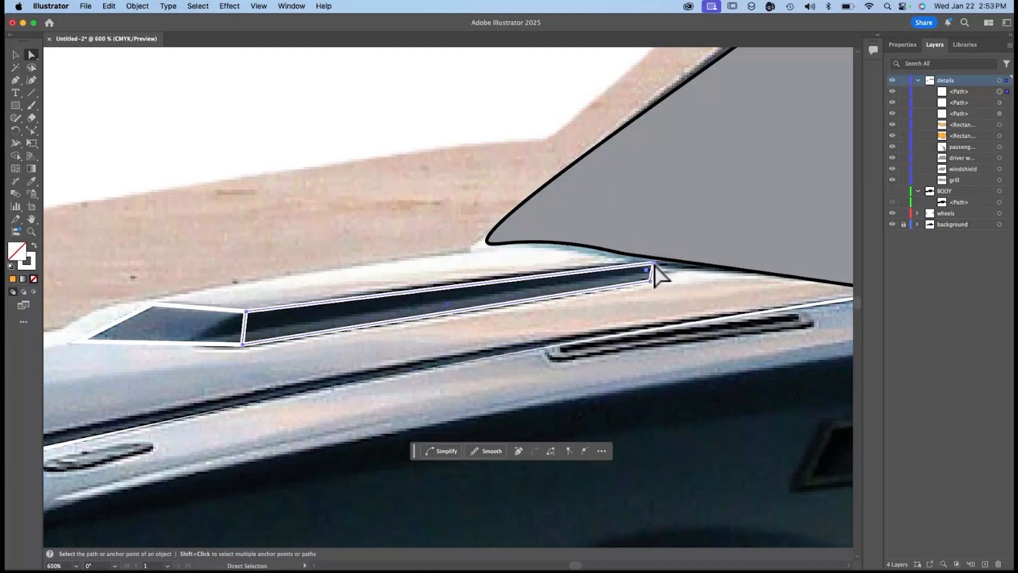
{"action": "left_click", "coordinate": [33, 132]}
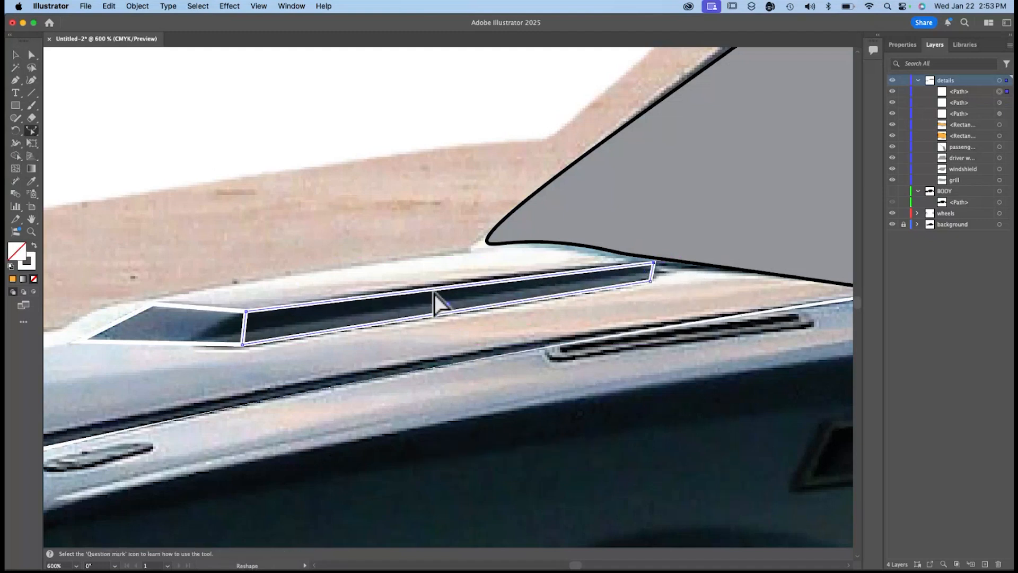
{"action": "left_click_drag", "start_coordinate": [432, 289], "coordinate": [432, 286]}
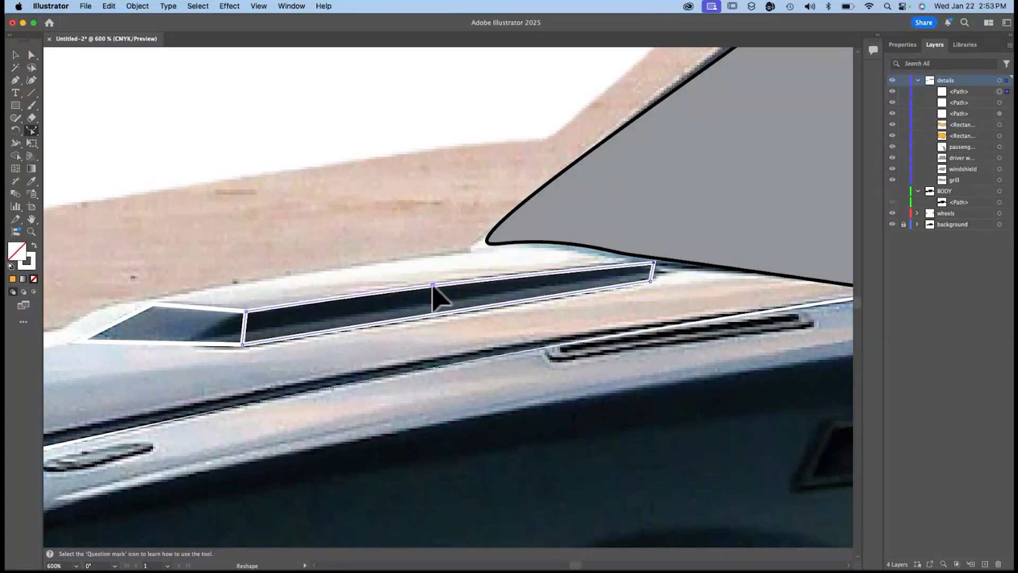
Merge the front and long hood scoop shapes into one outline with Shape Builder, and deselect it.
{"action": "left_click", "coordinate": [15, 53]}
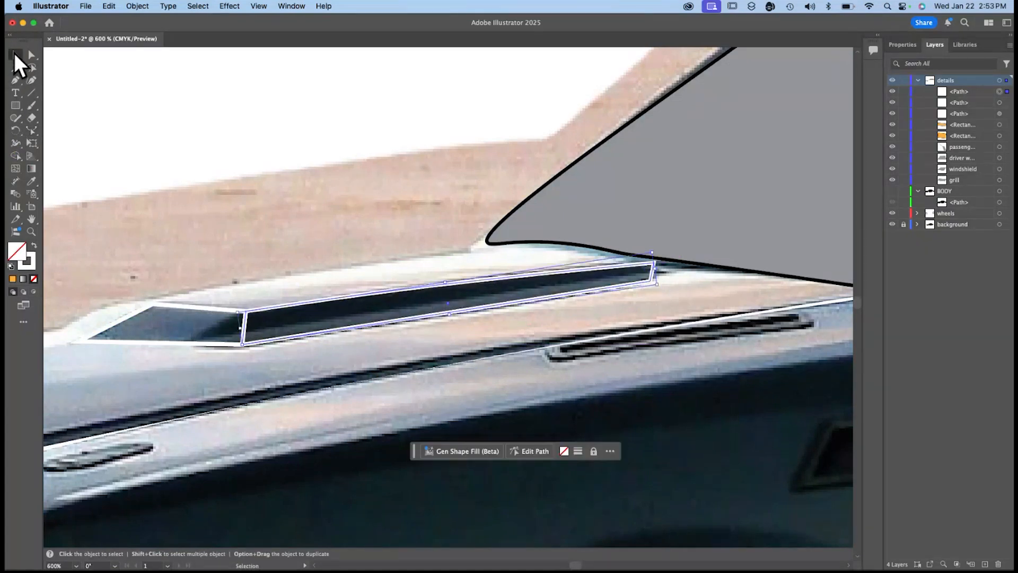
{"action": "left_click", "coordinate": [182, 330], "text": "shift"}
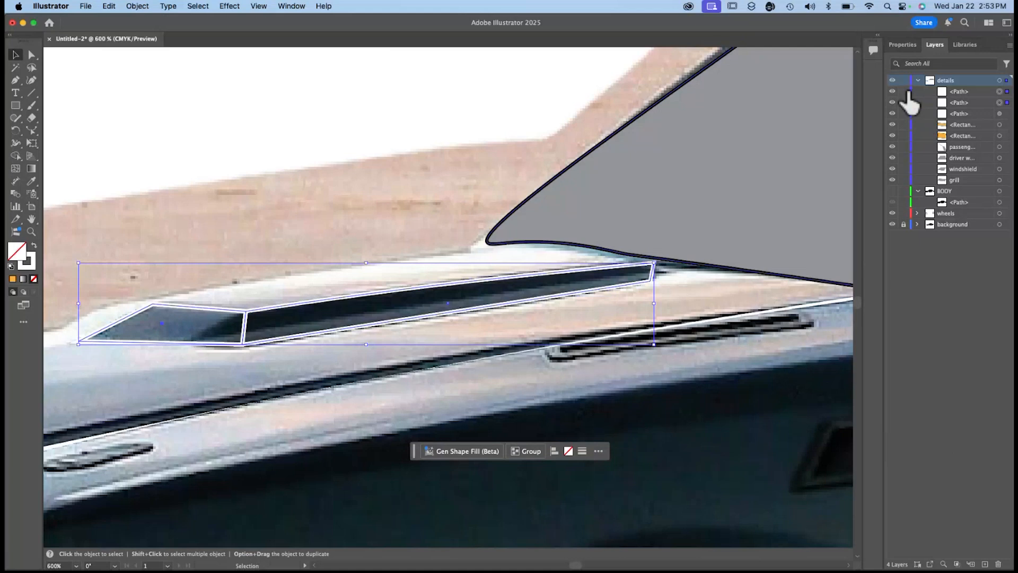
{"action": "left_click", "coordinate": [913, 45]}
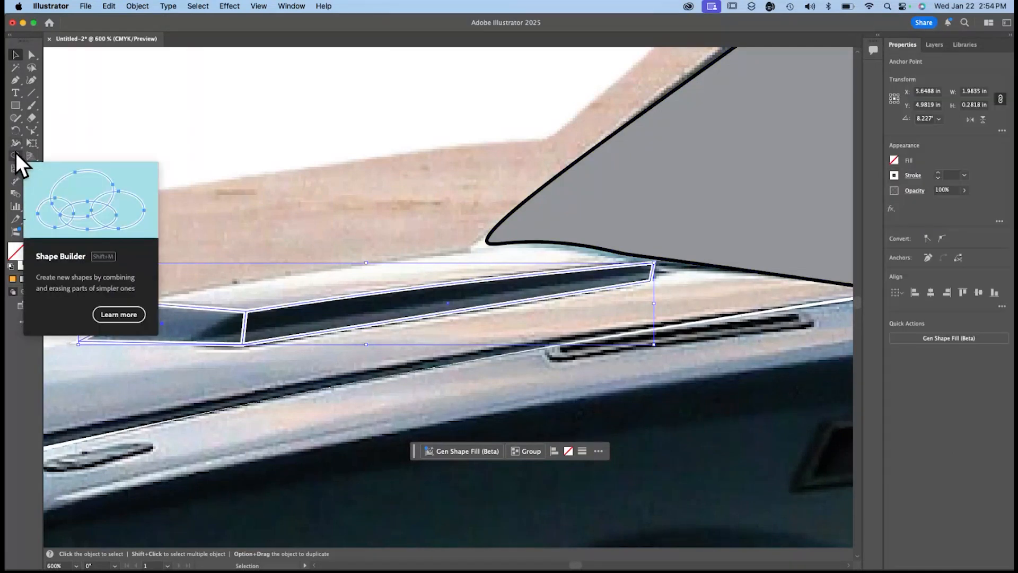
{"action": "left_click", "coordinate": [15, 154]}
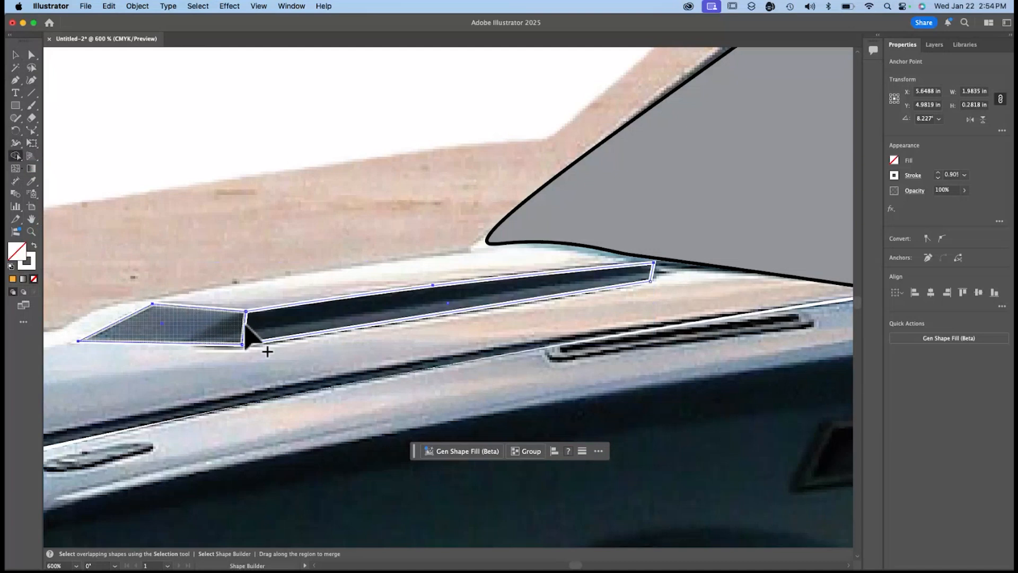
{"action": "mouse_move", "coordinate": [187, 326]}
{"action": "left_mouse_down"}
{"action": "mouse_move", "coordinate": [263, 329]}
{"action": "mouse_move", "coordinate": [313, 317]}
{"action": "left_mouse_up"}
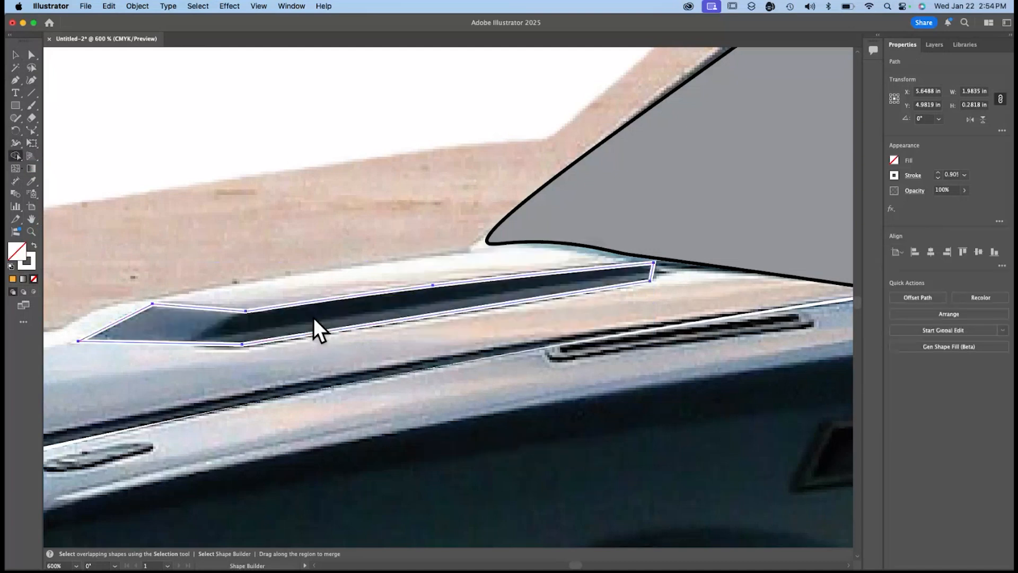
{"action": "left_click", "coordinate": [17, 55]}
{"action": "left_click", "coordinate": [255, 159]}
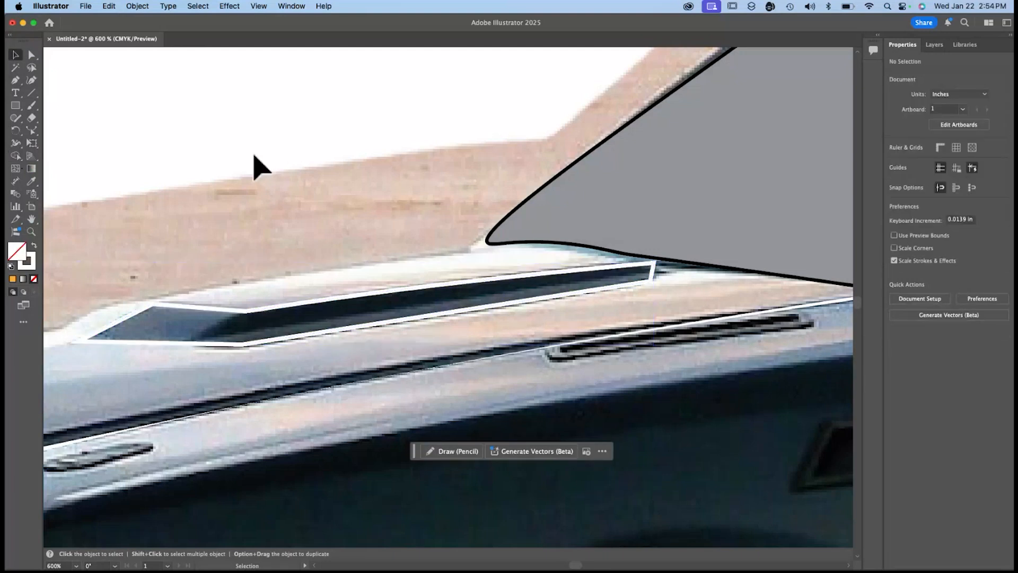
Show the BODY layer, hide the background photo and view the whole car illustration.
{"action": "left_click", "coordinate": [934, 45]}
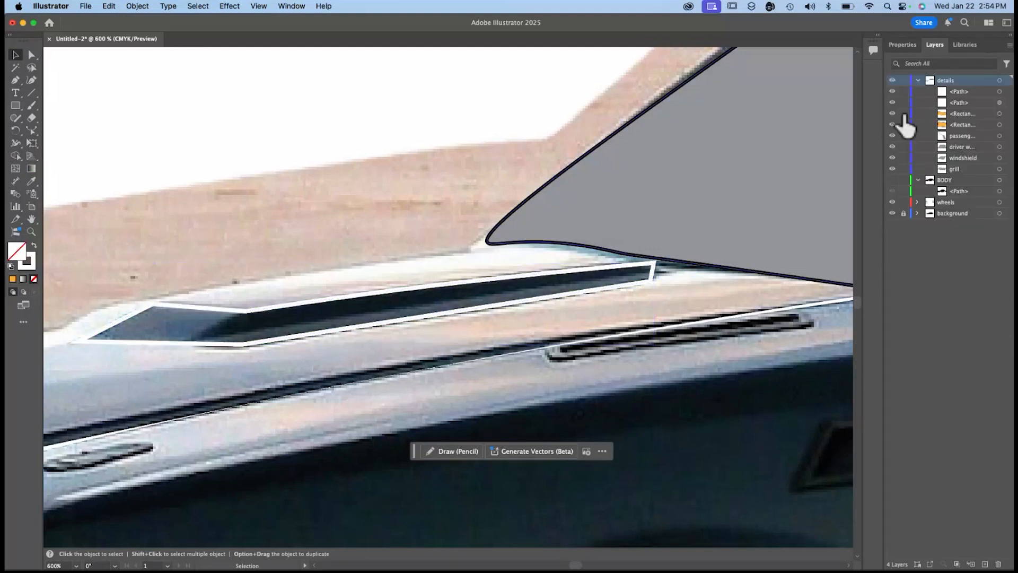
{"action": "left_click_drag", "start_coordinate": [891, 180], "coordinate": [892, 217]}
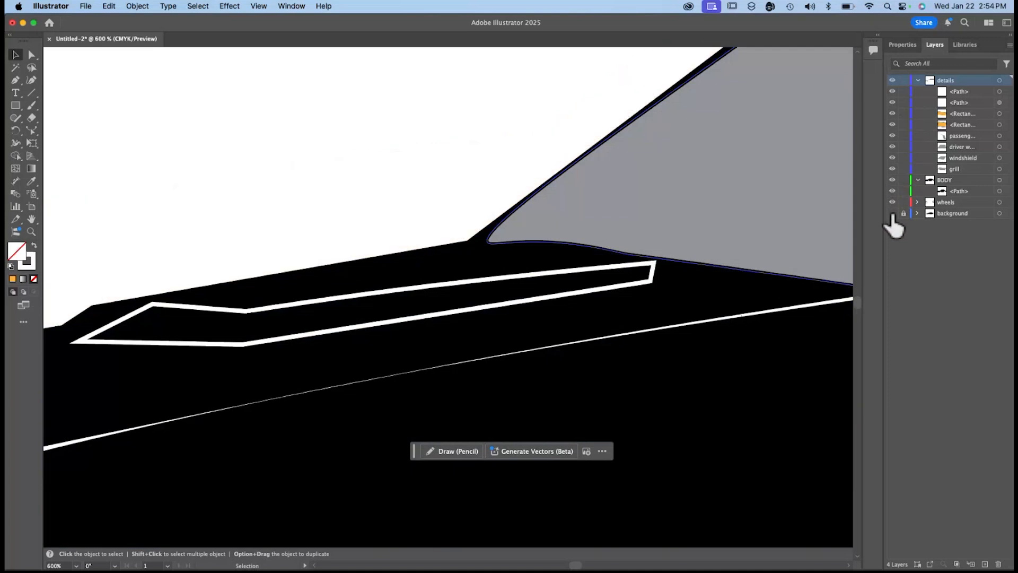
{"action": "key", "text": "super+0"}
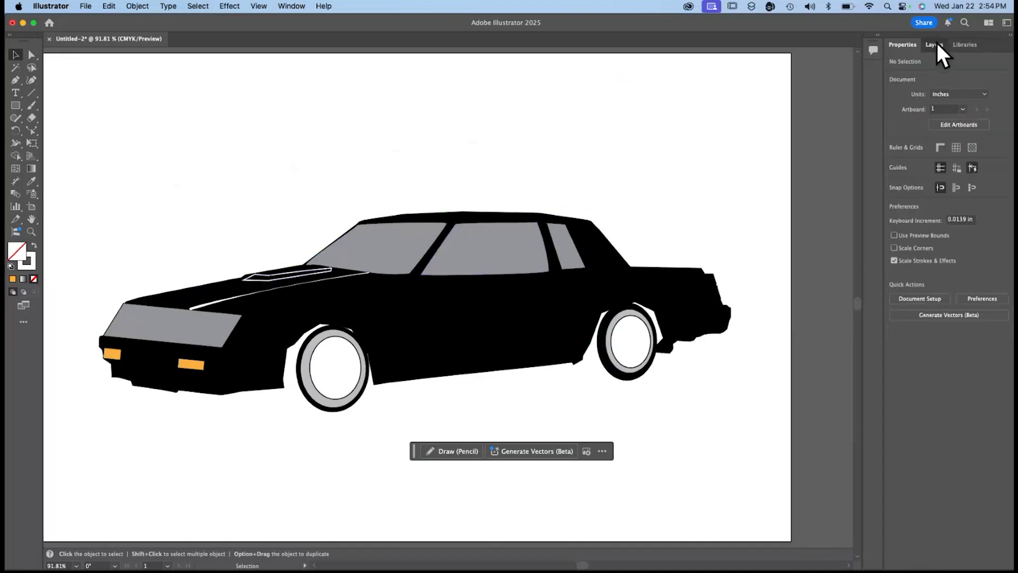
Show the background photo again and hide the black body path in the BODY layer.
{"action": "left_click", "coordinate": [935, 45]}
{"action": "left_click", "coordinate": [892, 180]}
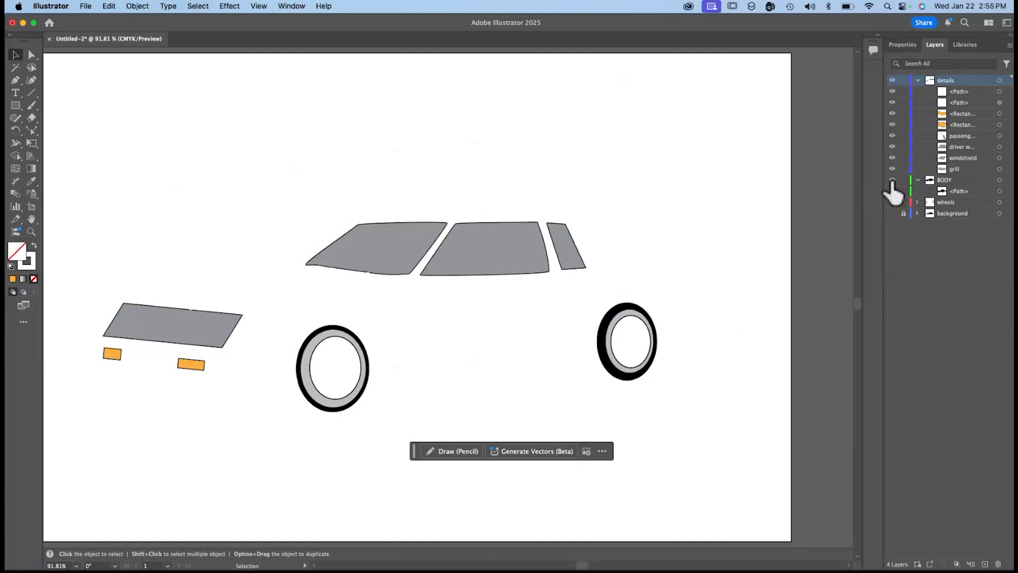
{"action": "left_click", "coordinate": [893, 180]}
{"action": "left_click", "coordinate": [892, 213]}
{"action": "left_click", "coordinate": [893, 190]}
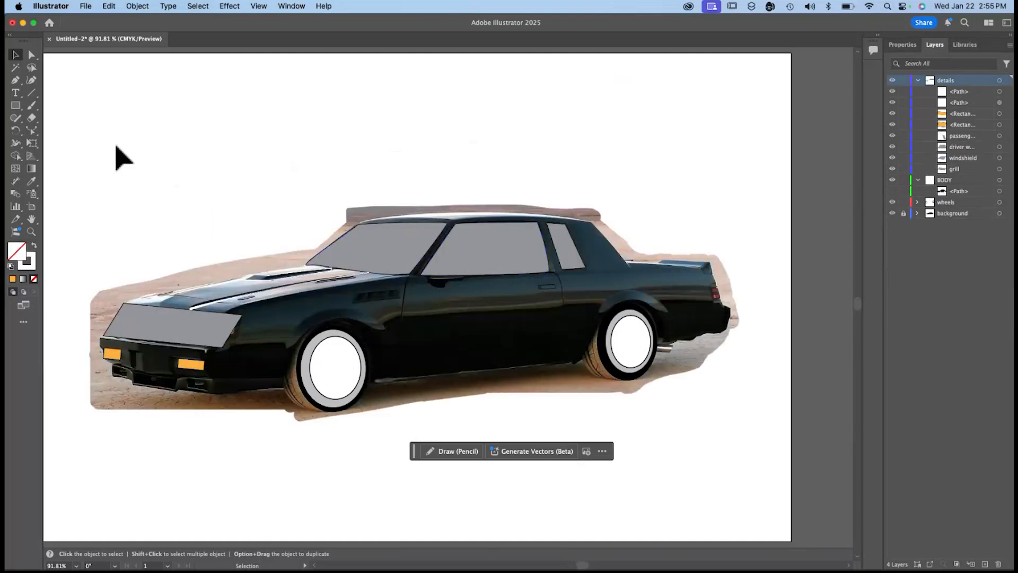
Draw a narrow rectangle over the front fender vent and straight lines along the door's front and rear edges.
{"action": "left_click", "coordinate": [15, 105]}
{"action": "mouse_move", "coordinate": [353, 291]}
{"action": "left_mouse_down"}
{"action": "mouse_move", "coordinate": [401, 301]}
{"action": "mouse_move", "coordinate": [411, 291]}
{"action": "mouse_move", "coordinate": [401, 381]}
{"action": "left_mouse_up"}
{"action": "left_click", "coordinate": [32, 92]}
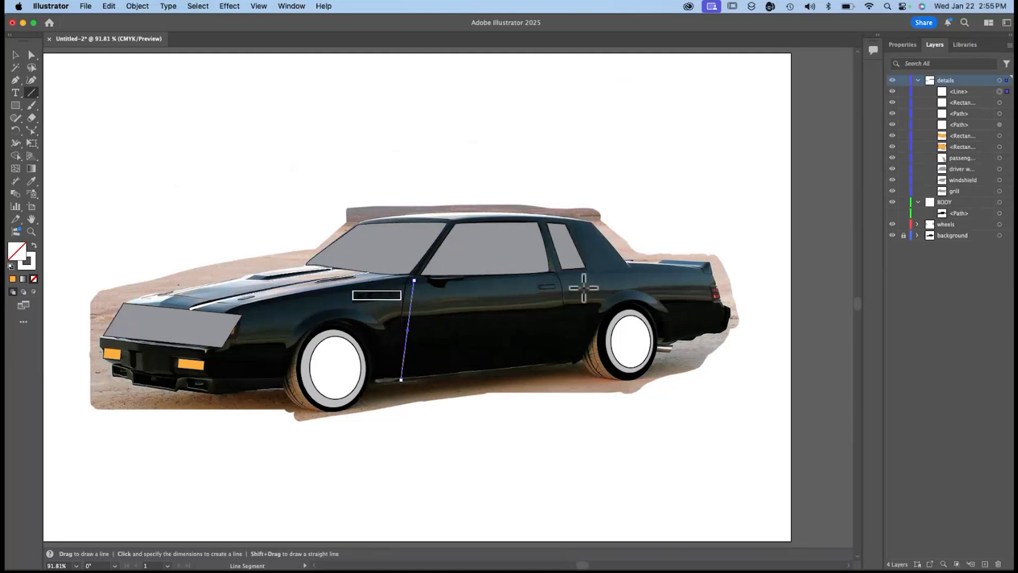
{"action": "left_click_drag", "start_coordinate": [554, 272], "coordinate": [571, 361]}
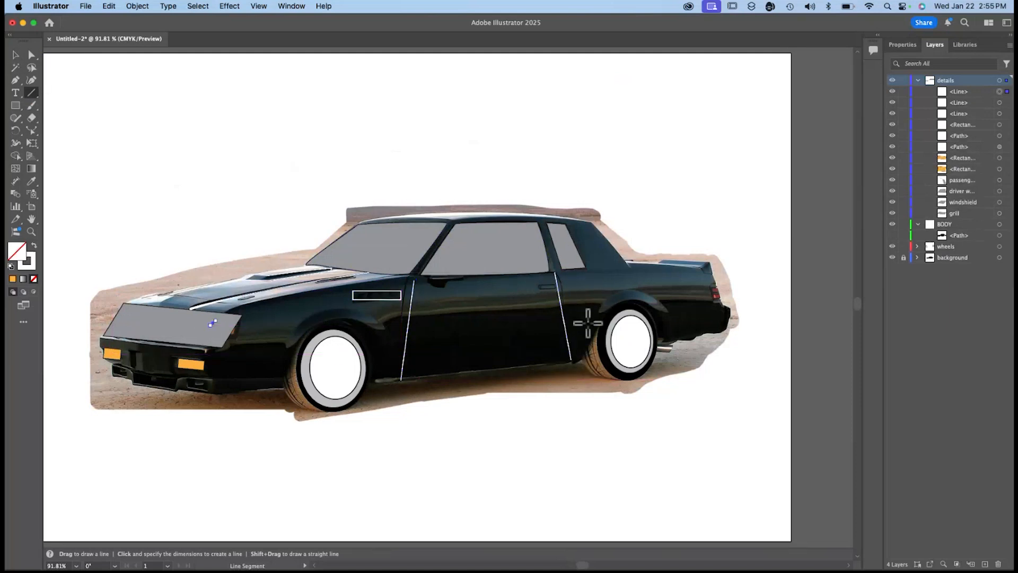
Delete the short stray line on the grill.
{"action": "key", "text": "super"}
{"action": "key", "text": "super+equal"}
{"action": "key", "text": "super+equal"}
{"action": "key", "text": "super+equal"}
{"action": "key", "text": "super+equal"}
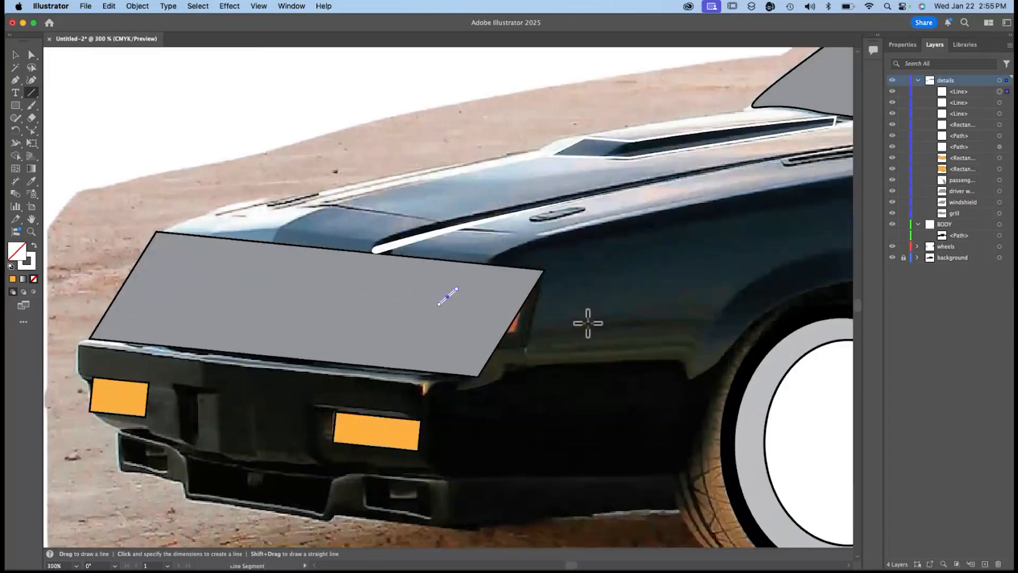
{"action": "key", "text": "Delete"}
Rotate the fender vent rectangle slightly to follow the vent's slope and keep it positioned over the vent.
{"action": "scroll", "coordinate": [586, 320], "scroll_direction": "right", "scroll_amount": 10}
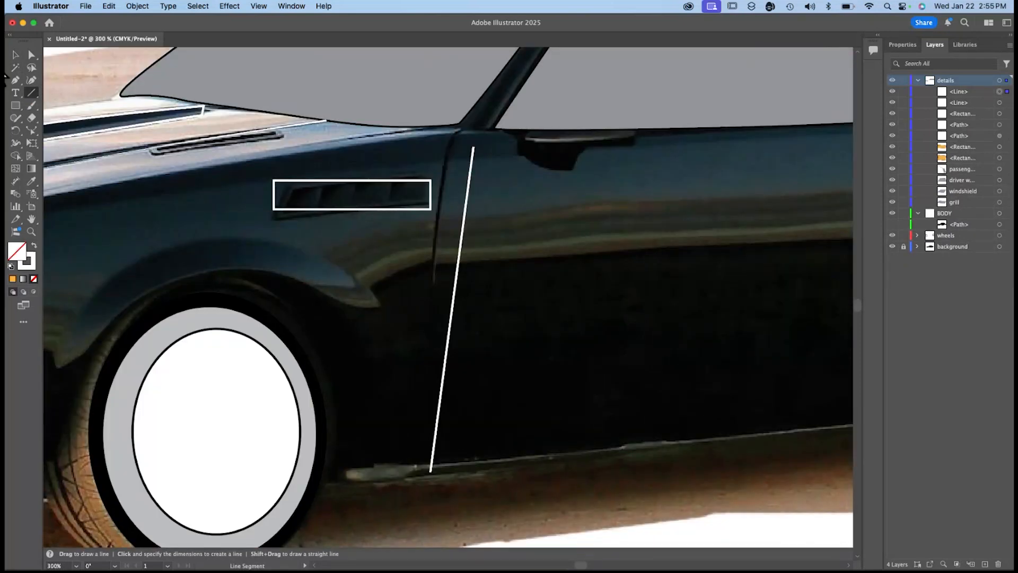
{"action": "left_click", "coordinate": [17, 53]}
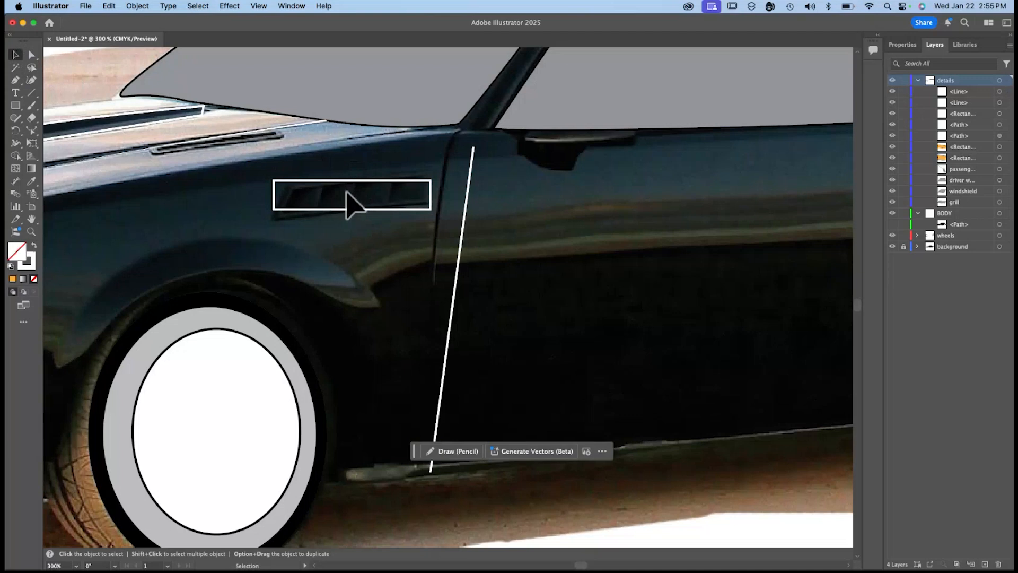
{"action": "left_click", "coordinate": [280, 181]}
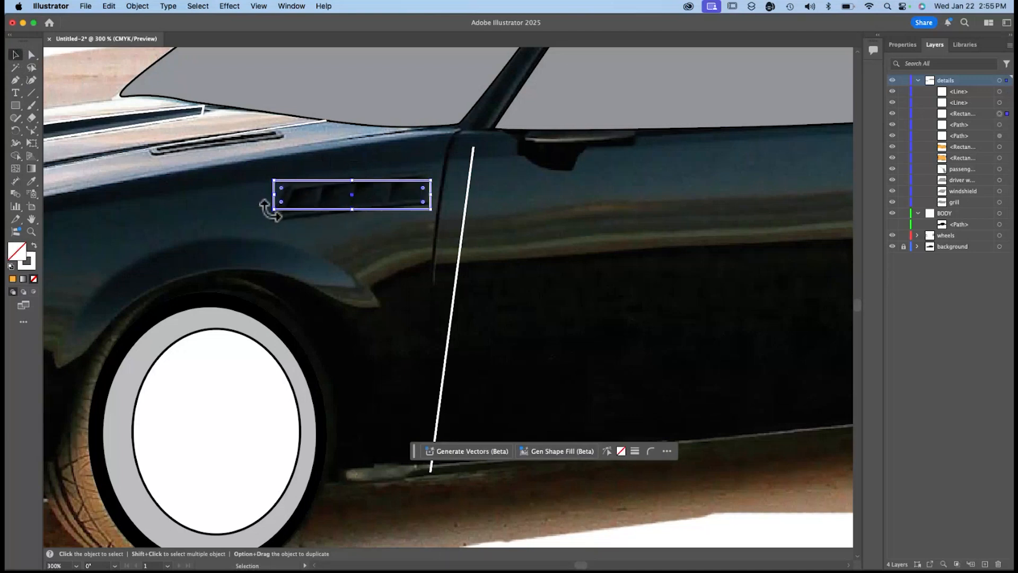
{"action": "mouse_move", "coordinate": [267, 205]}
{"action": "left_mouse_down"}
{"action": "mouse_move", "coordinate": [268, 223]}
{"action": "mouse_move", "coordinate": [269, 214]}
{"action": "left_mouse_up"}
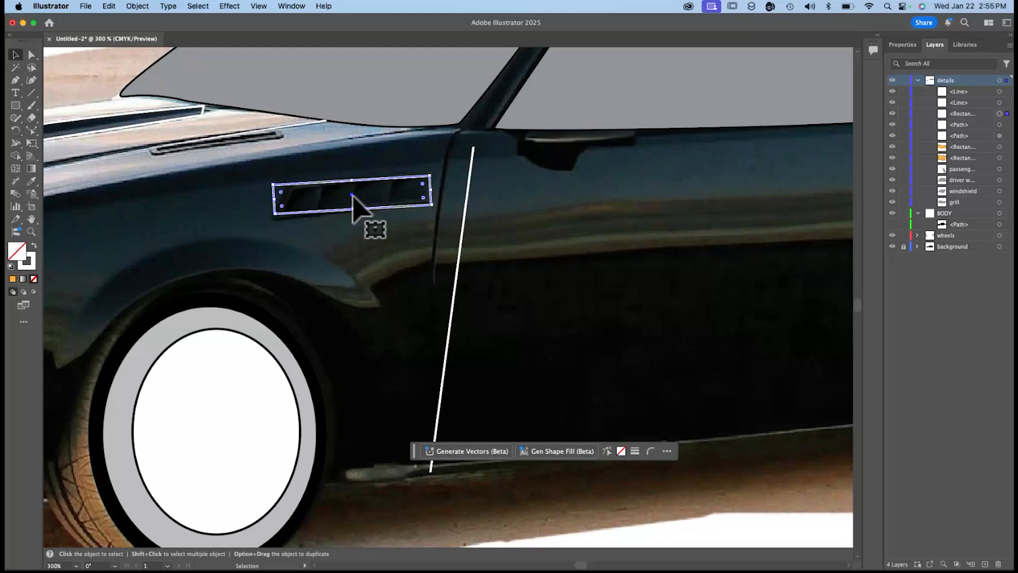
{"action": "left_click_drag", "start_coordinate": [353, 199], "coordinate": [338, 234]}
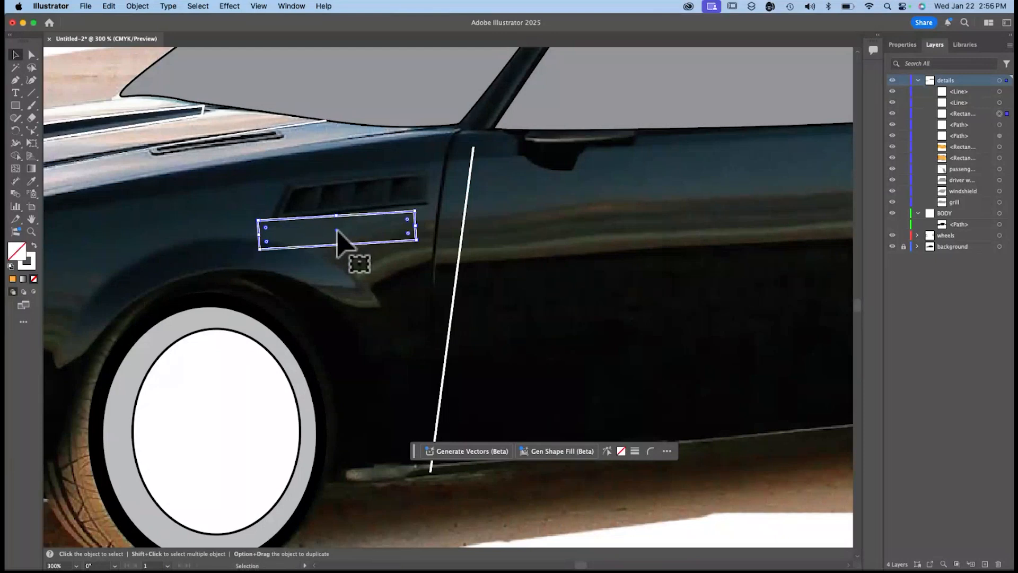
{"action": "left_click_drag", "start_coordinate": [338, 232], "coordinate": [353, 196]}
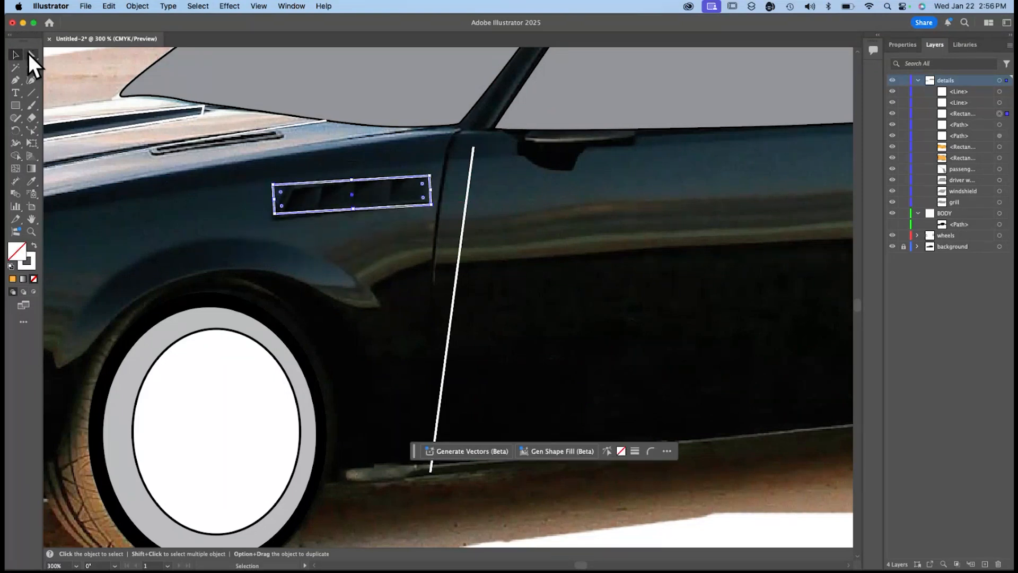
Move the vent rectangle's corners with Direct Selection so its front end slants and its rear end fits the vent.
{"action": "left_click", "coordinate": [30, 55]}
{"action": "left_click", "coordinate": [274, 185]}
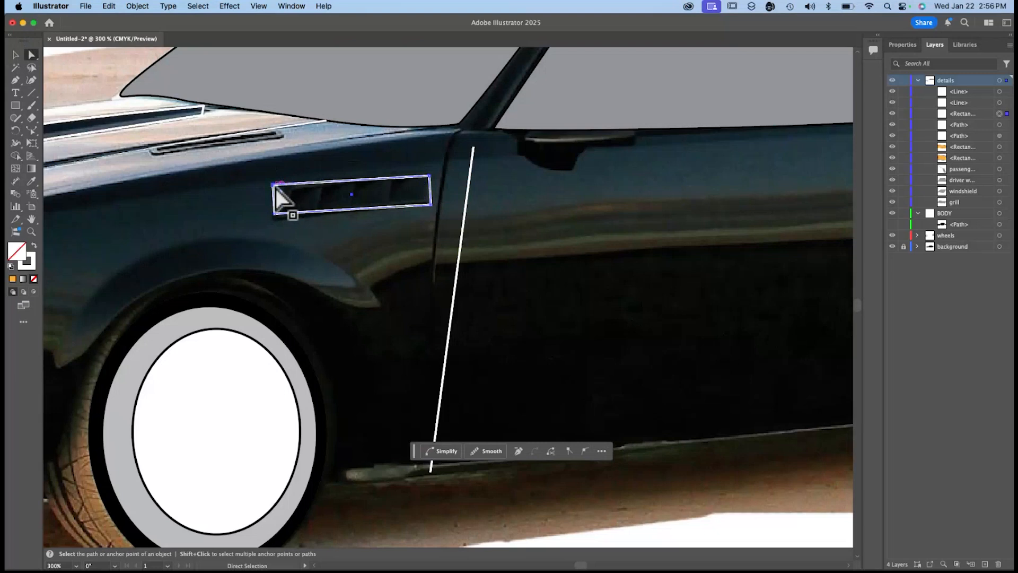
{"action": "left_click_drag", "start_coordinate": [275, 187], "coordinate": [275, 219]}
{"action": "left_click_drag", "start_coordinate": [428, 203], "coordinate": [432, 202]}
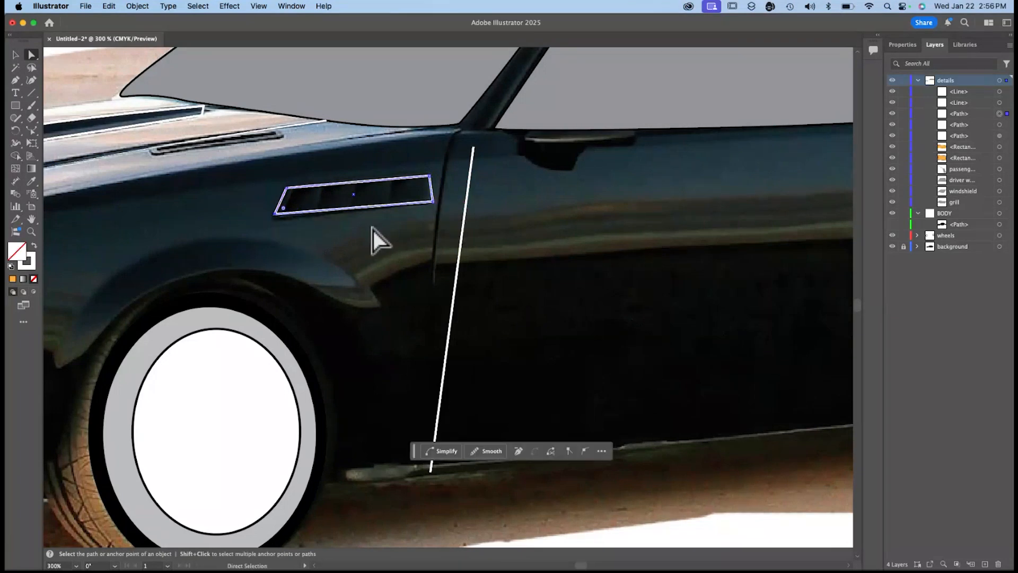
Shift the front door line onto the door seam and move its lower end to the bottom edge of the car.
{"action": "left_click", "coordinate": [15, 56]}
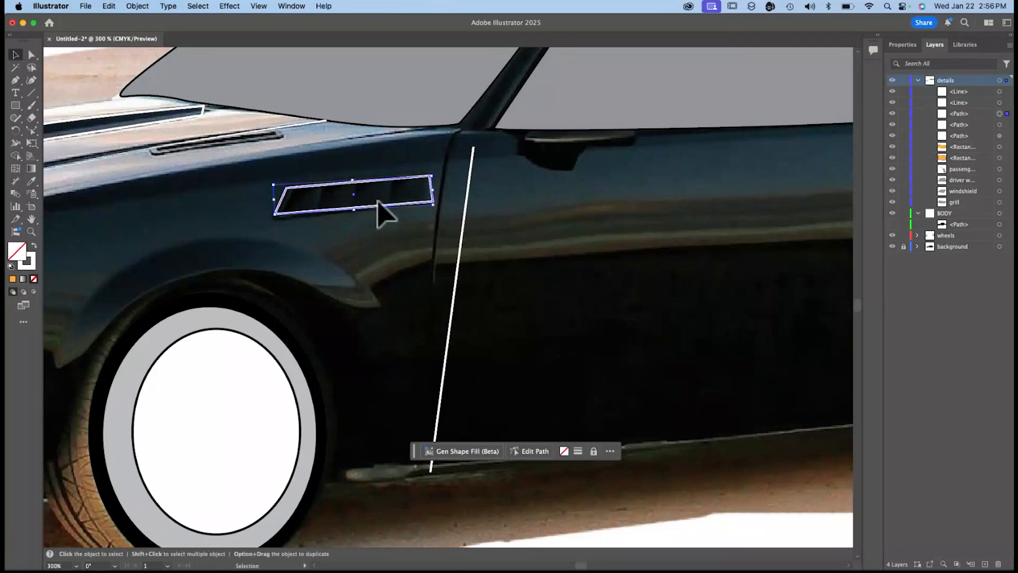
{"action": "left_click", "coordinate": [459, 258]}
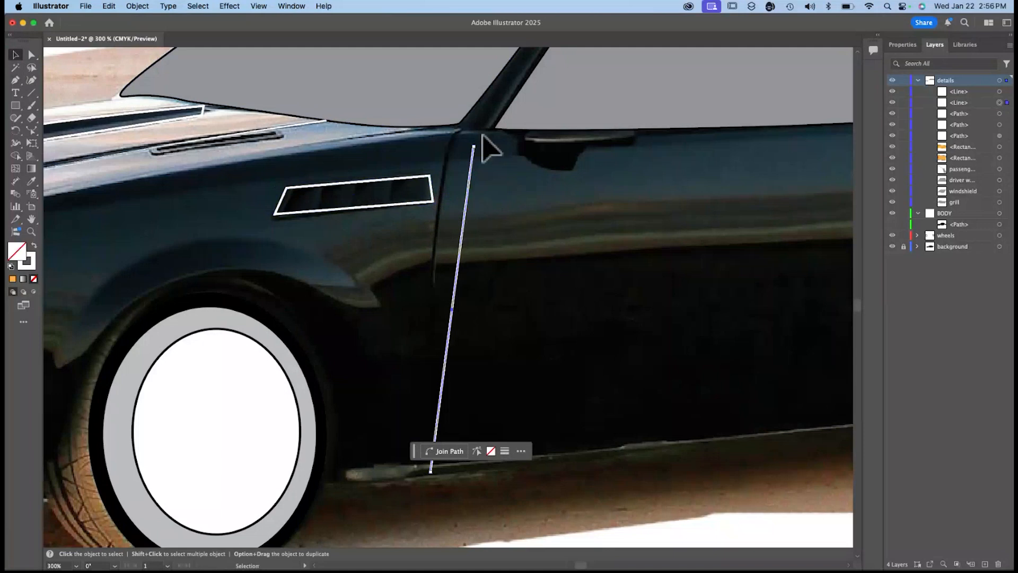
{"action": "left_click", "coordinate": [30, 54]}
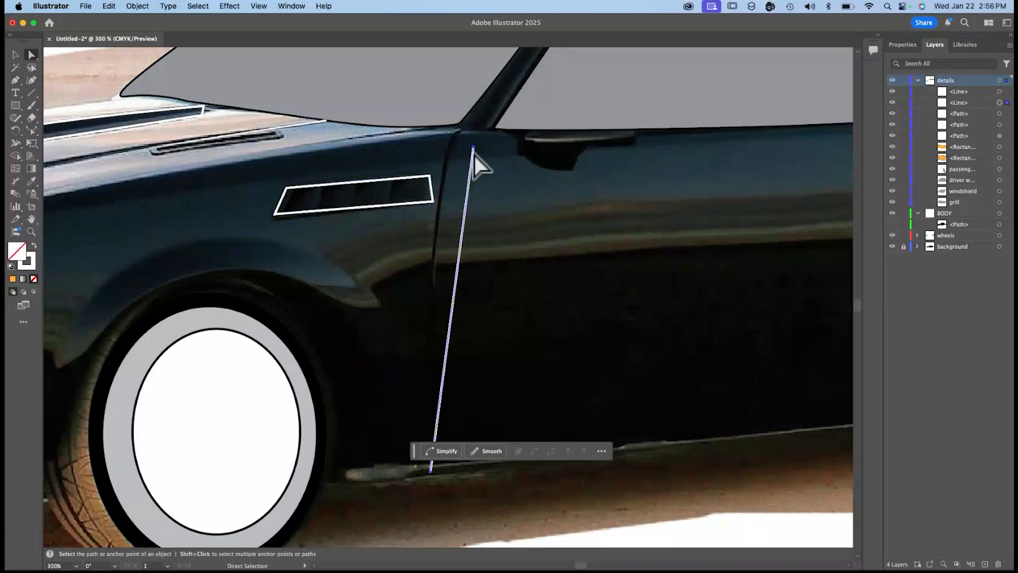
{"action": "left_click_drag", "start_coordinate": [474, 148], "coordinate": [460, 134]}
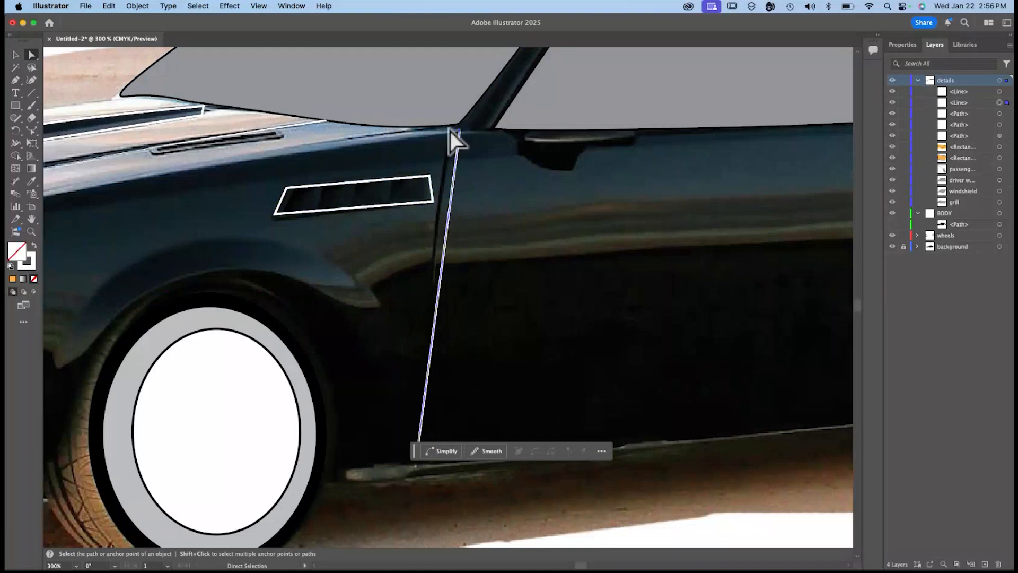
{"action": "left_click_drag", "start_coordinate": [414, 452], "coordinate": [621, 300]}
{"action": "left_click_drag", "start_coordinate": [417, 455], "coordinate": [413, 476]}
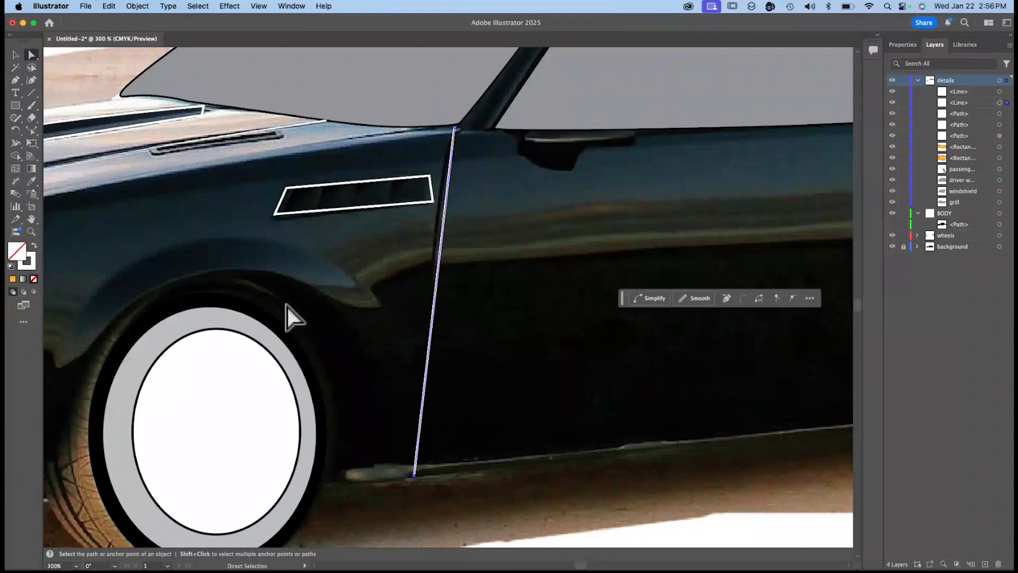
Bend the front door line slightly with the Reshape tool so it follows the door seam.
{"action": "left_click", "coordinate": [31, 129]}
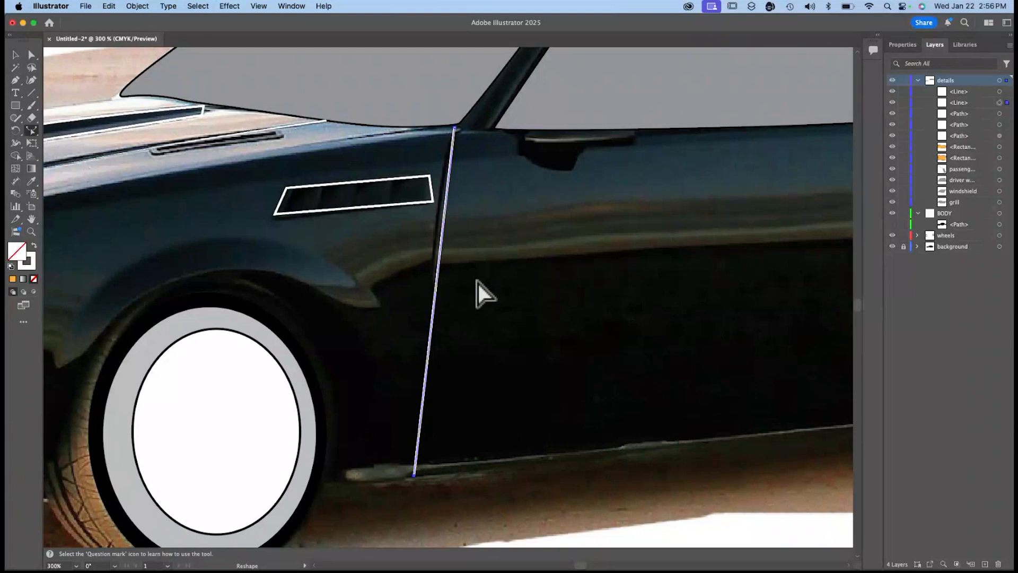
{"action": "left_click_drag", "start_coordinate": [434, 291], "coordinate": [430, 287]}
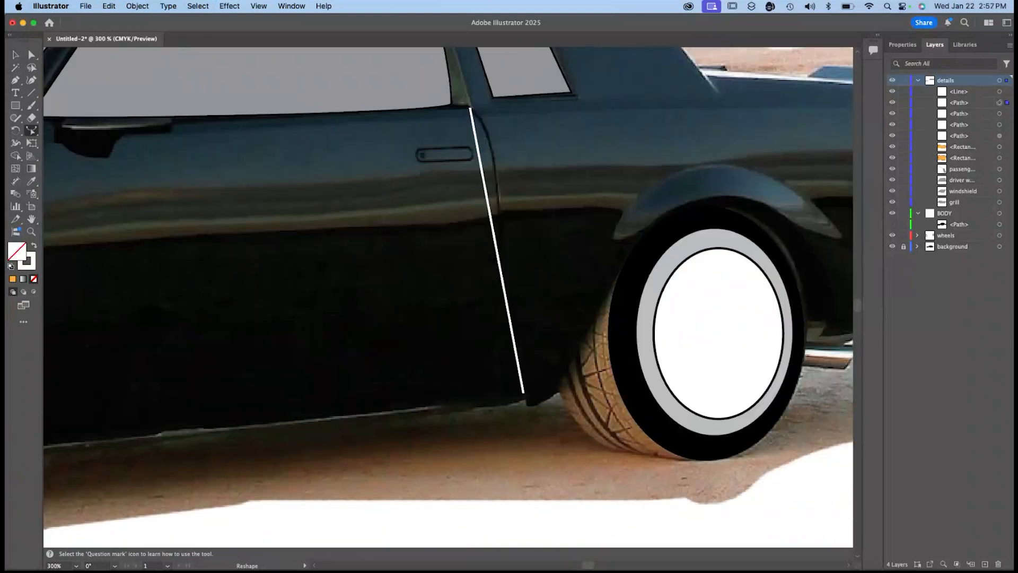
{"action": "left_click", "coordinate": [31, 54]}
{"action": "left_click", "coordinate": [496, 244]}
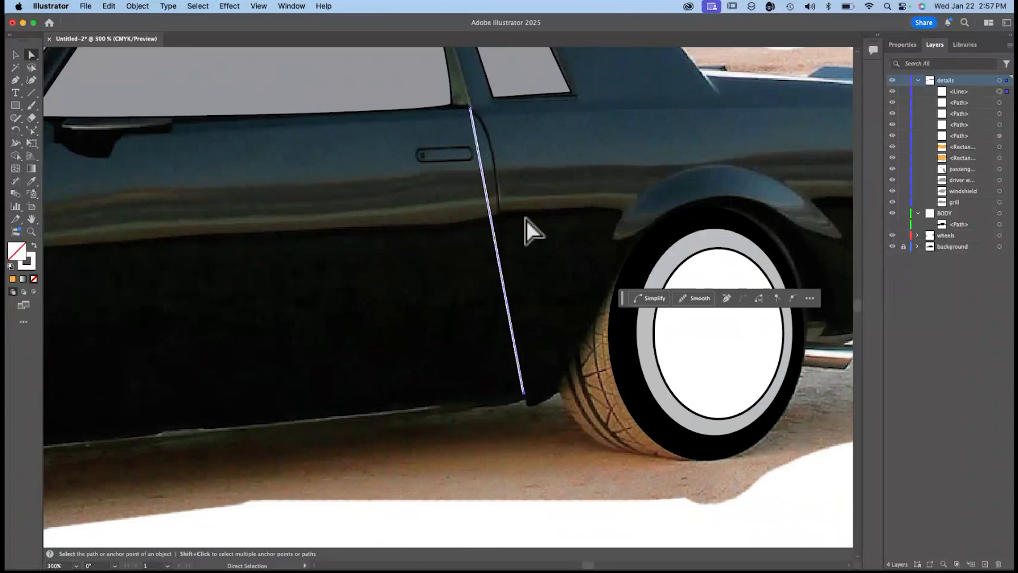
{"action": "left_click", "coordinate": [527, 399]}
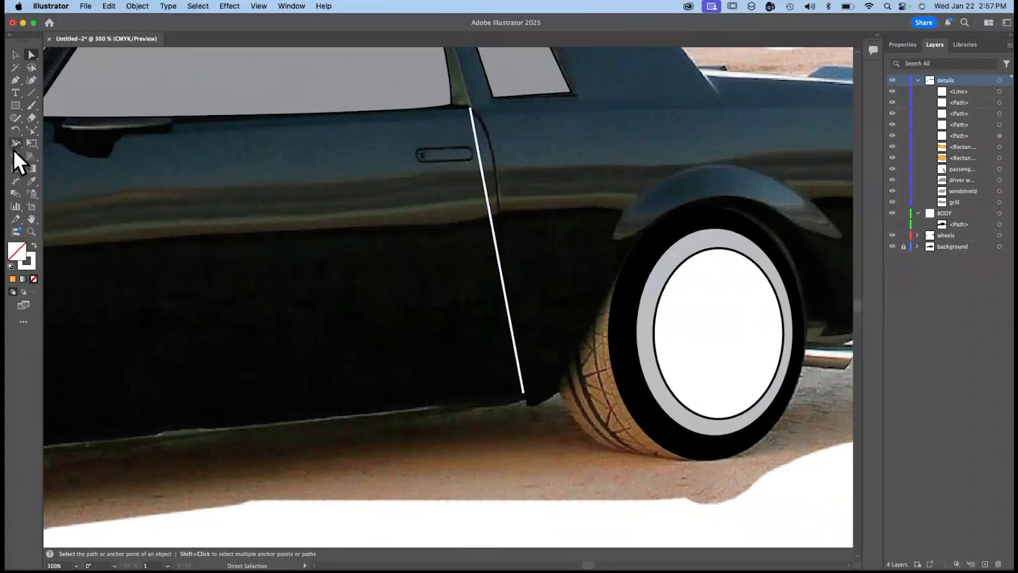
{"action": "left_click", "coordinate": [31, 119]}
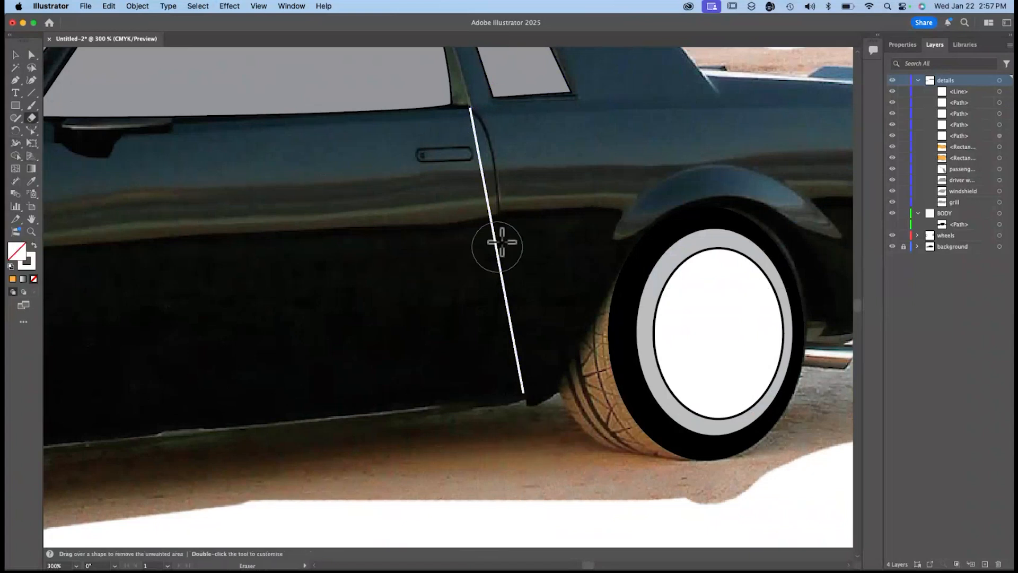
{"action": "left_click_drag", "start_coordinate": [490, 188], "coordinate": [492, 181]}
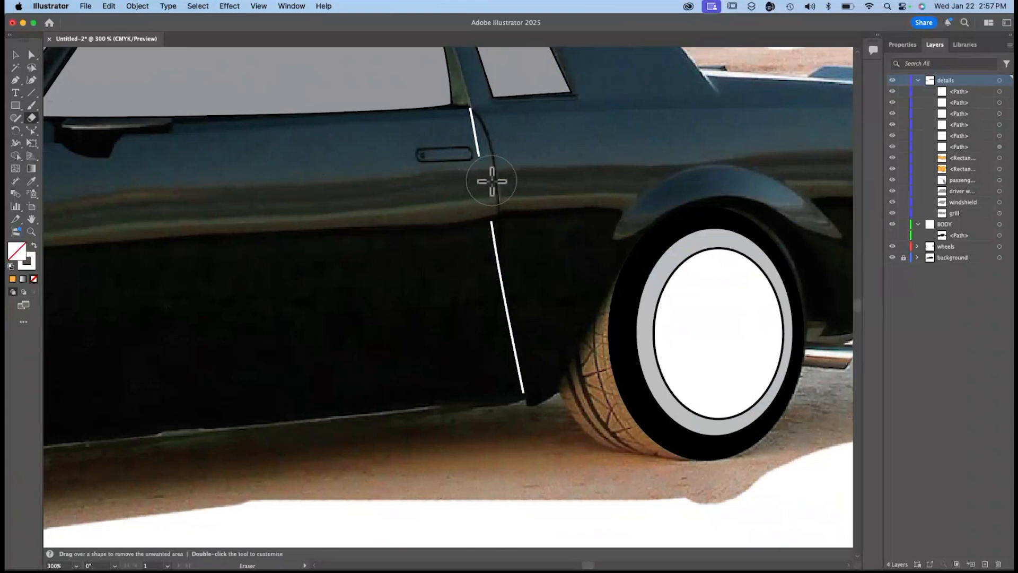
{"action": "key", "text": "super+z"}
Reshape the rear door line so its upper part curves along the rear door seam.
{"action": "left_click", "coordinate": [32, 130]}
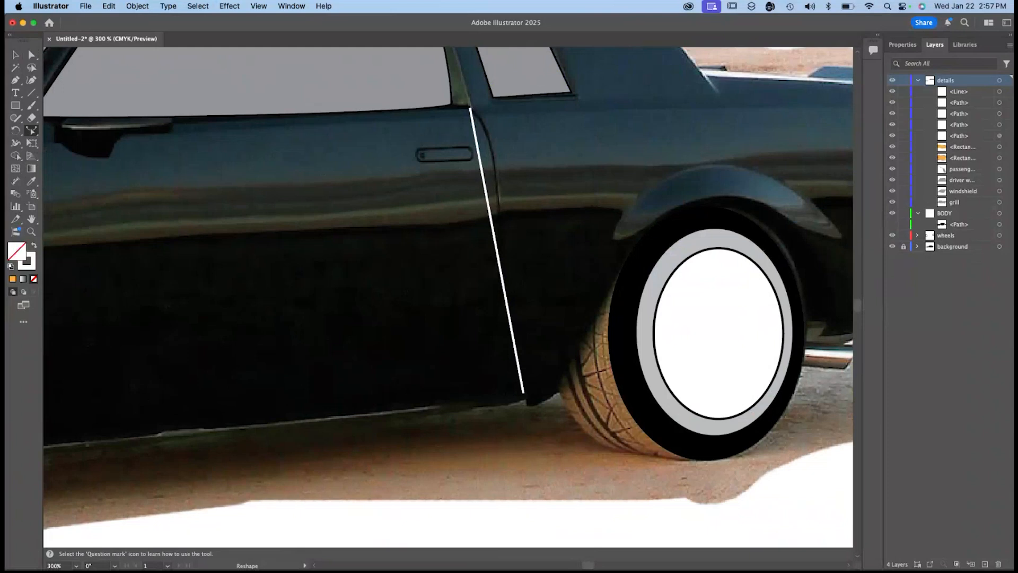
{"action": "left_click", "coordinate": [15, 55]}
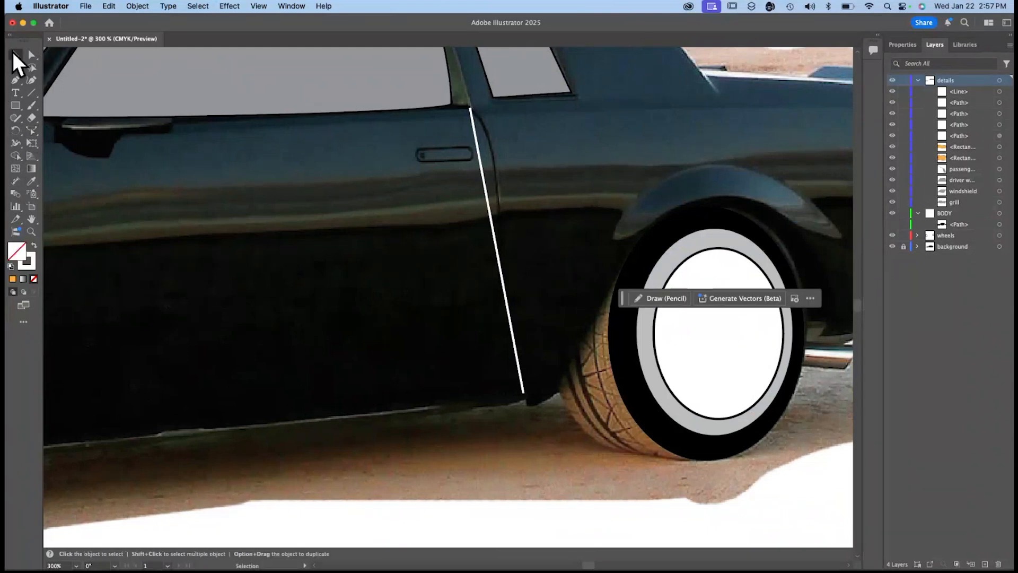
{"action": "left_click", "coordinate": [494, 241]}
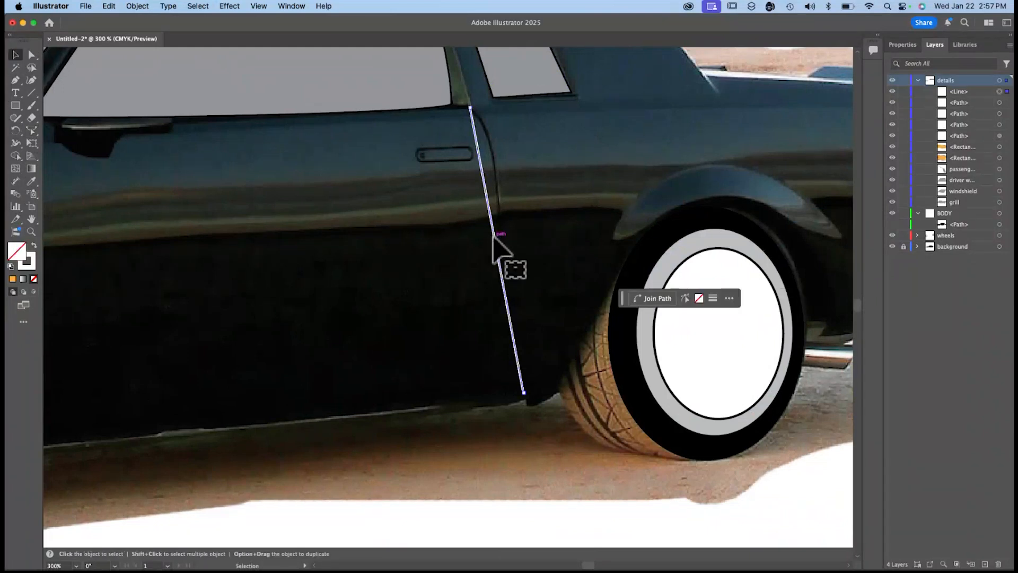
{"action": "left_click", "coordinate": [31, 130]}
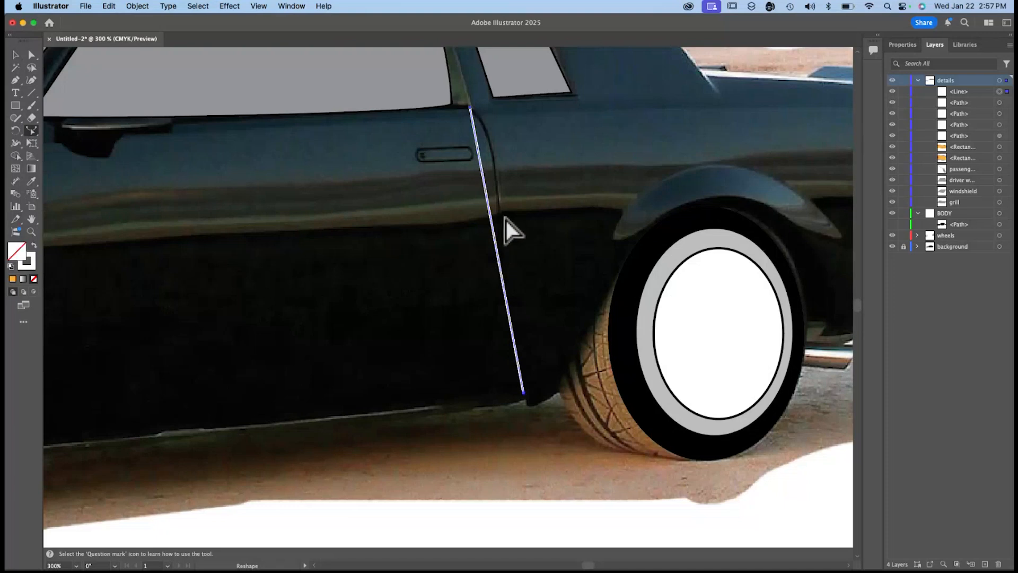
{"action": "left_click_drag", "start_coordinate": [488, 217], "coordinate": [495, 170]}
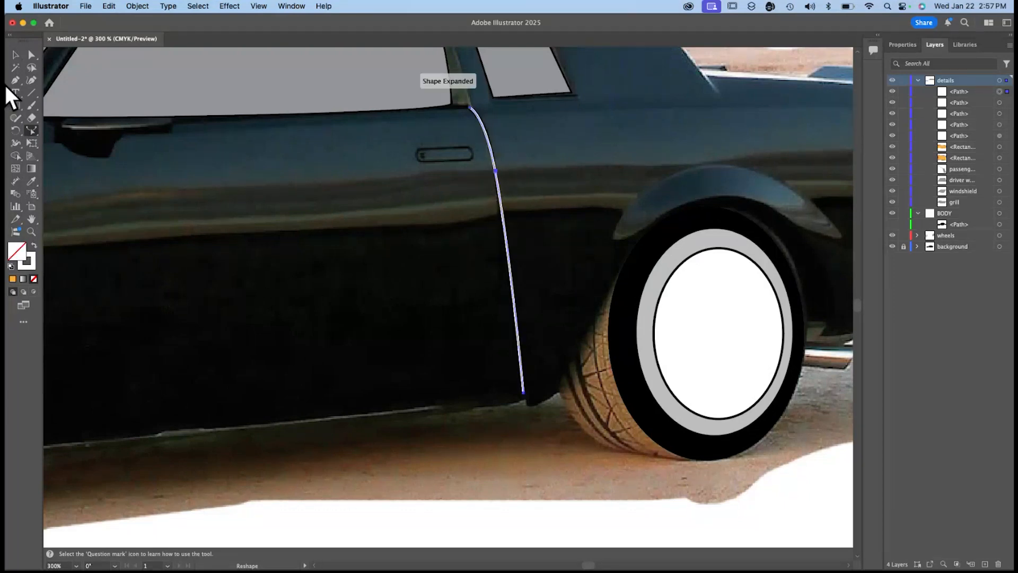
Draw a rectangle about 0.4 by 0.09 in over the door handle and round its corners.
{"action": "left_click", "coordinate": [16, 105]}
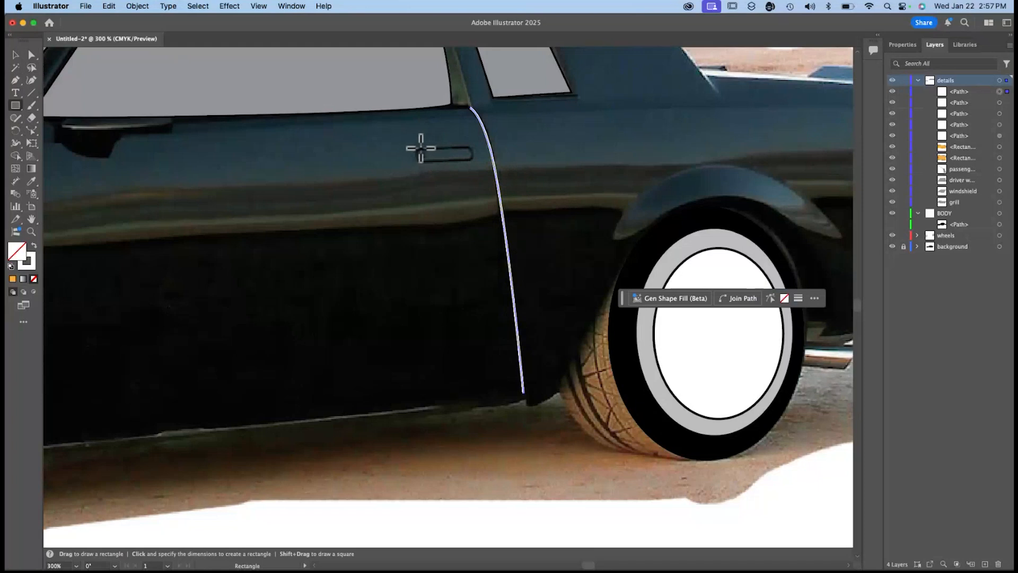
{"action": "left_click_drag", "start_coordinate": [415, 146], "coordinate": [474, 161]}
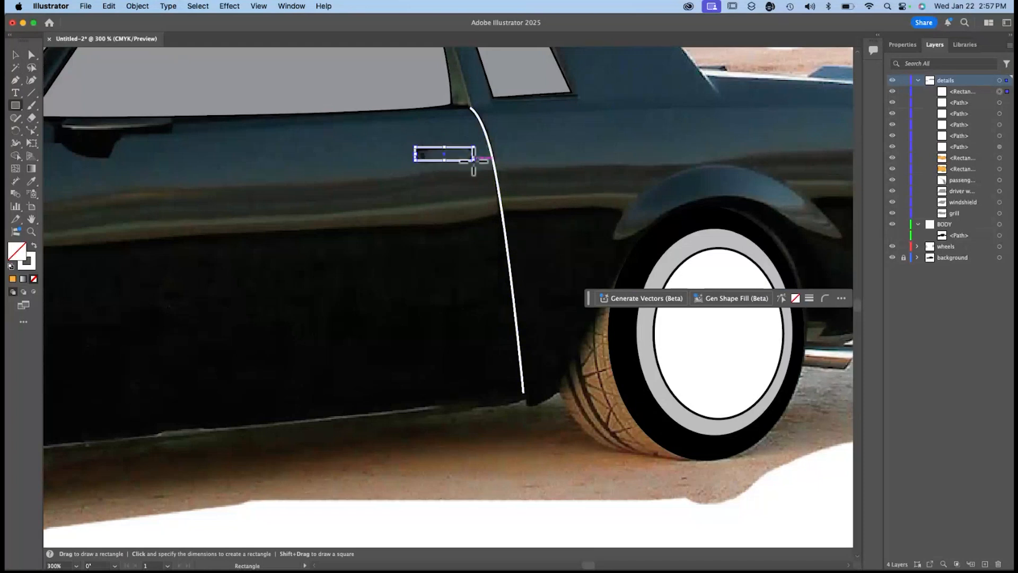
{"action": "left_click", "coordinate": [903, 44]}
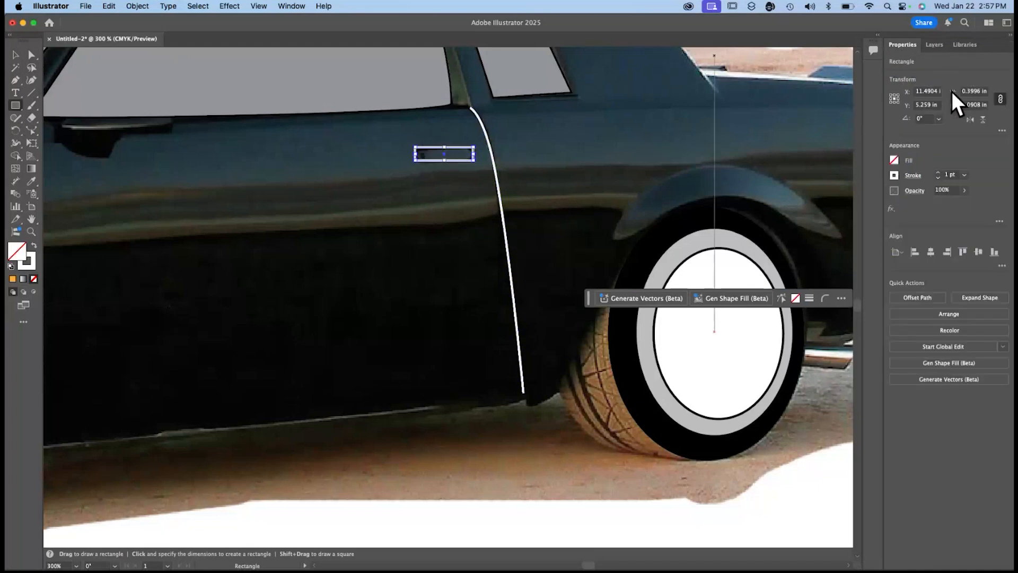
{"action": "key", "text": "super+equal"}
{"action": "key", "text": "super+equal"}
{"action": "key", "text": "super+equal"}
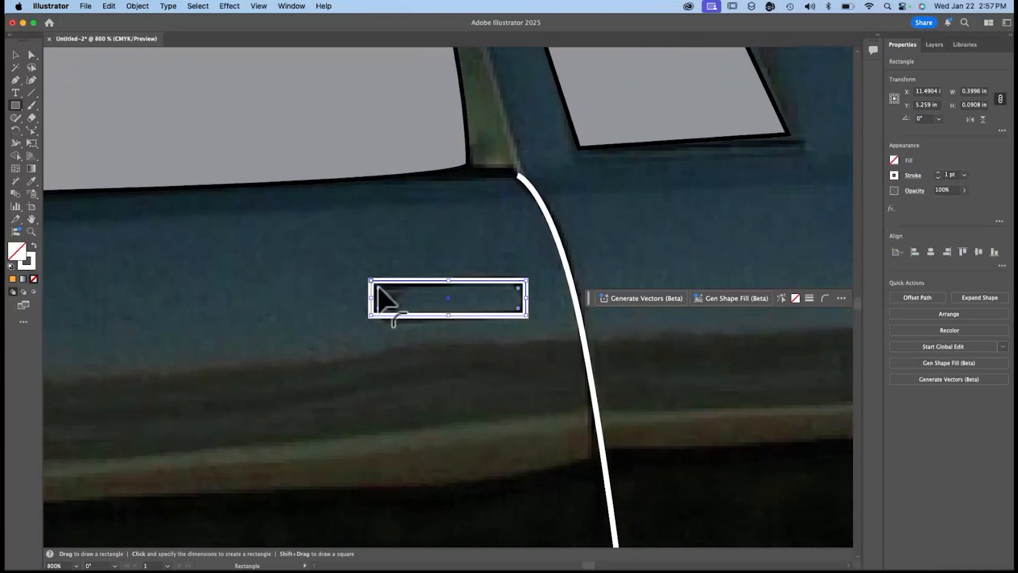
{"action": "left_click_drag", "start_coordinate": [380, 289], "coordinate": [383, 292]}
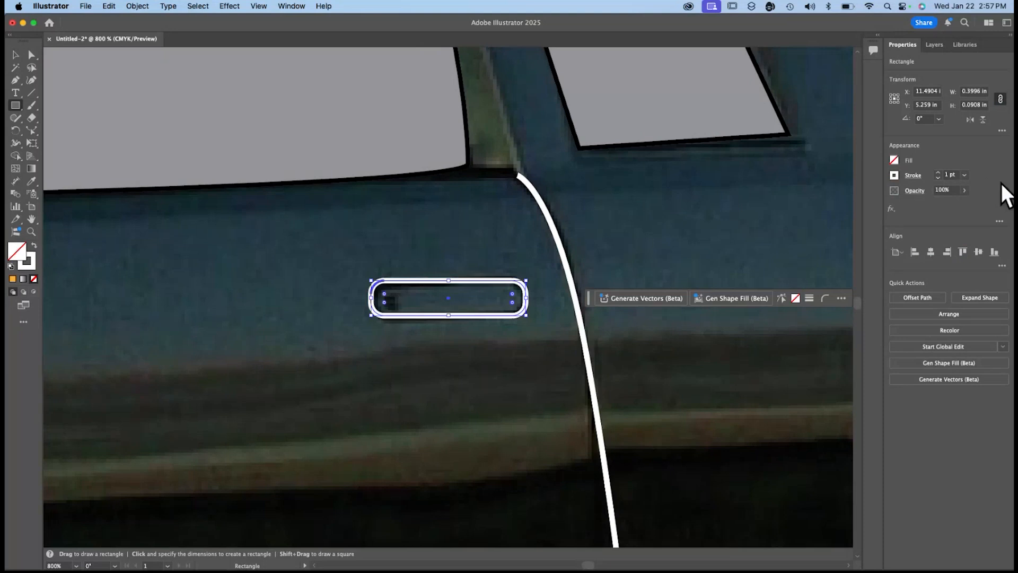
Set the door handle rectangle's stroke weight to 0.75 pt.
{"action": "left_click", "coordinate": [936, 178]}
{"action": "left_click", "coordinate": [720, 229]}
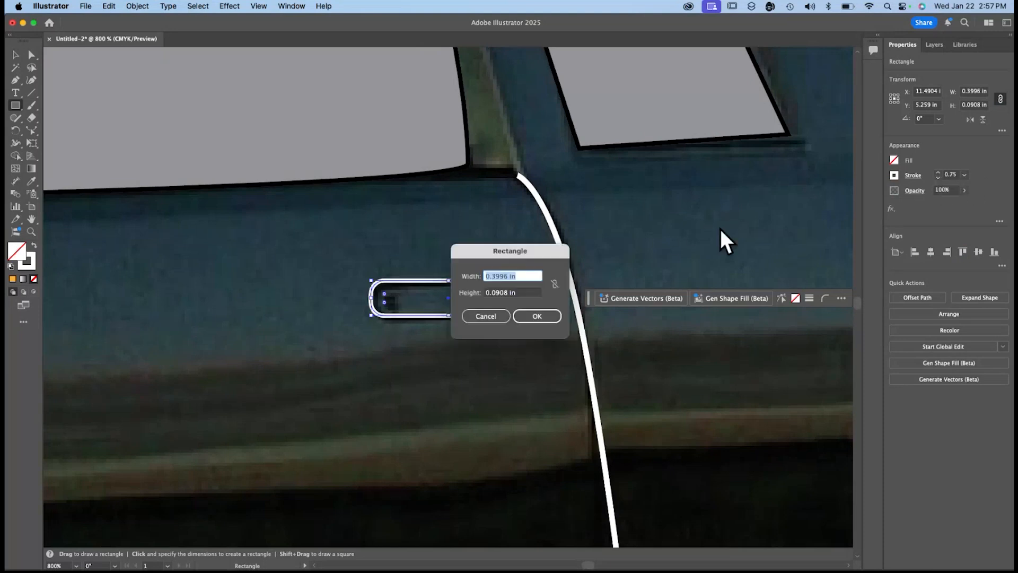
{"action": "key", "text": "Escape"}
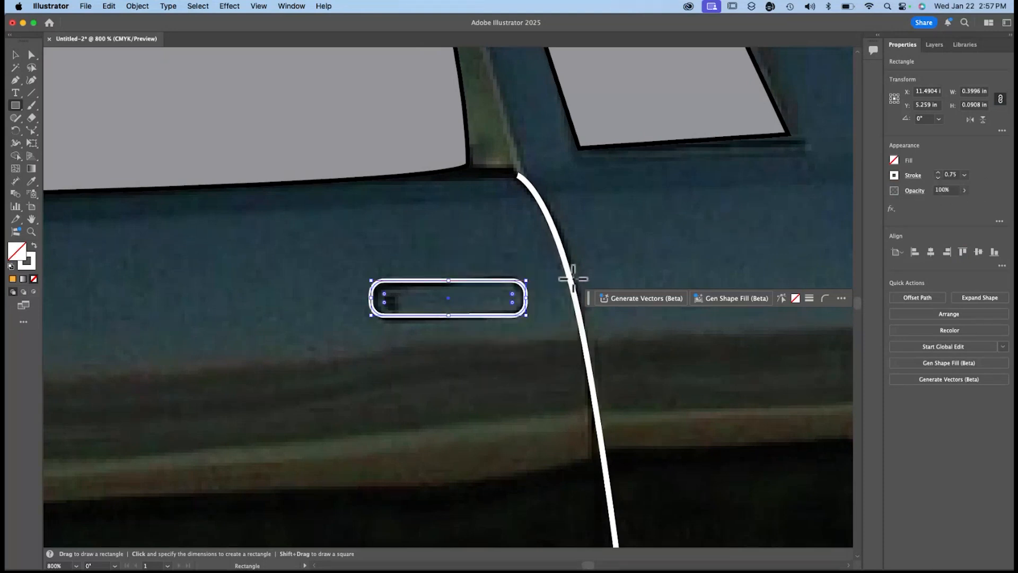
Set the rear door line's stroke to 0.75 pt and colour it with the K=40 grey swatch.
{"action": "key", "text": "v"}
{"action": "left_click", "coordinate": [571, 280]}
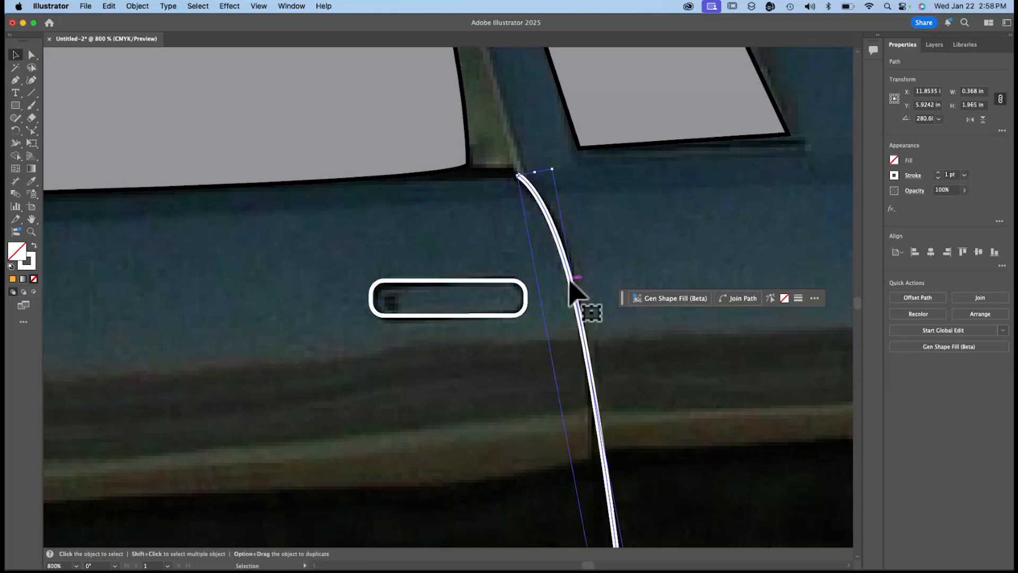
{"action": "left_click", "coordinate": [936, 178]}
{"action": "left_click", "coordinate": [894, 175]}
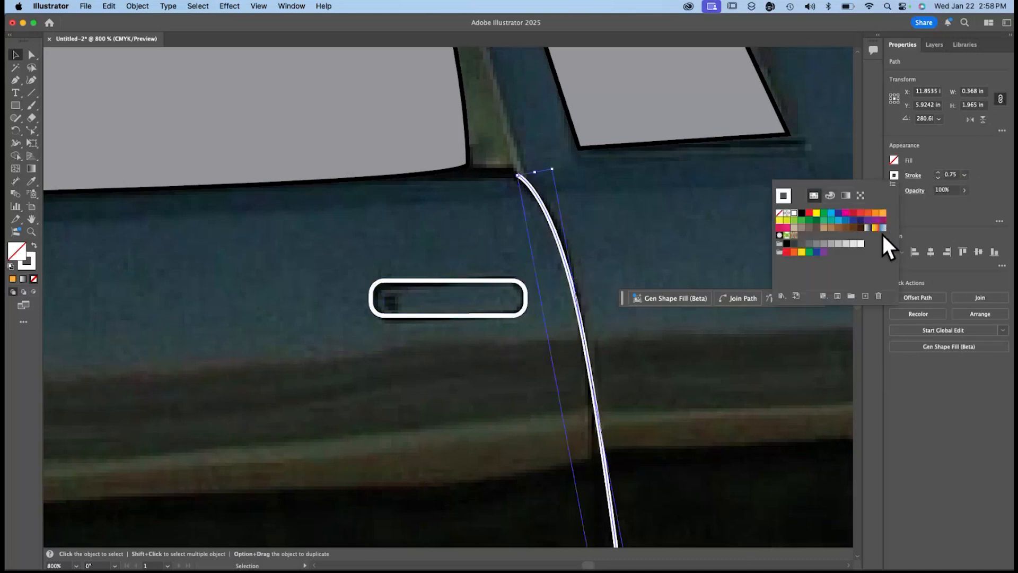
{"action": "left_click", "coordinate": [854, 243]}
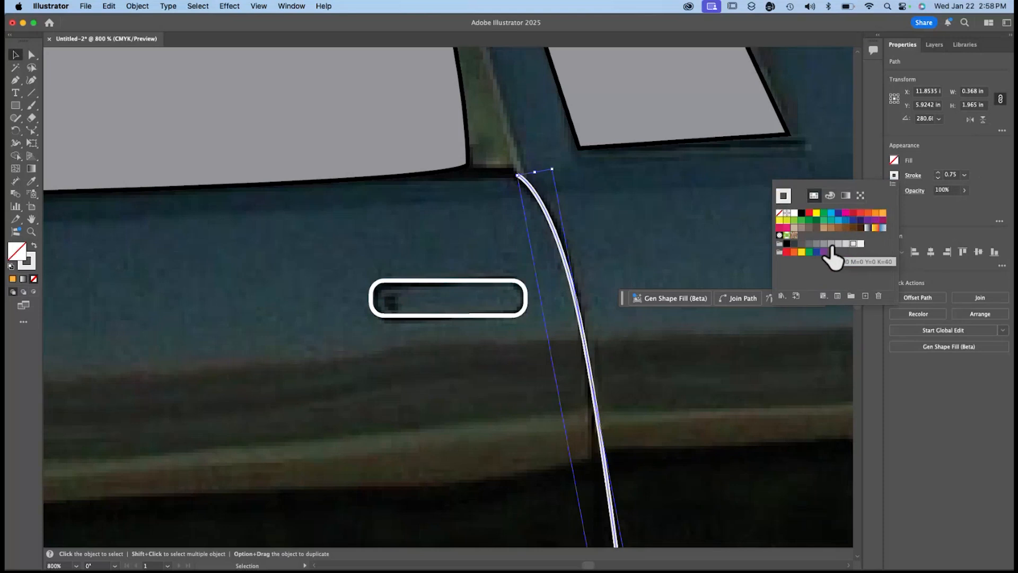
{"action": "left_click", "coordinate": [831, 245]}
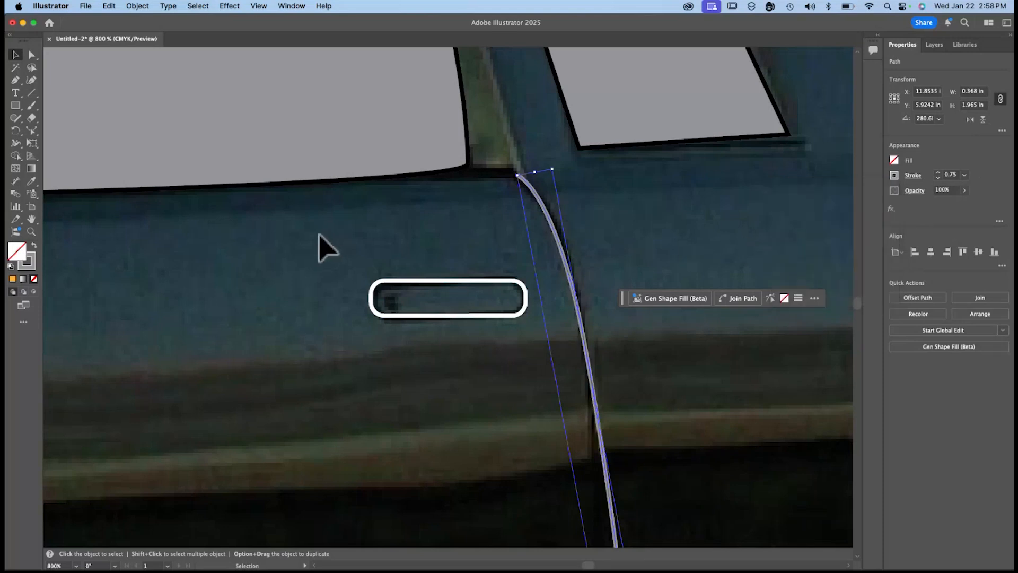
Hide the driver window shape in the details layer to uncover the side mirror in the photo.
{"action": "scroll", "coordinate": [318, 247], "scroll_direction": "right", "scroll_amount": 10}
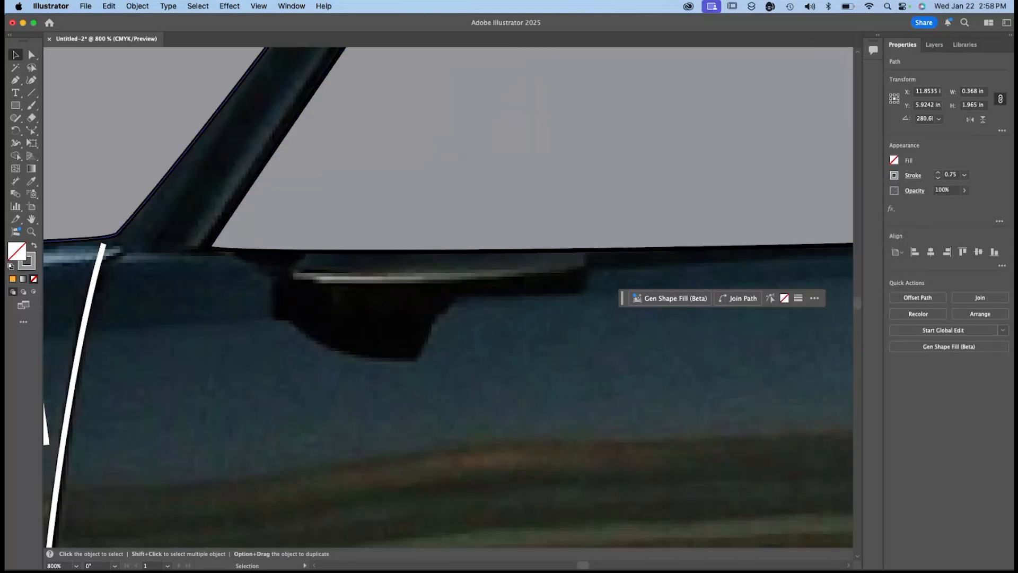
{"action": "left_click", "coordinate": [363, 228]}
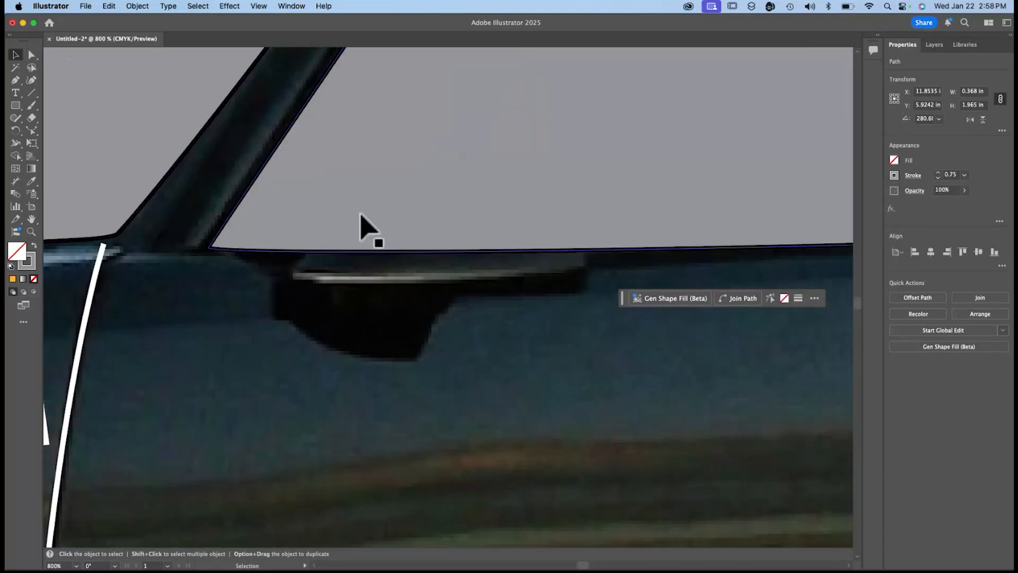
{"action": "left_click", "coordinate": [947, 46]}
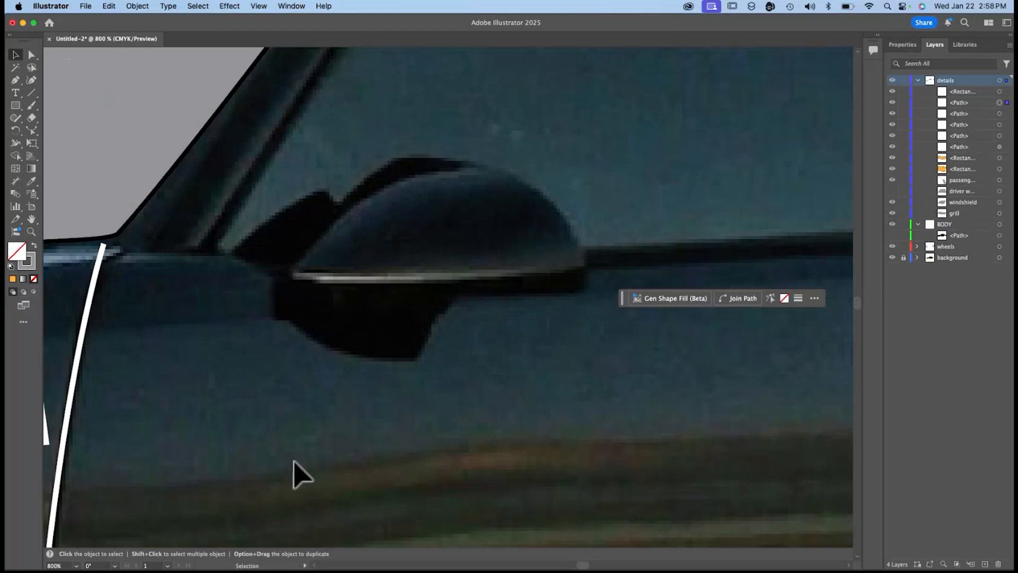
Trace the side mirror housing and its base as one closed straight-segment path with the Pen tool.
{"action": "key", "text": "p"}
{"action": "left_click", "coordinate": [423, 360]}
{"action": "left_click", "coordinate": [457, 297]}
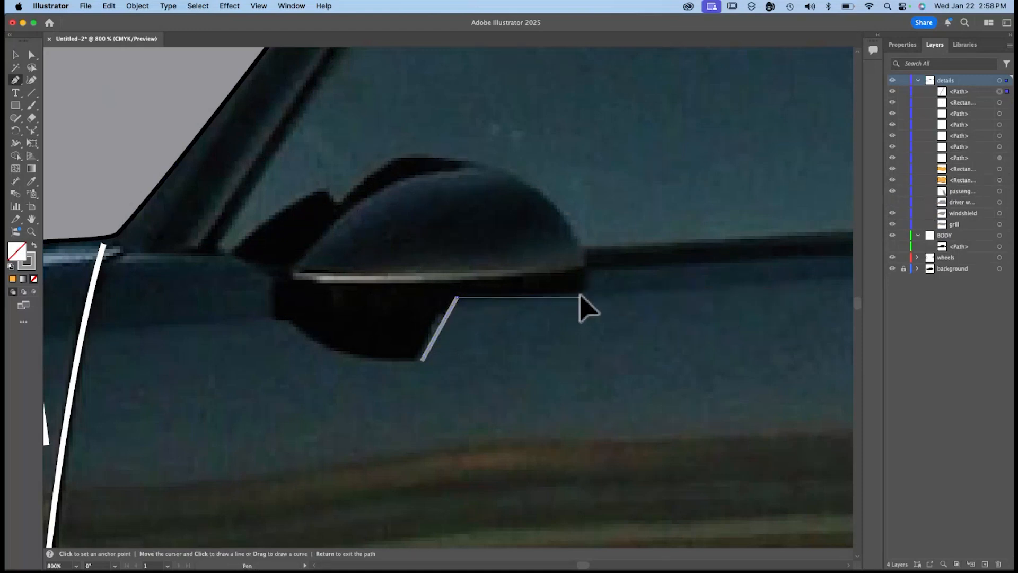
{"action": "left_click", "coordinate": [582, 297]}
{"action": "left_click", "coordinate": [583, 252]}
{"action": "left_click", "coordinate": [567, 215]}
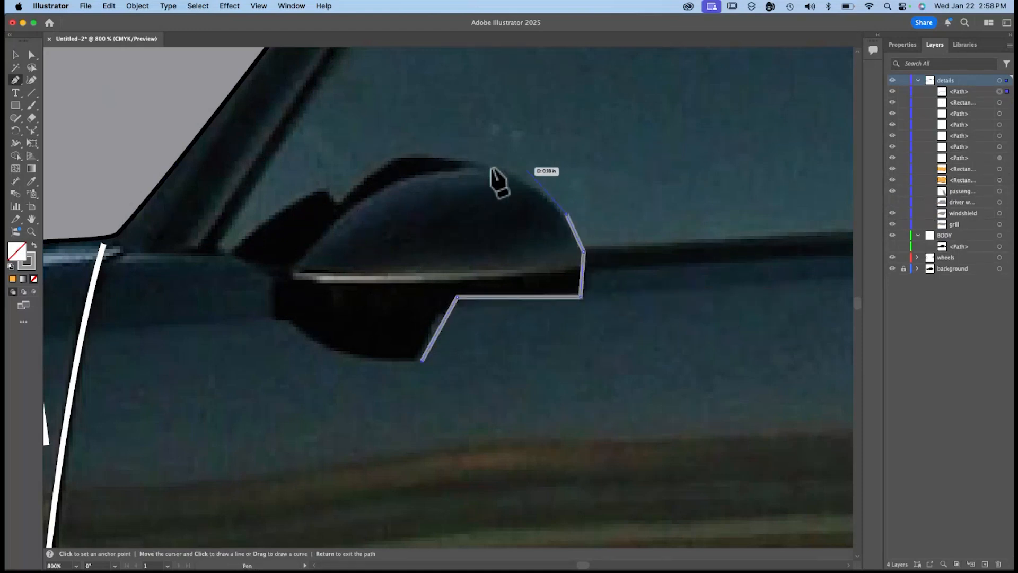
{"action": "left_click", "coordinate": [512, 175]}
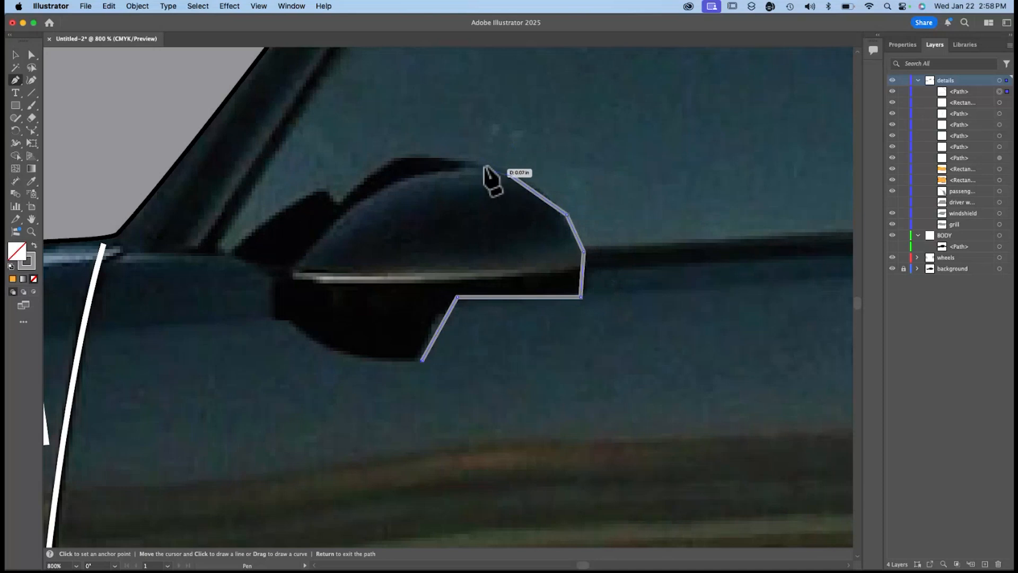
{"action": "left_click", "coordinate": [451, 157]}
{"action": "left_click", "coordinate": [392, 157]}
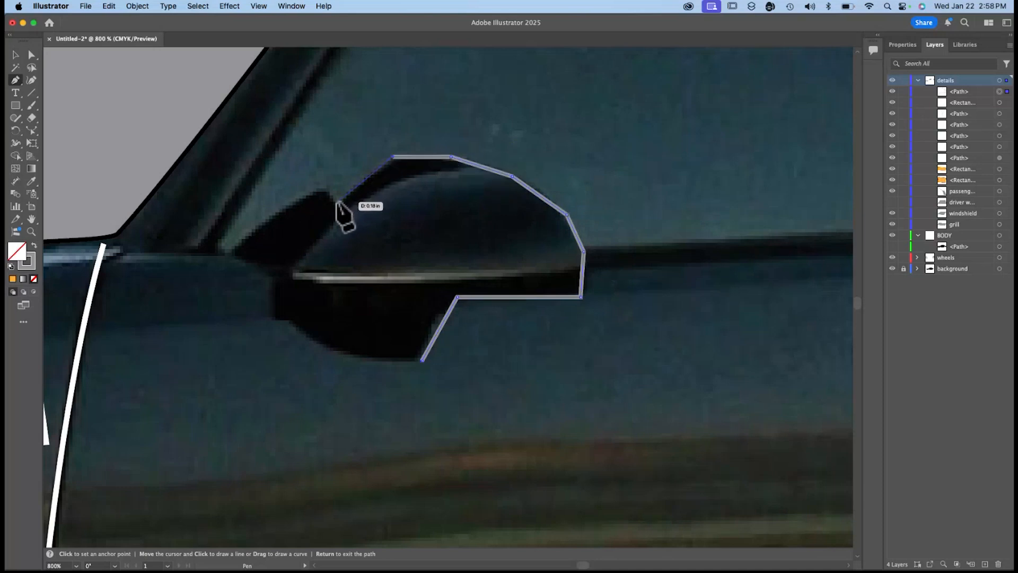
{"action": "left_click", "coordinate": [336, 202]}
{"action": "left_click", "coordinate": [289, 268]}
{"action": "left_click", "coordinate": [289, 280]}
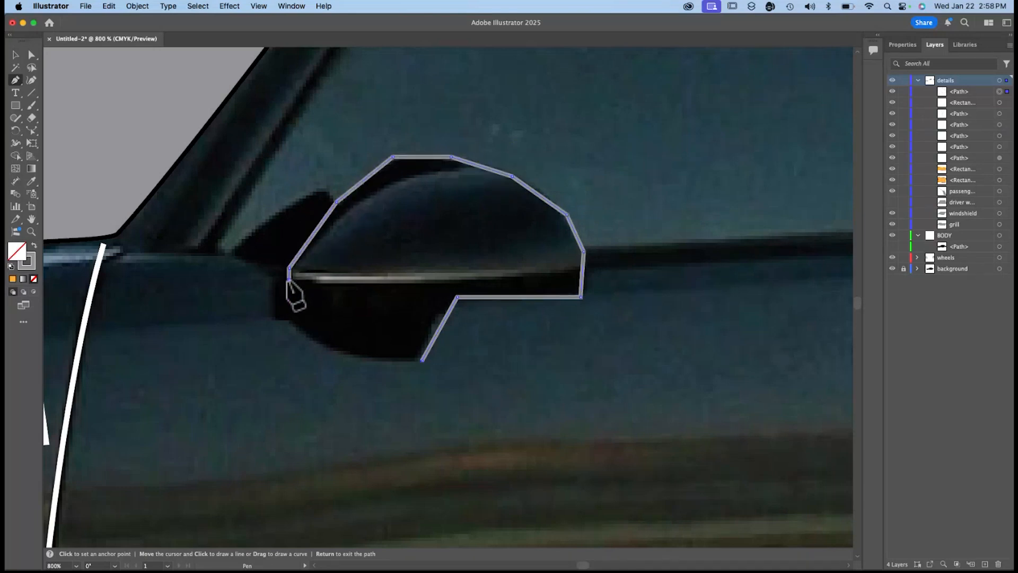
{"action": "left_click", "coordinate": [295, 286]}
{"action": "left_click", "coordinate": [286, 321]}
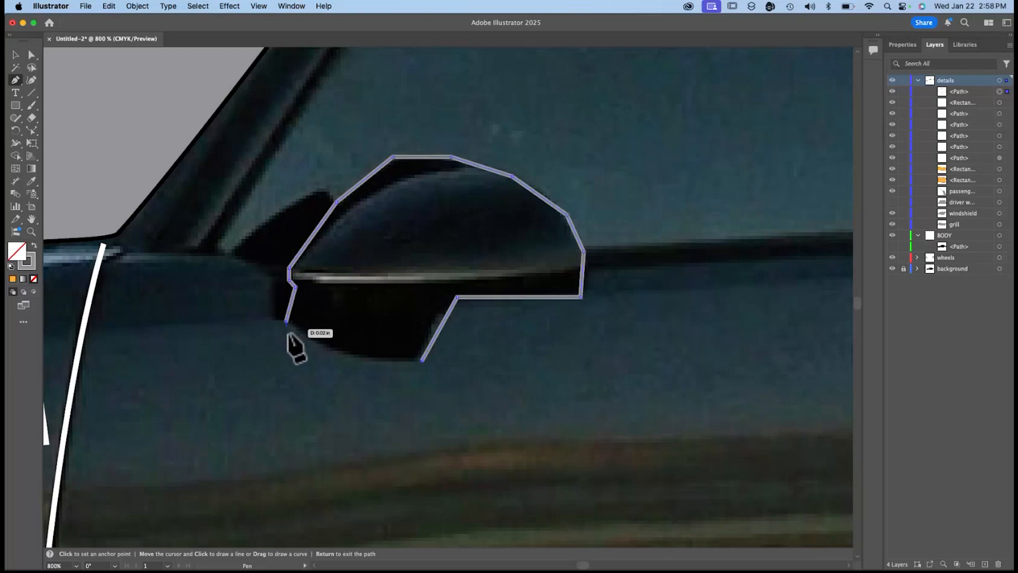
{"action": "left_click", "coordinate": [322, 344]}
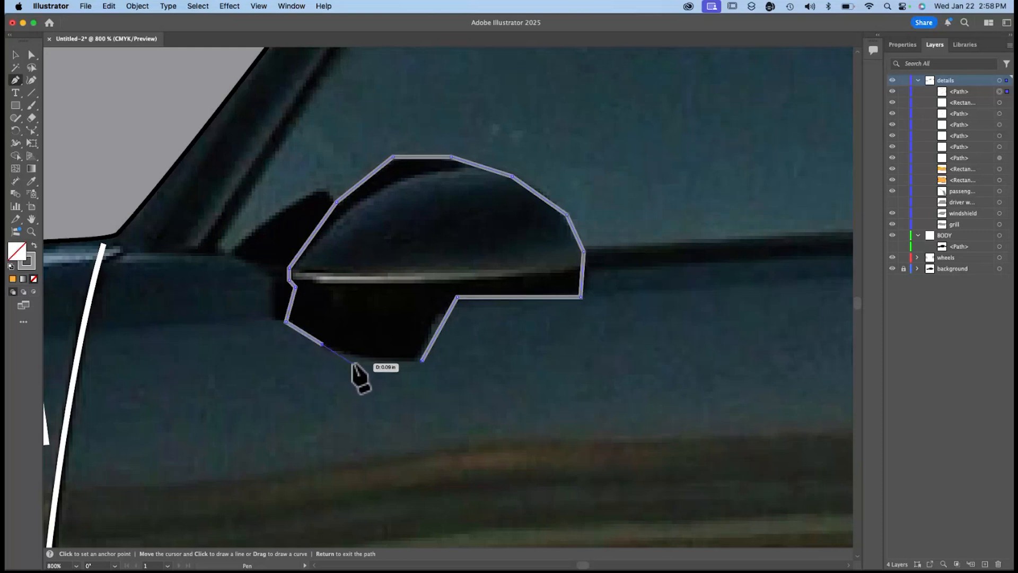
{"action": "left_click", "coordinate": [355, 358]}
{"action": "left_click", "coordinate": [421, 360]}
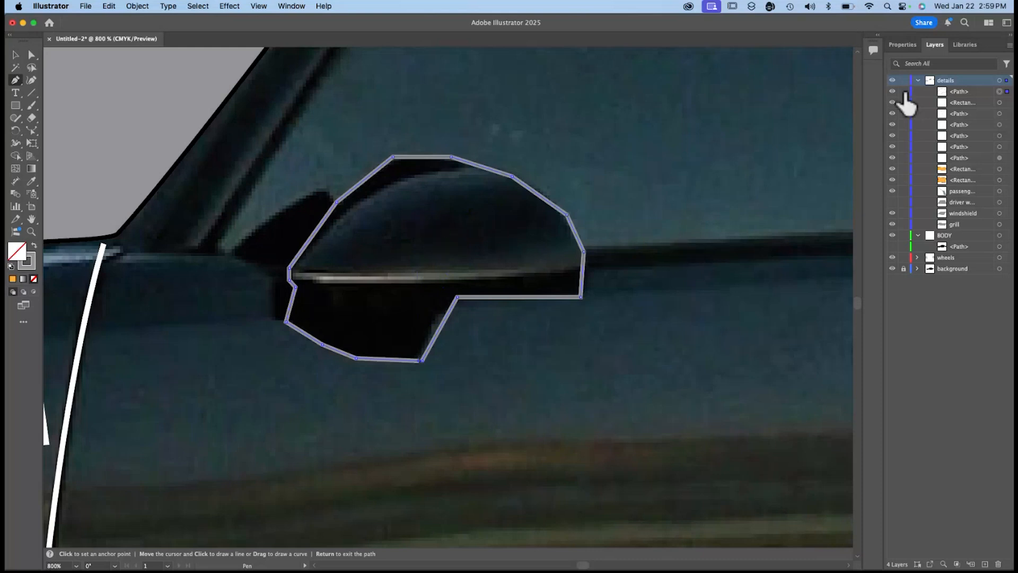
Fill the closed side mirror path with a dark grey swatch.
{"action": "left_click", "coordinate": [902, 45]}
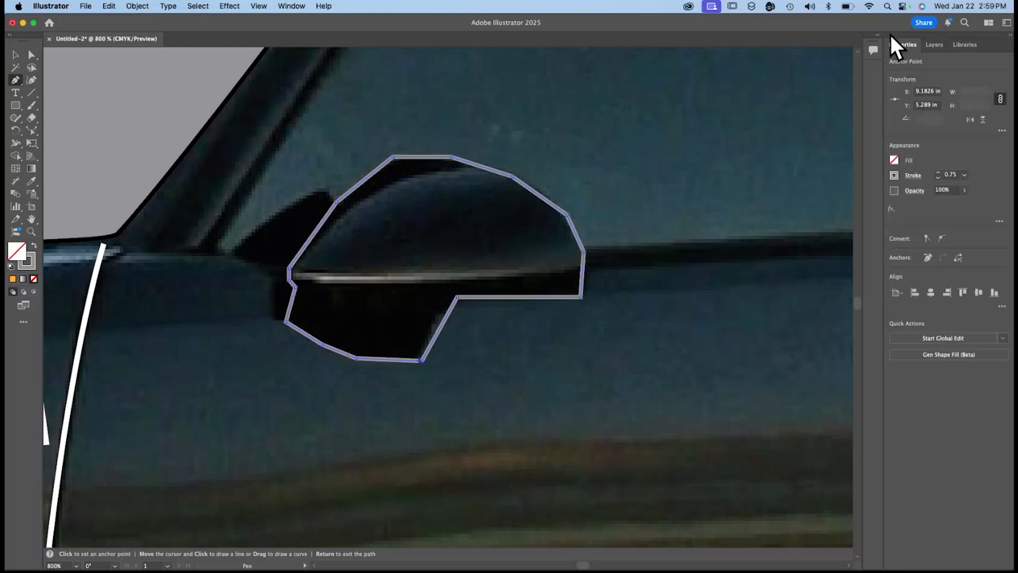
{"action": "left_click", "coordinate": [894, 160]}
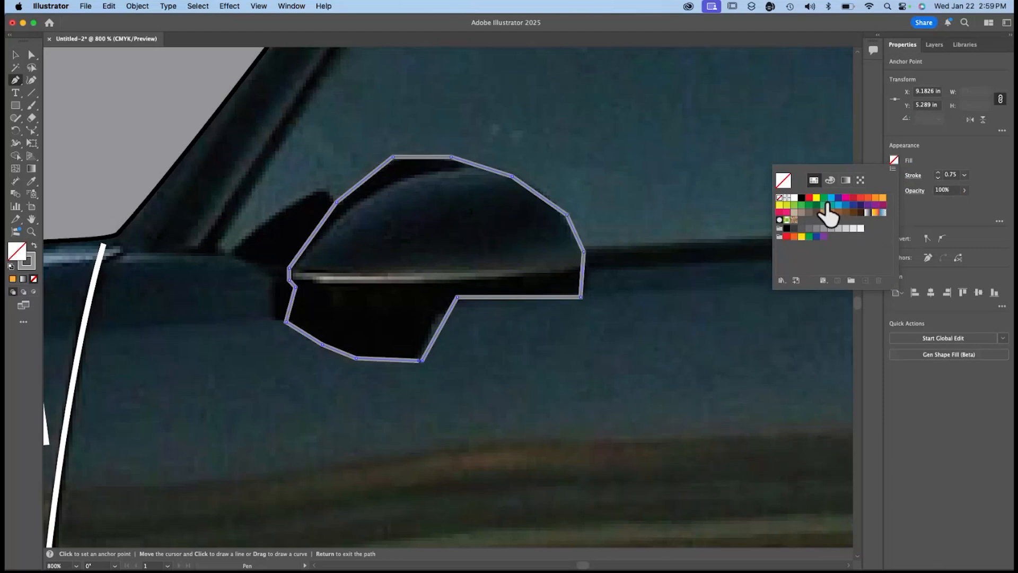
{"action": "left_click", "coordinate": [794, 229]}
{"action": "left_click", "coordinate": [622, 342]}
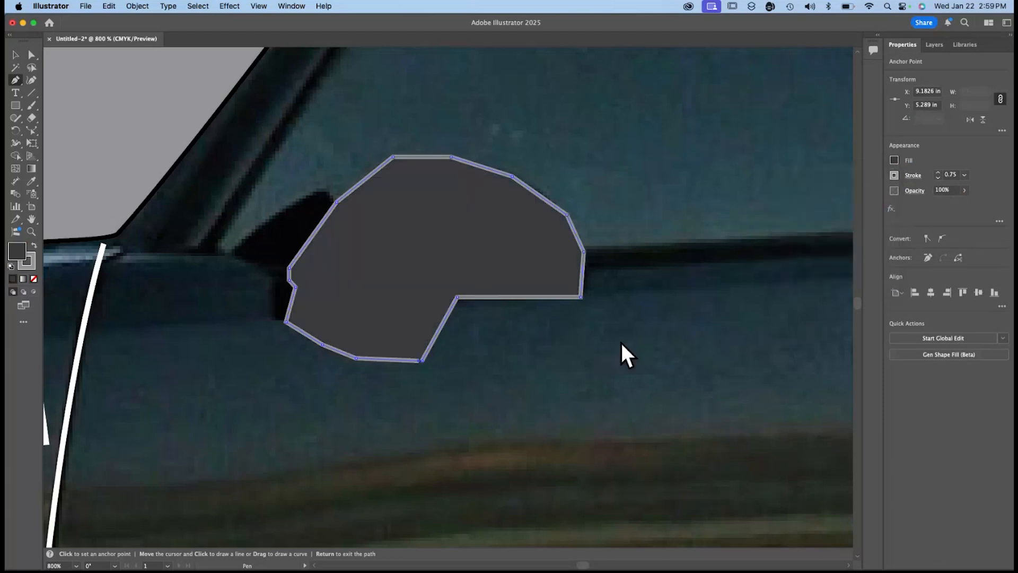
Show the car body path again, hide the background photo layer and fit the whole artboard in view.
{"action": "left_click", "coordinate": [934, 44]}
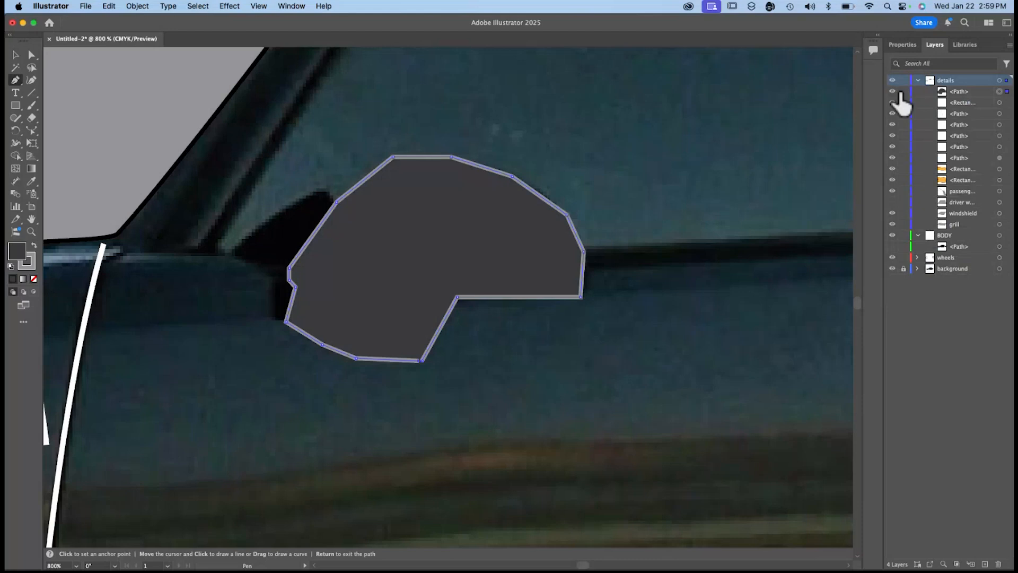
{"action": "left_click", "coordinate": [893, 246]}
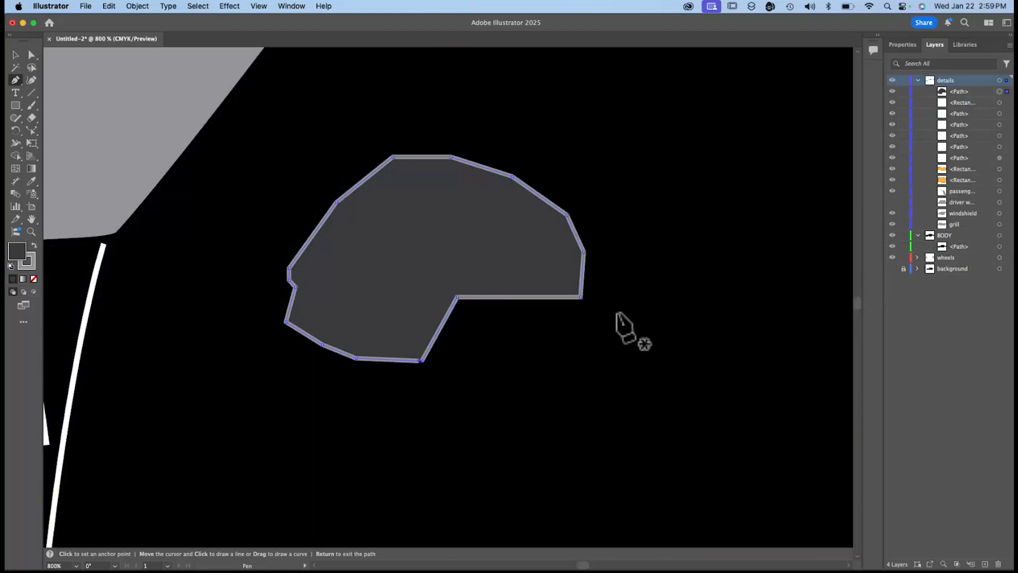
{"action": "key", "text": "v"}
{"action": "key", "text": "super+0"}
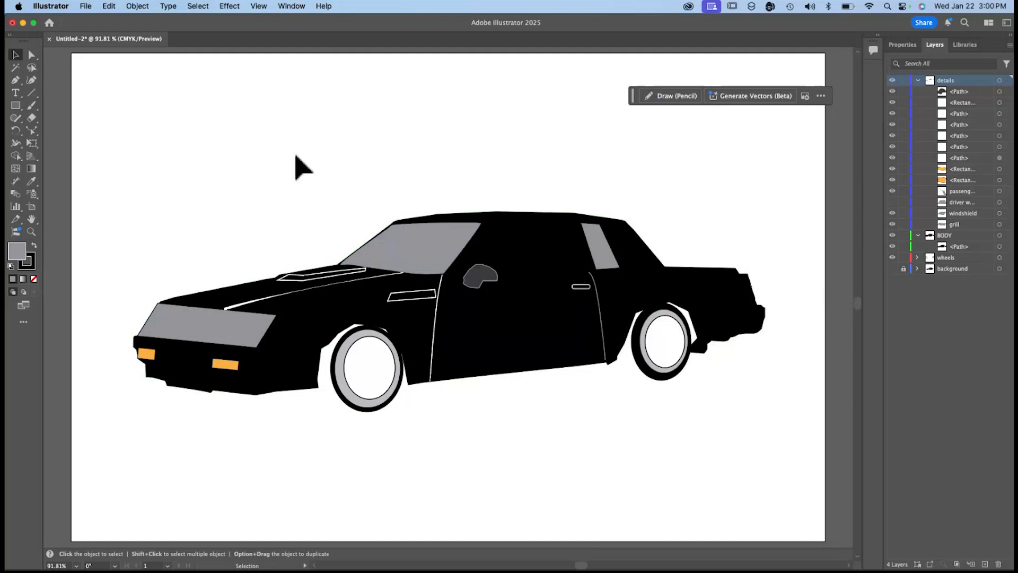
Show the driver window shape again in the details layer.
{"action": "left_click", "coordinate": [901, 45]}
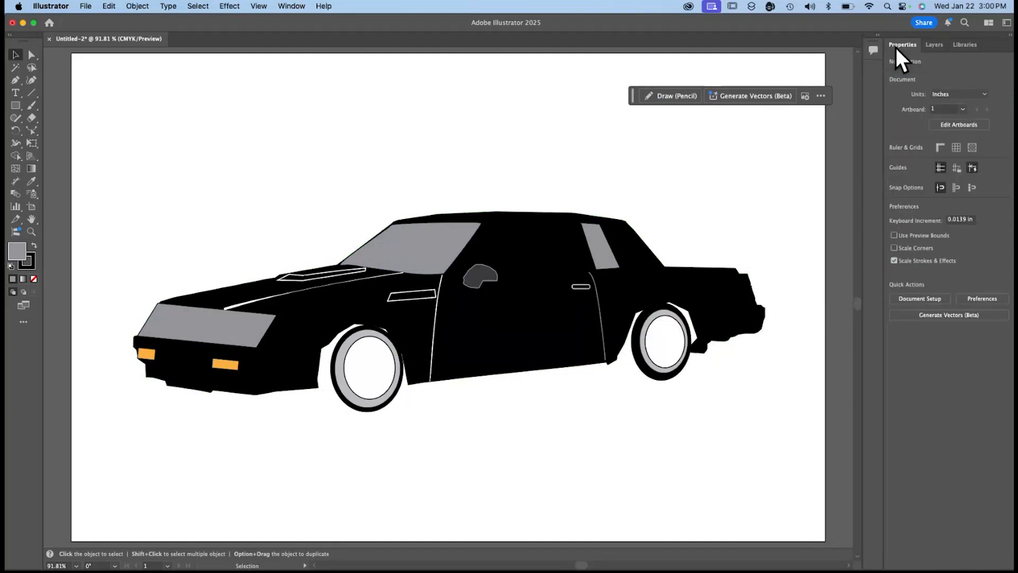
{"action": "left_click", "coordinate": [934, 44]}
{"action": "left_click", "coordinate": [893, 202]}
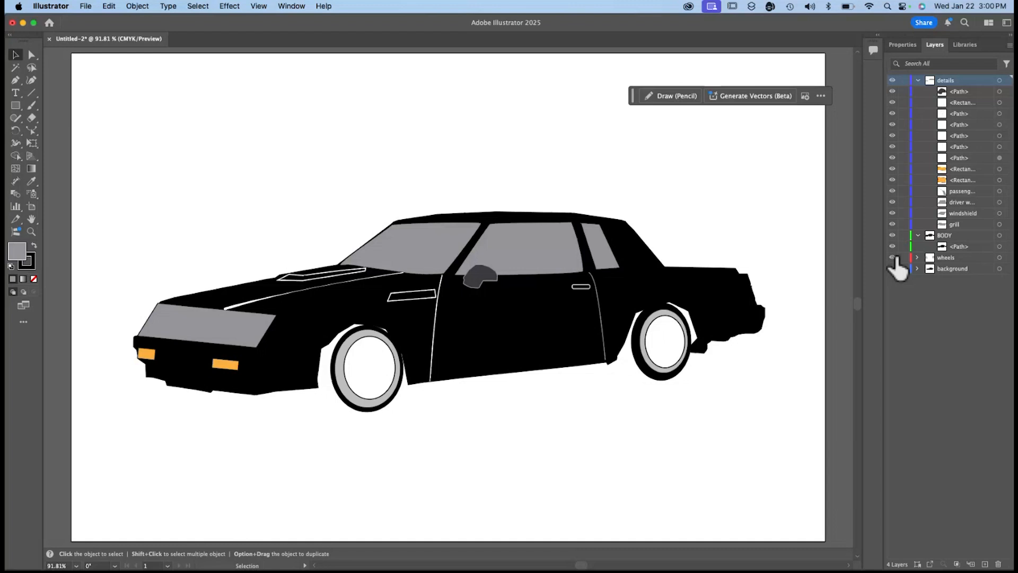
{"action": "left_click", "coordinate": [904, 268]}
Open the example illustration gtx.ai from the tutorial illustrations folder.
{"action": "left_click", "coordinate": [85, 6]}
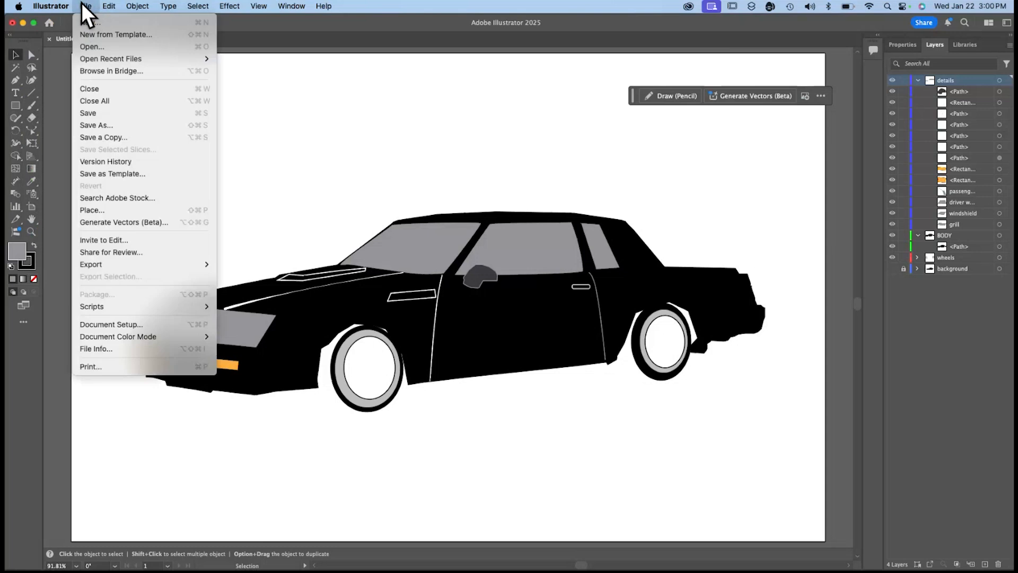
{"action": "left_click", "coordinate": [96, 45]}
{"action": "scroll", "coordinate": [509, 218], "scroll_direction": "down", "scroll_amount": 3}
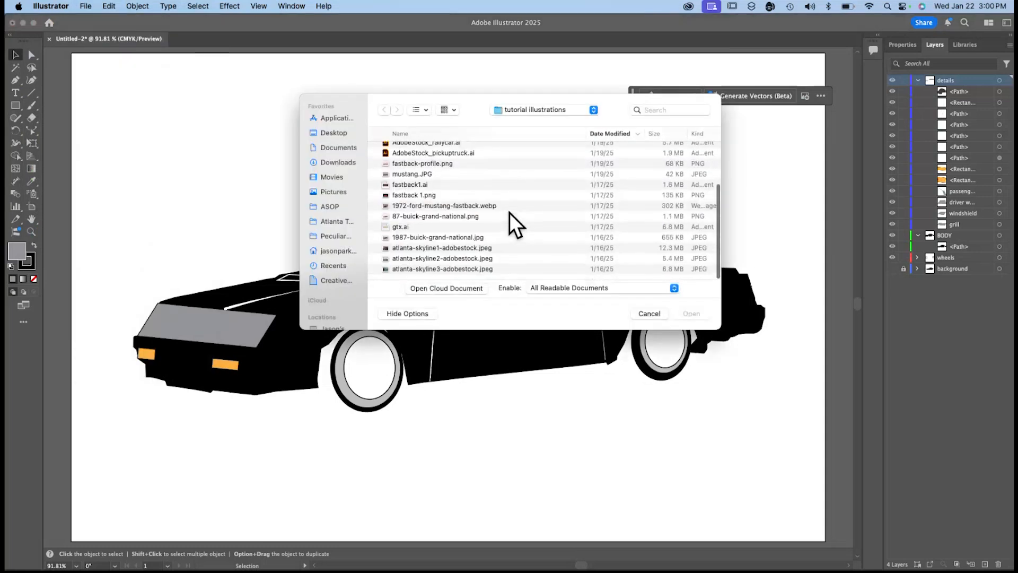
{"action": "double_click", "coordinate": [401, 233]}
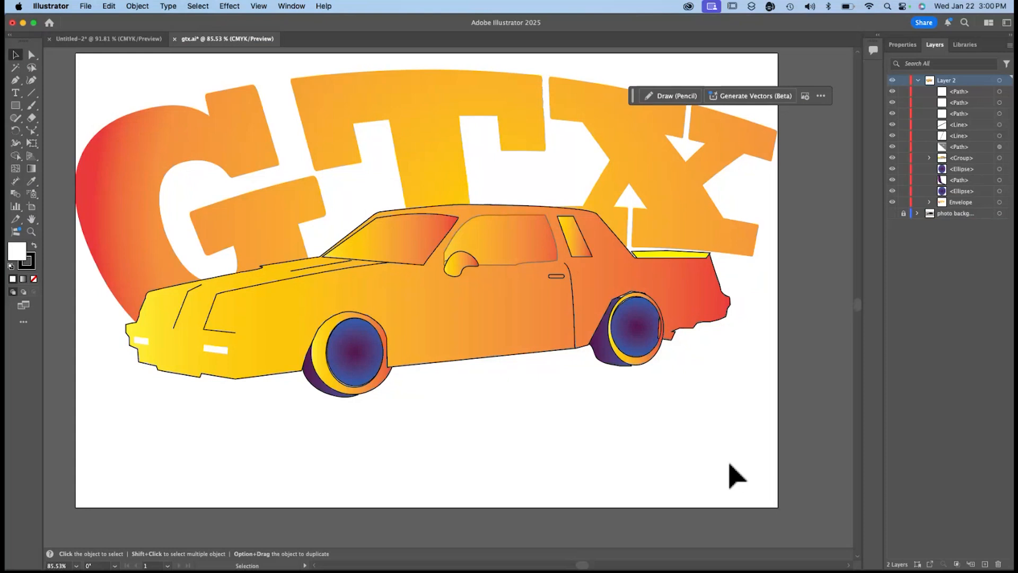
Open the example illustration fastback1.ai from the tutorial illustrations folder.
{"action": "left_click", "coordinate": [85, 6]}
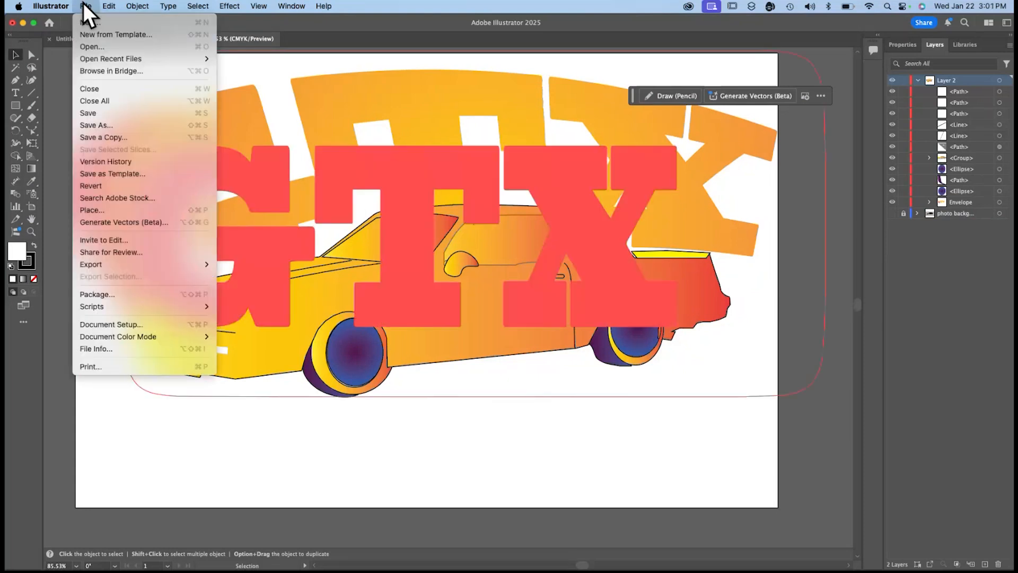
{"action": "left_click", "coordinate": [855, 430]}
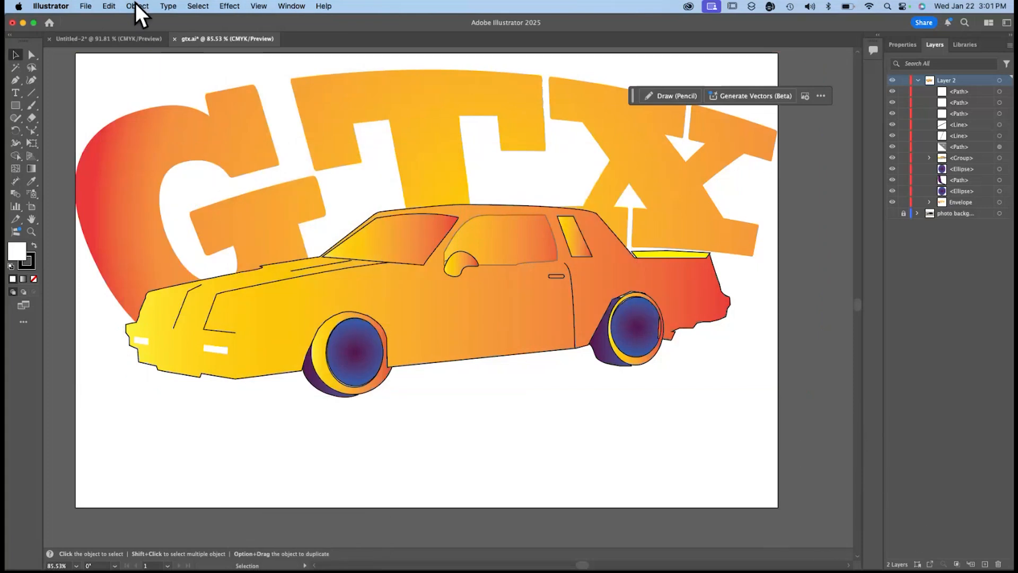
{"action": "left_click", "coordinate": [91, 3]}
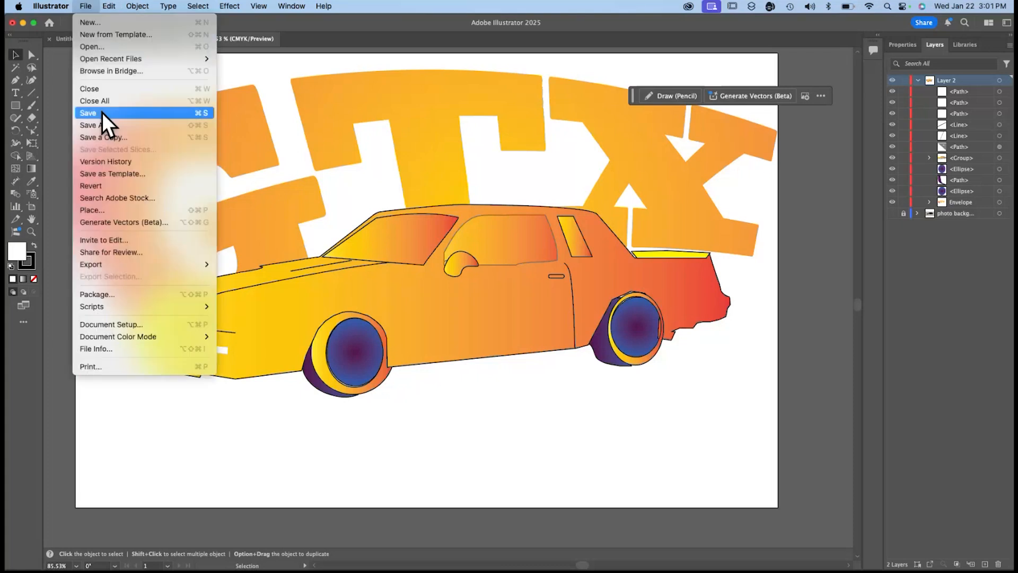
{"action": "left_click", "coordinate": [93, 46]}
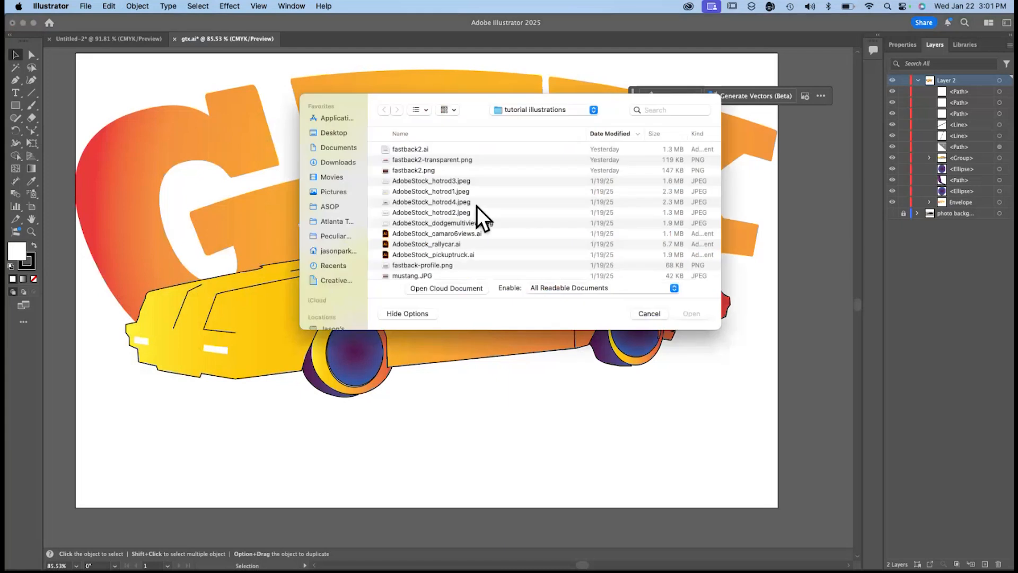
{"action": "scroll", "coordinate": [476, 207], "scroll_direction": "down", "scroll_amount": 5}
{"action": "double_click", "coordinate": [476, 207]}
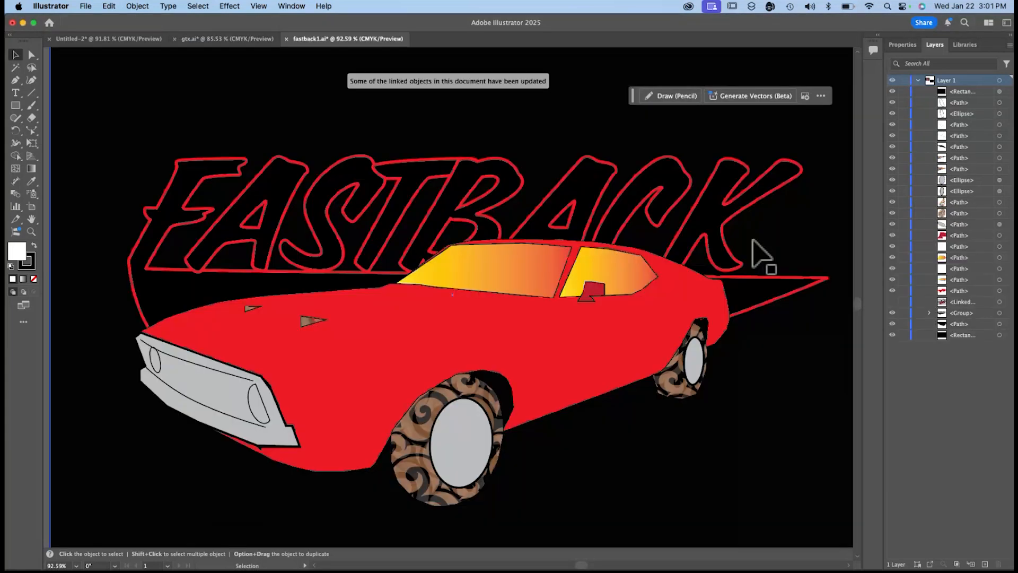